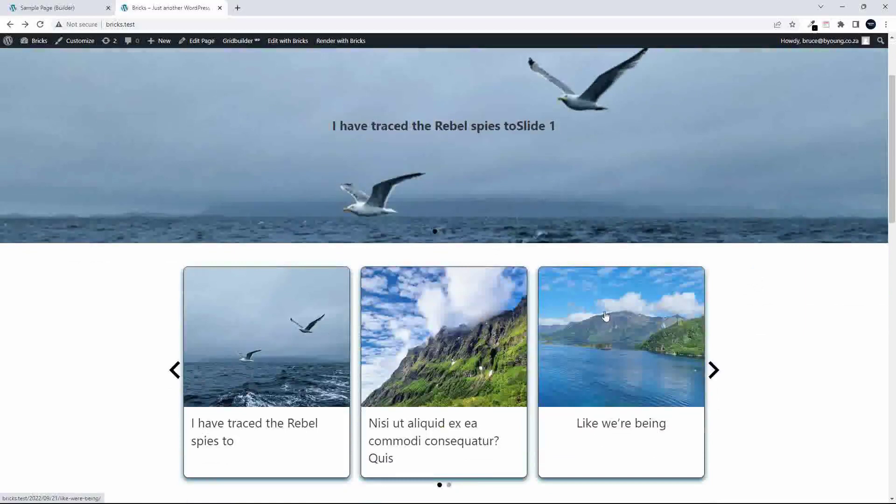
# Preview the post and product carousels on the site's front page by advancing their slides.
pyautogui.click(713, 370)
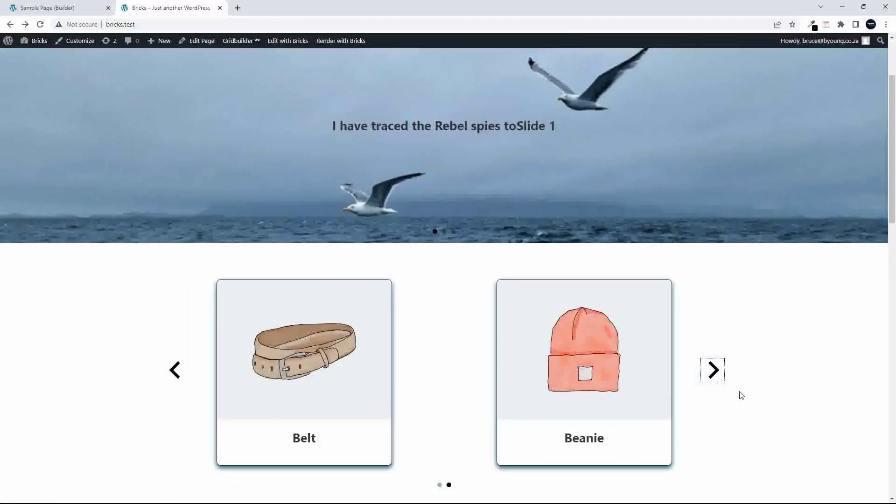
pyautogui.scroll(-8, 739, 394)
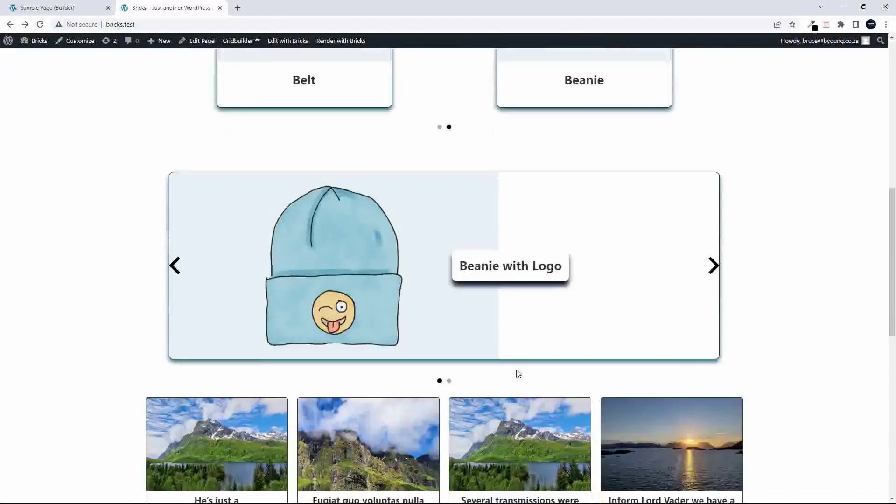
pyautogui.scroll(2, 214, 289)
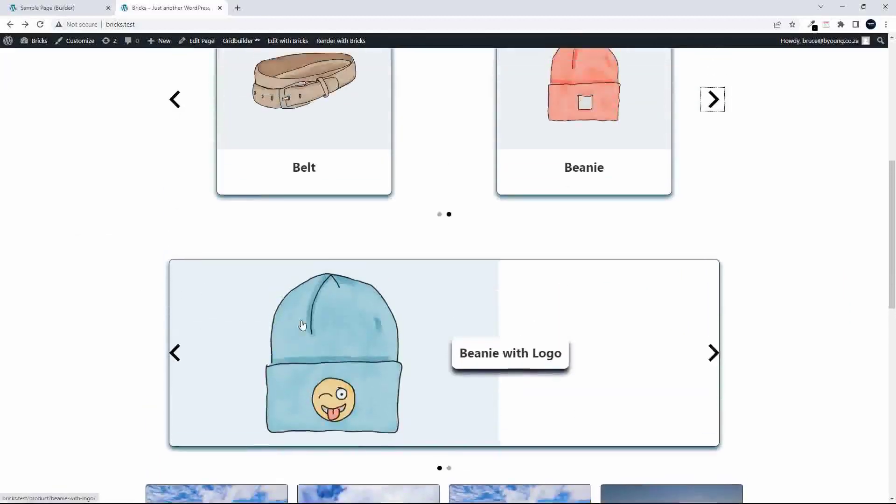
pyautogui.click(713, 358)
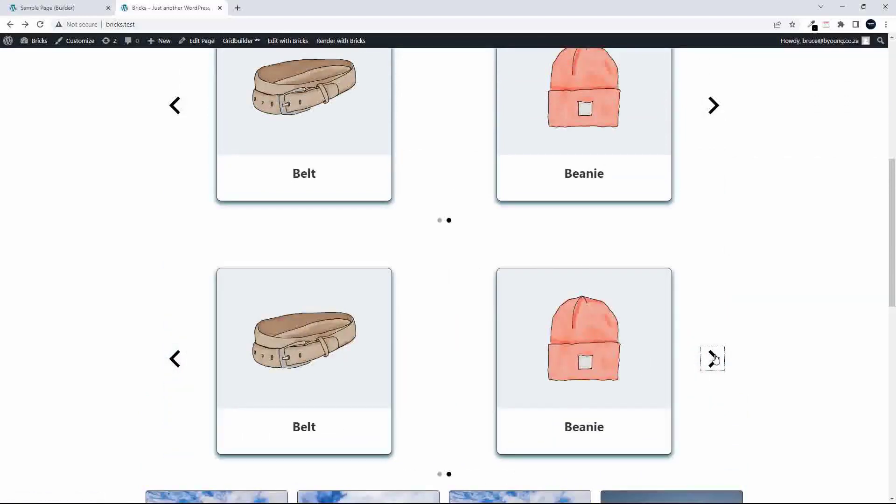
pyautogui.click(713, 358)
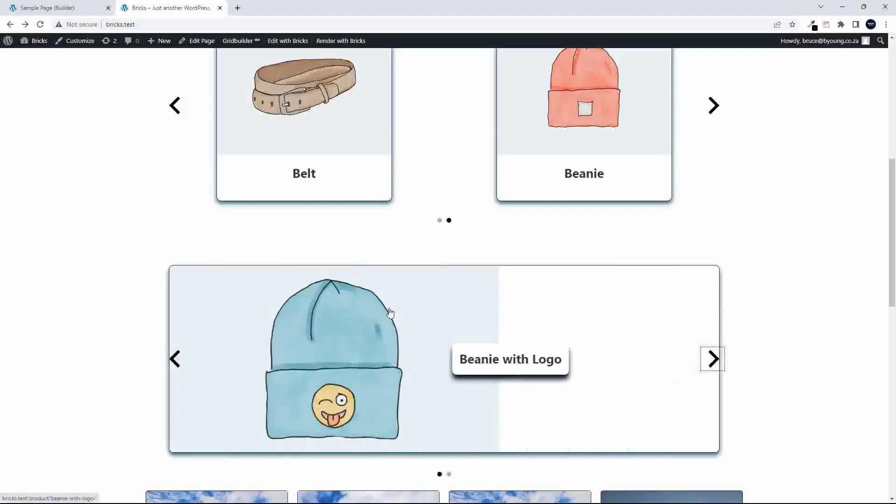
# Check that the Belt card and the hero slide link to their own pages, returning to the front page each time.
pyautogui.scroll(2, 390, 314)
pyautogui.click(336, 218)
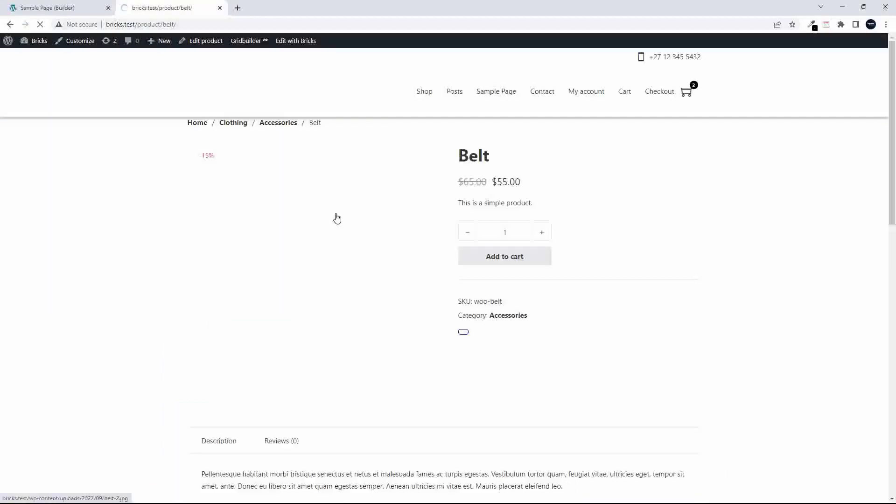
pyautogui.click(10, 24)
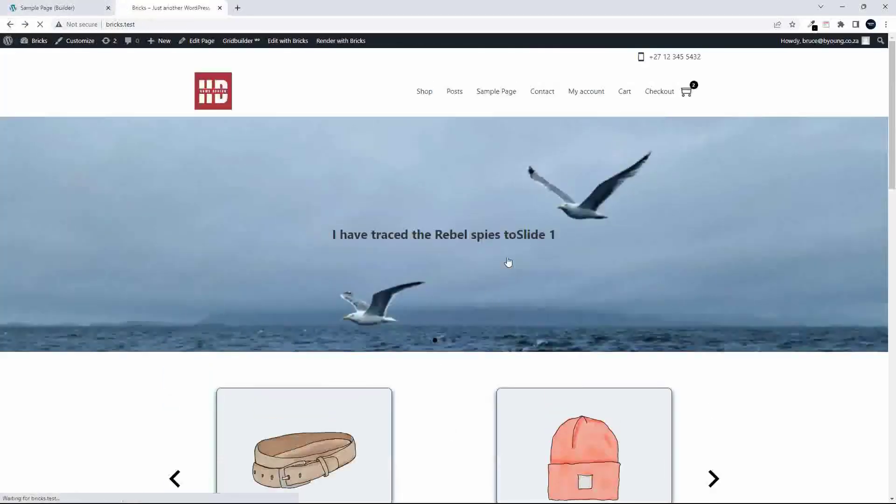
pyautogui.click(508, 262)
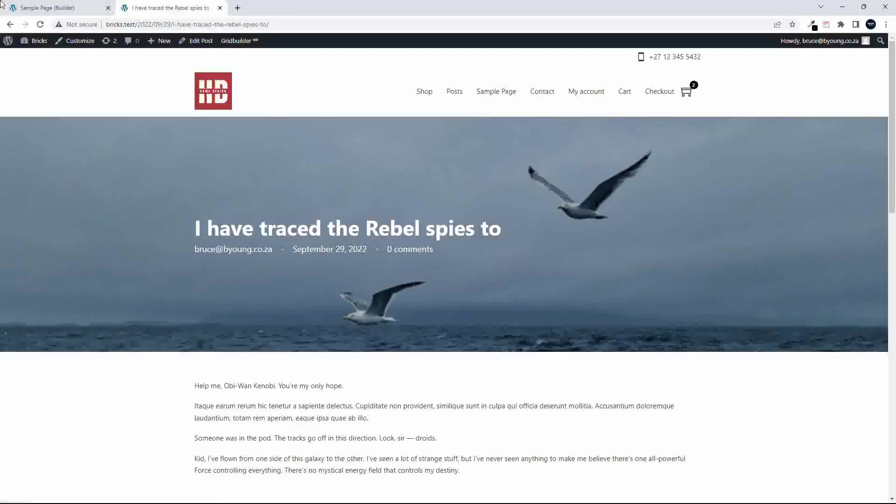
pyautogui.click(9, 25)
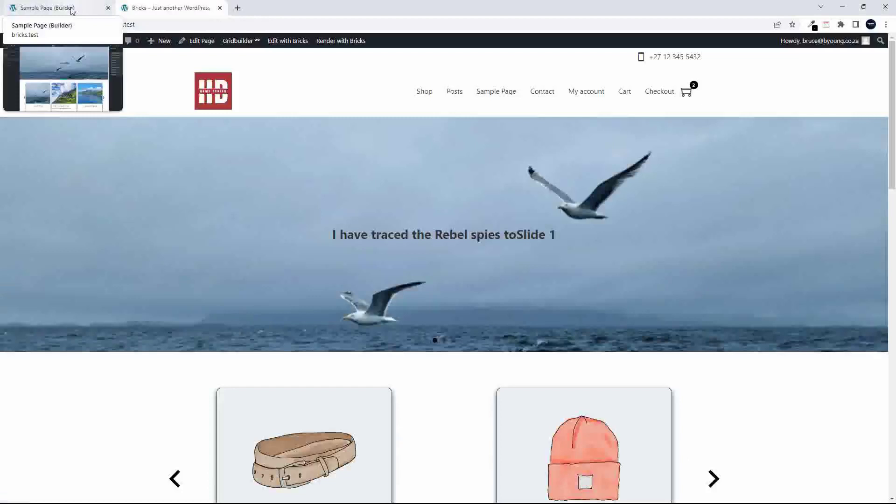
# In the Sample Page builder, add a Slider (Nestable) element above the first section in the page structure.
pyautogui.click(72, 9)
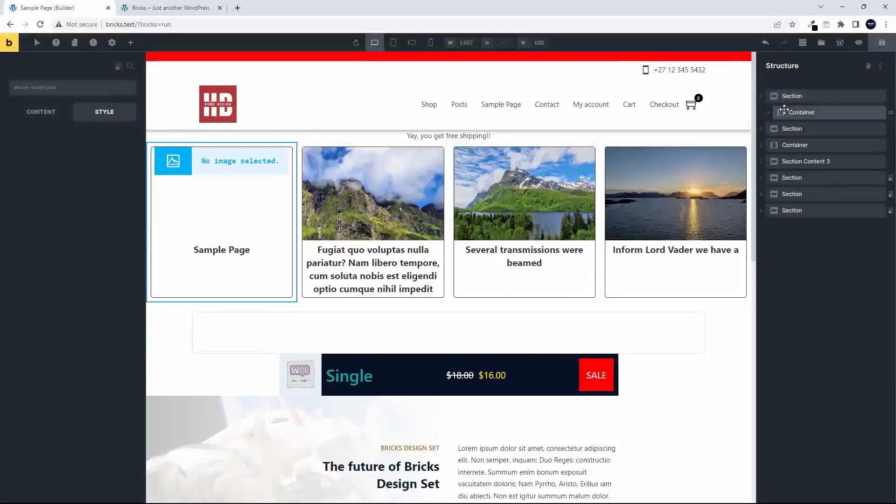
pyautogui.click(130, 42)
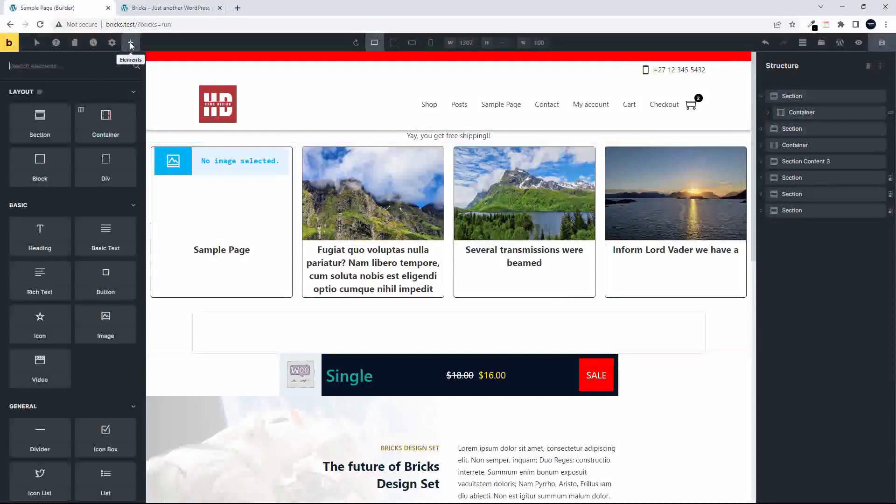
pyautogui.write('slid')
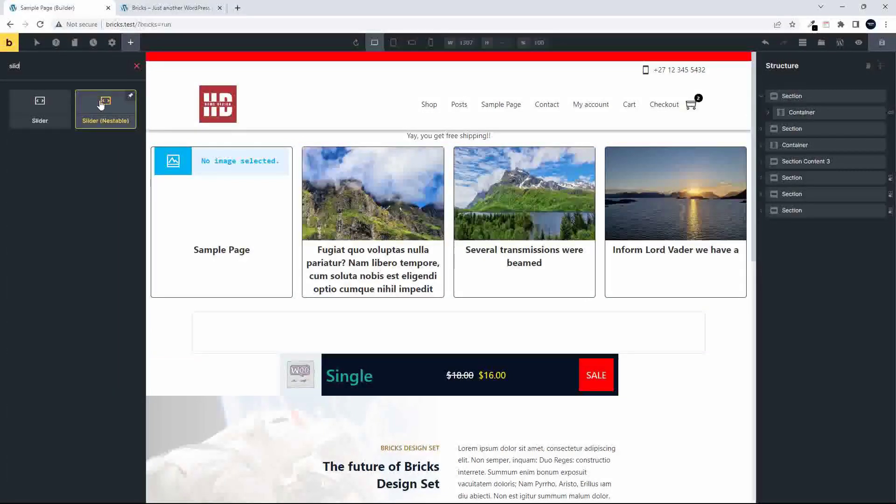
pyautogui.moveTo(95, 107); pyautogui.dragTo(813, 91)
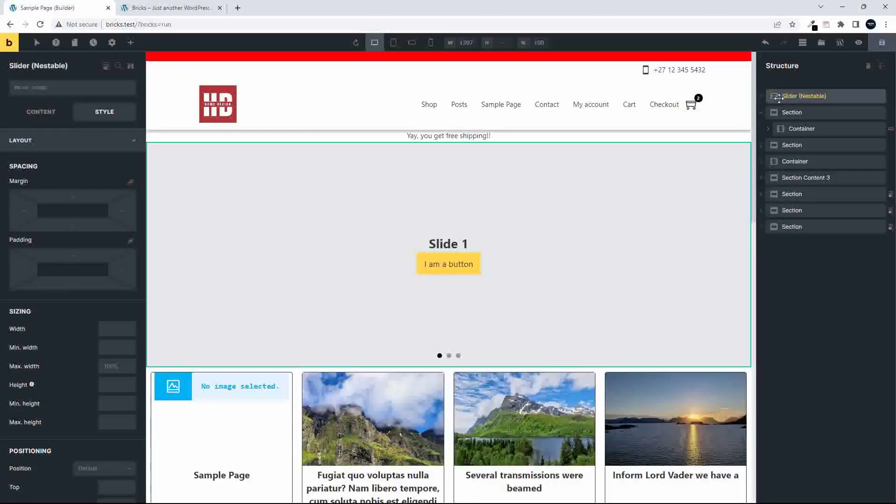
# Delete Slide 2 and Slide 3 from the nestable slider, keeping only Slide 1.
pyautogui.click(761, 98)
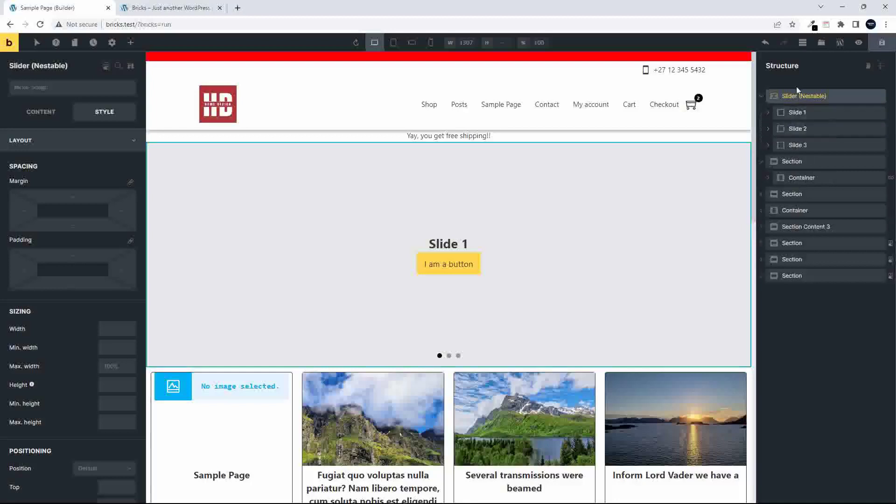
pyautogui.click(811, 128)
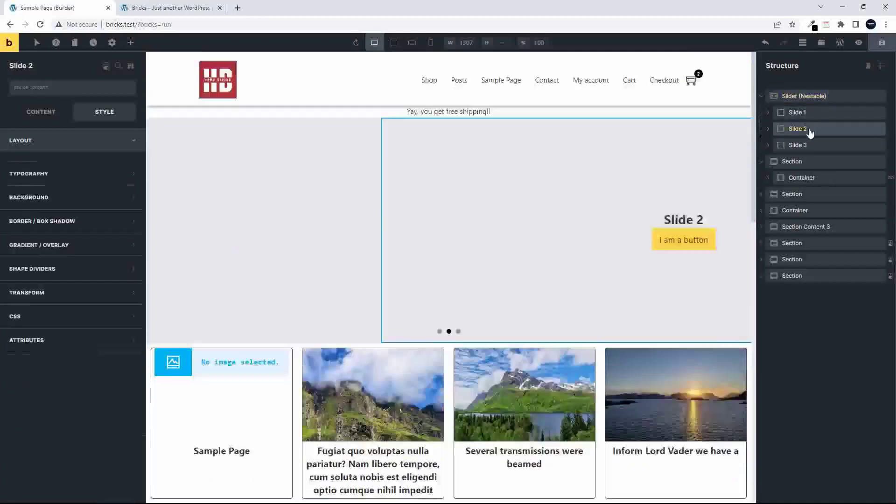
pyautogui.rightClick(811, 129)
pyautogui.click(825, 188)
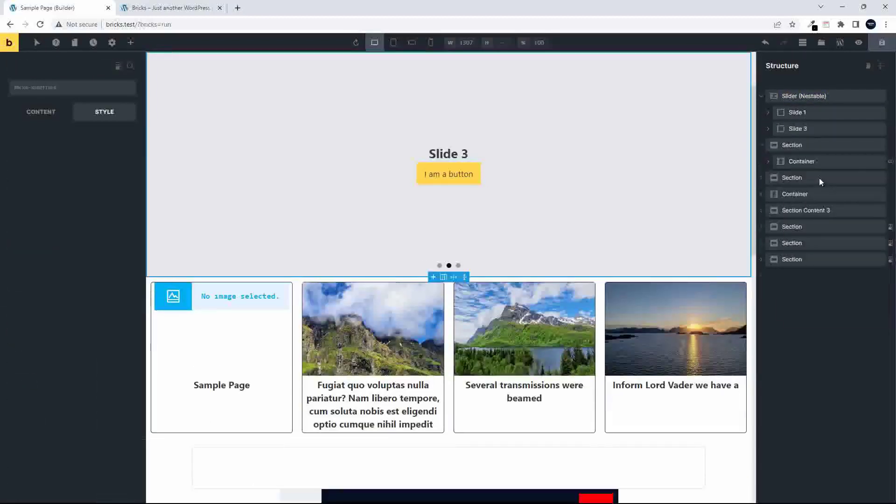
pyautogui.rightClick(816, 128)
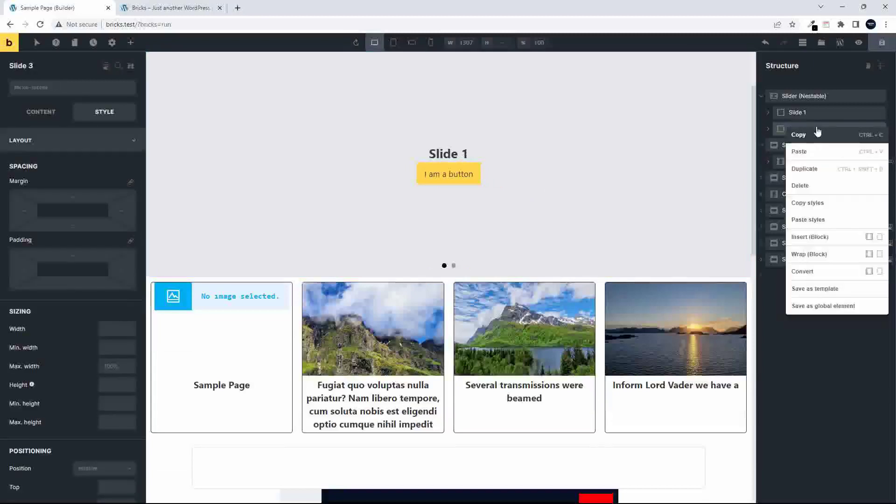
pyautogui.click(824, 187)
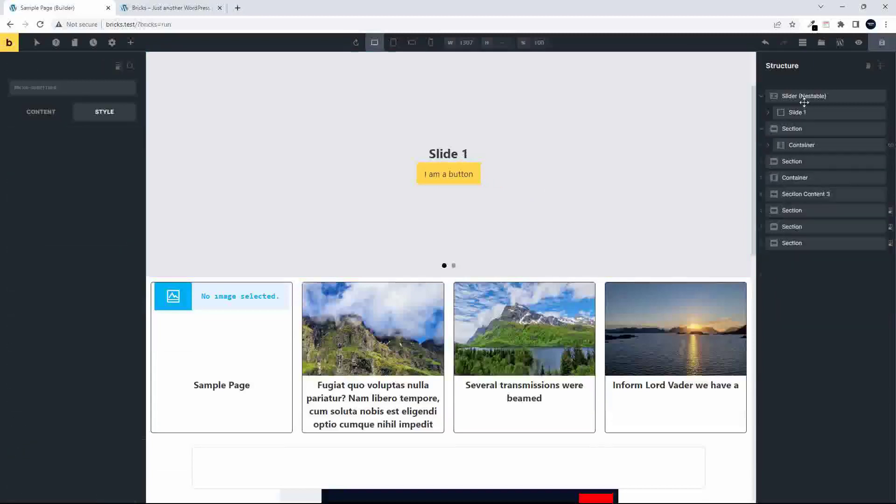
# Delete the Button element inside Slide 1.
pyautogui.click(768, 113)
pyautogui.rightClick(802, 145)
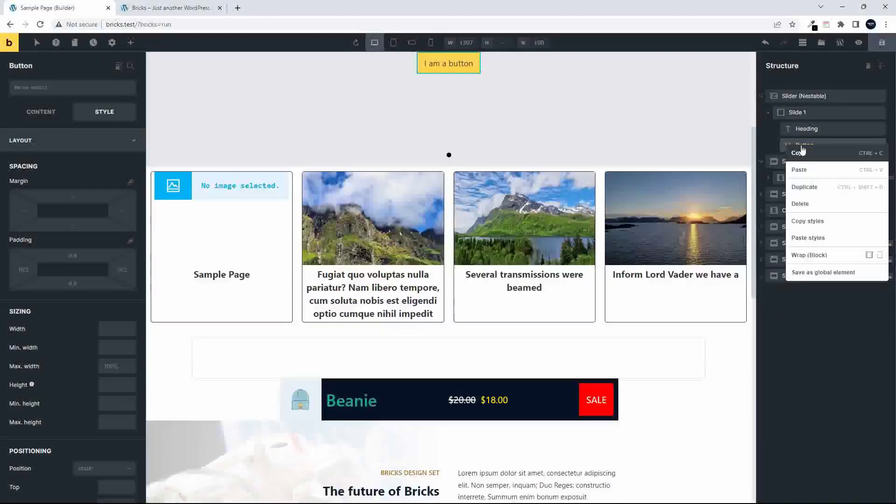
pyautogui.click(807, 205)
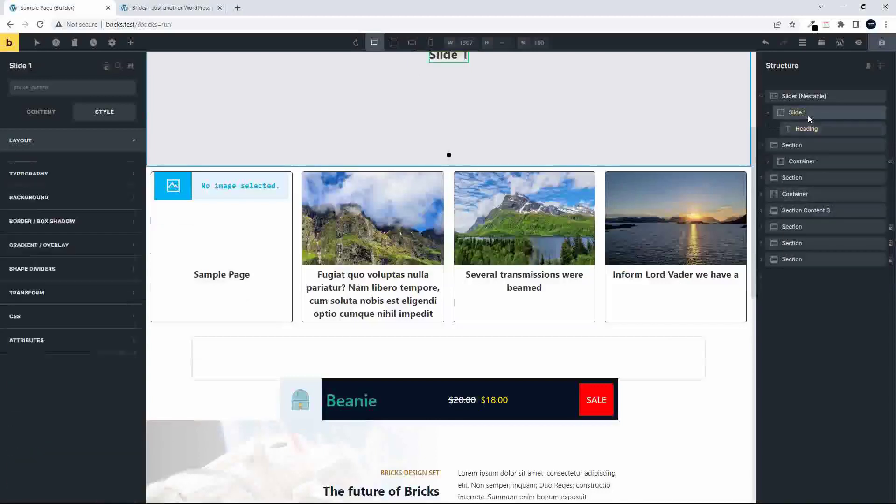
# Enable the query loop on Slide 1 and limit its query to 3 posts per page.
pyautogui.click(807, 115)
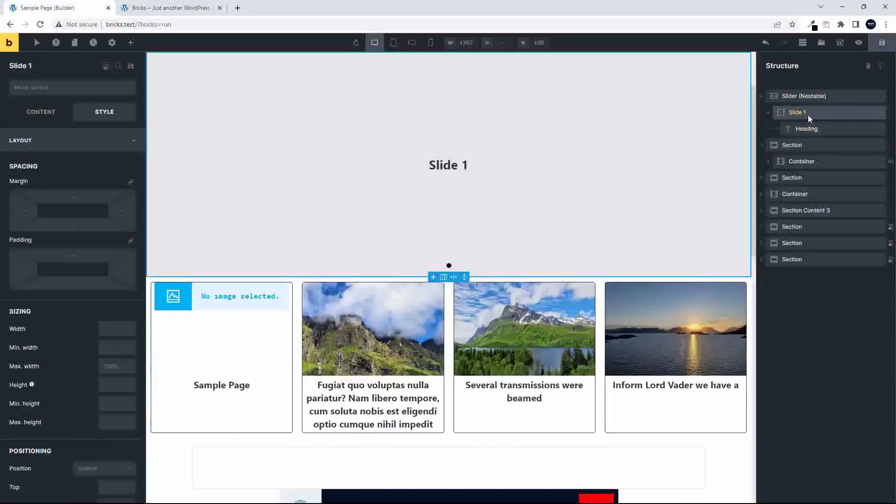
pyautogui.click(44, 115)
pyautogui.click(123, 137)
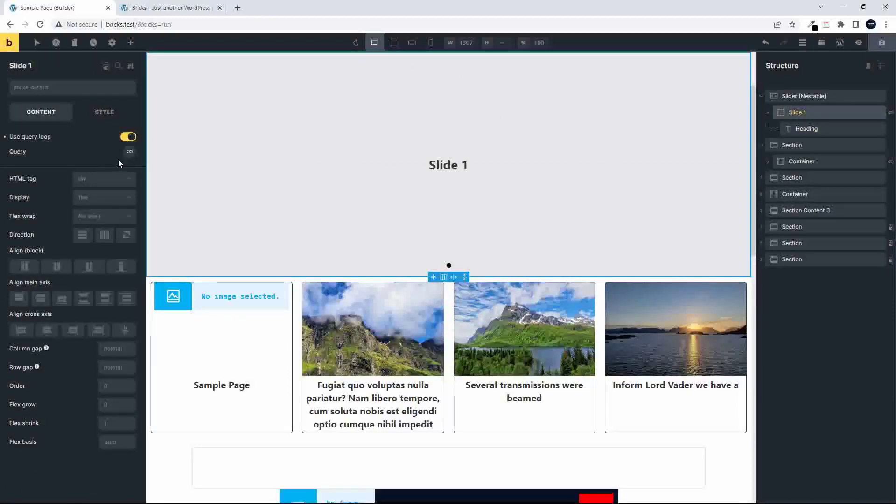
pyautogui.click(130, 151)
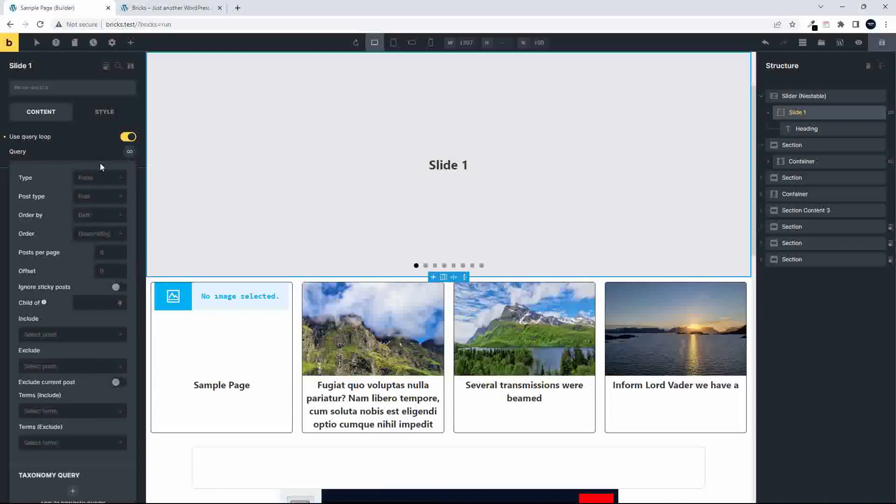
pyautogui.click(108, 253)
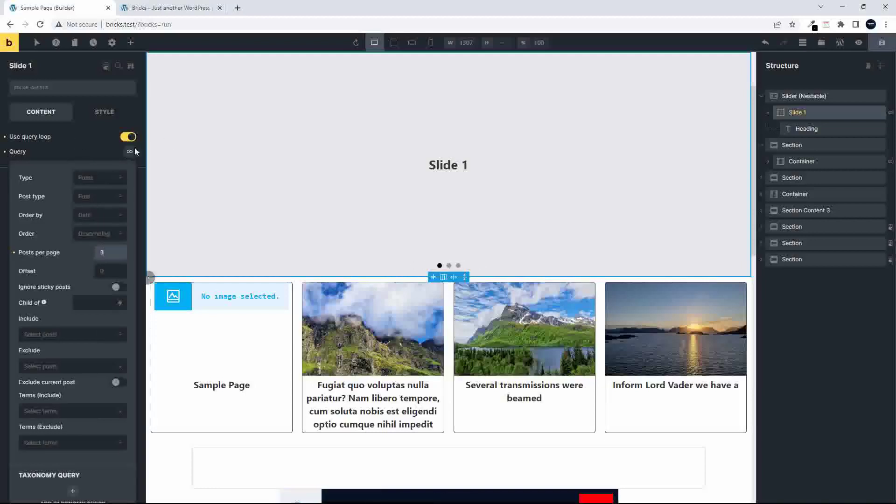
pyautogui.click(61, 152)
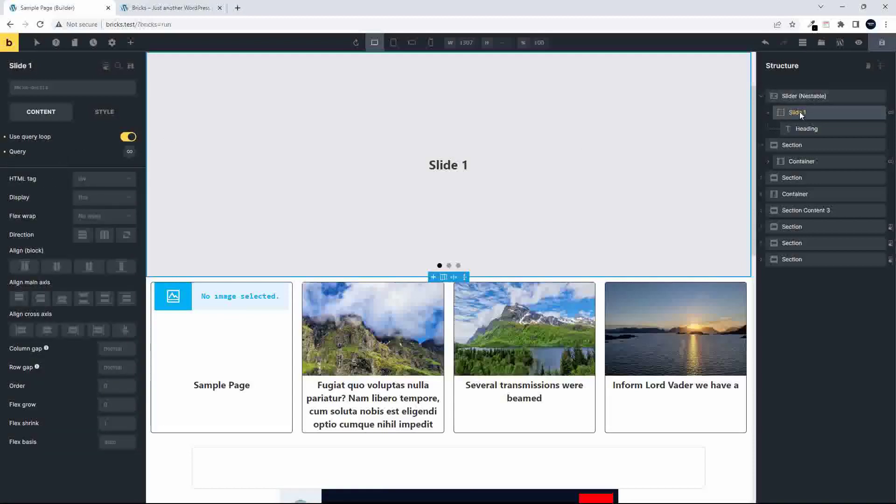
# Set Slide 1's HTML tag to a (link) and link it to the dynamic Post link, {post_url}.
pyautogui.click(110, 181)
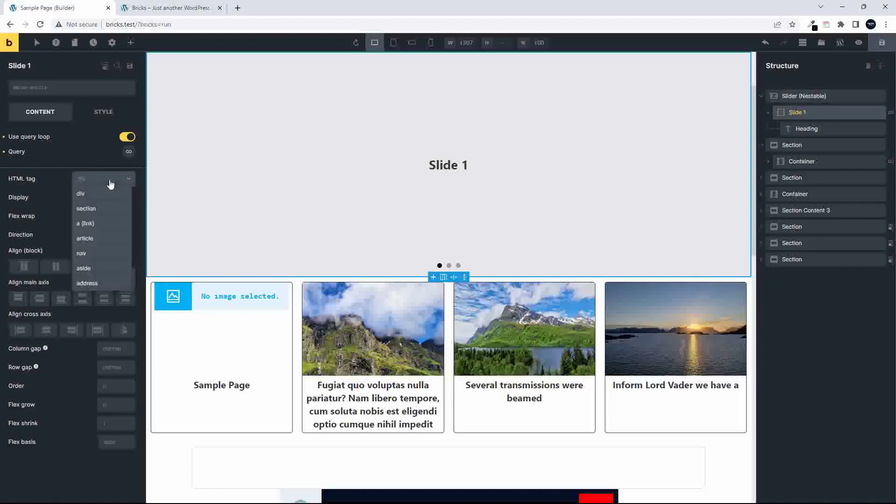
pyautogui.click(96, 226)
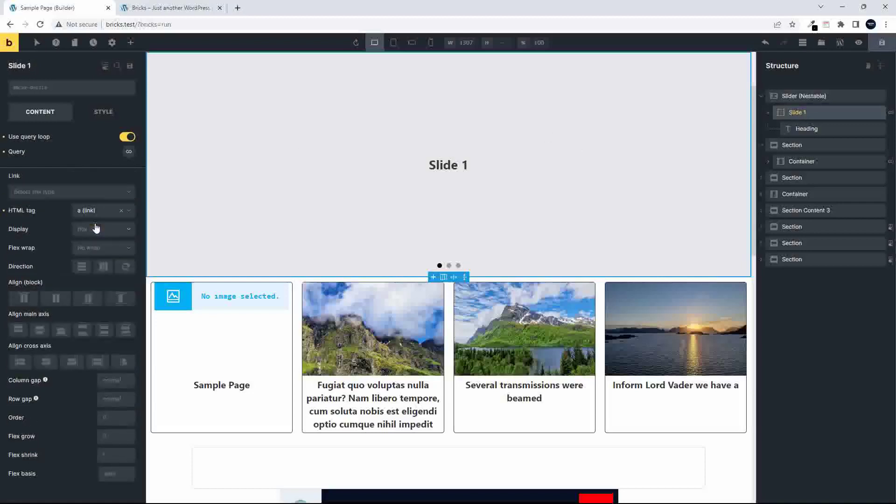
pyautogui.click(129, 192)
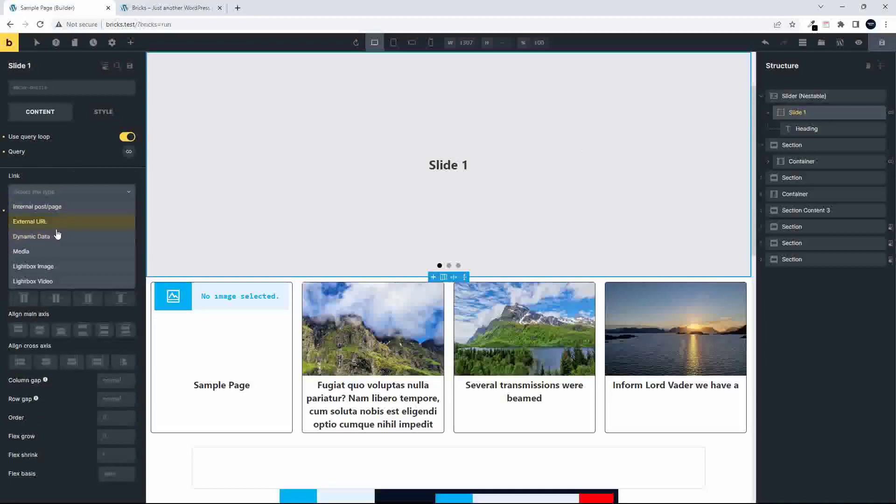
pyautogui.click(74, 237)
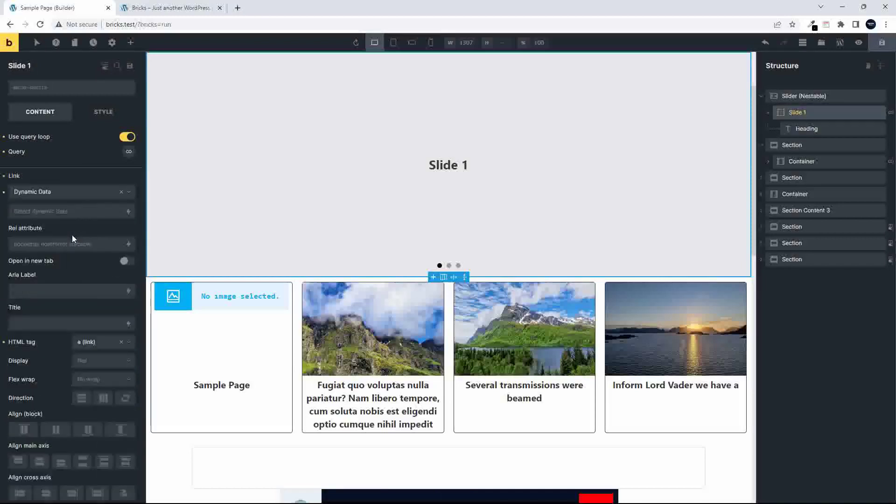
pyautogui.click(128, 213)
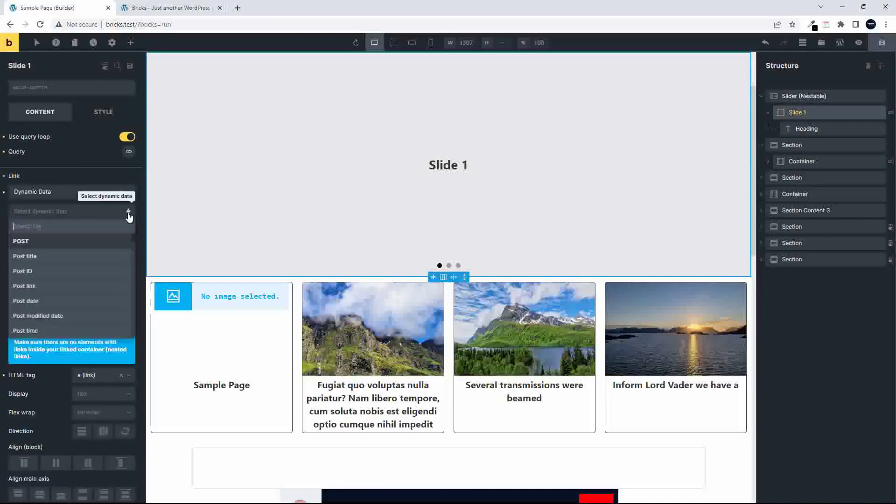
pyautogui.click(65, 286)
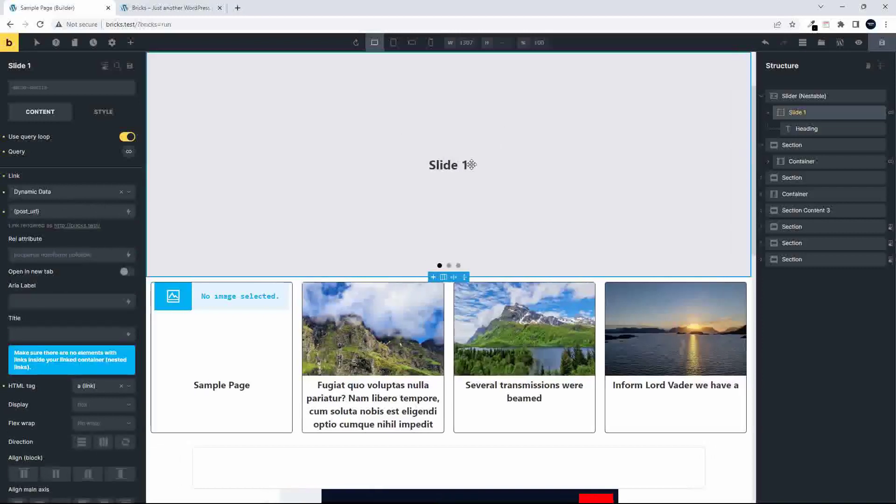
# Replace the text of the heading inside Slide 1 with the dynamic Post title, {post_title}.
pyautogui.click(444, 165)
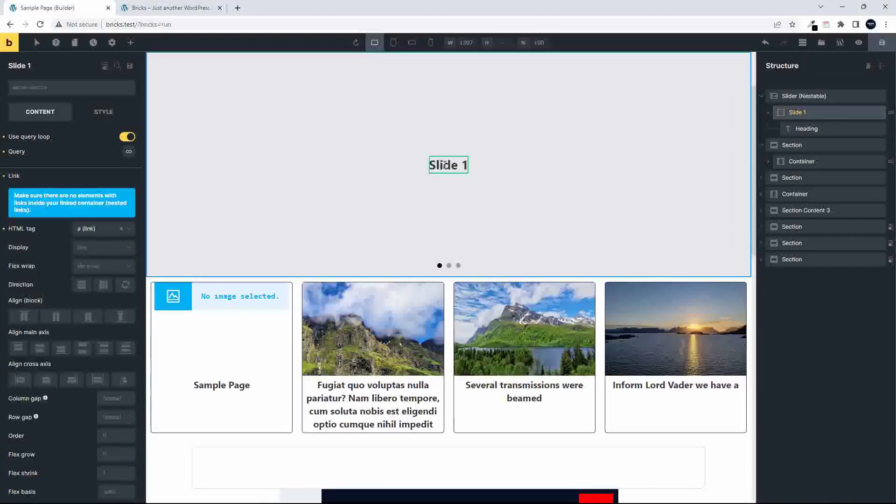
pyautogui.click(445, 164)
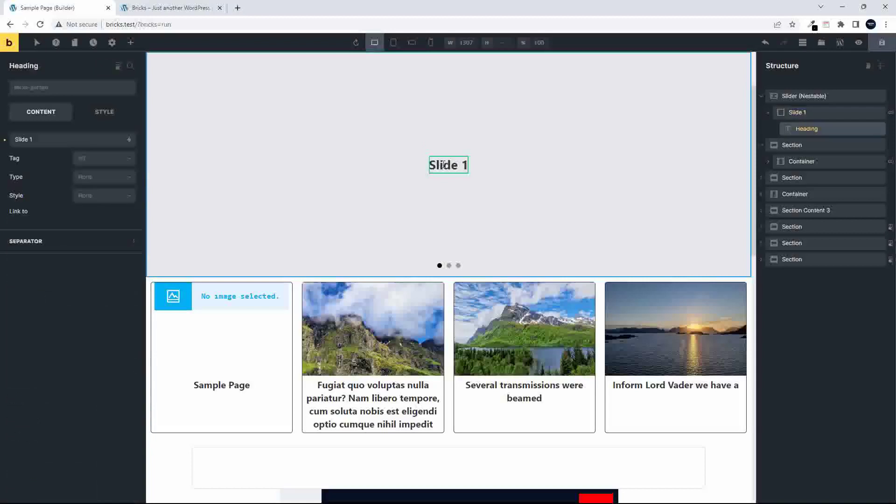
pyautogui.tripleClick(42, 139)
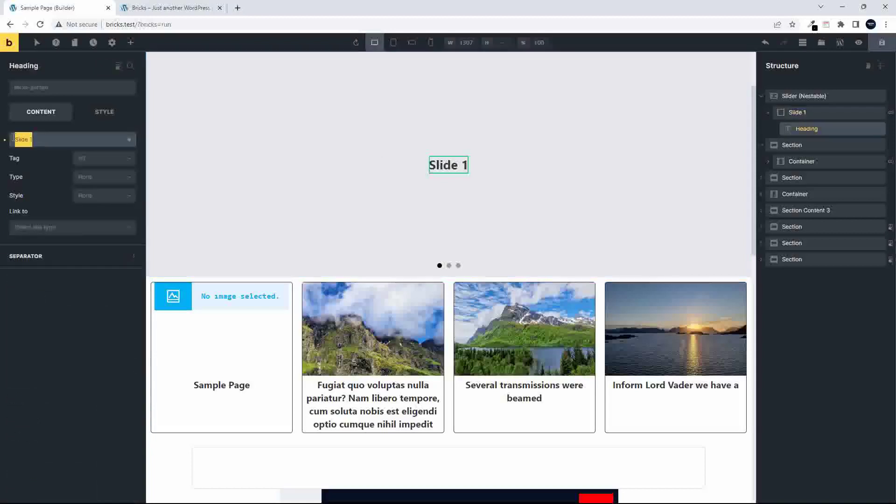
pyautogui.press('BackSpace')
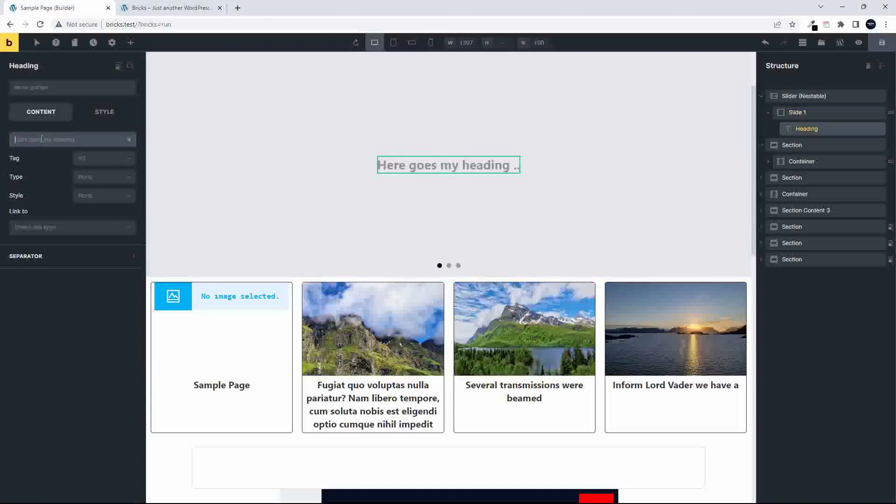
pyautogui.click(129, 139)
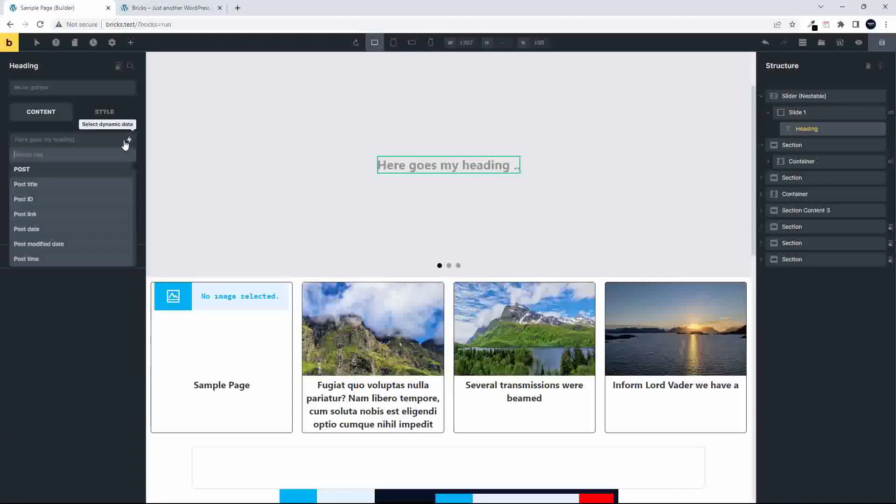
pyautogui.click(33, 184)
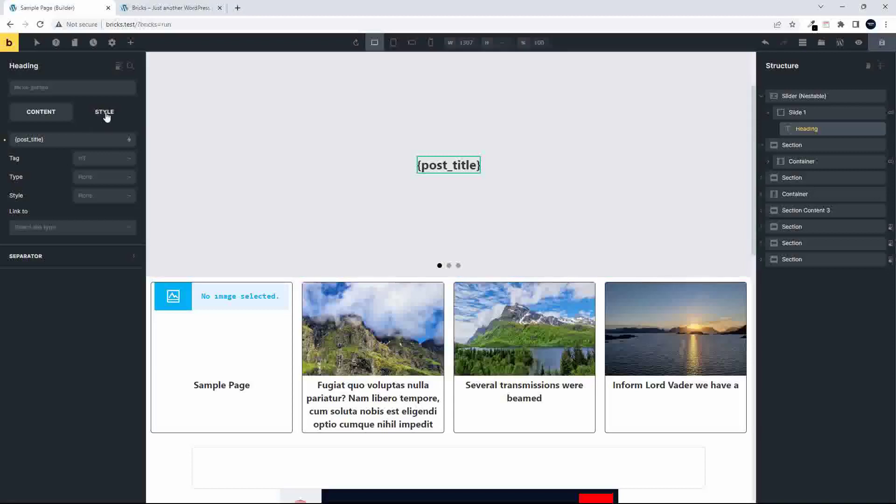
# Set the heading's background image to the dynamic Featured image, {featured_image}.
pyautogui.click(105, 113)
pyautogui.click(98, 141)
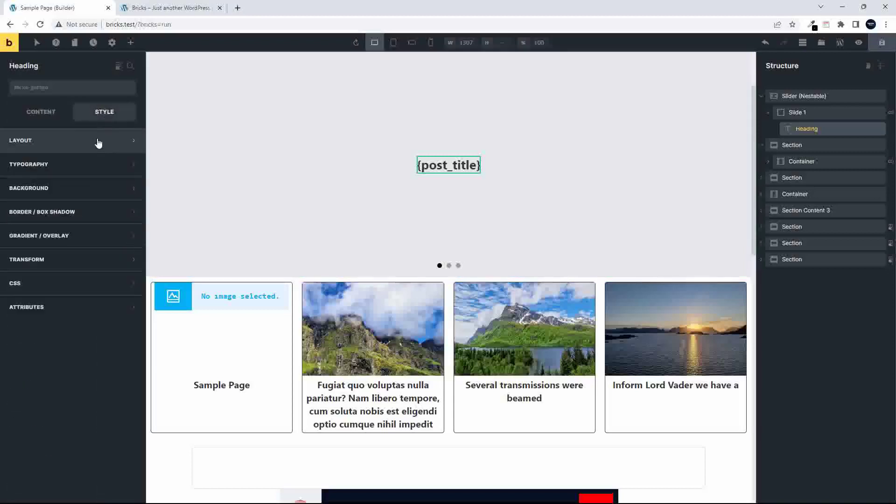
pyautogui.click(76, 189)
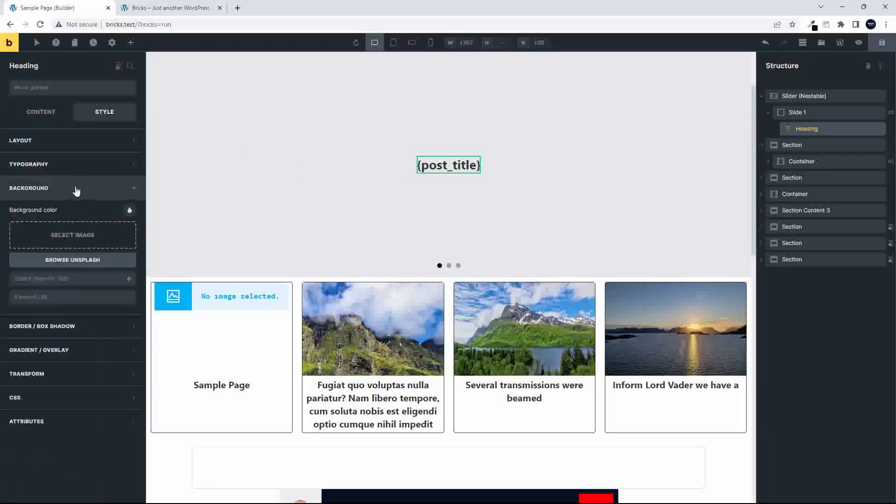
pyautogui.click(129, 279)
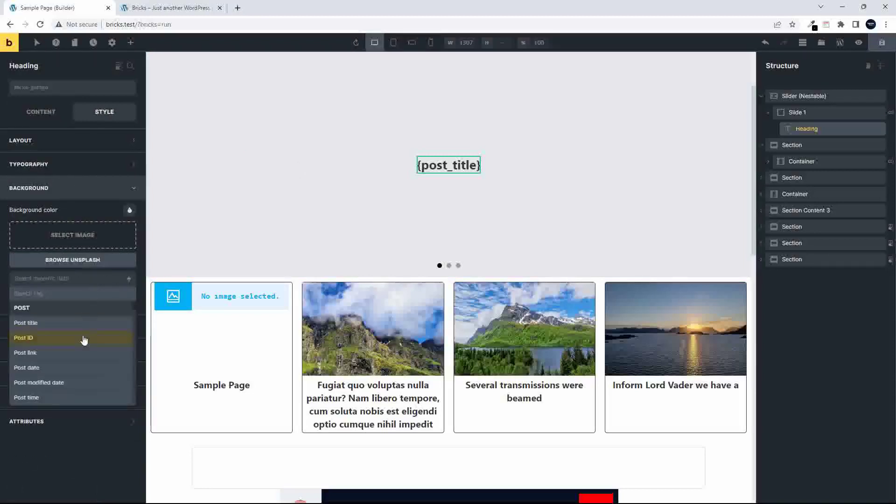
pyautogui.scroll(-2, 83, 339)
pyautogui.click(58, 394)
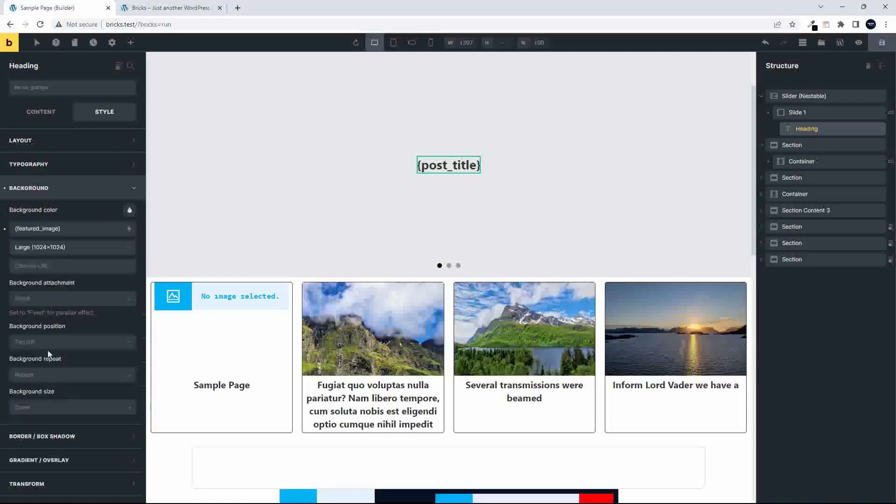
# Set the heading's background repeat to No repeat and its position to Center center, and save the page.
pyautogui.click(39, 377)
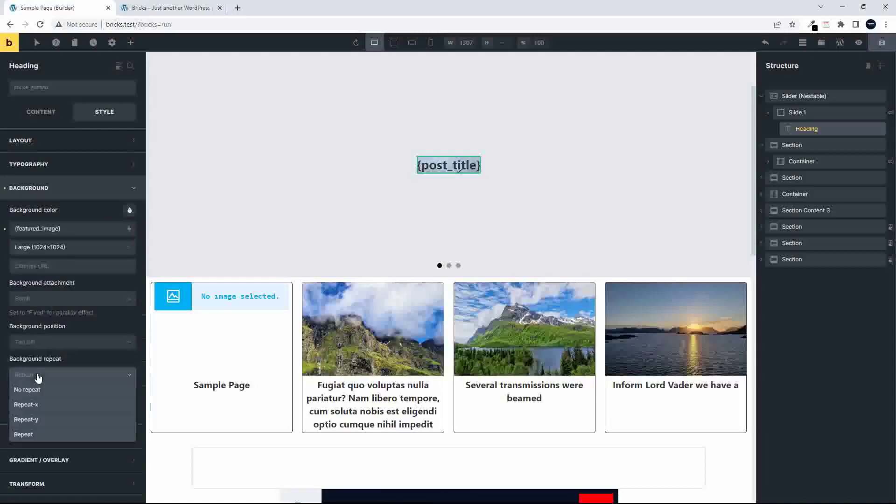
pyautogui.click(49, 390)
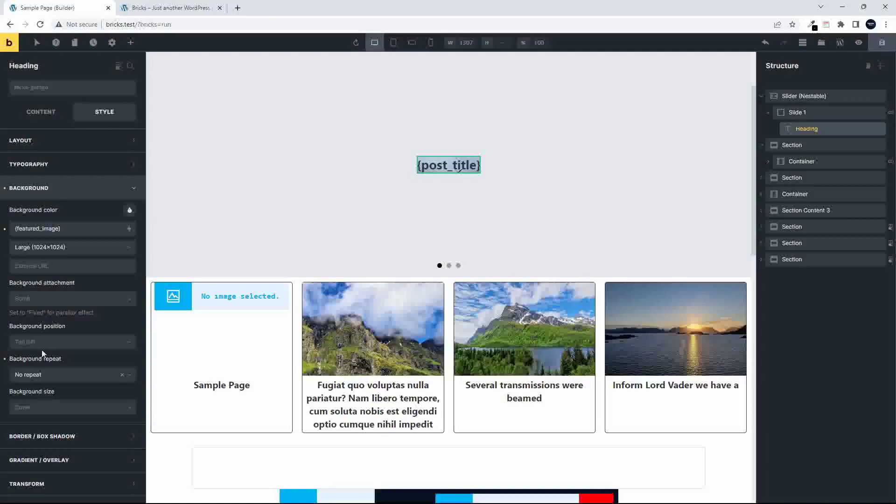
pyautogui.click(55, 344)
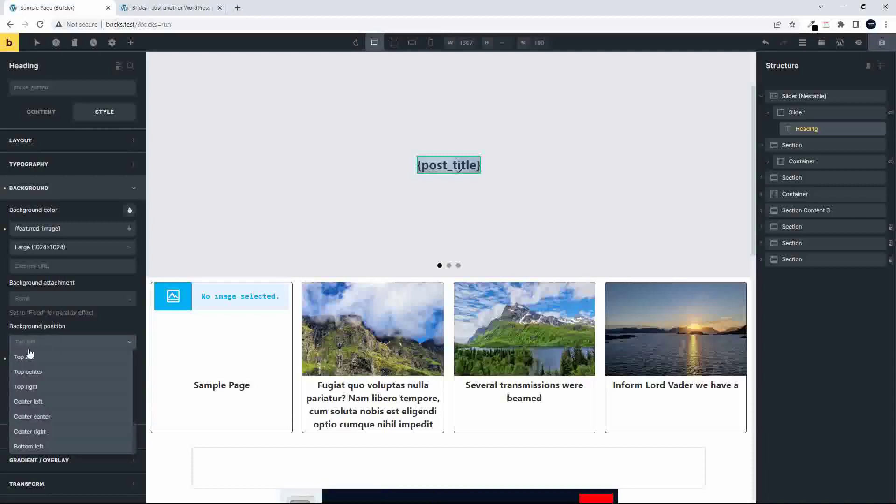
pyautogui.click(45, 419)
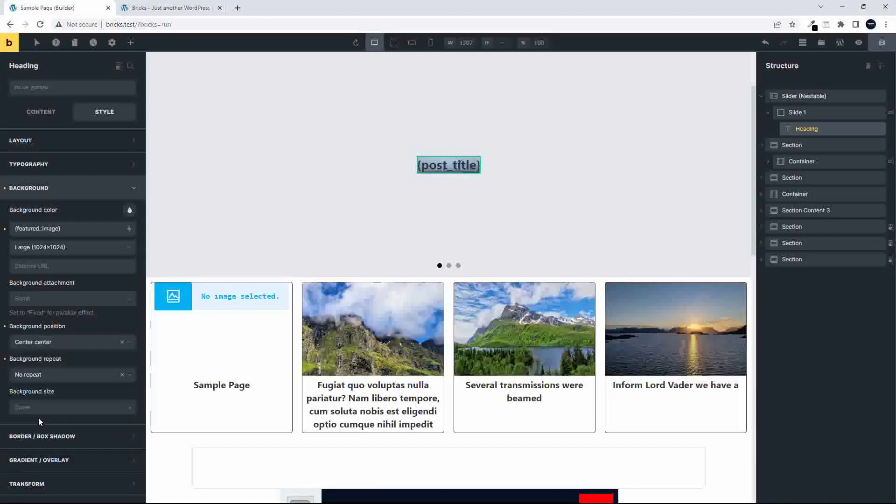
pyautogui.click(881, 42)
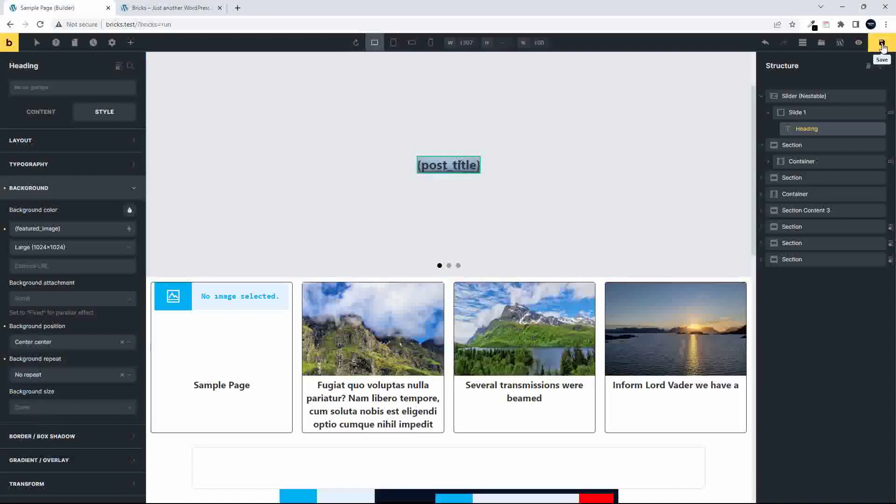
# Reload the live bricks.test page to check how the slider displays, and return to the builder.
pyautogui.click(158, 10)
pyautogui.scroll(5, 274, 270)
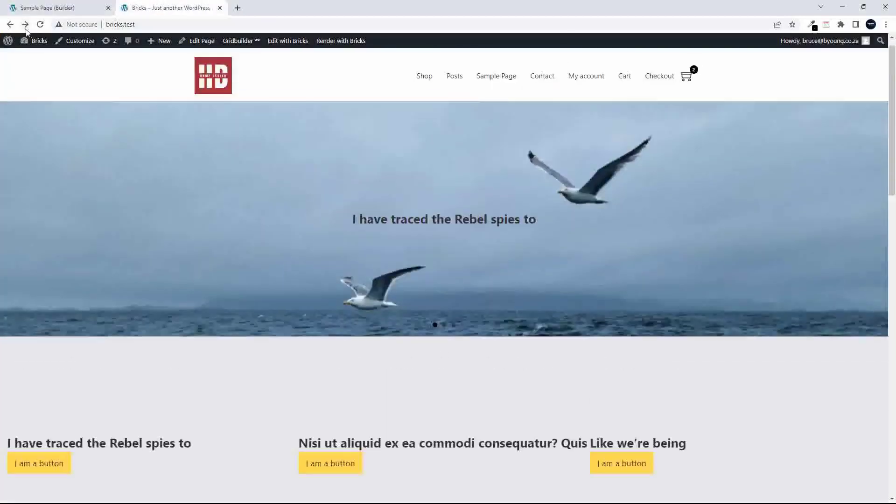
pyautogui.click(41, 26)
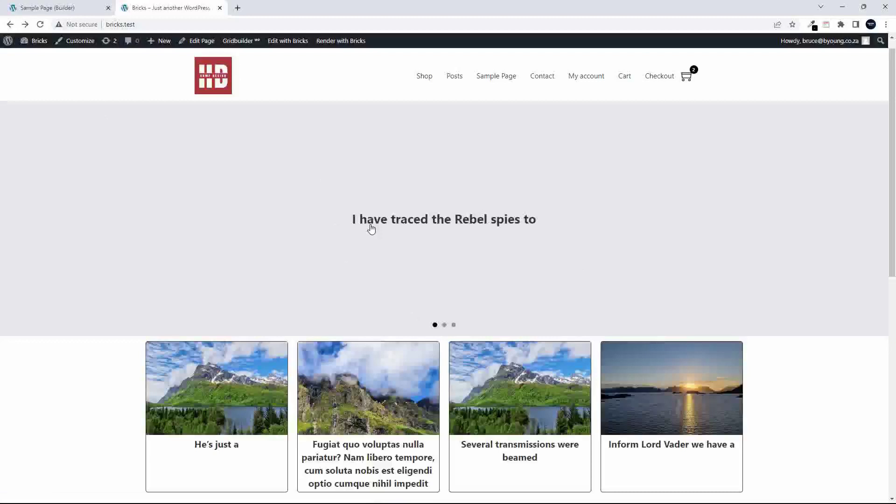
pyautogui.click(67, 7)
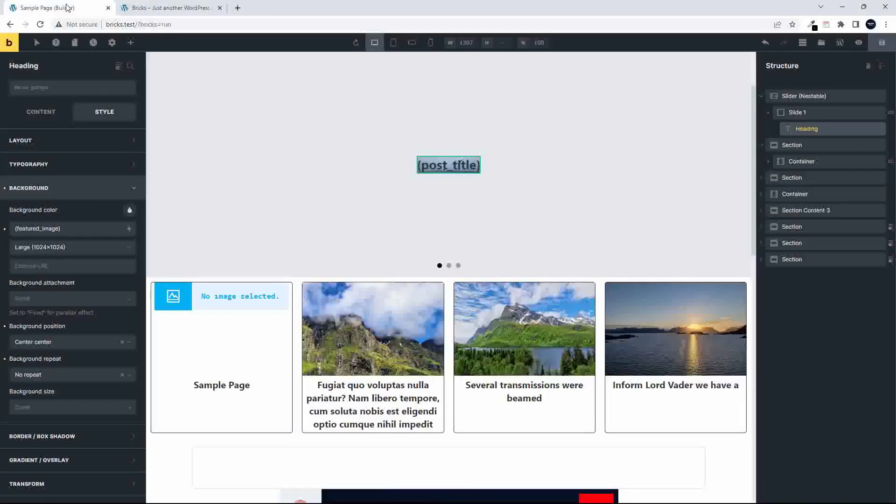
# Remove the dynamic featured image from the heading's background.
pyautogui.click(882, 45)
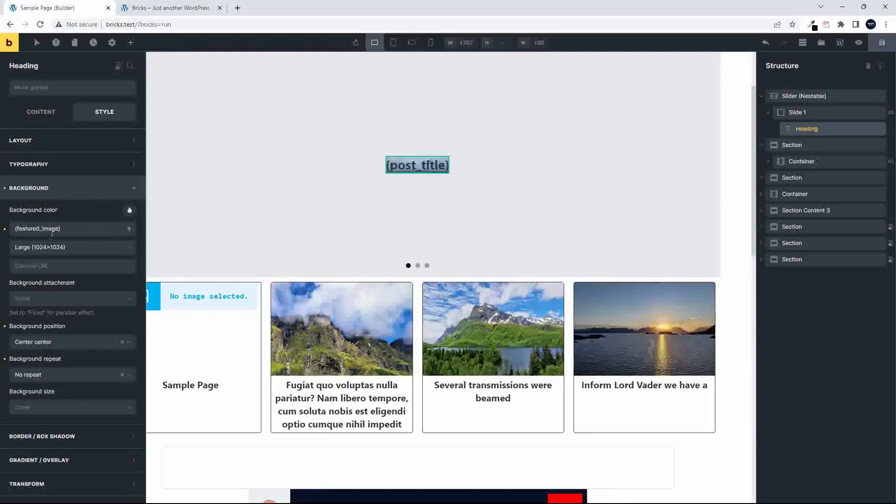
pyautogui.click(131, 250)
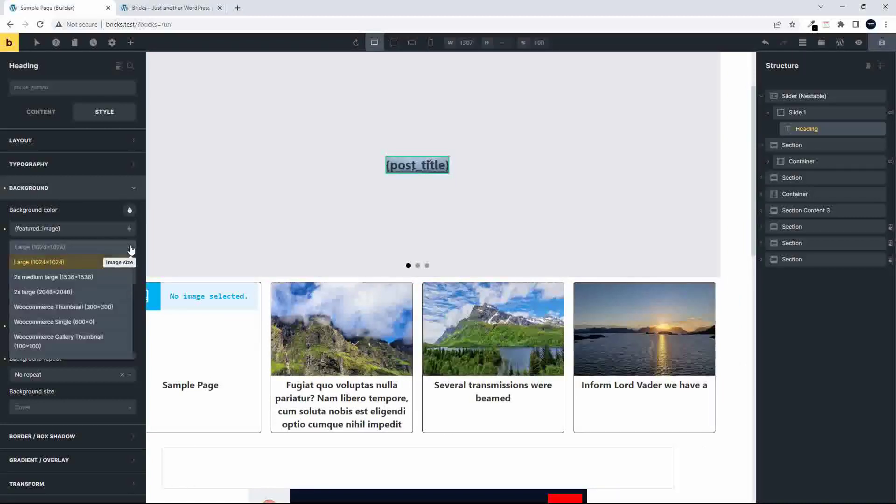
pyautogui.click(131, 251)
pyautogui.click(129, 229)
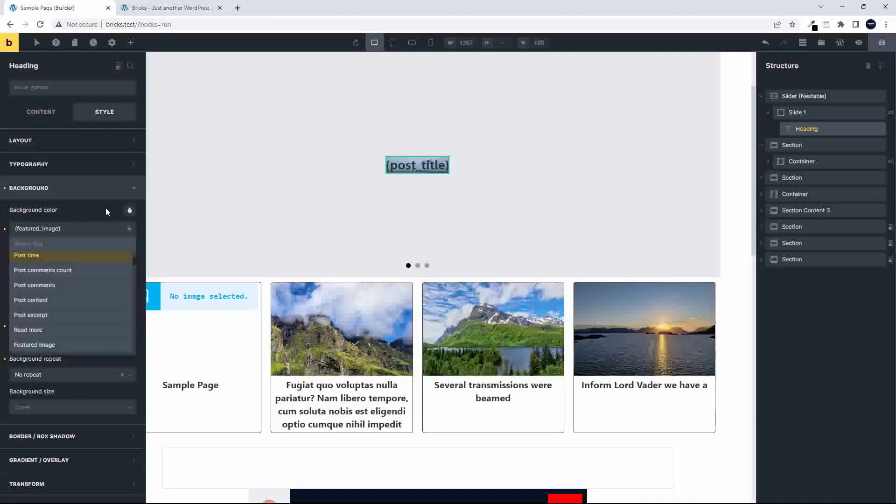
pyautogui.click(5, 228)
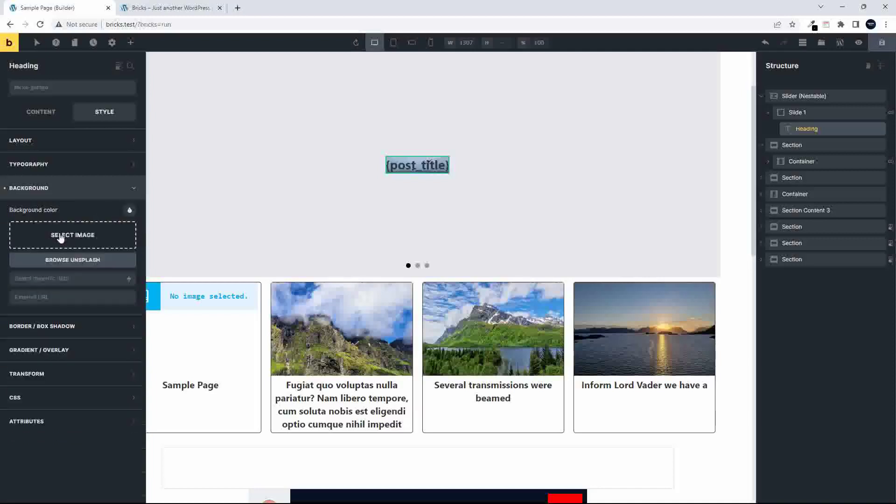
# Set the background image of Slide 1 to the dynamic Featured image, {featured_image}.
pyautogui.click(799, 114)
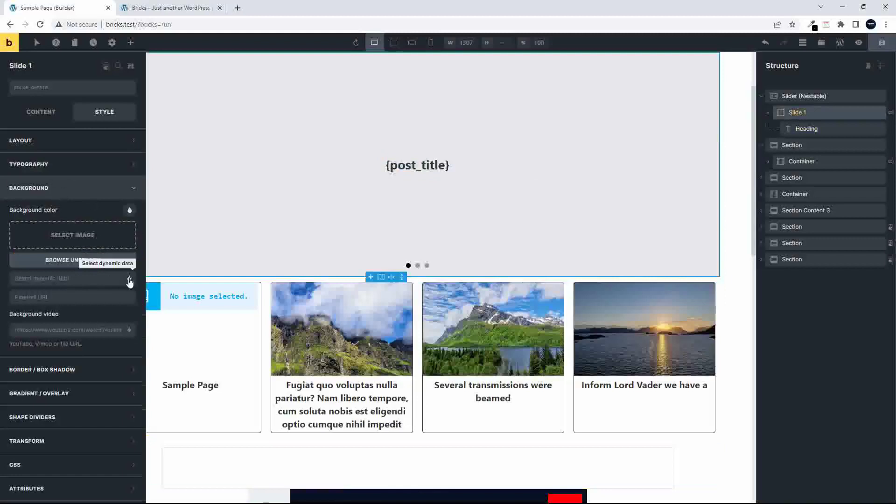
pyautogui.click(129, 279)
pyautogui.scroll(-4, 51, 354)
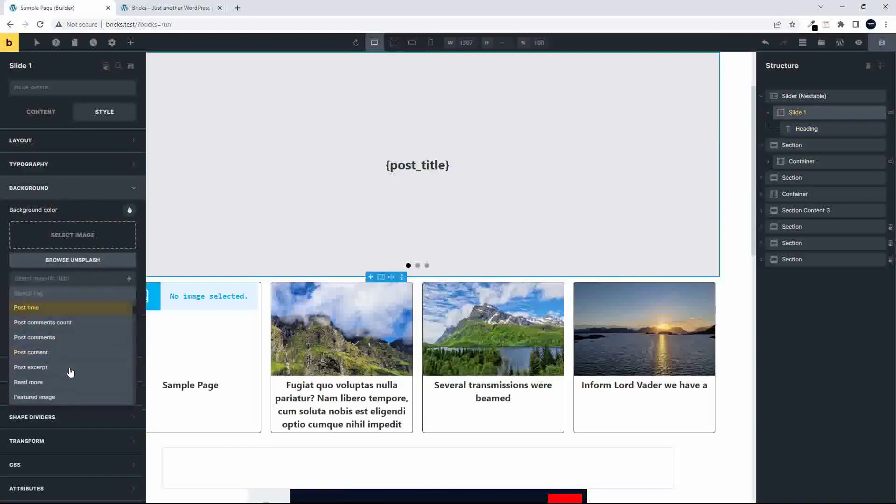
pyautogui.click(51, 336)
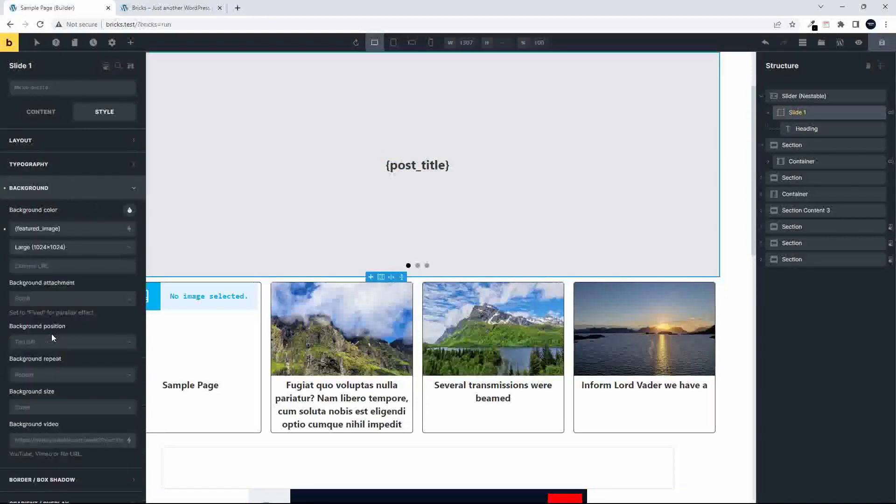
# Set Slide 1's background repeat to No repeat and its position to Center center, and save the page.
pyautogui.click(40, 379)
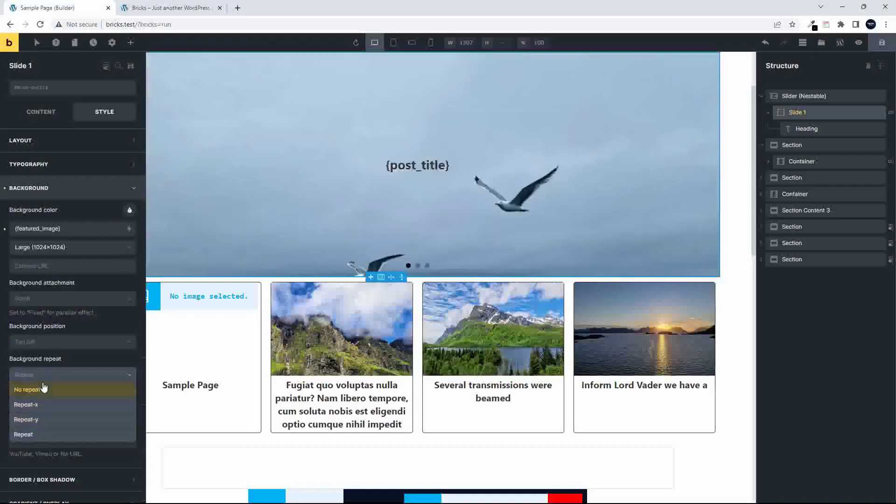
pyautogui.click(41, 389)
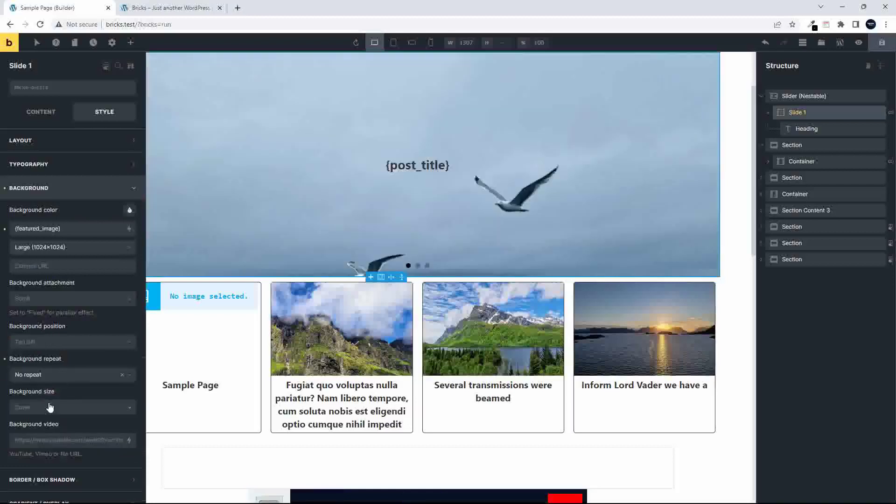
pyautogui.click(38, 341)
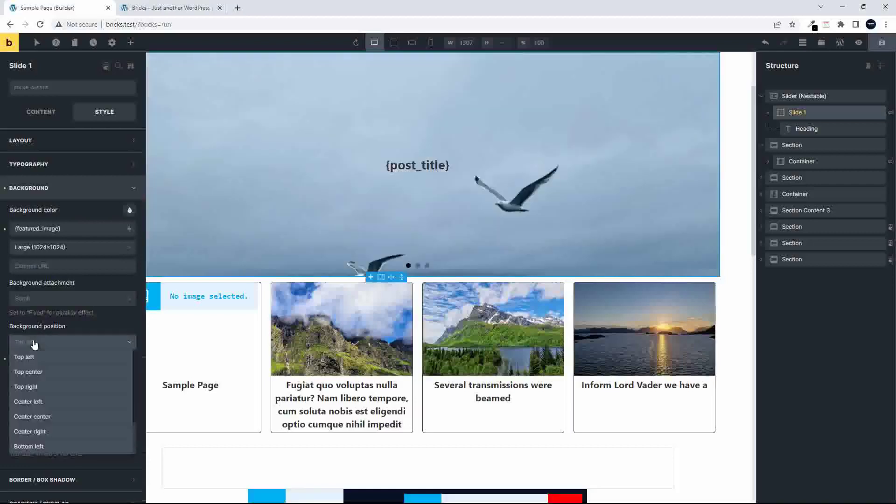
pyautogui.click(47, 416)
pyautogui.click(886, 47)
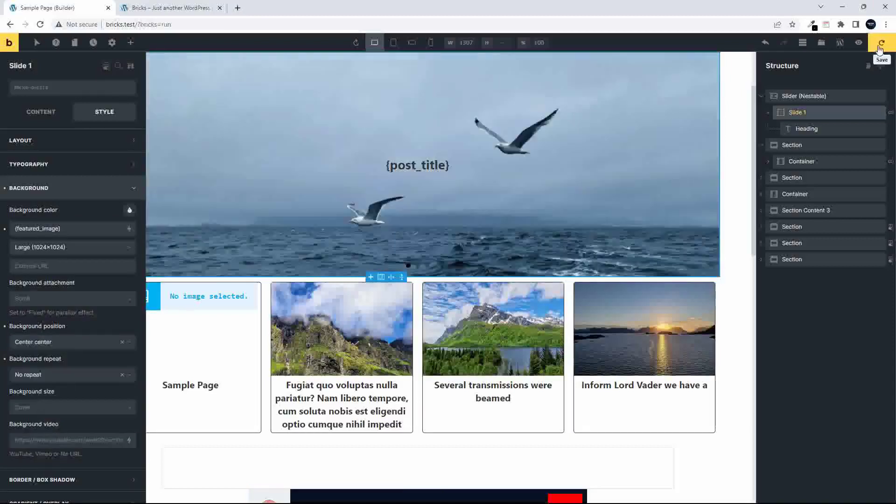
# Reload the live bricks.test page, check the background and title of all three slides, and return to the builder.
pyautogui.click(118, 11)
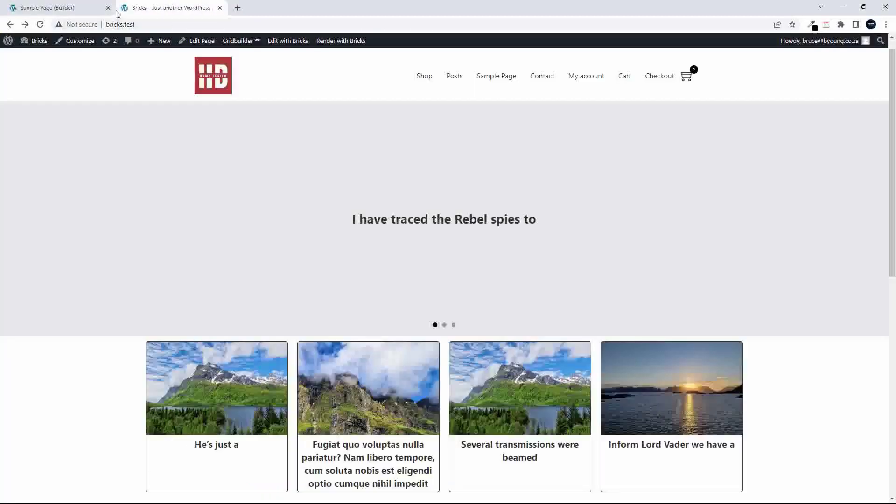
pyautogui.click(40, 24)
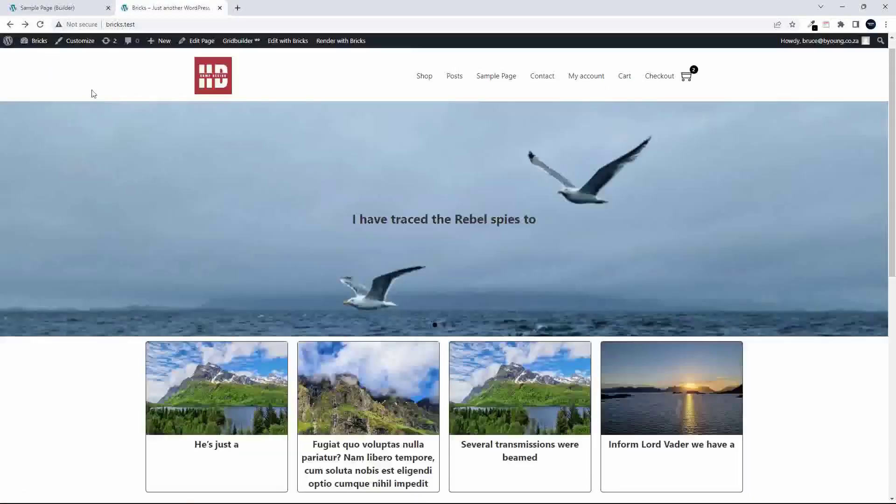
pyautogui.click(444, 326)
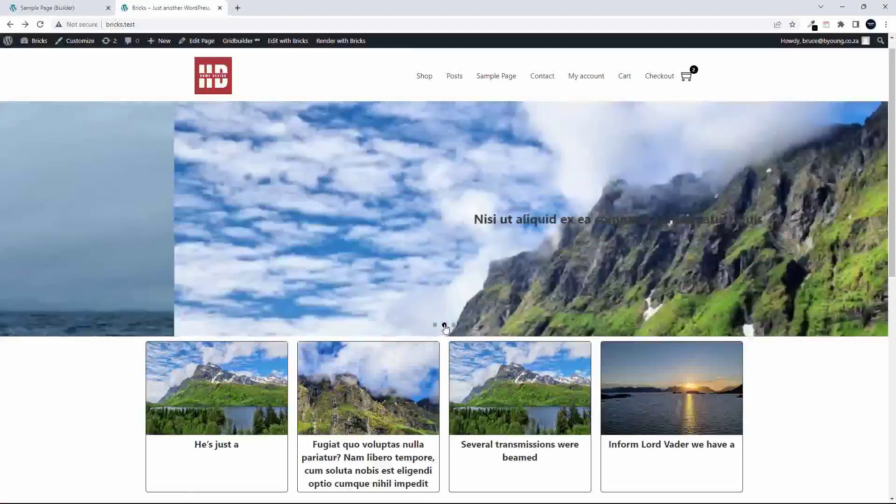
pyautogui.click(452, 326)
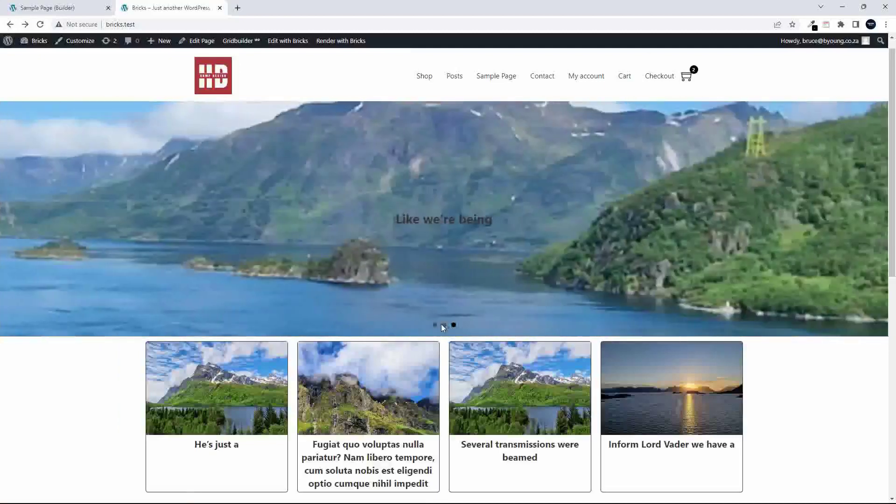
pyautogui.click(435, 326)
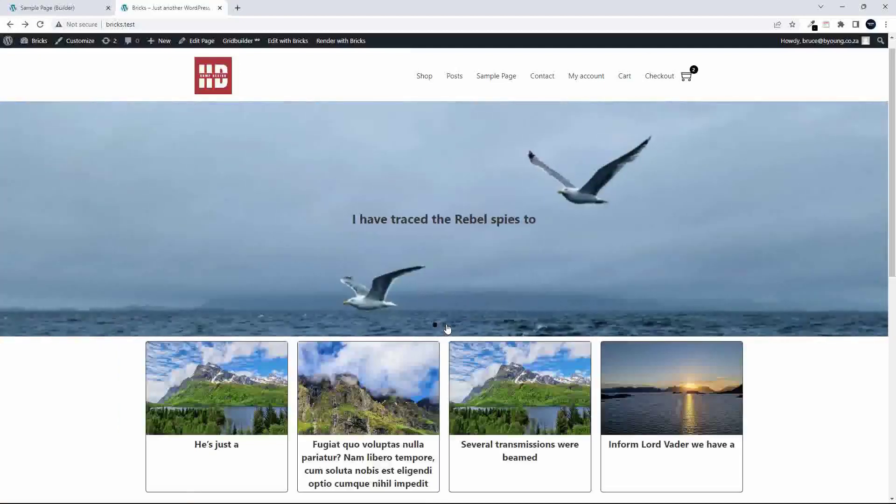
pyautogui.click(59, 9)
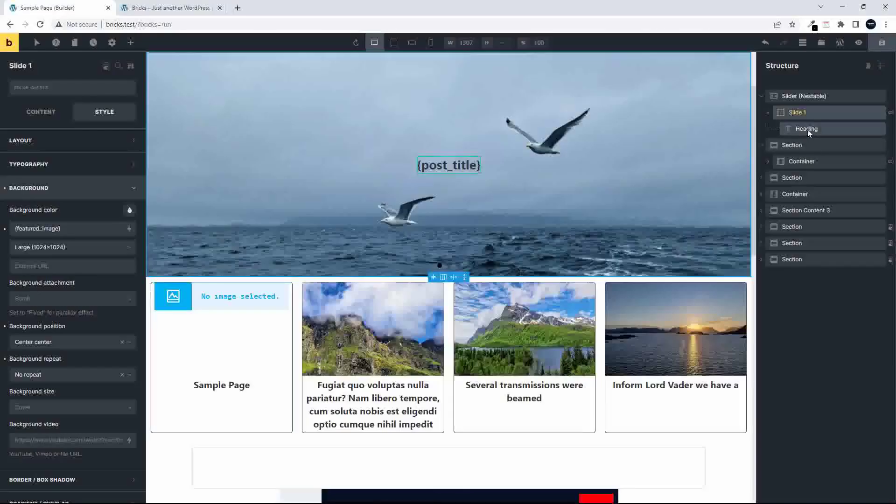
# Add a second Slider (Nestable) element between the existing slider and the first section.
pyautogui.click(134, 191)
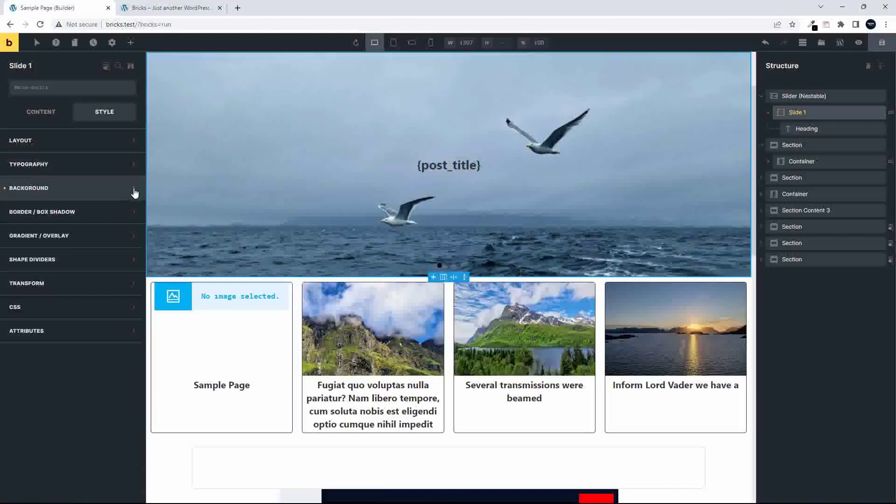
pyautogui.scroll(2, 383, 248)
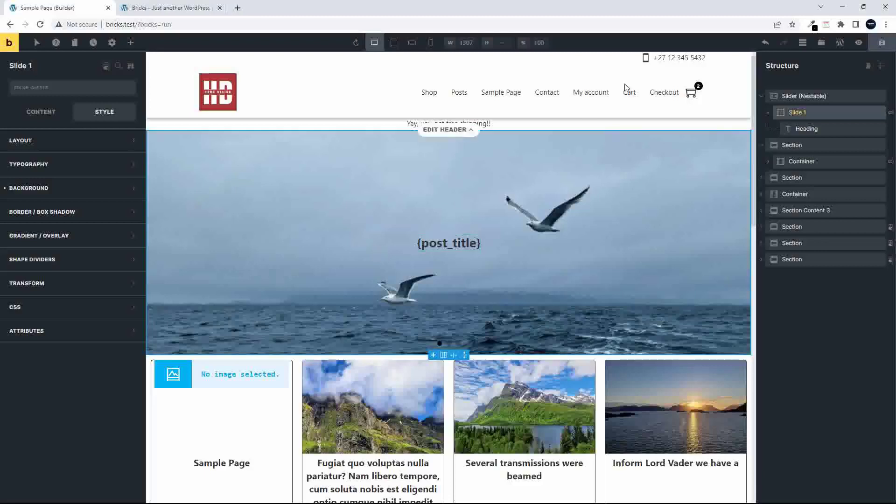
pyautogui.click(762, 97)
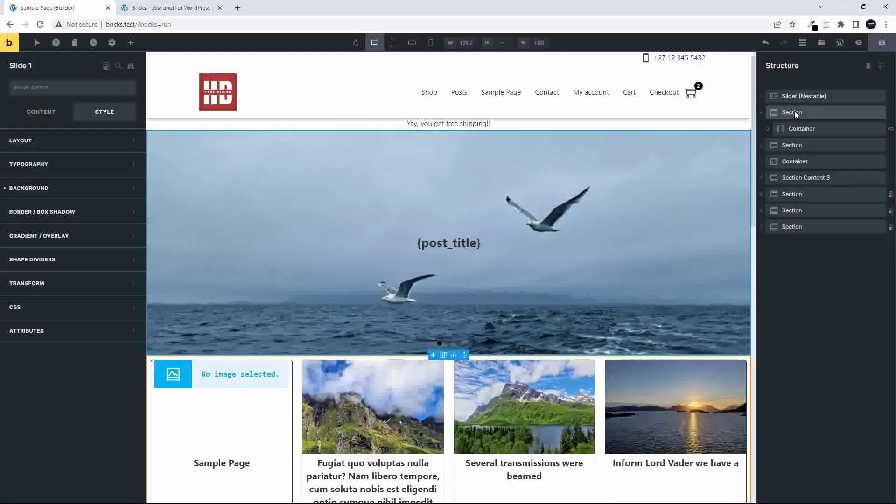
pyautogui.click(132, 43)
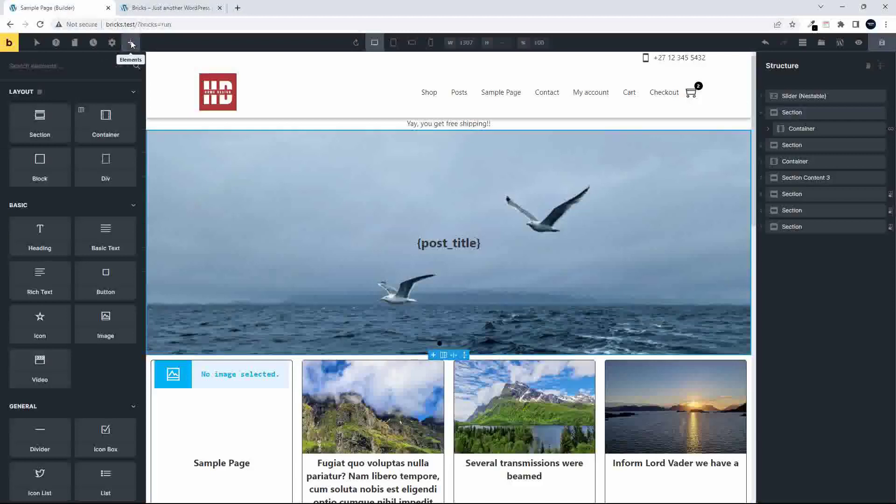
pyautogui.write('slid')
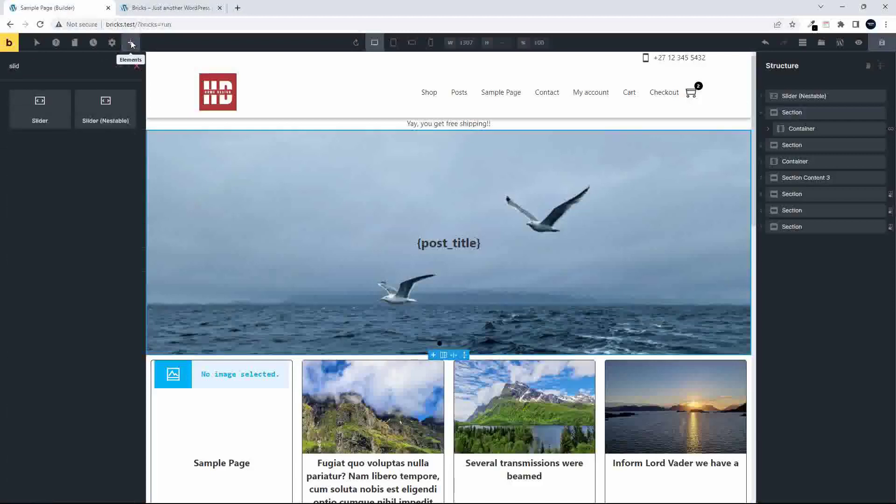
pyautogui.rightClick(77, 41)
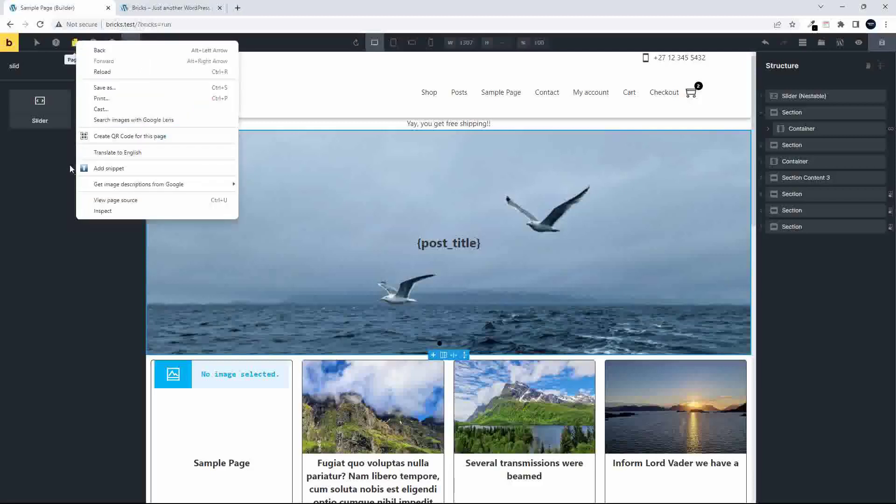
pyautogui.click(72, 178)
pyautogui.moveTo(106, 107); pyautogui.dragTo(493, 358)
pyautogui.scroll(-3, 547, 289)
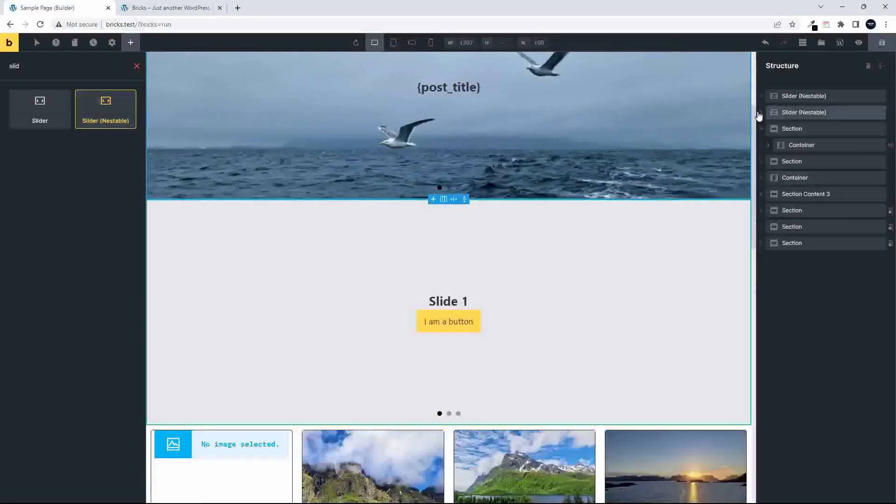
# Set the width of the second nestable slider to 1200px.
pyautogui.click(761, 113)
pyautogui.click(817, 116)
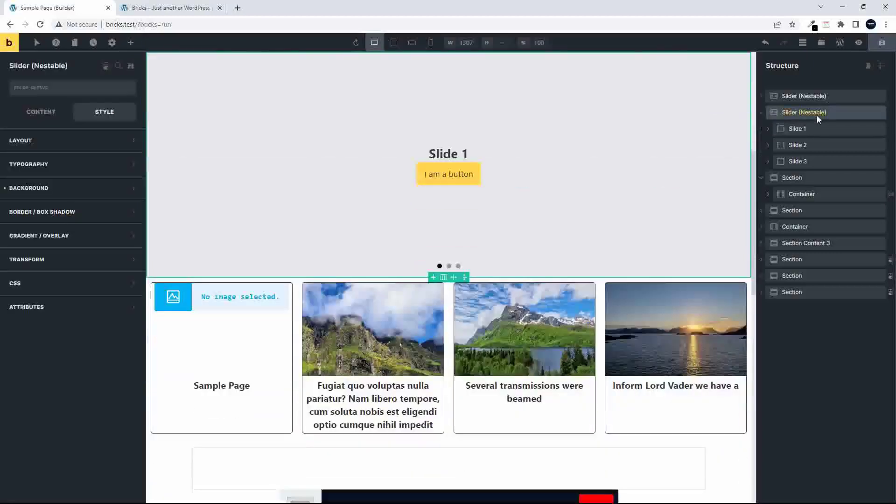
pyautogui.scroll(3, 671, 176)
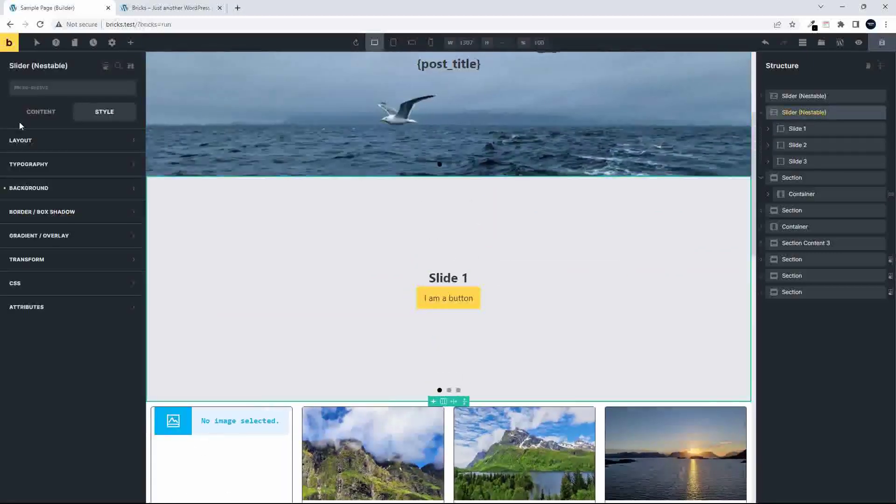
pyautogui.click(53, 149)
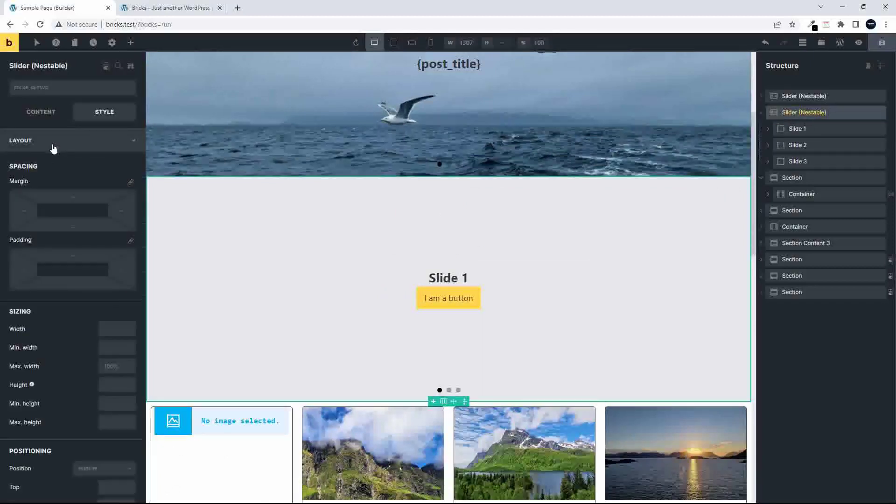
pyautogui.click(122, 332)
pyautogui.write('11')
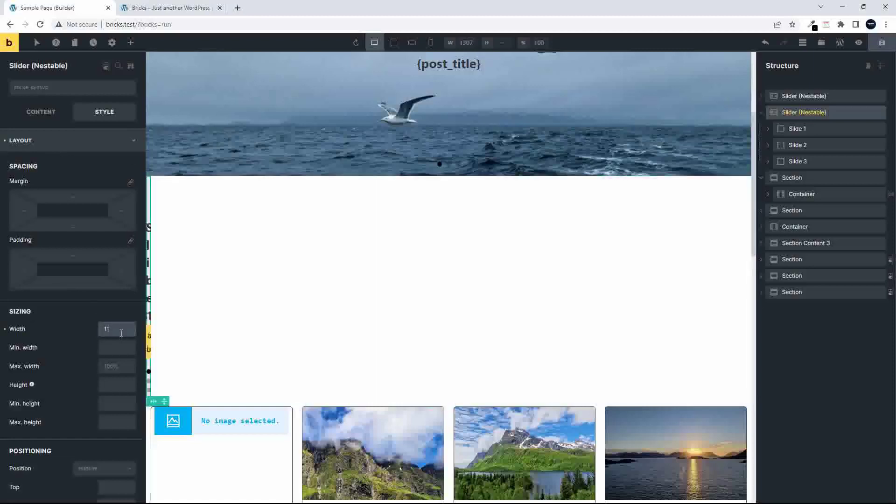
pyautogui.write('r')
pyautogui.press('BackSpace')
pyautogui.press('BackSpace')
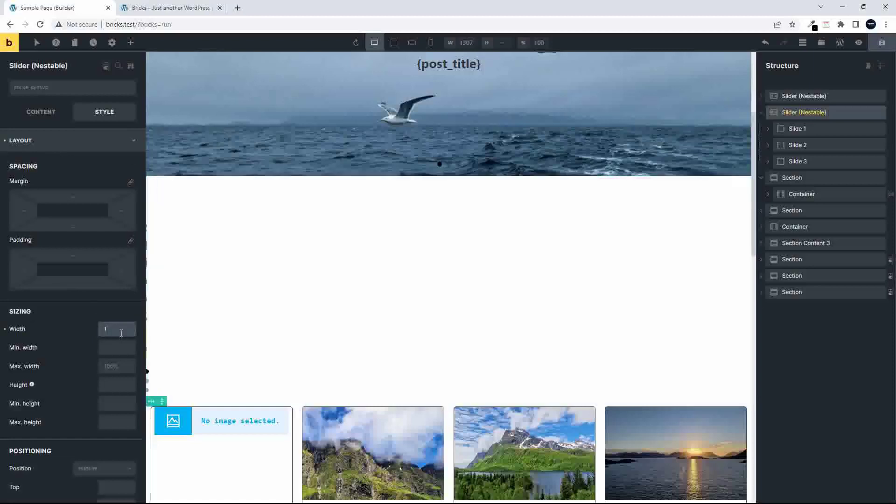
pyautogui.write('200px')
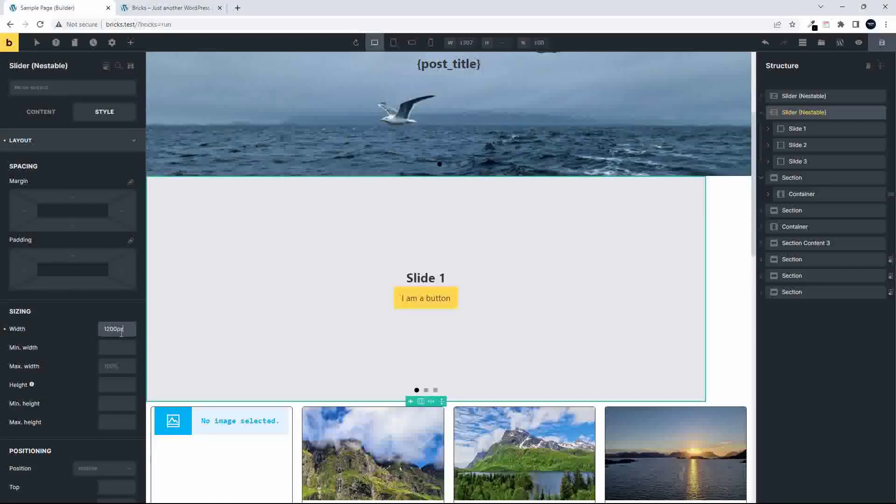
# Center the second slider horizontally by setting its left and right margins to auto.
pyautogui.click(27, 206)
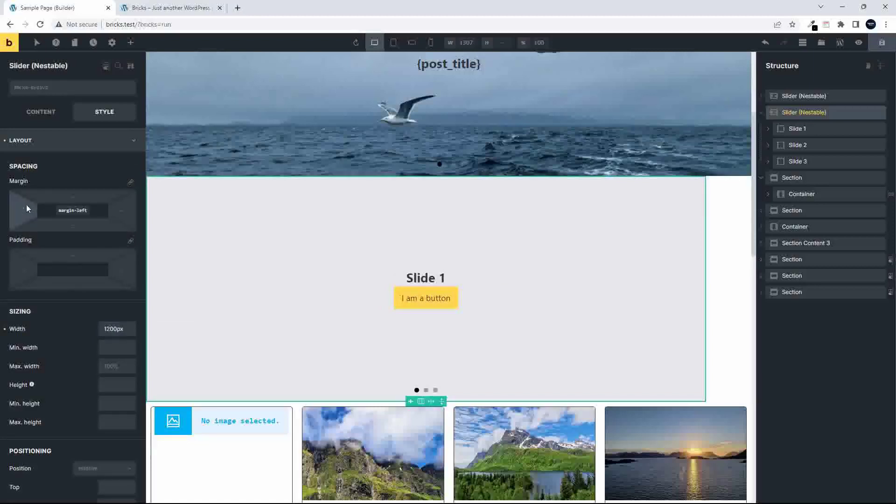
pyautogui.write('auto')
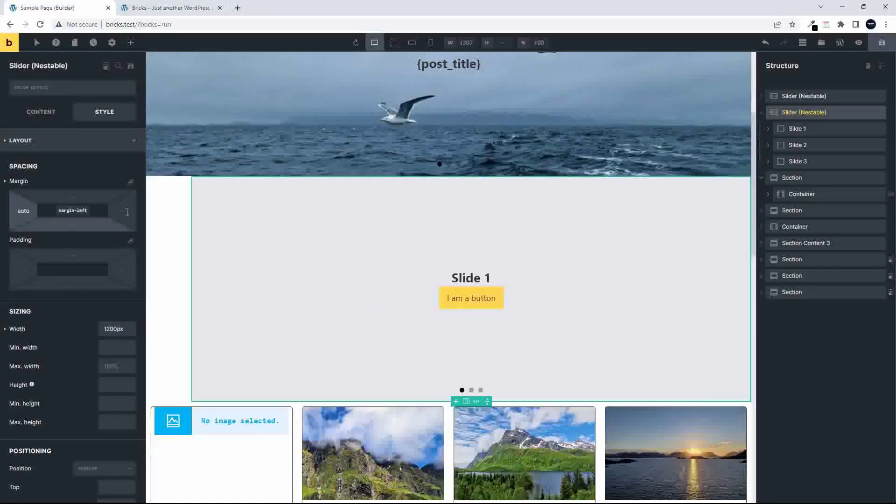
pyautogui.click(125, 211)
pyautogui.write('auto')
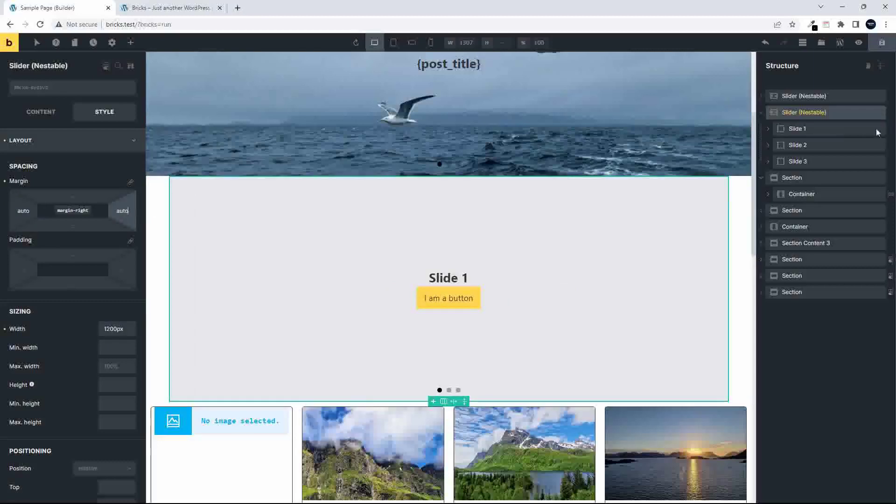
# Delete Slide 2 and Slide 3 from the second nestable slider.
pyautogui.click(821, 147)
pyautogui.rightClick(820, 148)
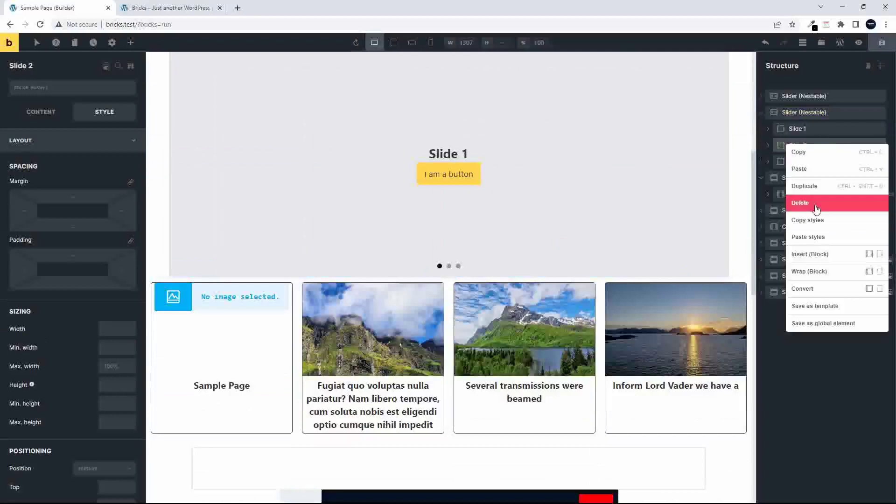
pyautogui.click(815, 204)
pyautogui.click(807, 145)
pyautogui.rightClick(807, 147)
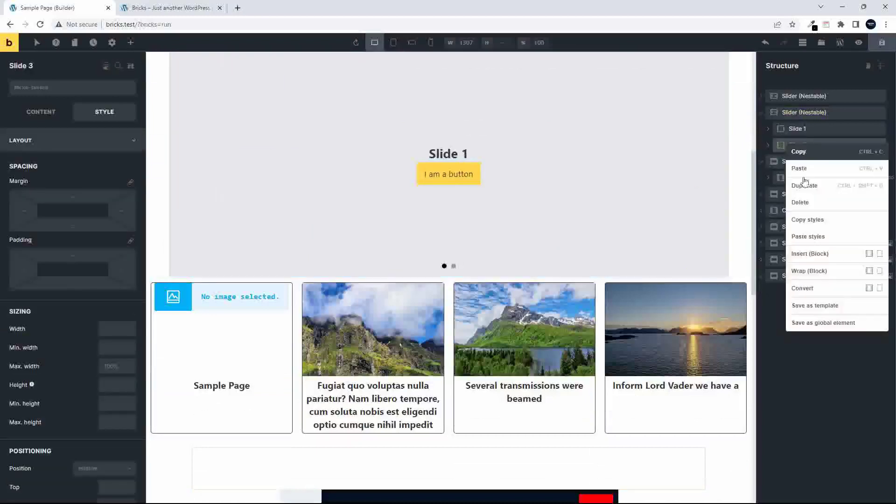
pyautogui.click(814, 204)
pyautogui.scroll(4, 622, 190)
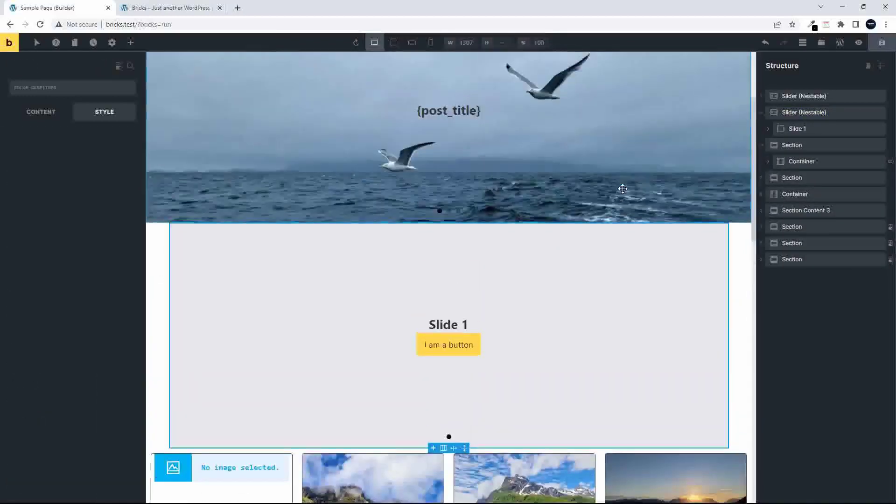
# Enable the query loop on the second slider's Slide 1 and limit its query to 3 posts per page.
pyautogui.click(768, 131)
pyautogui.click(796, 128)
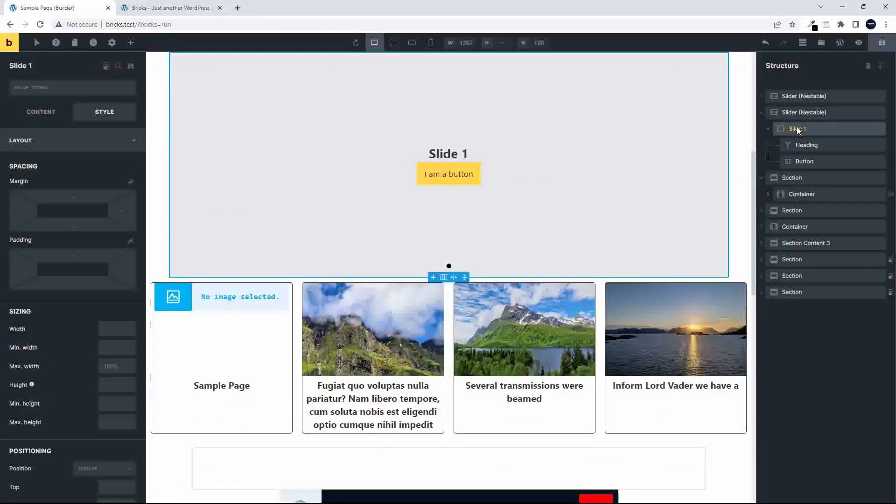
pyautogui.scroll(-5, 109, 192)
pyautogui.scroll(5, 109, 192)
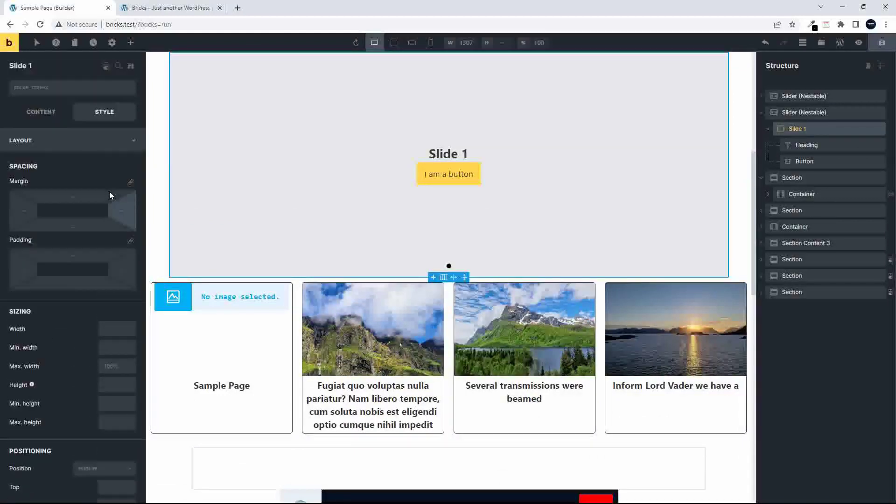
pyautogui.click(41, 112)
pyautogui.click(126, 137)
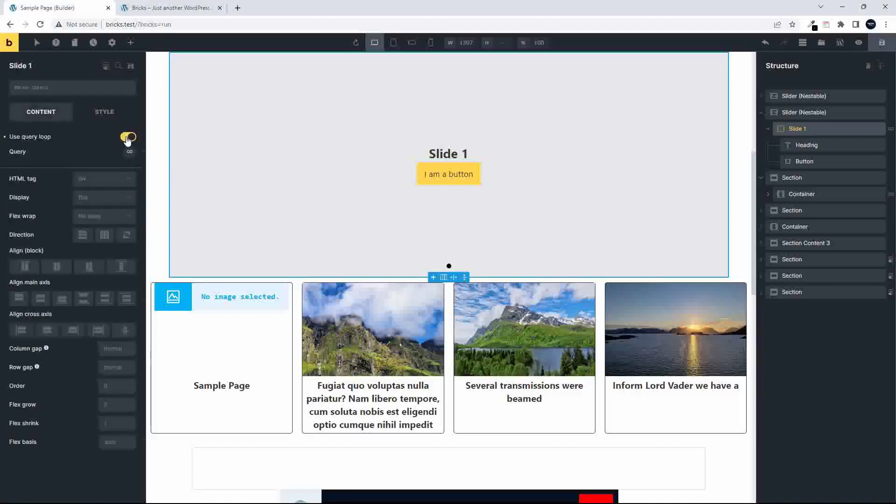
pyautogui.click(130, 153)
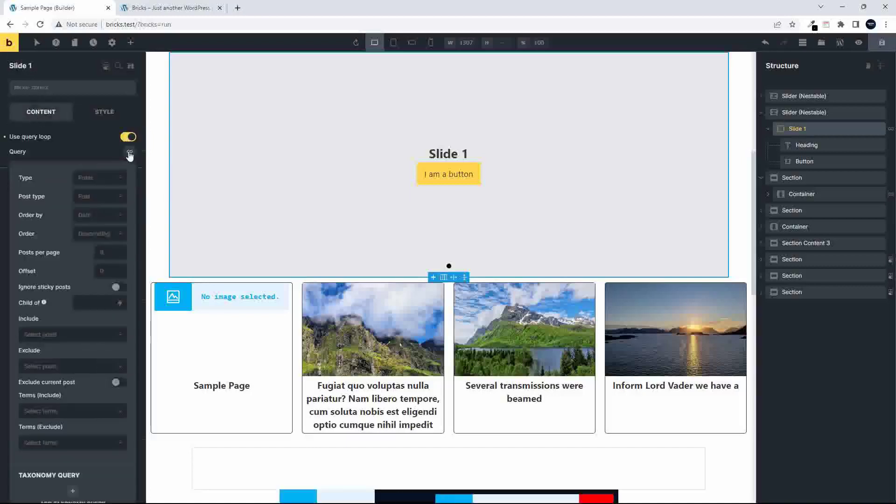
pyautogui.click(110, 254)
pyautogui.write('3')
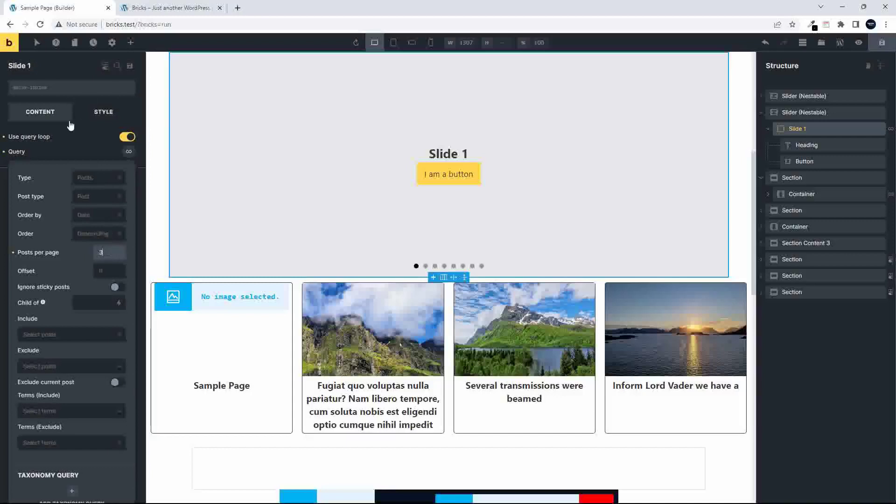
pyautogui.click(73, 146)
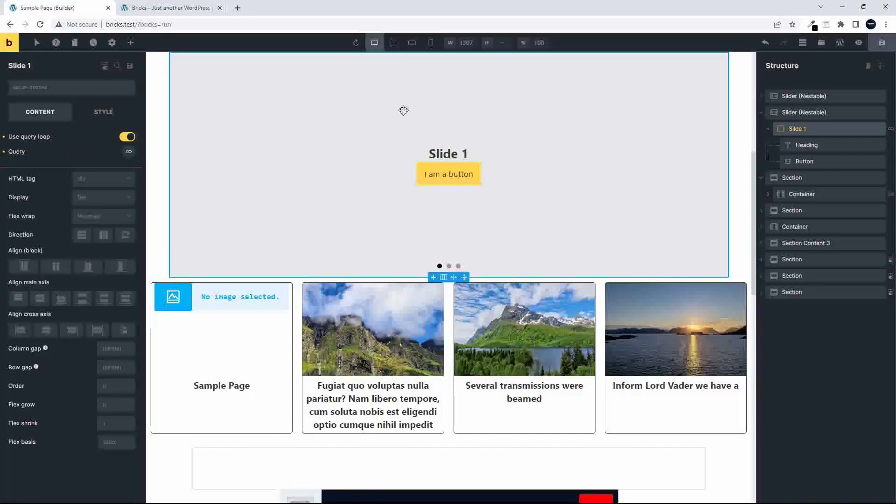
# Set the width of the second slider's Slide 1 to 33%.
pyautogui.scroll(1, 413, 181)
pyautogui.scroll(1, 414, 181)
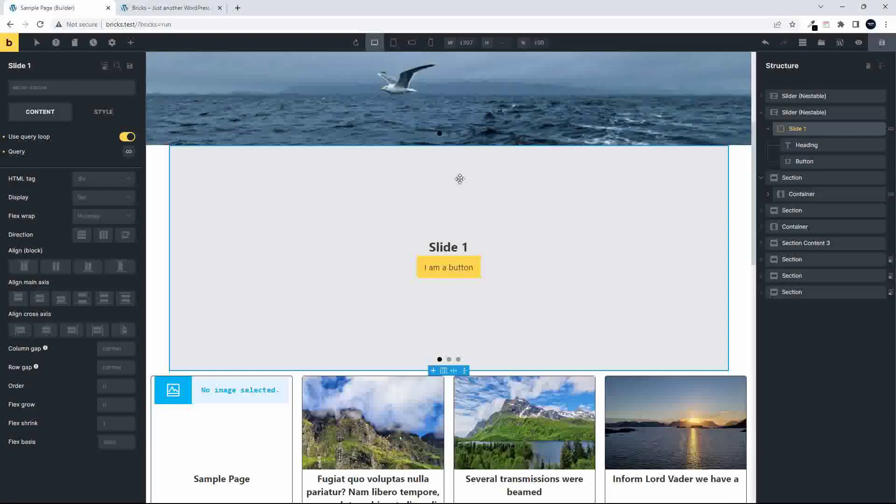
pyautogui.click(104, 112)
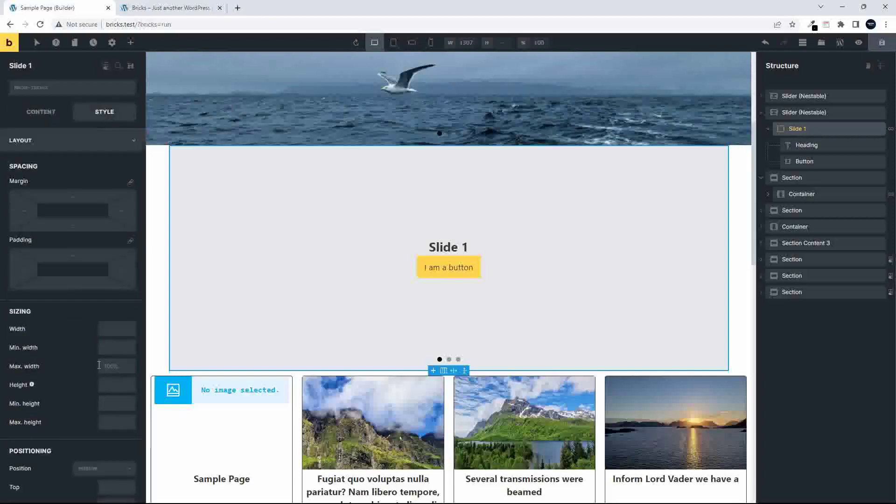
pyautogui.click(117, 330)
pyautogui.write('33')
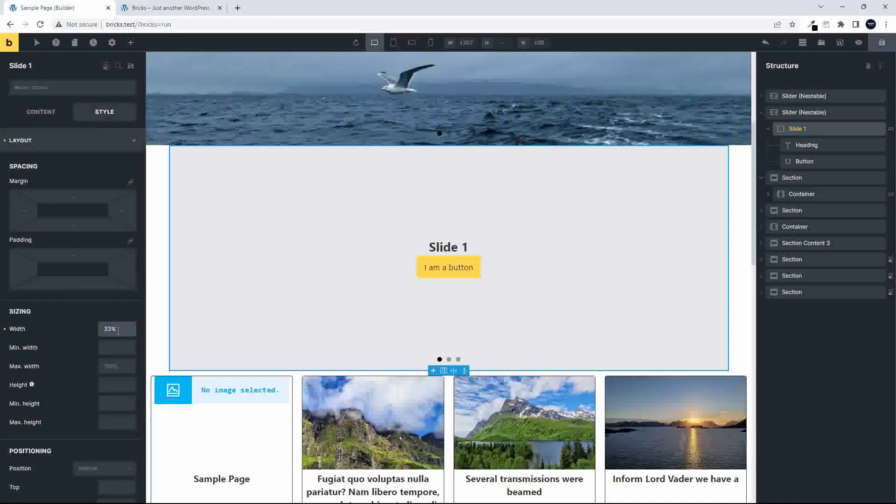
pyautogui.click(114, 349)
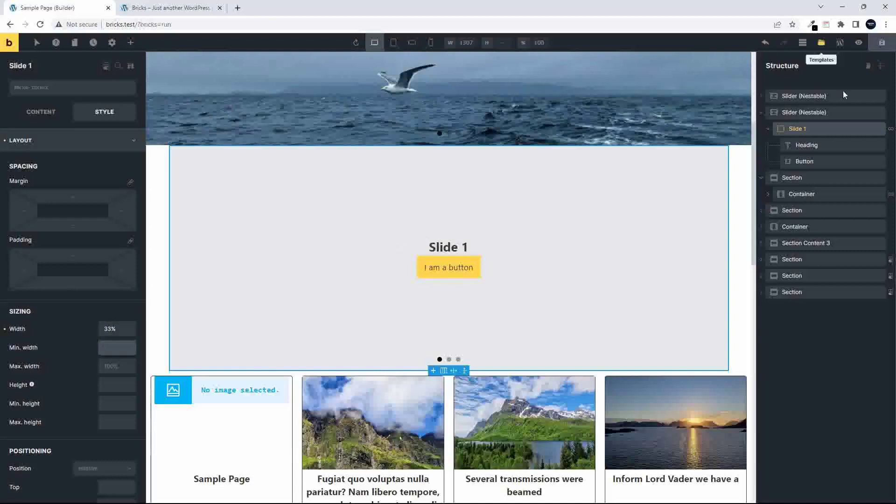
pyautogui.click(794, 112)
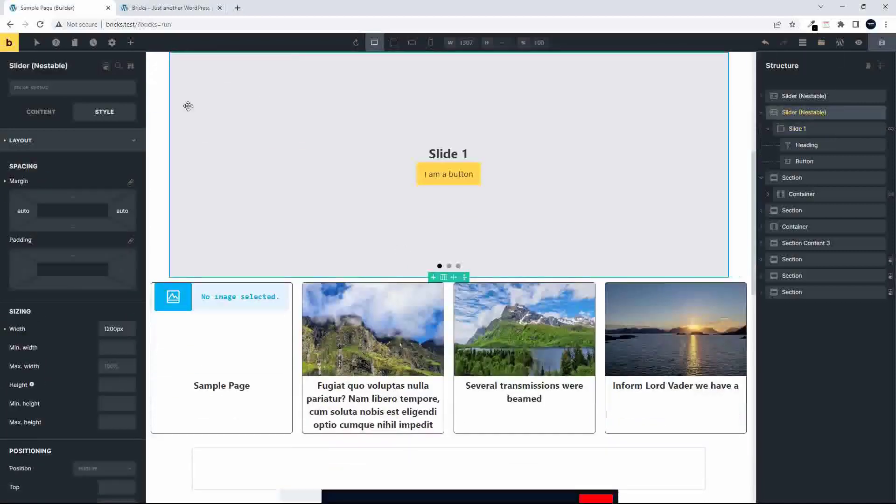
pyautogui.click(131, 43)
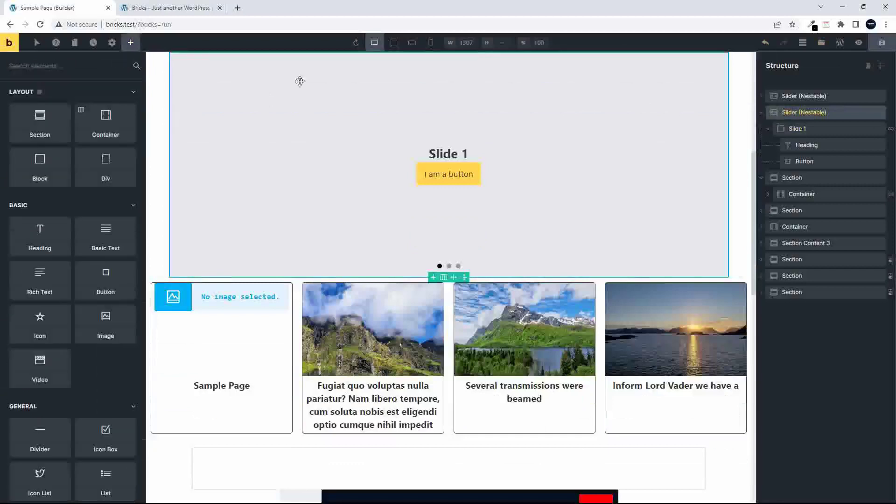
pyautogui.click(786, 114)
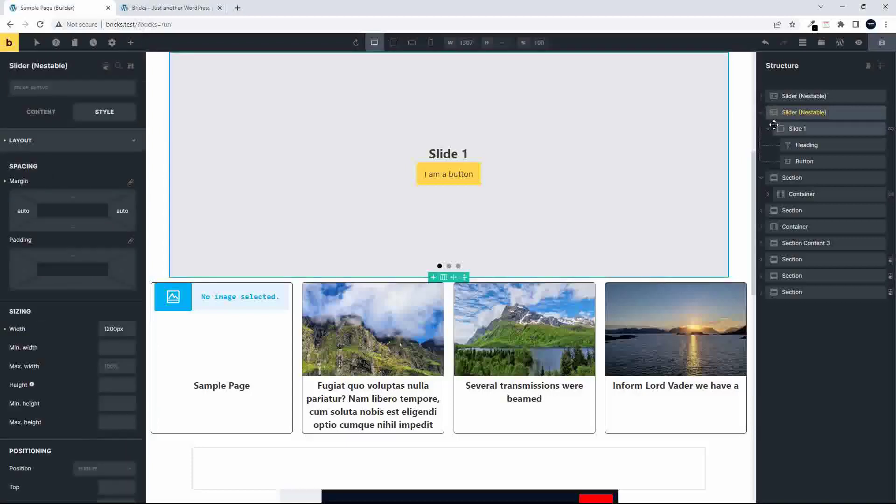
pyautogui.click(38, 110)
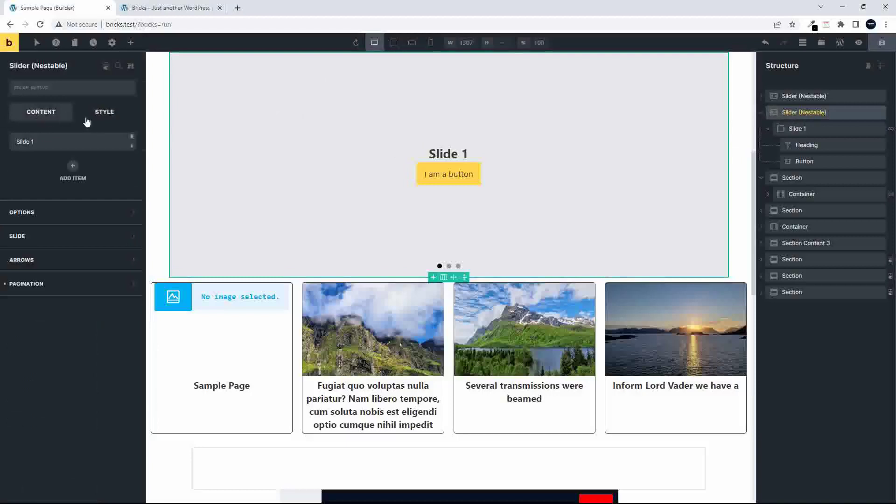
pyautogui.click(101, 115)
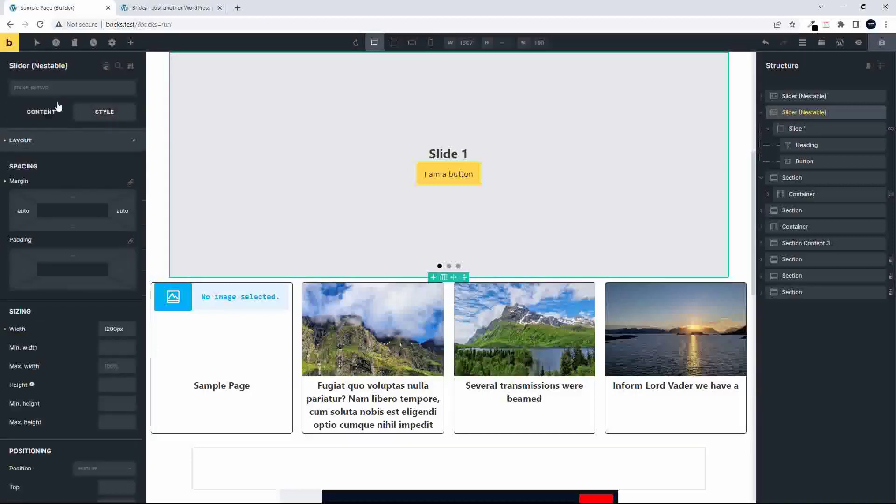
pyautogui.click(130, 44)
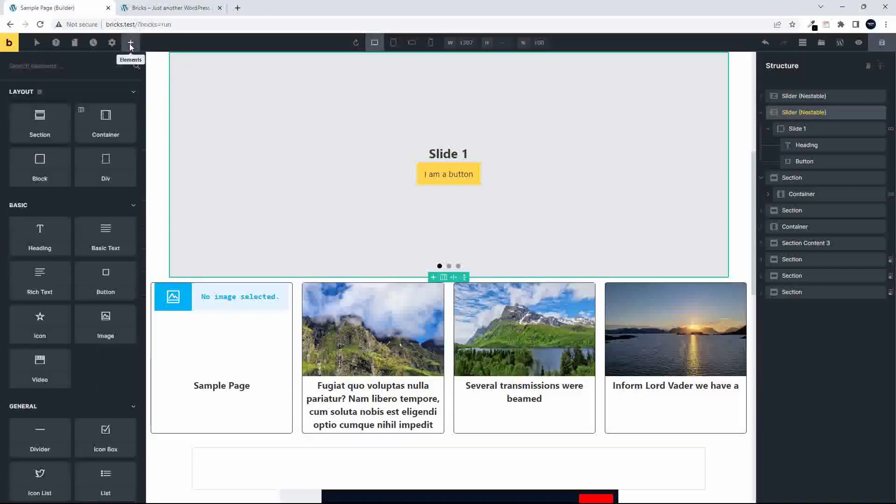
# Add a Container element to the second slider and place it above Slide 1.
pyautogui.write('cont')
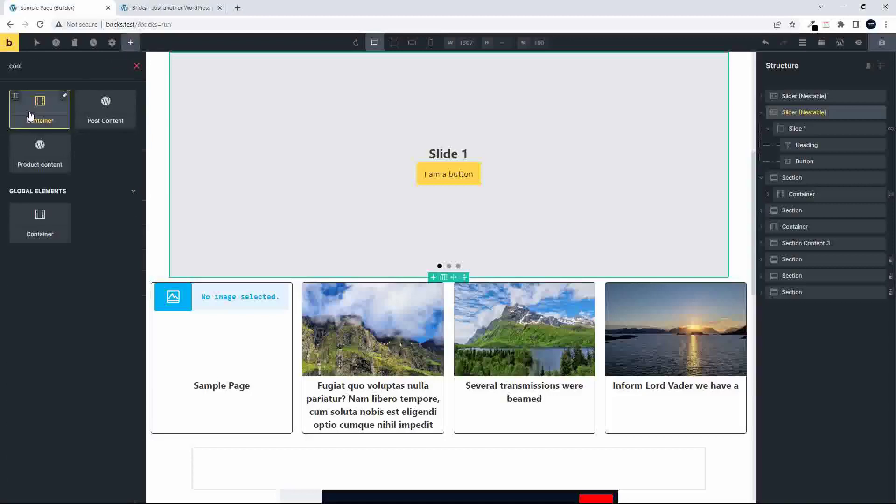
pyautogui.click(29, 116)
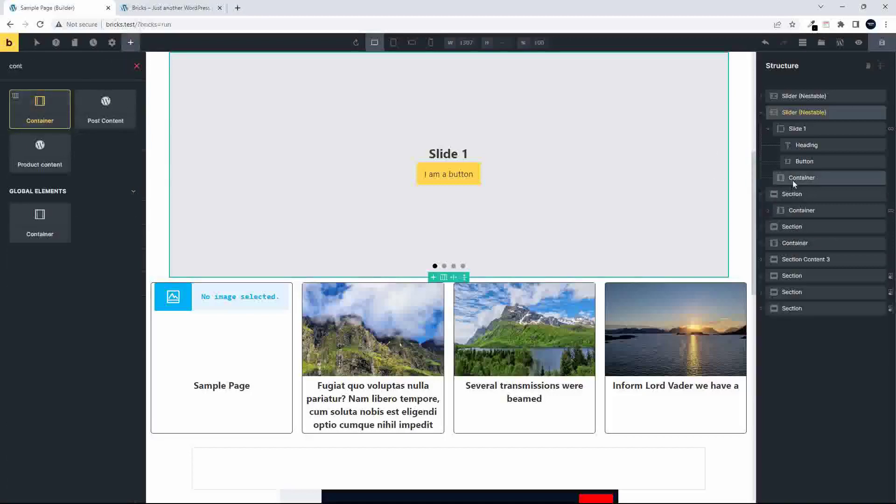
pyautogui.moveTo(779, 179); pyautogui.dragTo(797, 125)
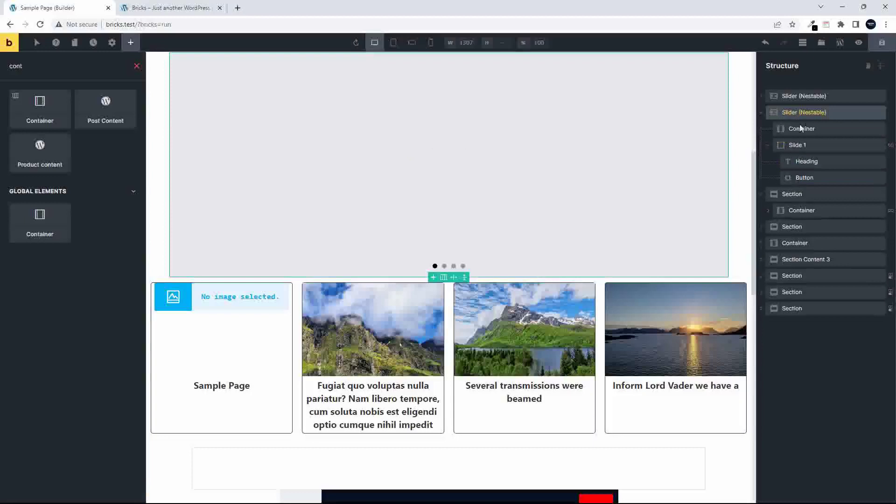
# Set the second slider's container to horizontal row direction with stretched cross-axis alignment, and nest Slide 1 inside it.
pyautogui.click(799, 128)
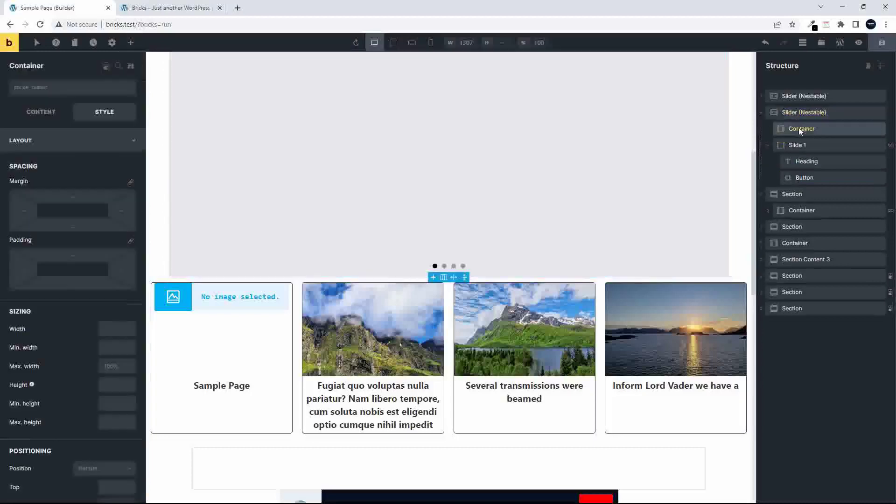
pyautogui.click(44, 113)
pyautogui.click(105, 219)
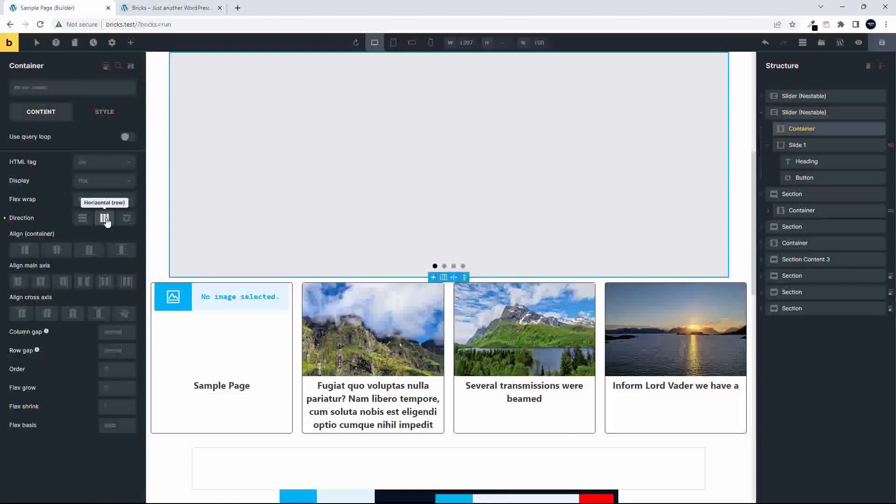
pyautogui.click(98, 314)
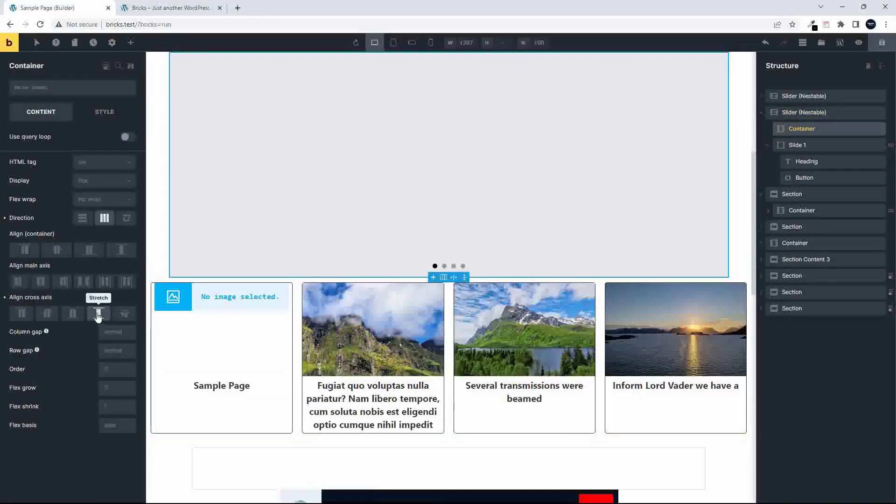
pyautogui.moveTo(782, 146); pyautogui.dragTo(817, 132)
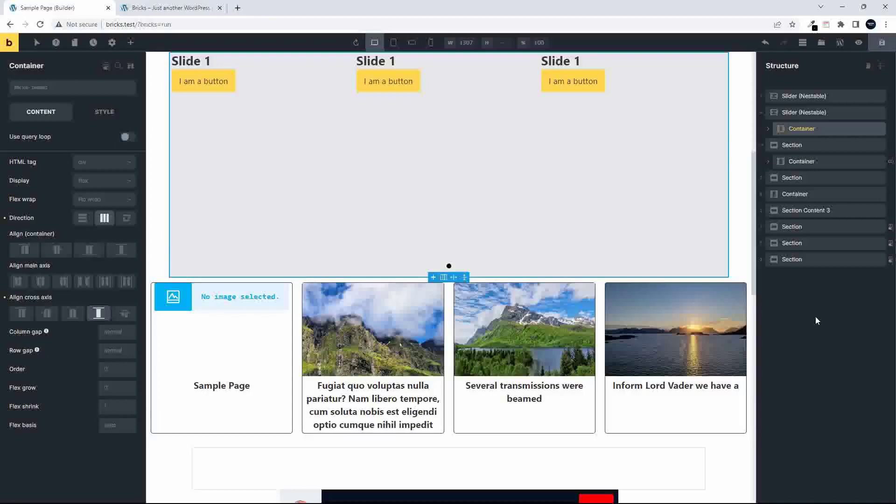
# Review the settings of the second slider, its container and the nested Slide 1, checking the slide's width and the canvas layout.
pyautogui.click(789, 113)
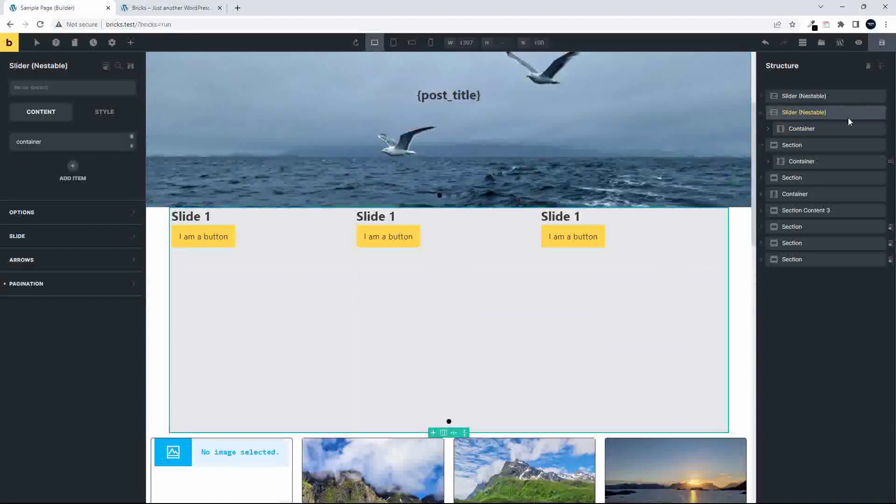
pyautogui.click(768, 129)
pyautogui.click(795, 129)
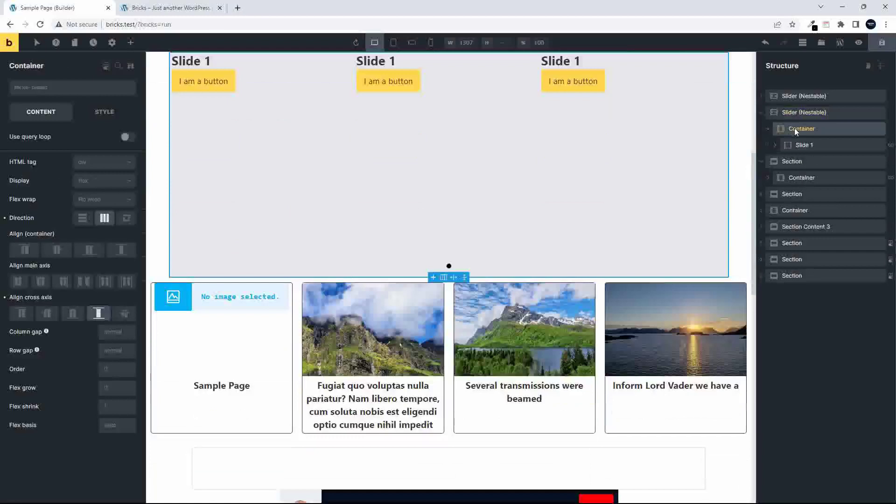
pyautogui.click(105, 114)
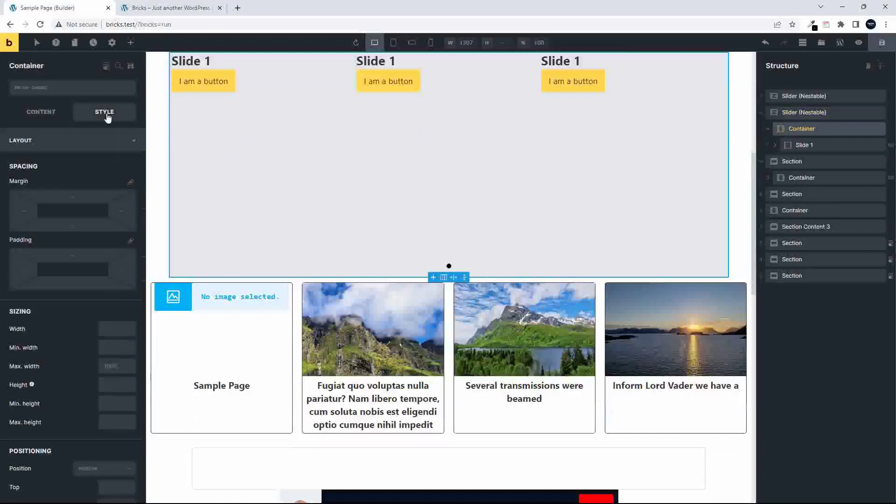
pyautogui.click(803, 130)
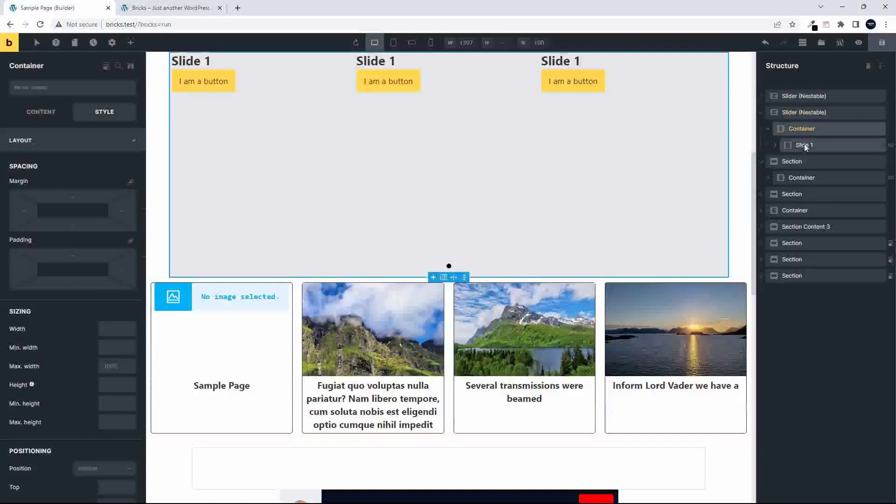
pyautogui.click(804, 145)
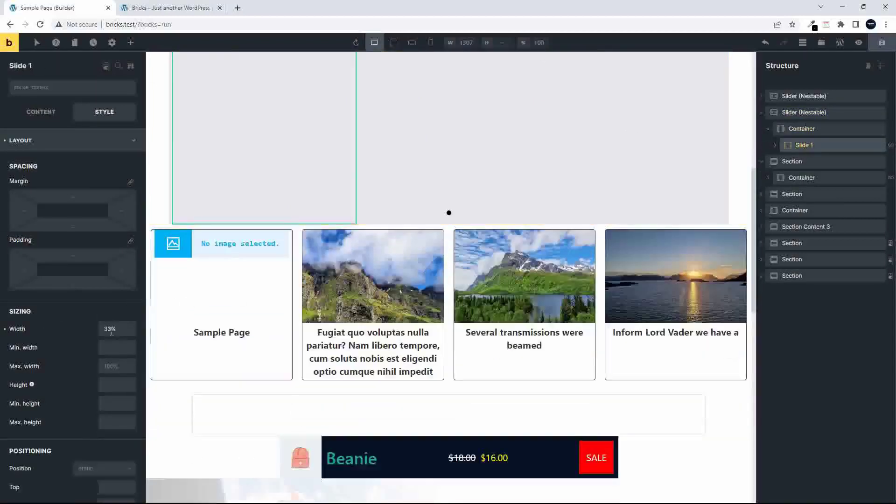
pyautogui.scroll(3, 282, 281)
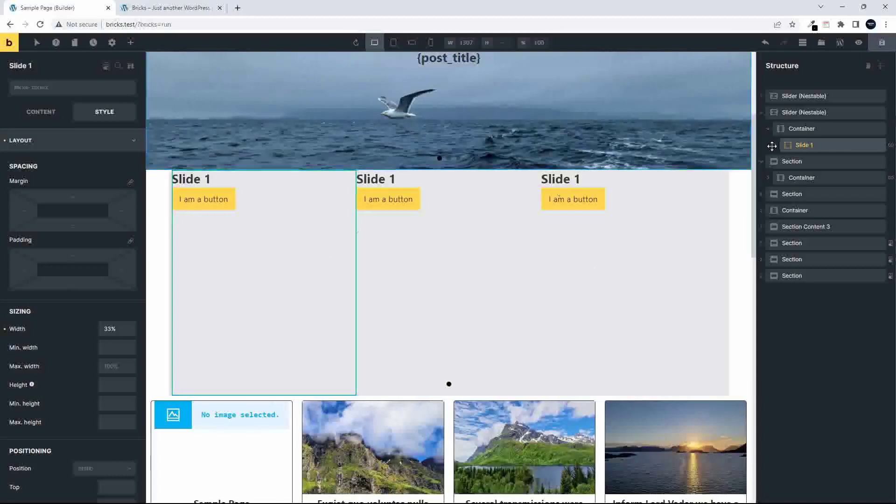
pyautogui.click(810, 133)
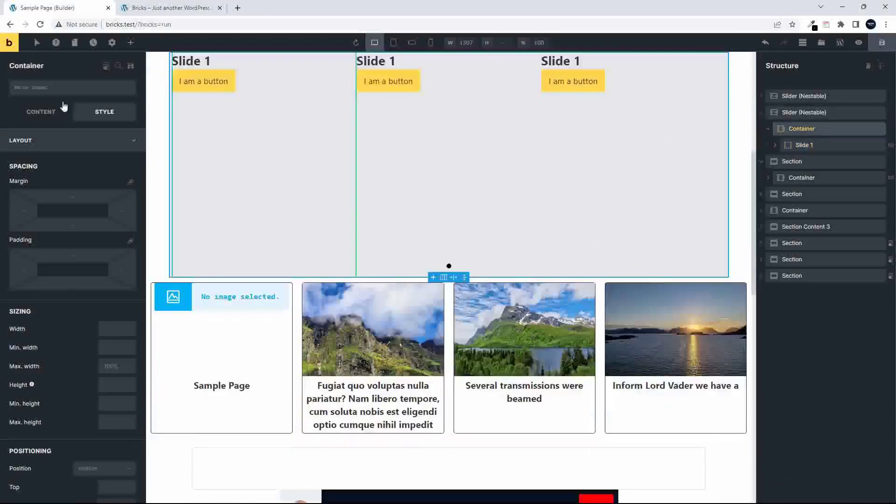
# Add a Div at the top of the second slider's Slide 1 and nest the heading inside it.
pyautogui.click(775, 145)
pyautogui.click(812, 144)
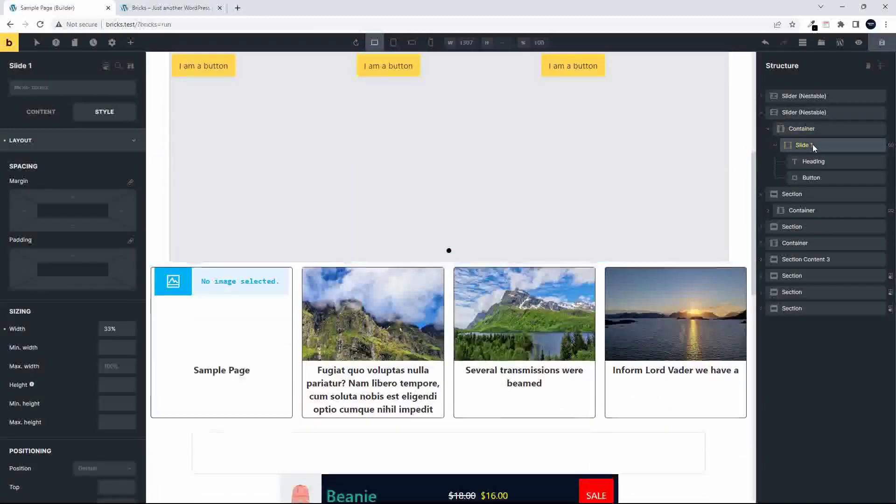
pyautogui.click(130, 43)
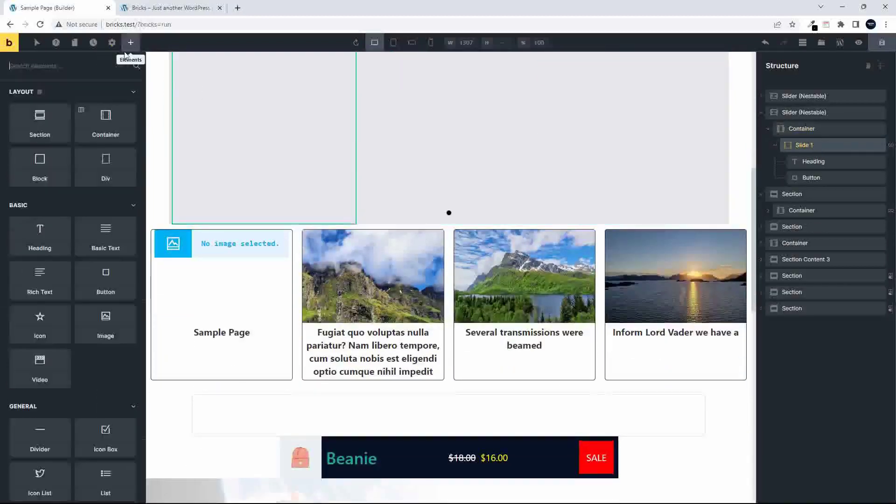
pyautogui.click(93, 162)
pyautogui.moveTo(799, 194); pyautogui.dragTo(832, 167)
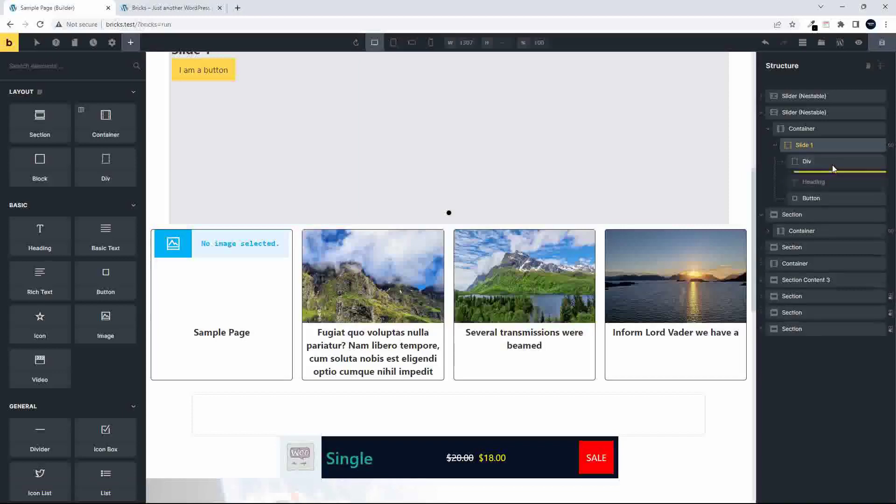
# Delete the button from the second slider's Slide 1 and expand the div that holds the heading.
pyautogui.rightClick(789, 179)
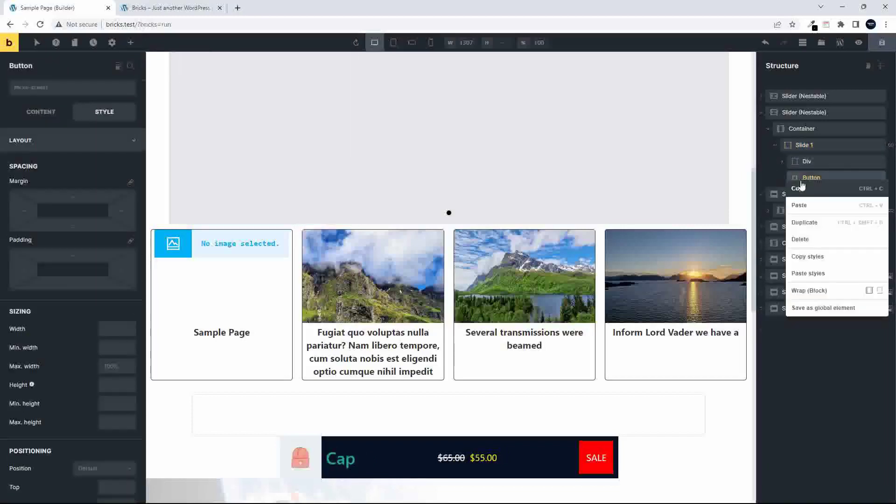
pyautogui.click(821, 240)
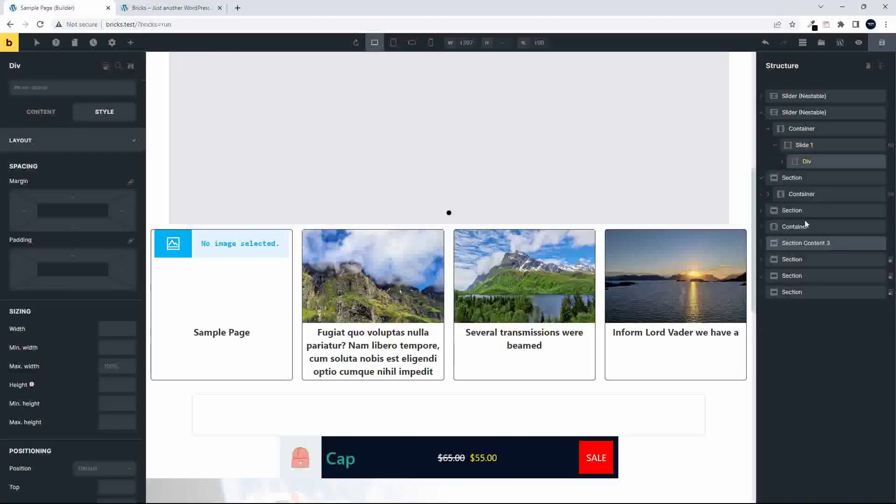
pyautogui.click(783, 162)
# Set the padding of the second slider's Slide 1 to 15 on all four sides.
pyautogui.click(811, 147)
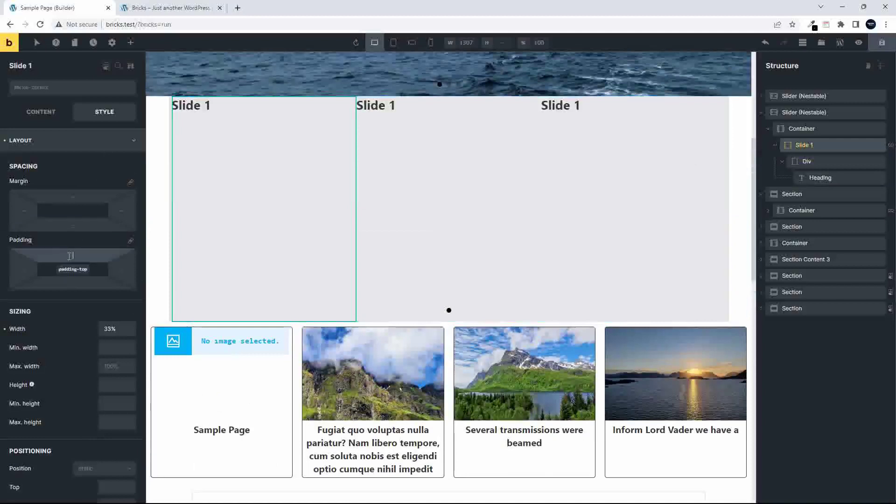
pyautogui.write('15')
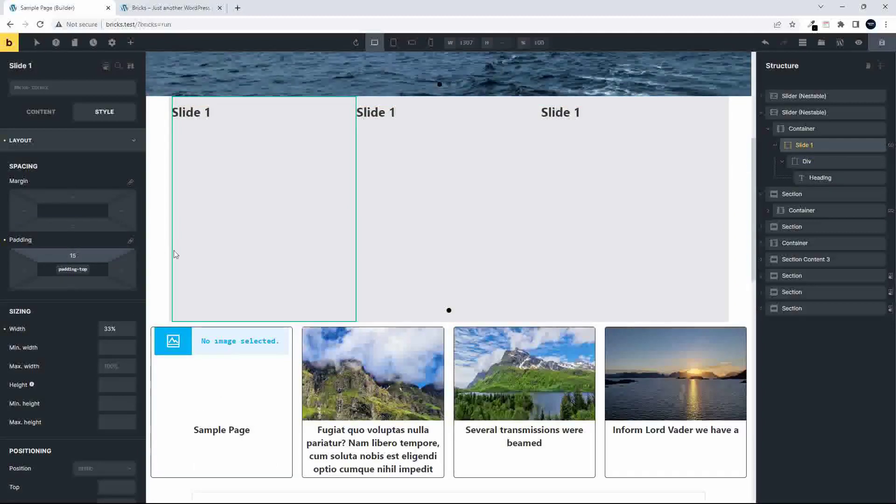
pyautogui.click(131, 241)
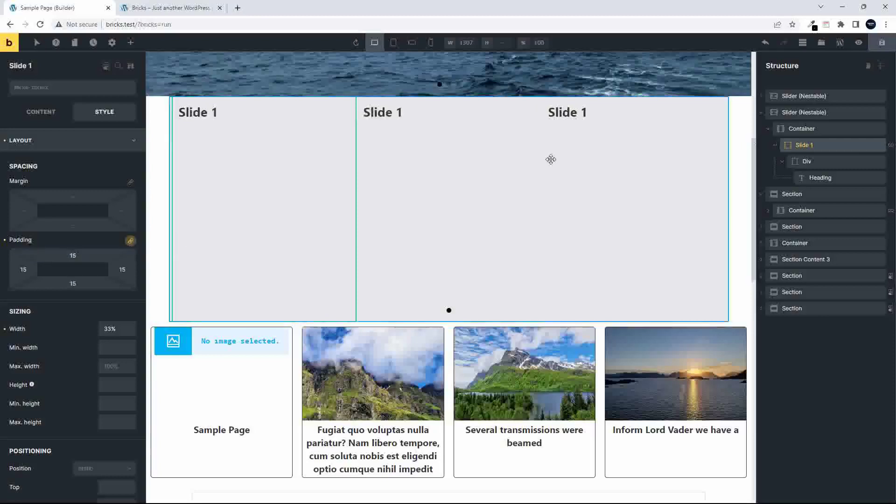
# Set both the width and height of the div inside Slide 1 to 100%.
pyautogui.click(811, 162)
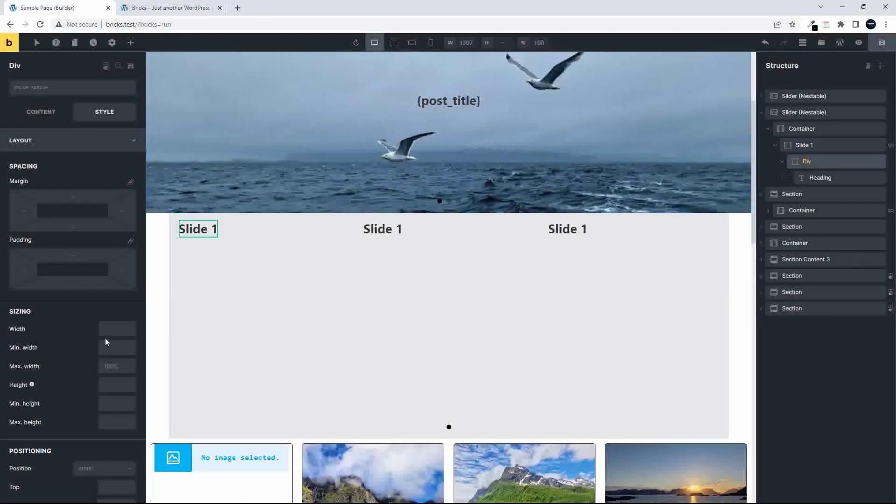
pyautogui.click(122, 329)
pyautogui.write('100%')
pyautogui.click(110, 384)
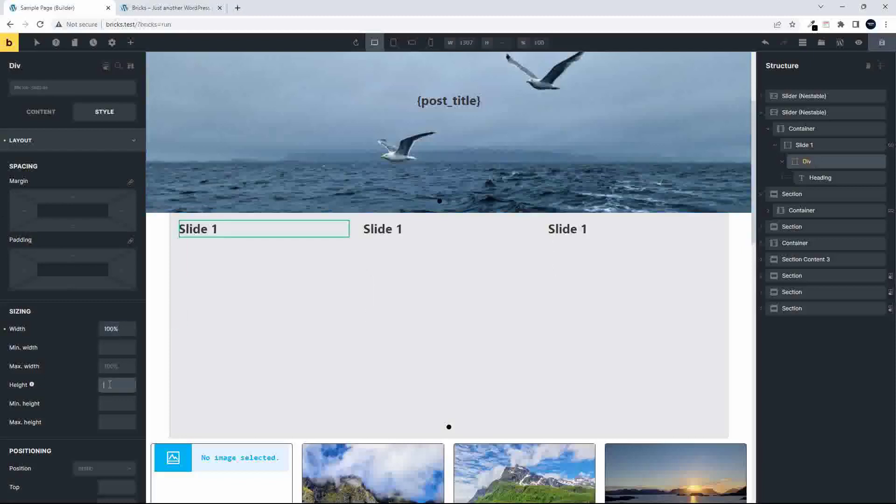
pyautogui.write('100%')
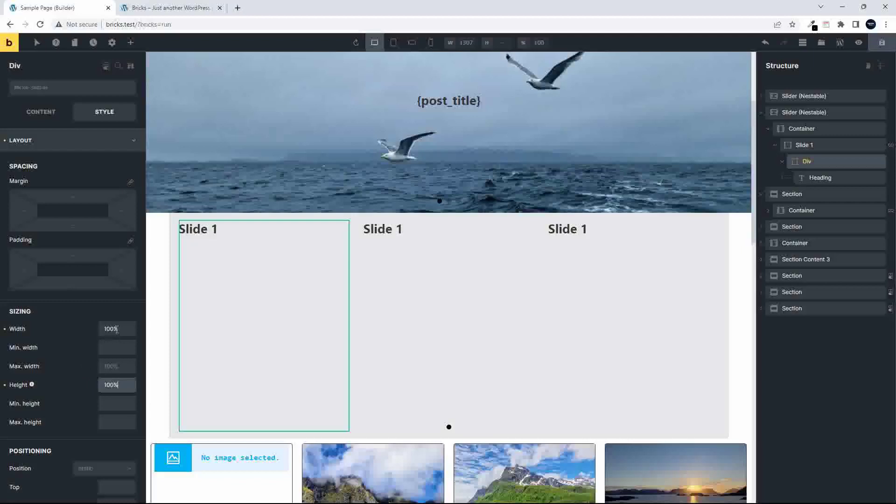
# Add another Div inside Slide 1's div and place it above the heading.
pyautogui.click(132, 45)
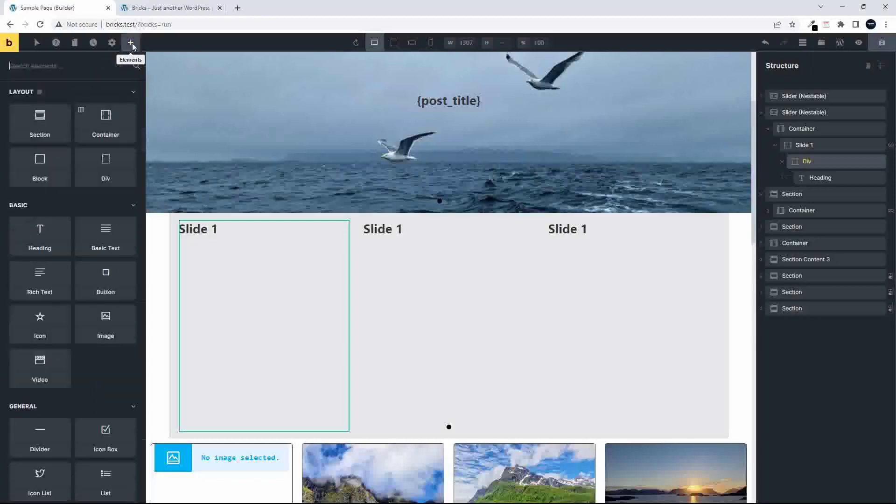
pyautogui.click(103, 175)
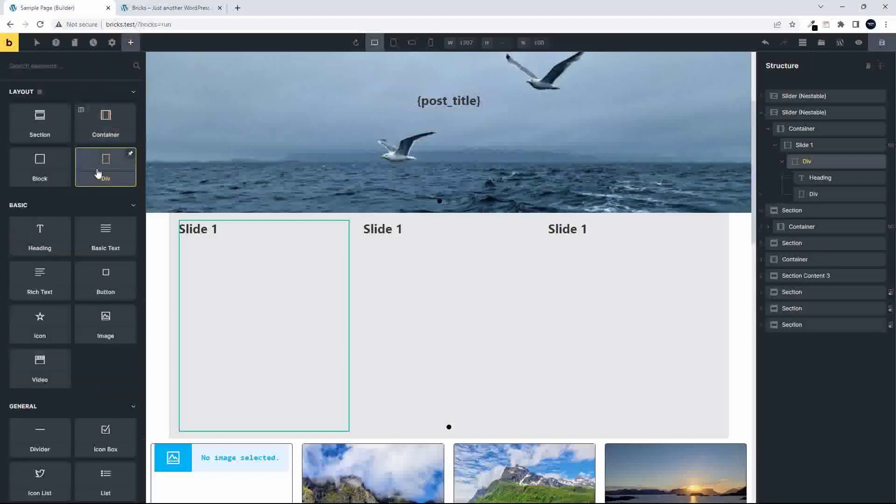
pyautogui.moveTo(822, 190); pyautogui.dragTo(813, 178)
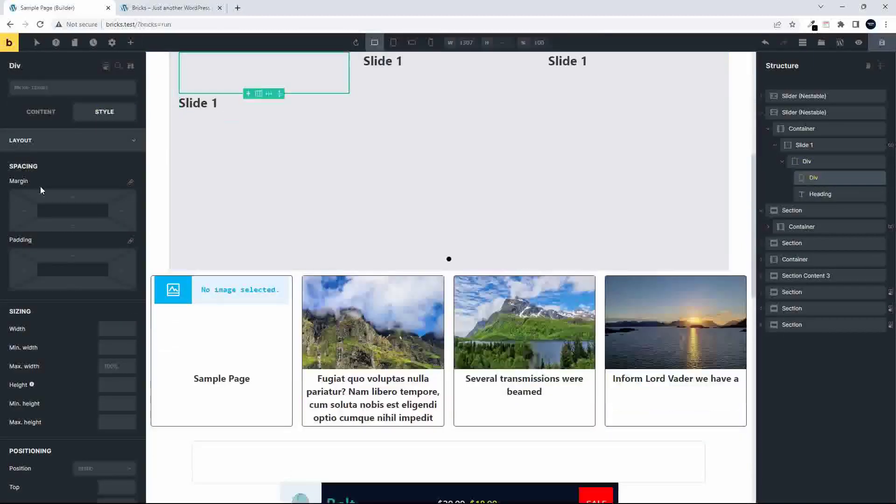
# Set the inner div's width to 100% and its top and bottom padding to 150.
pyautogui.scroll(-1, 55, 351)
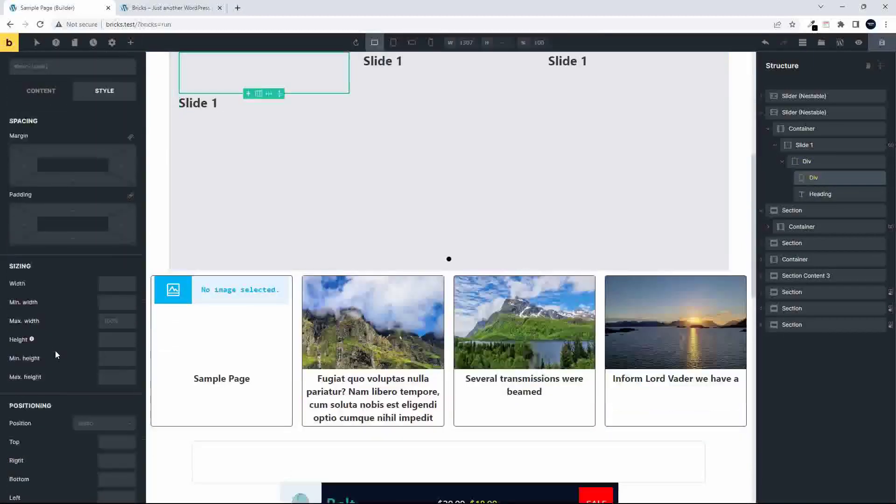
pyautogui.scroll(1, 55, 351)
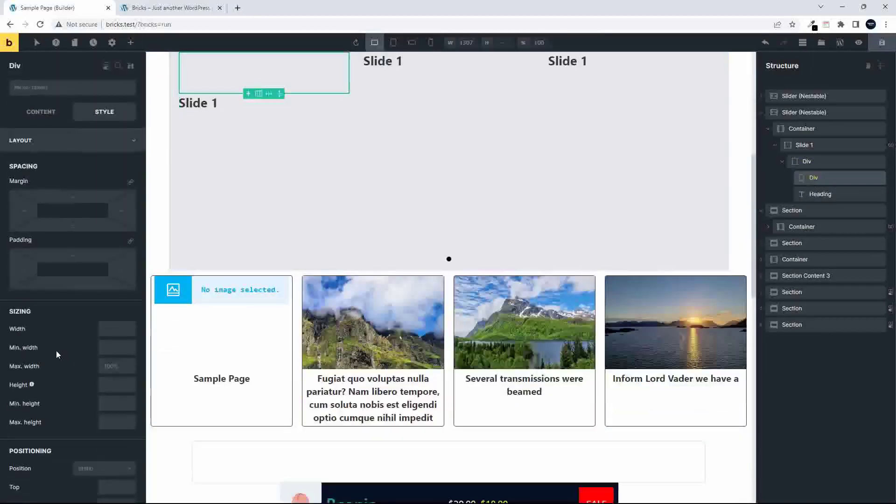
pyautogui.click(113, 332)
pyautogui.write('100%')
pyautogui.click(88, 255)
pyautogui.write('0')
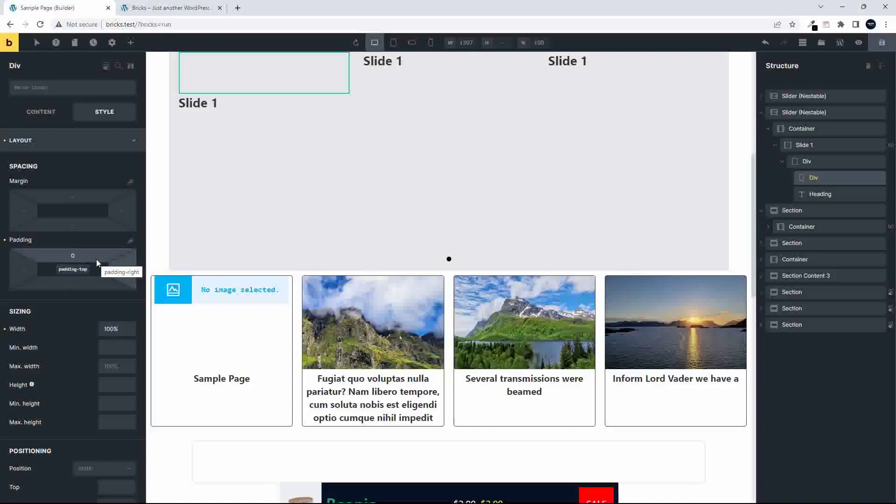
pyautogui.write('150')
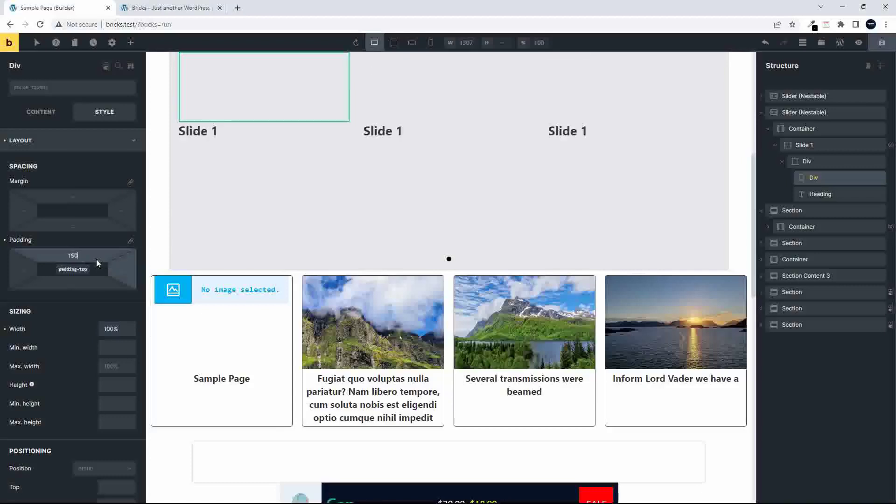
pyautogui.click(80, 288)
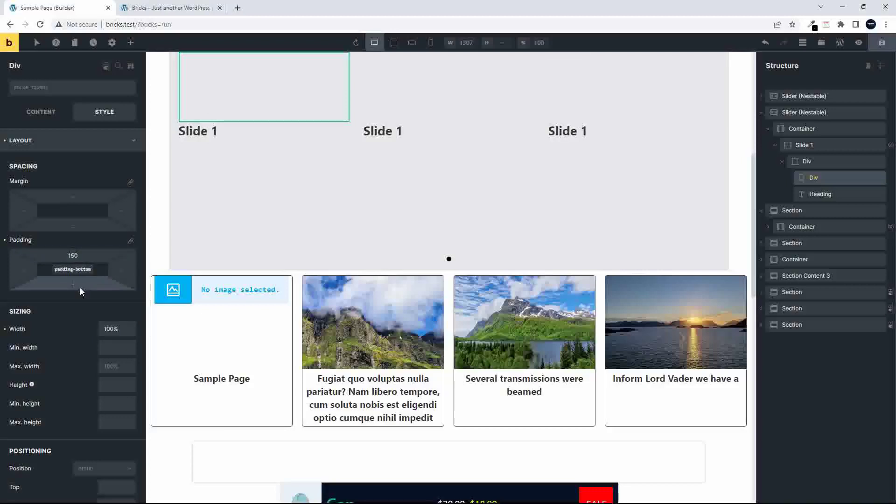
pyautogui.write('150')
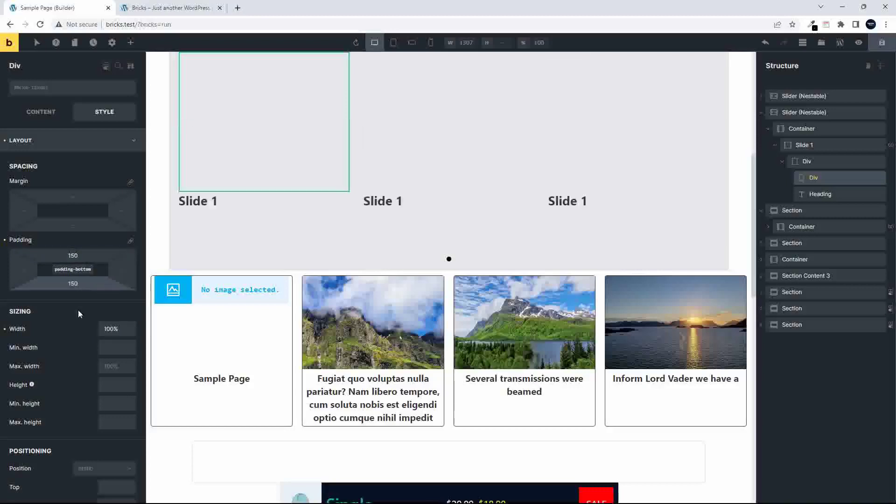
# Set the inner div's background image to the dynamic featured image of each looped post.
pyautogui.scroll(-1, 75, 336)
pyautogui.scroll(-5, 74, 357)
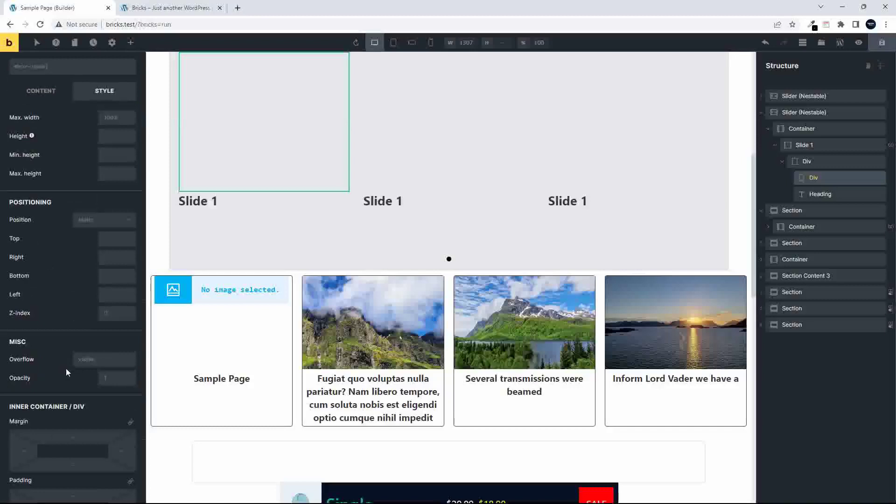
pyautogui.scroll(6, 75, 233)
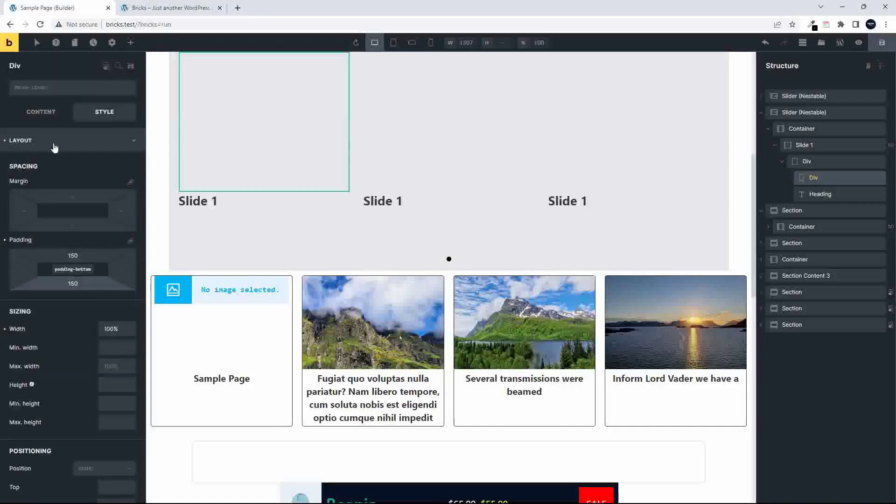
pyautogui.click(54, 146)
pyautogui.click(70, 190)
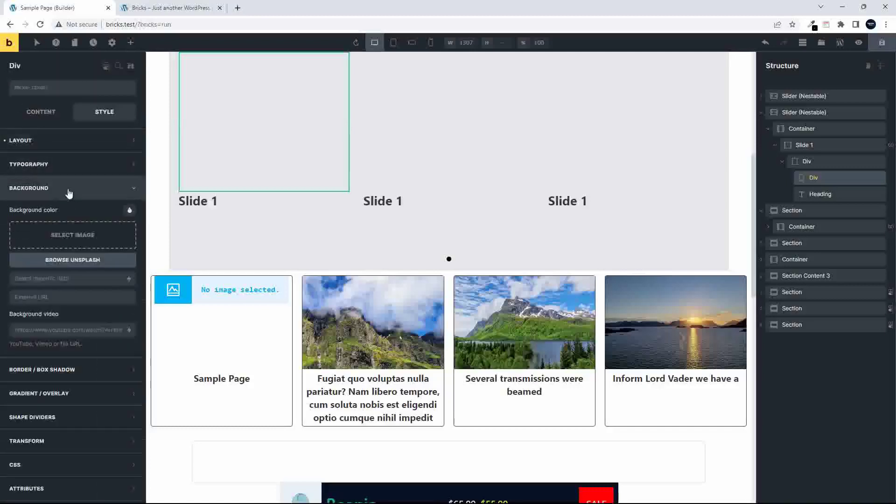
pyautogui.click(127, 280)
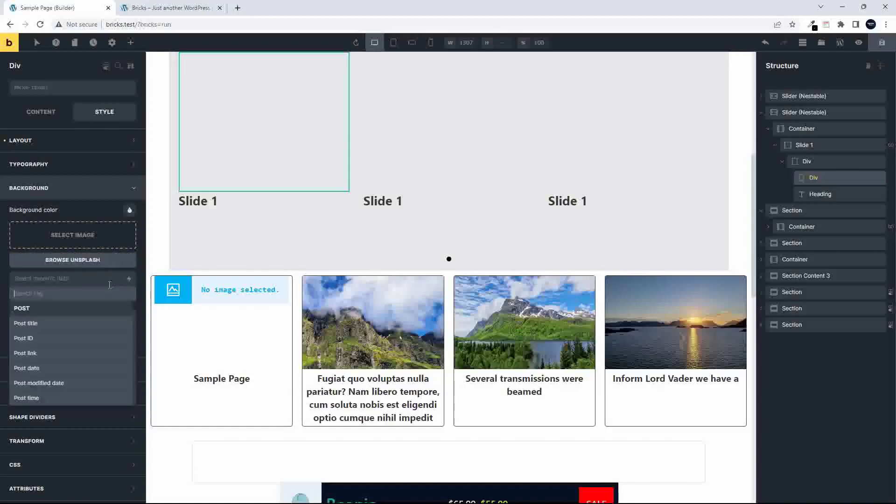
pyautogui.scroll(-3, 68, 365)
pyautogui.click(33, 379)
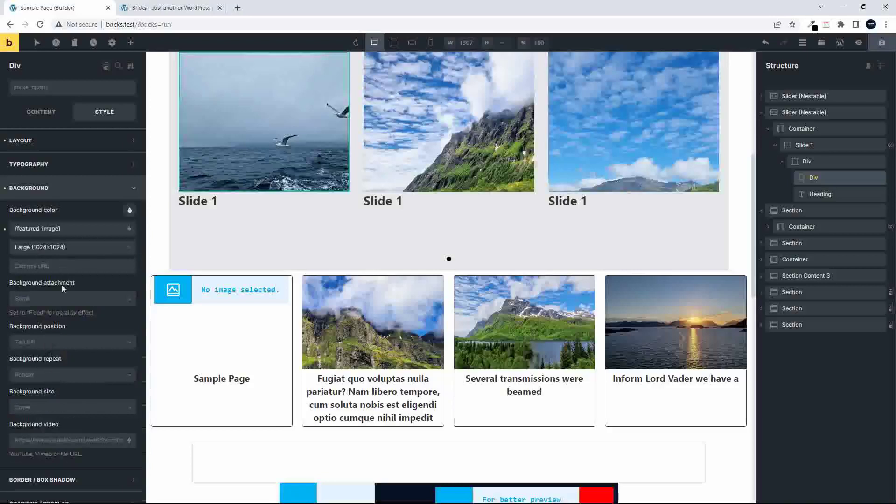
# Set the inner div's background position to Center center, its repeat to No repeat and its size to Cover.
pyautogui.click(56, 345)
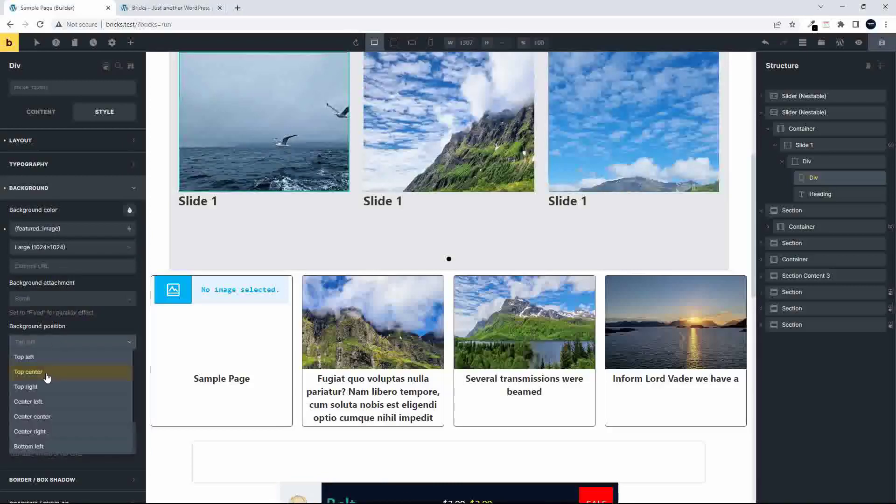
pyautogui.click(50, 417)
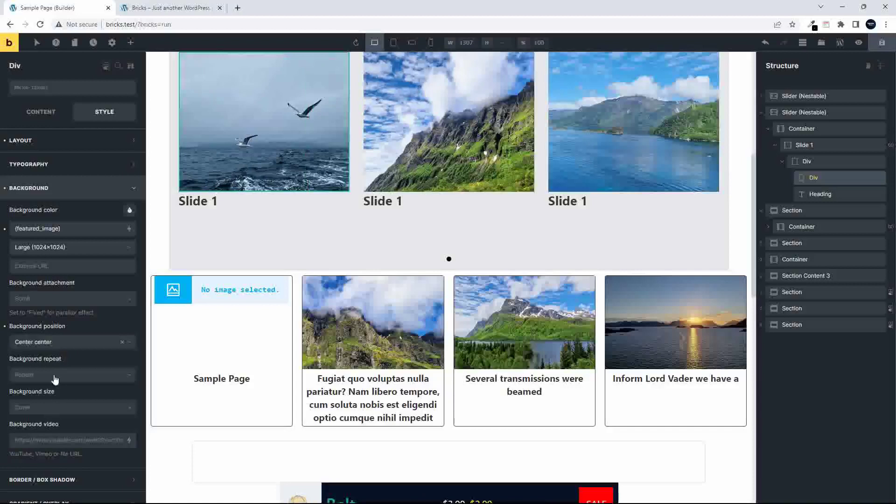
pyautogui.click(47, 380)
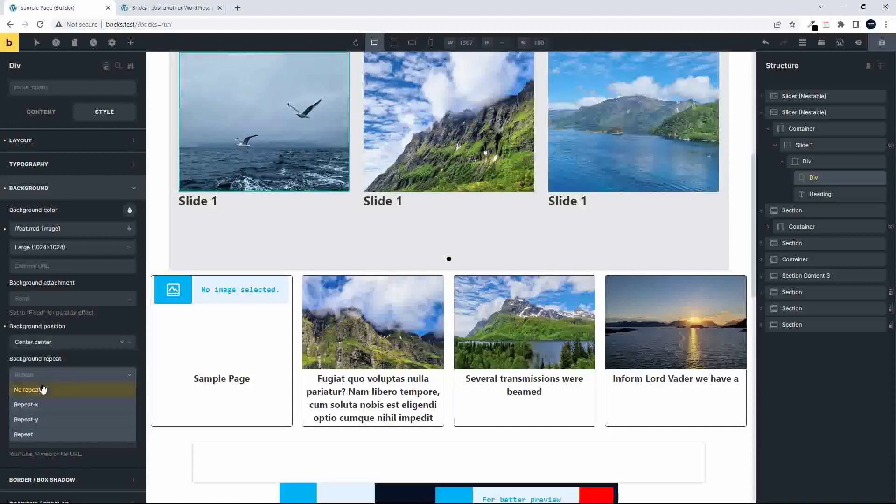
pyautogui.click(41, 391)
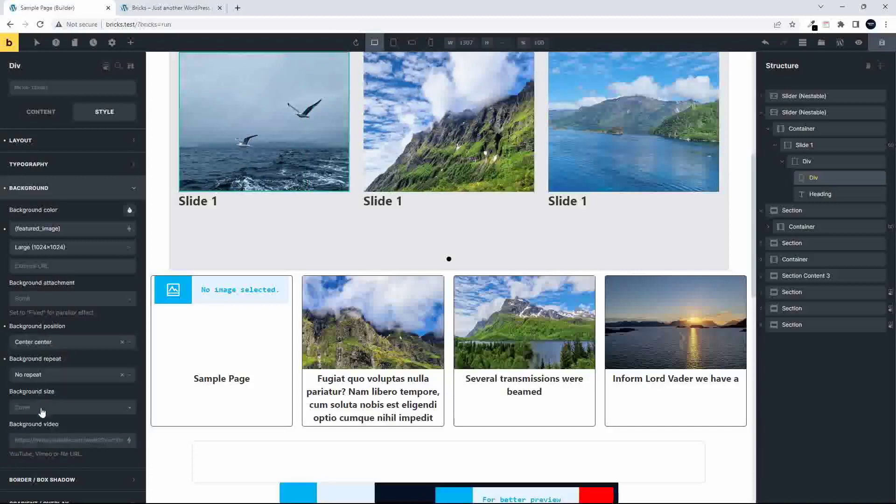
pyautogui.click(43, 409)
pyautogui.click(33, 436)
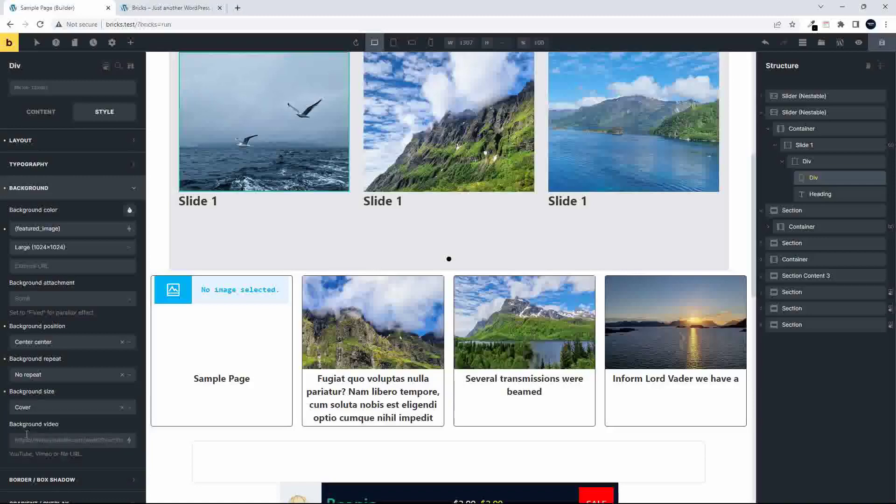
pyautogui.scroll(3, 274, 239)
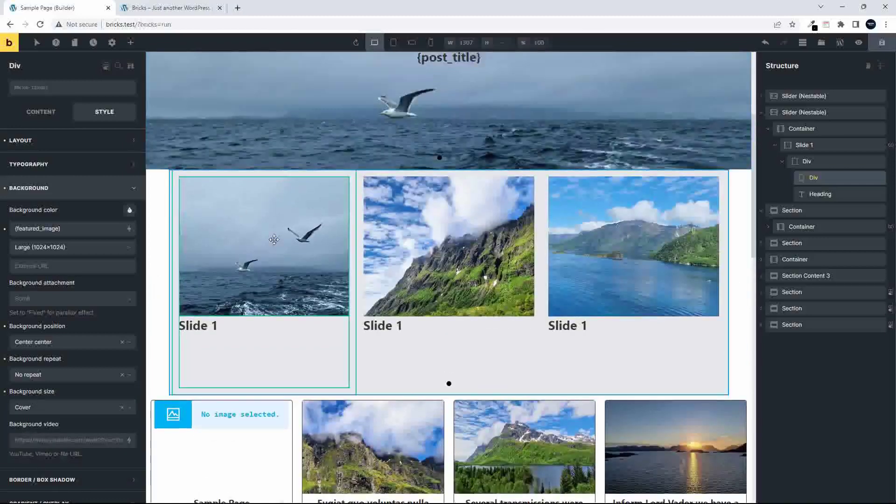
# Set the padding of the heading in Slide 1 to 15 on all four sides.
pyautogui.click(822, 163)
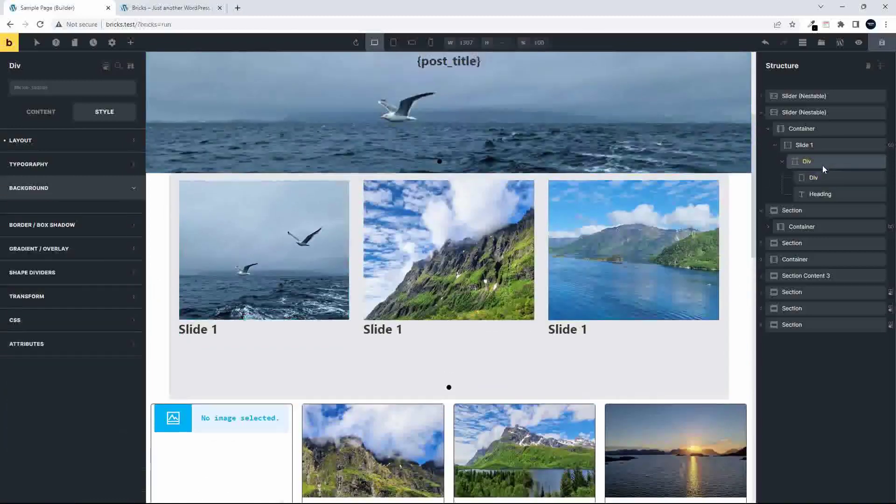
pyautogui.click(818, 177)
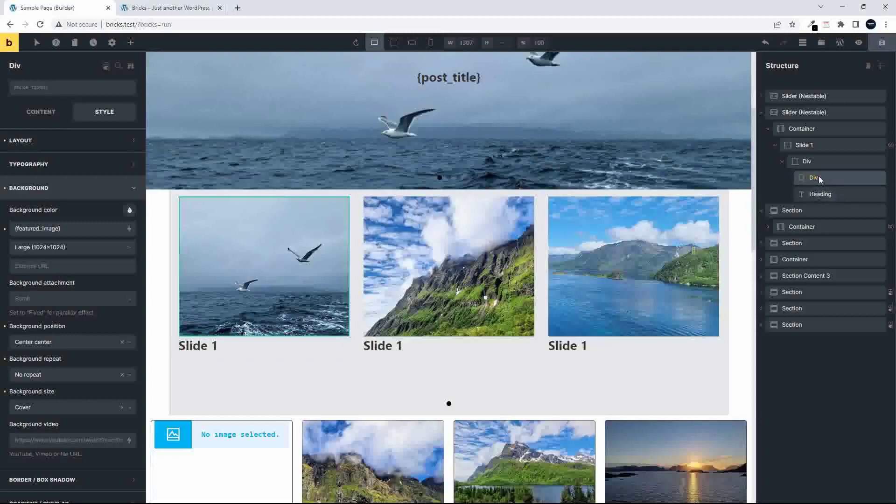
pyautogui.click(824, 193)
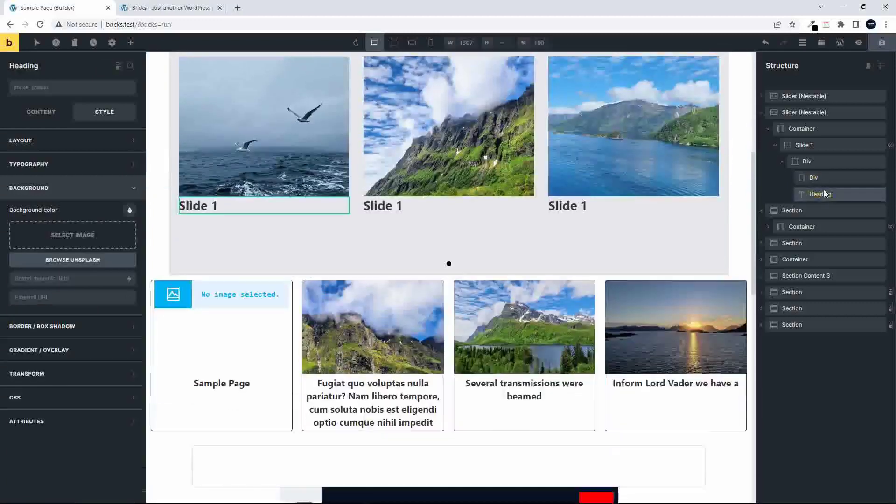
pyautogui.click(72, 141)
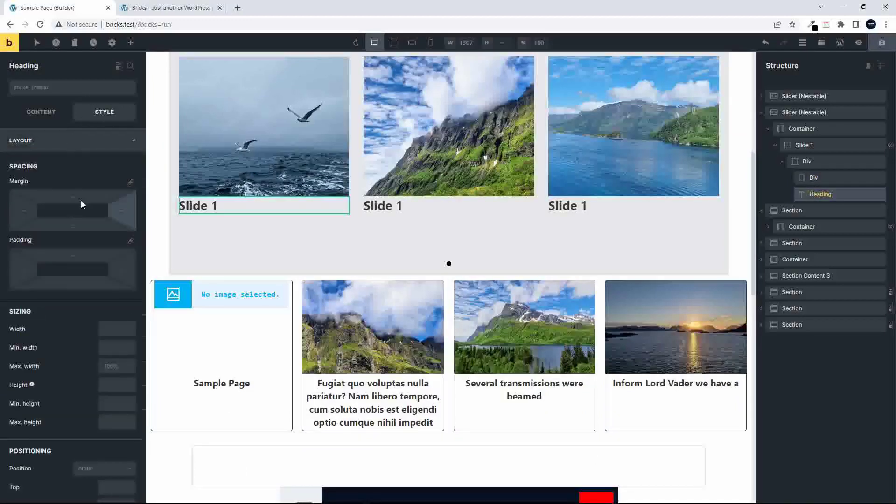
pyautogui.click(78, 254)
pyautogui.write('15')
pyautogui.click(130, 241)
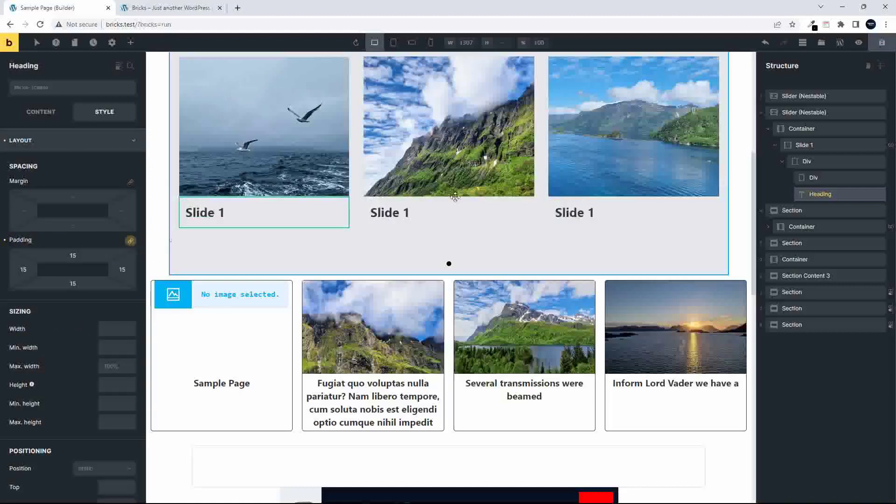
# Set the slide heading's font weight to 500 and center its text.
pyautogui.click(71, 141)
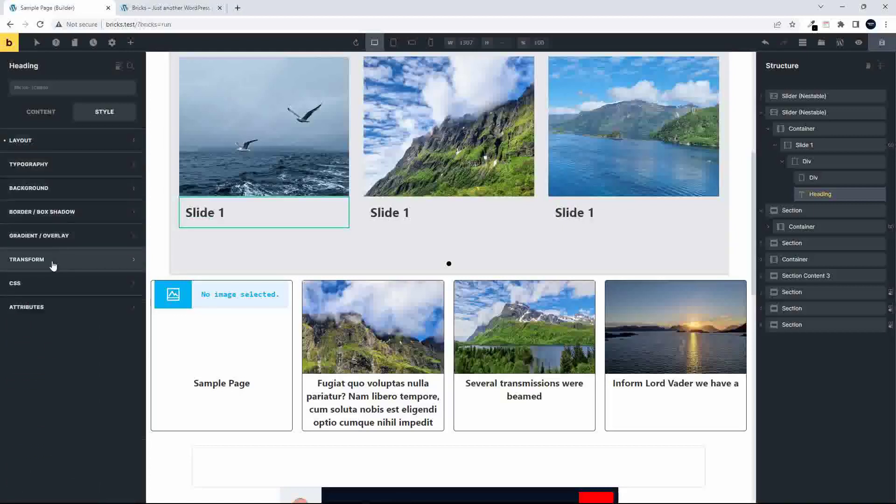
pyautogui.click(66, 170)
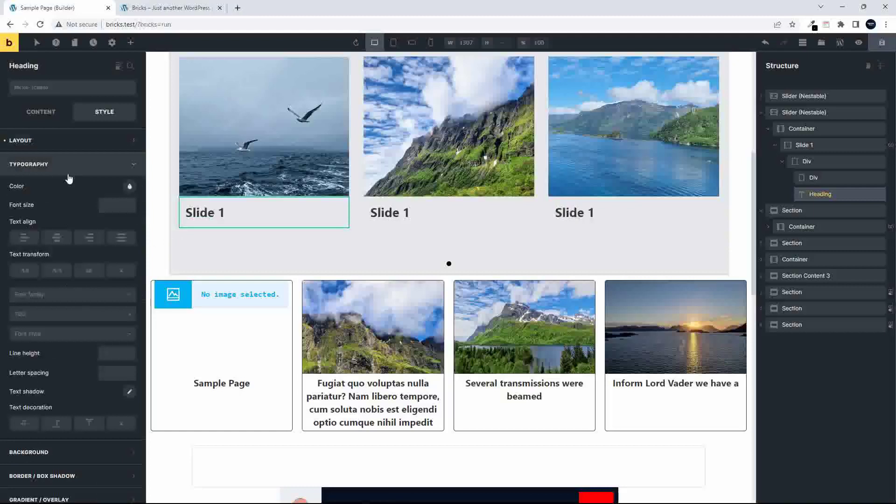
pyautogui.click(64, 320)
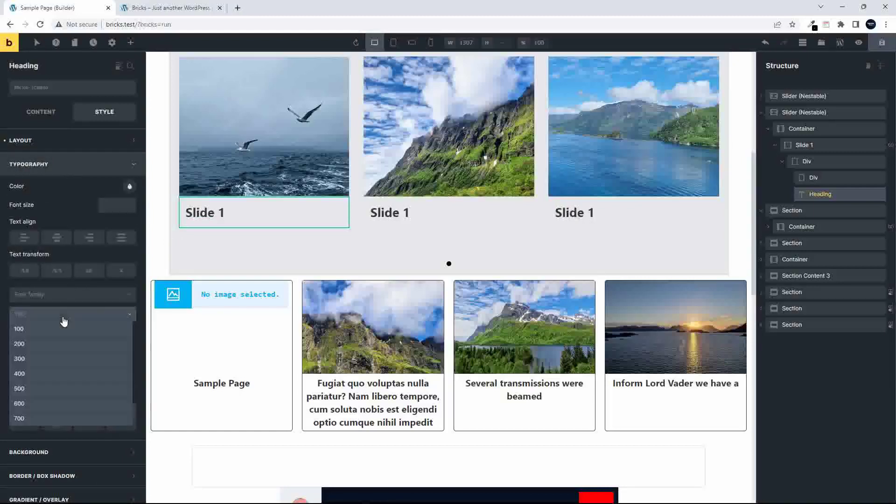
pyautogui.click(45, 389)
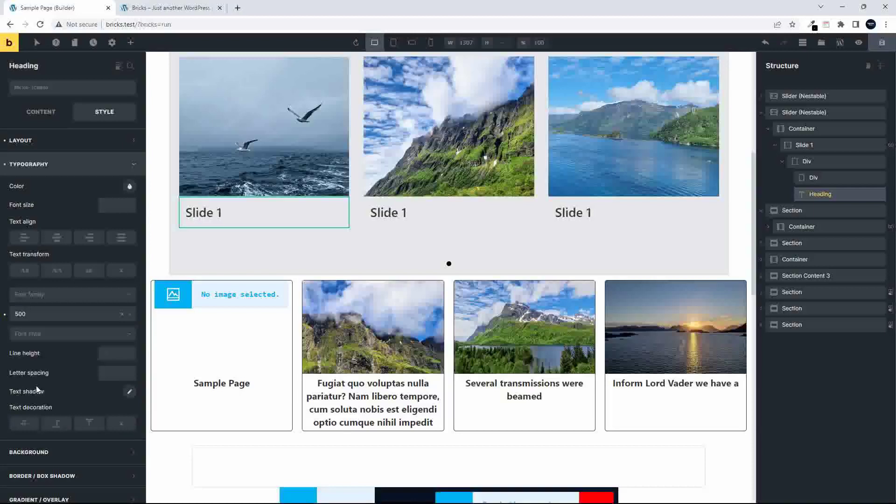
pyautogui.click(56, 239)
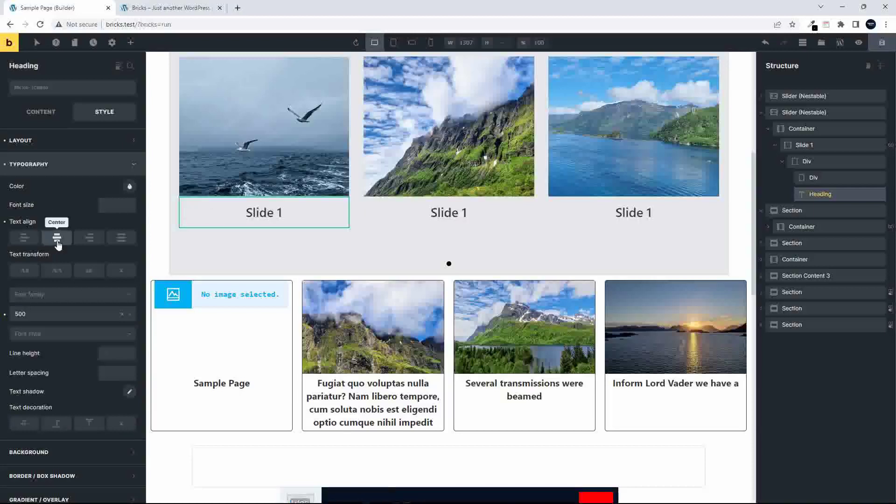
# Give the outer div in Slide 1 a solid border of width 2 on all sides with a radius of 10 on all corners.
pyautogui.click(816, 145)
pyautogui.click(815, 161)
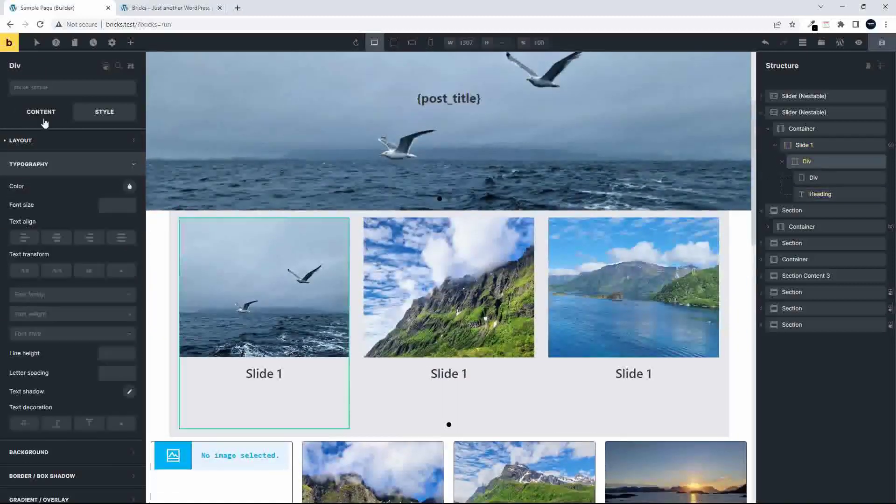
pyautogui.click(74, 141)
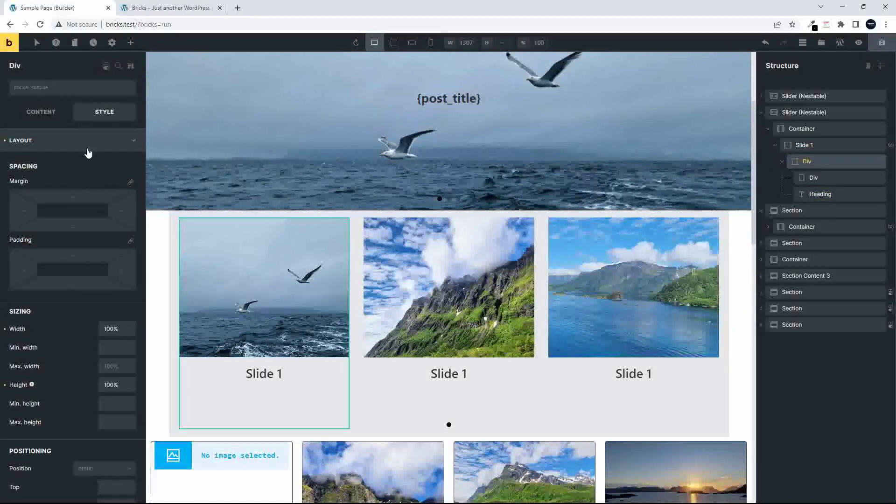
pyautogui.click(86, 145)
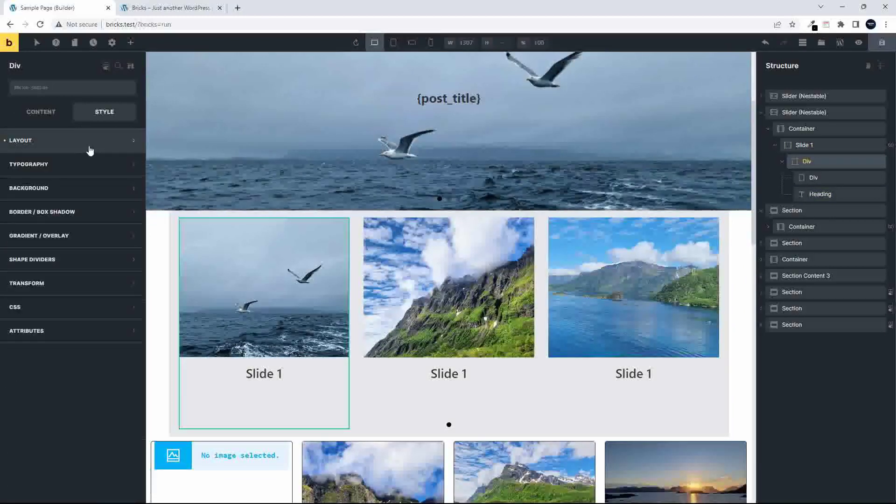
pyautogui.click(80, 213)
pyautogui.click(129, 234)
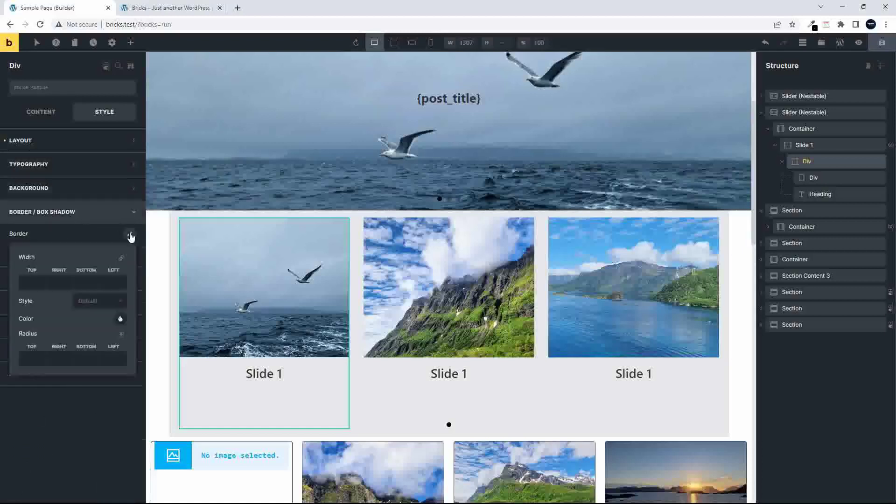
pyautogui.click(34, 282)
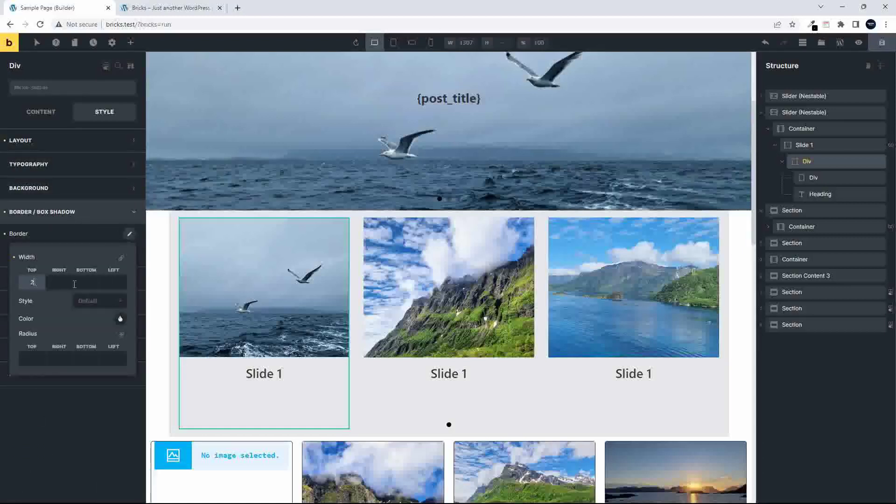
pyautogui.click(121, 260)
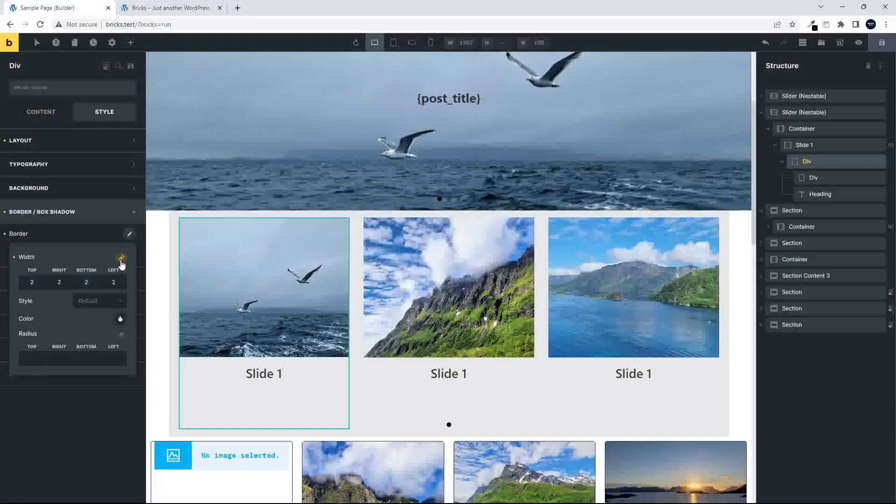
pyautogui.click(105, 308)
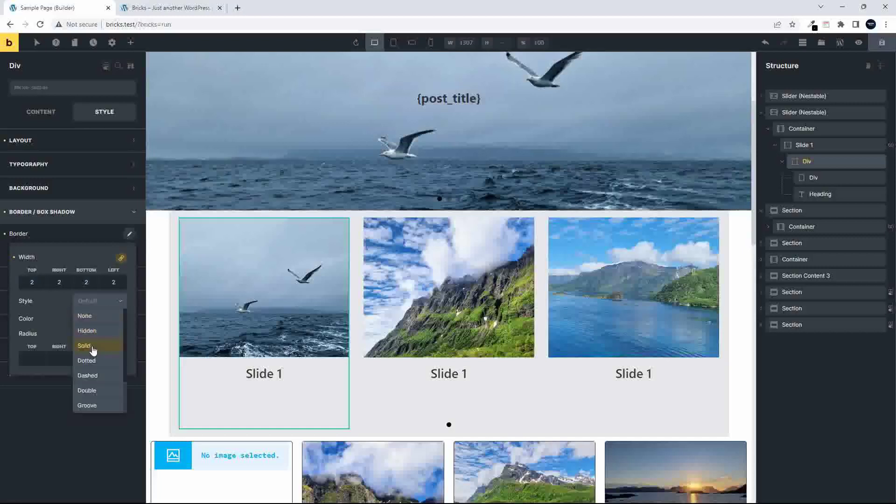
pyautogui.click(91, 348)
pyautogui.click(32, 360)
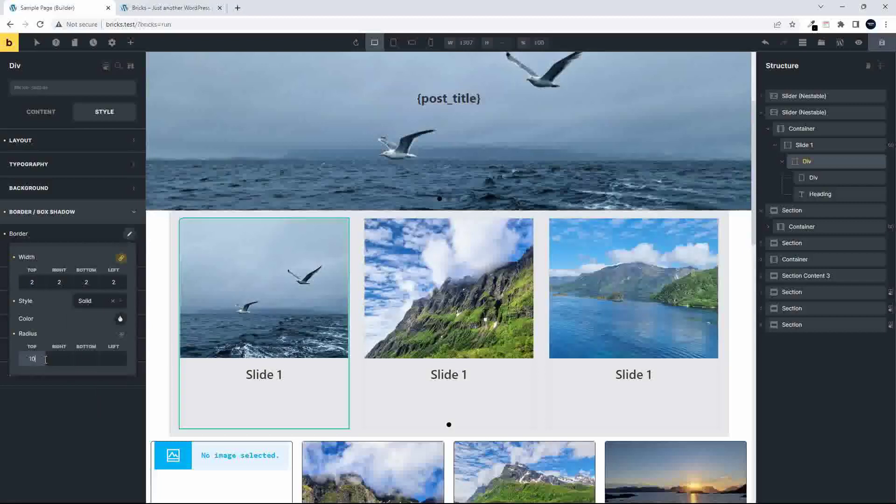
pyautogui.click(121, 335)
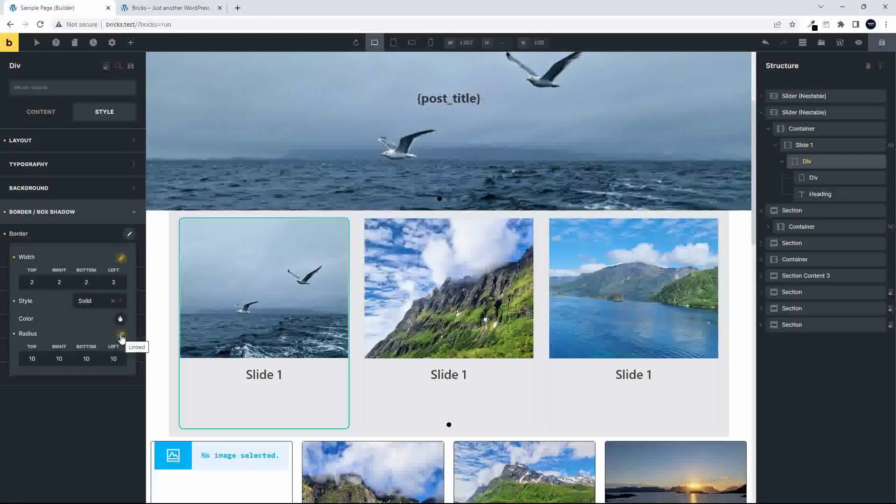
pyautogui.click(129, 233)
# Give the outer div in Slide 1 a box shadow with X 0, Y 10 and blur 10.
pyautogui.click(130, 252)
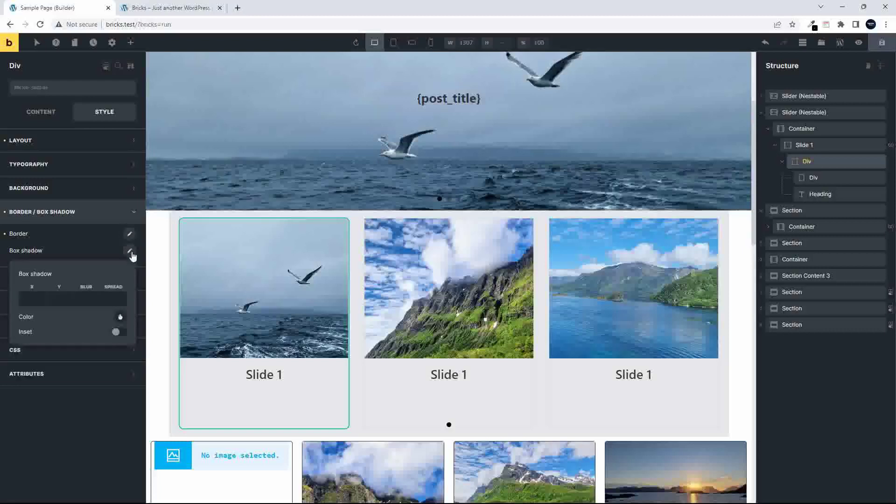
pyautogui.click(36, 298)
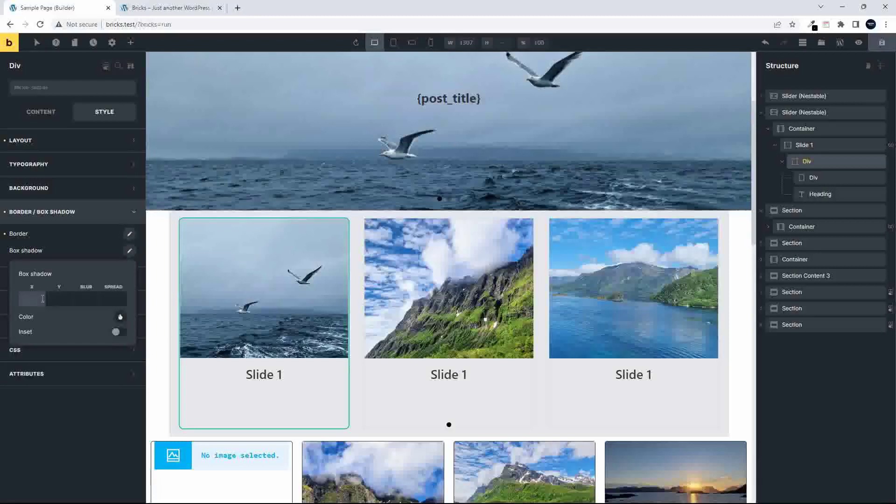
pyautogui.write('0')
pyautogui.click(59, 299)
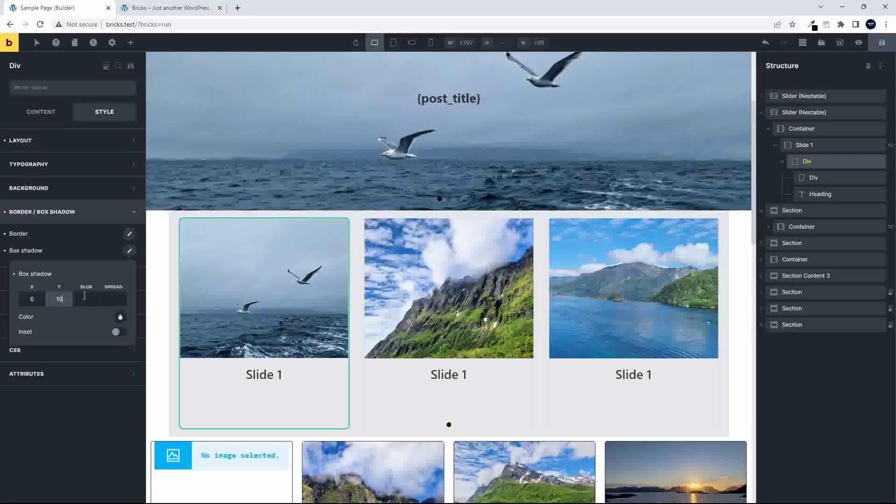
pyautogui.click(91, 301)
pyautogui.write('10')
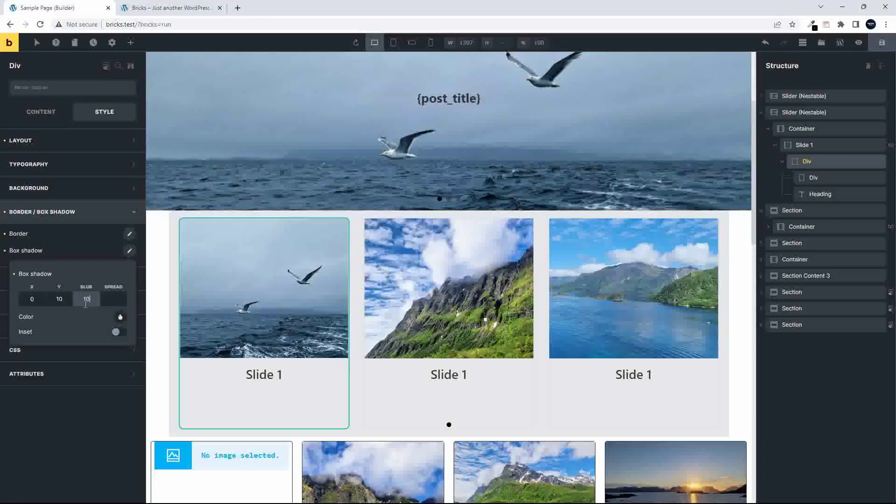
# Set the color of the outer div's box shadow to the dark swatch #072027.
pyautogui.click(121, 317)
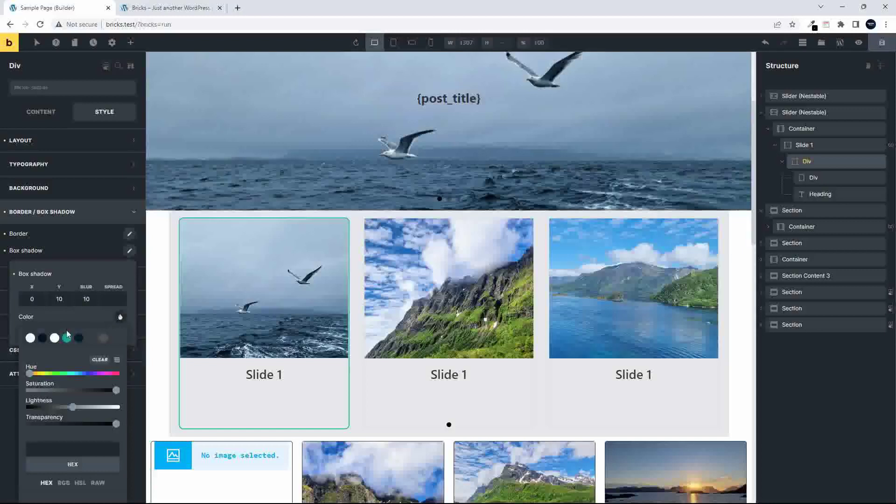
pyautogui.click(43, 339)
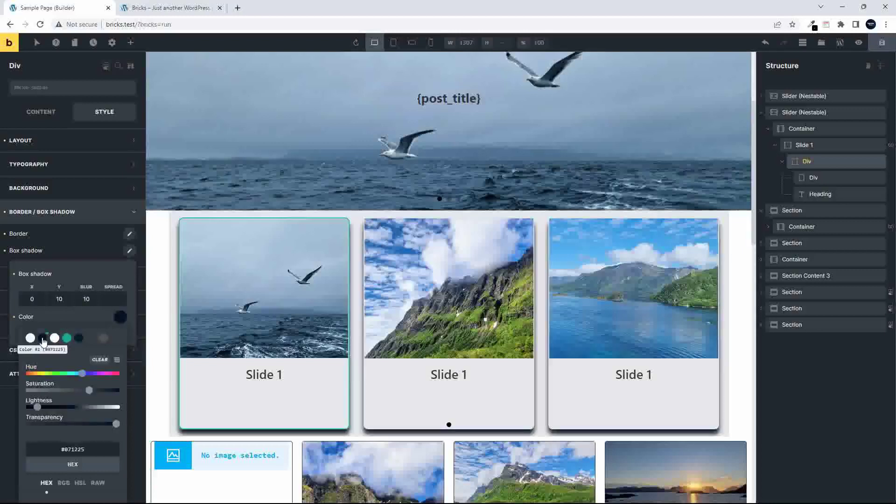
pyautogui.moveTo(40, 407); pyautogui.dragTo(73, 408)
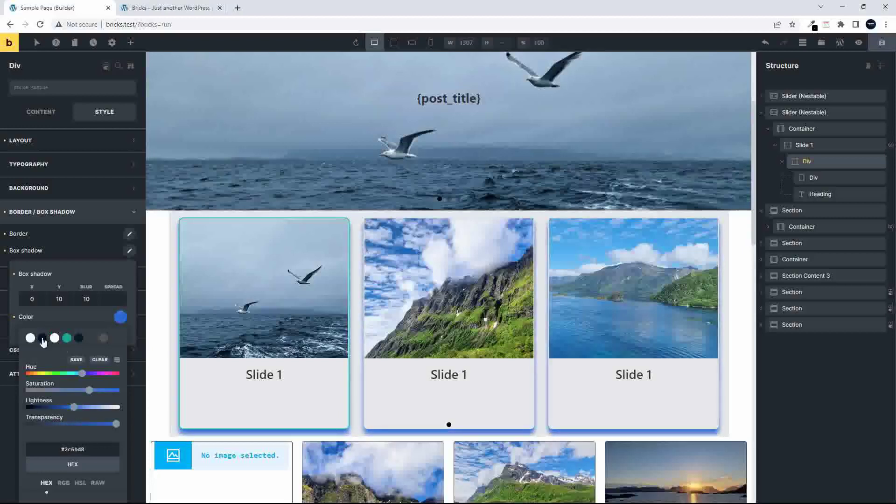
pyautogui.click(80, 340)
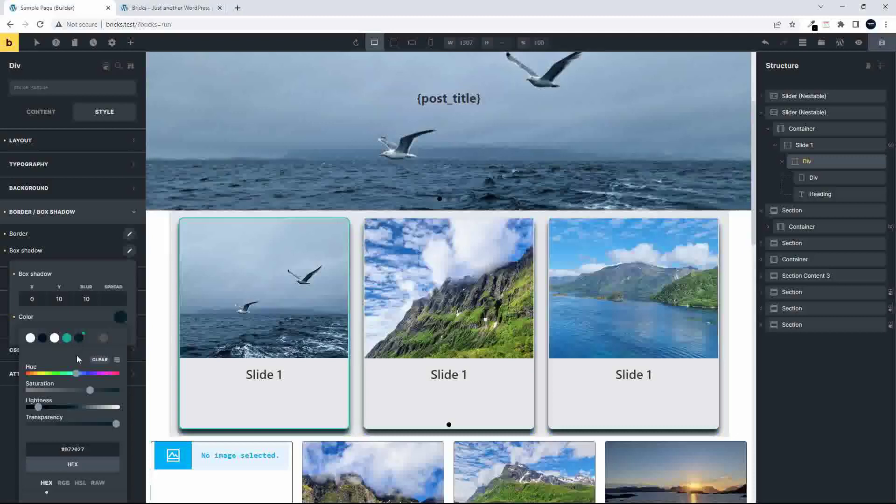
pyautogui.click(69, 213)
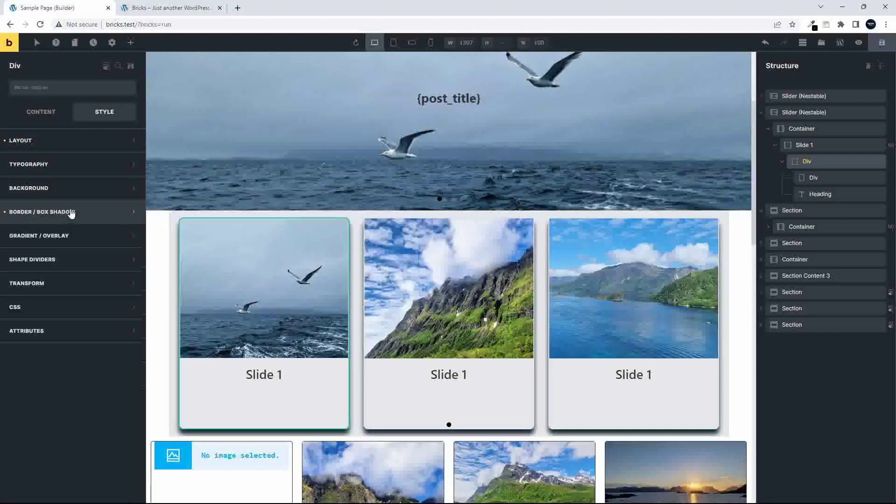
# Replace the text of the Slide 1 heading with the dynamic Post title, {post_title}.
pyautogui.click(262, 380)
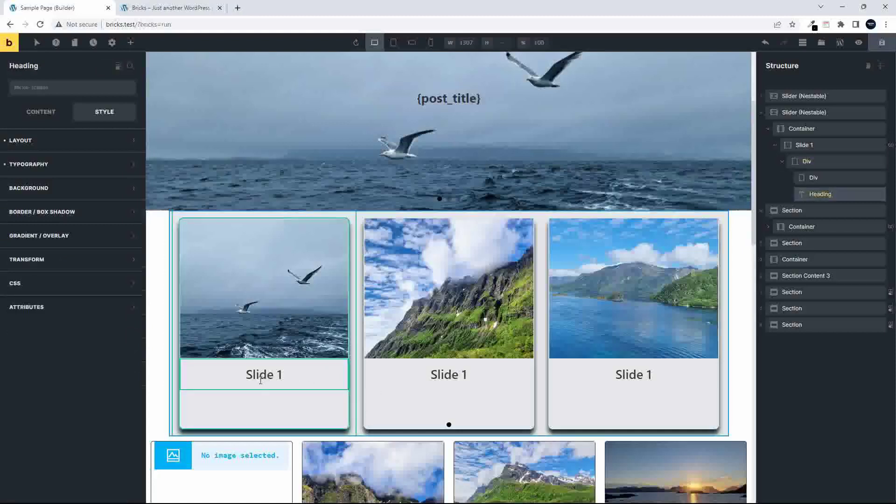
pyautogui.click(46, 119)
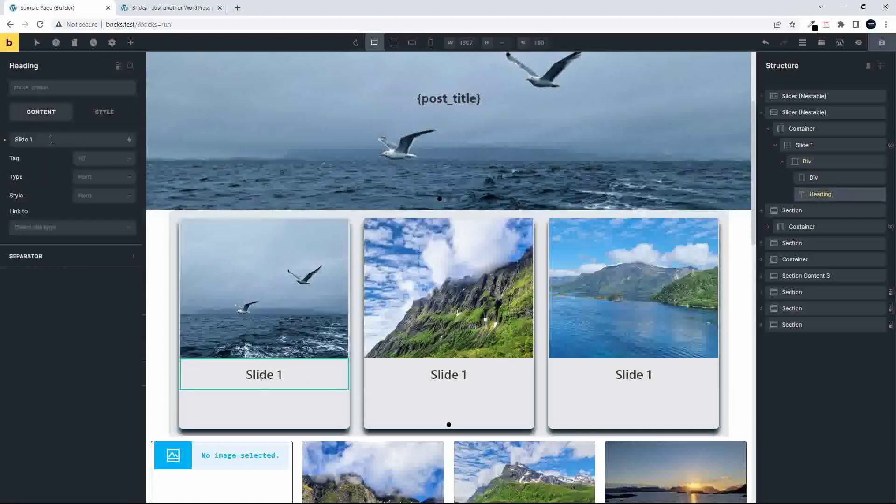
pyautogui.moveTo(51, 139); pyautogui.dragTo(13, 135)
pyautogui.press('BackSpace')
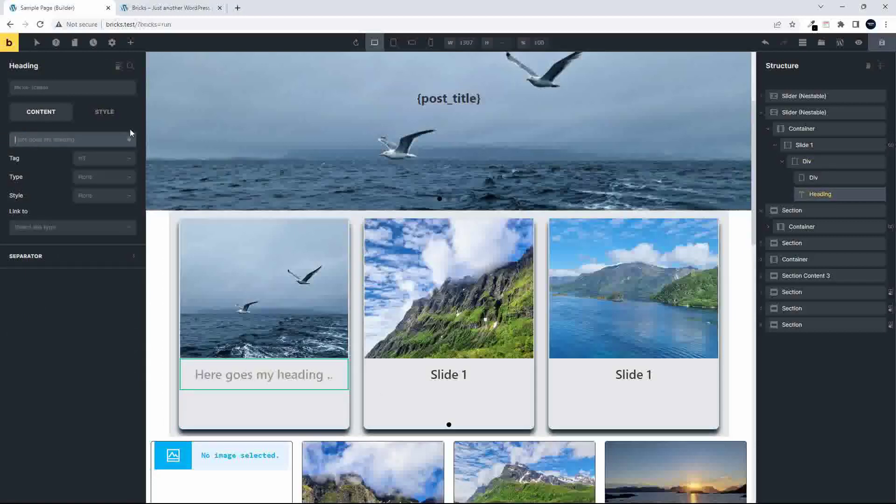
pyautogui.click(130, 140)
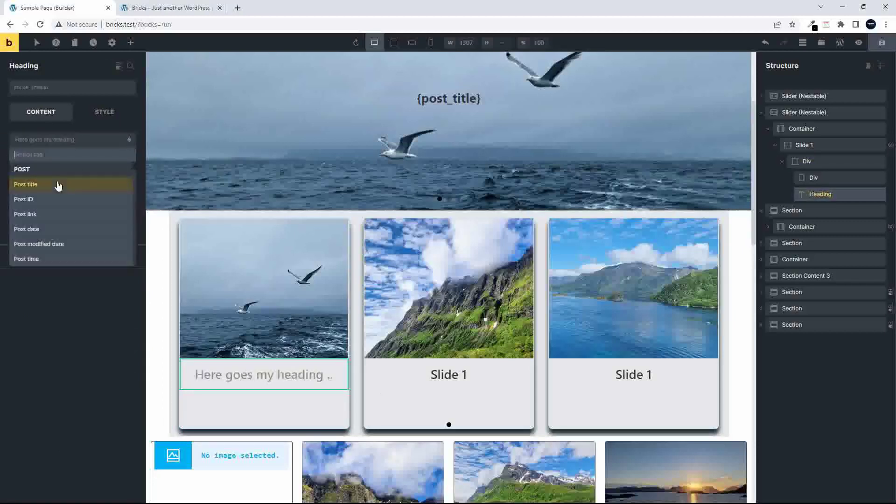
pyautogui.click(58, 185)
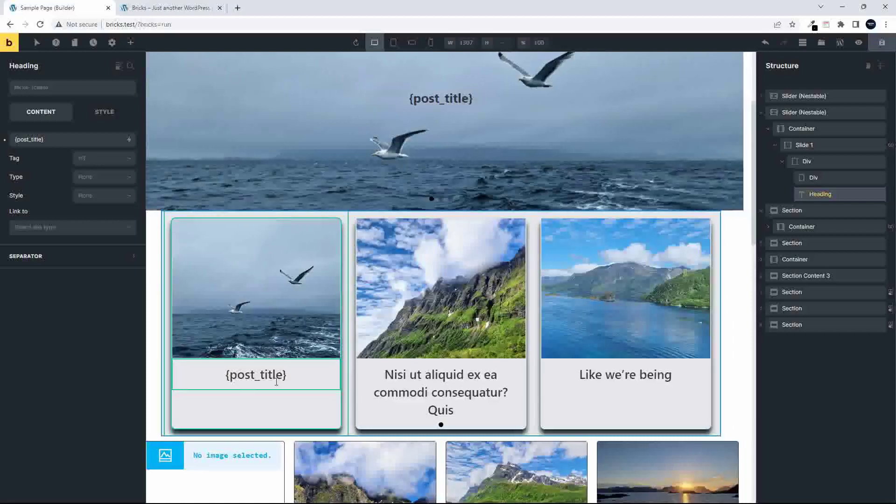
# Set the overflow of the outer div in Slide 1 to hidden and save the page.
pyautogui.click(811, 161)
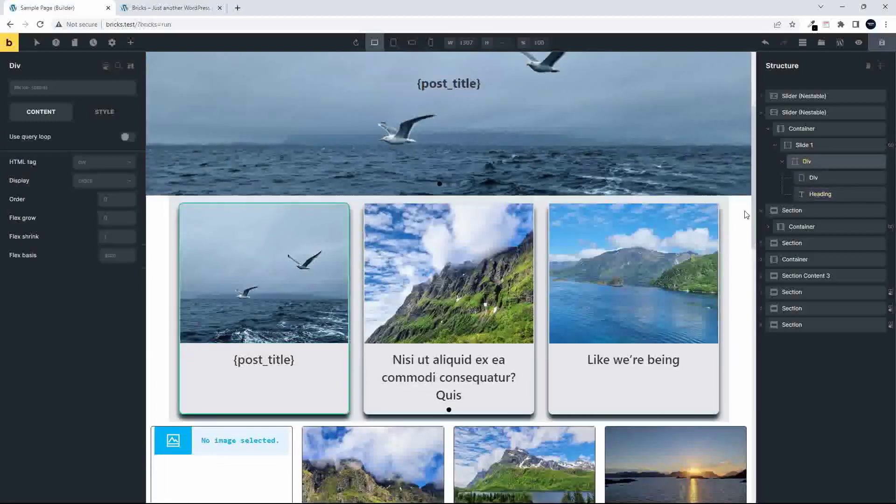
pyautogui.click(105, 112)
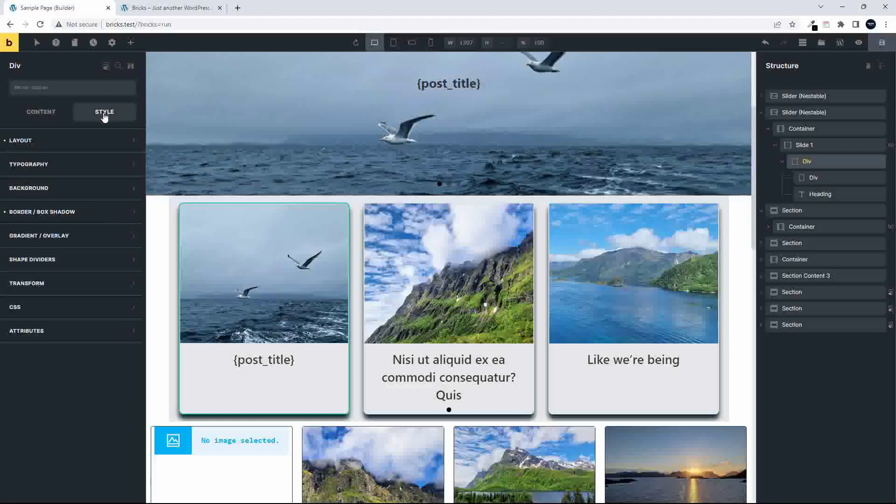
pyautogui.click(78, 144)
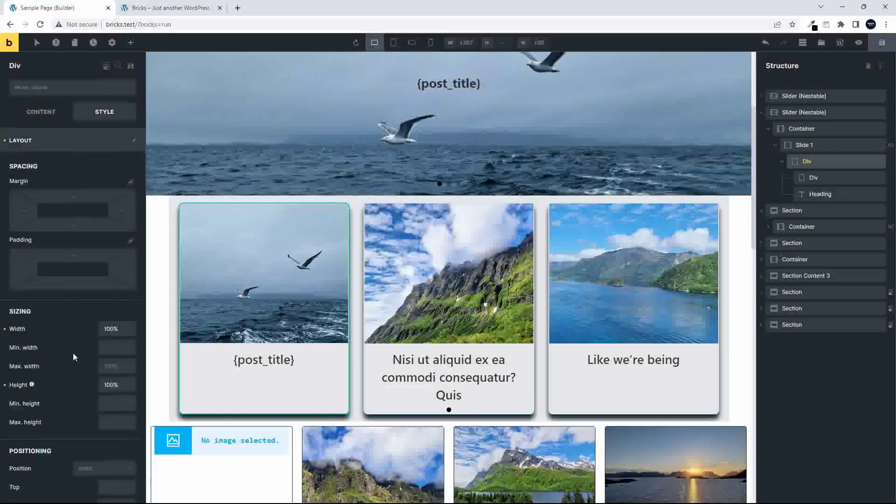
pyautogui.scroll(-6, 73, 353)
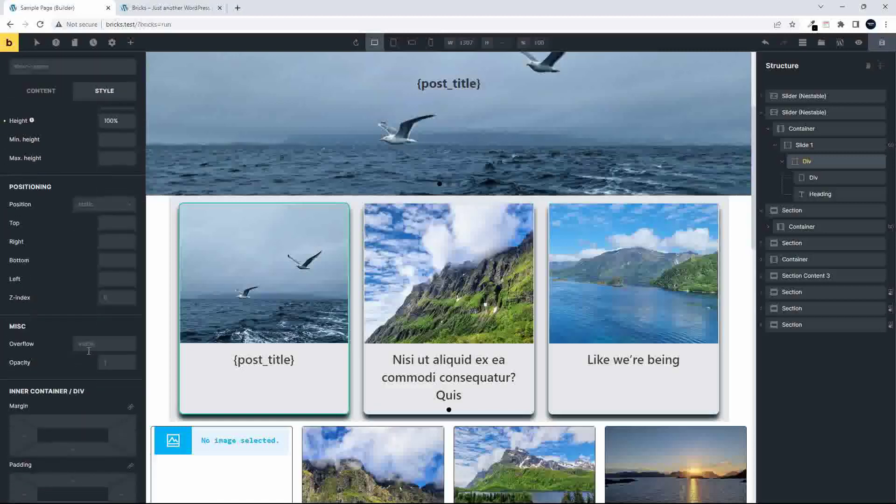
pyautogui.click(99, 344)
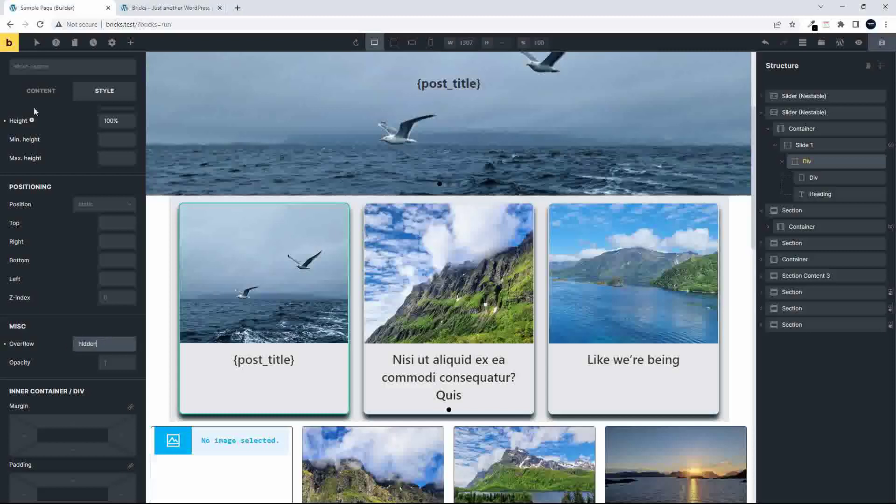
pyautogui.scroll(-5, 71, 350)
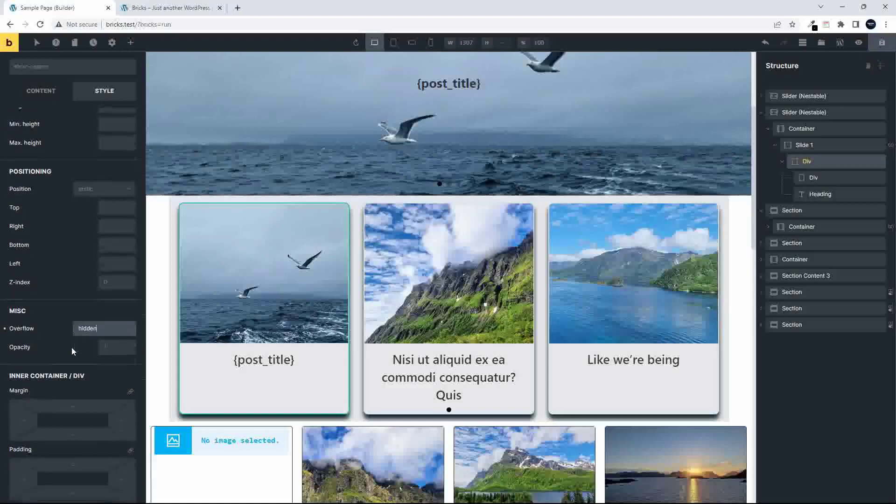
pyautogui.click(81, 370)
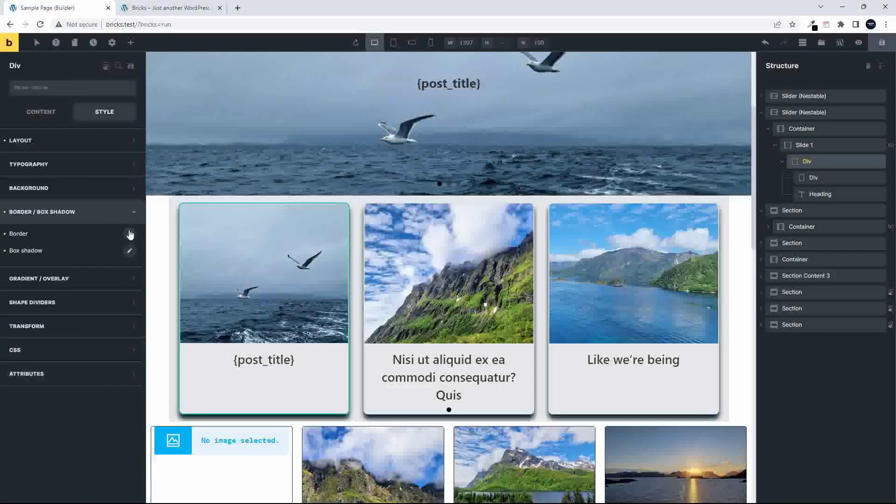
pyautogui.click(884, 52)
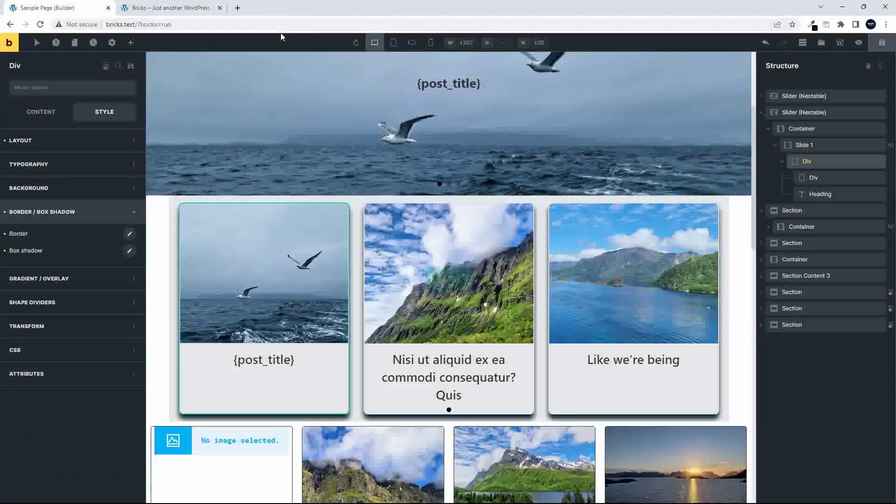
# Set the background color of the second slider to the light swatch #f5f9fa and save the page.
pyautogui.click(805, 146)
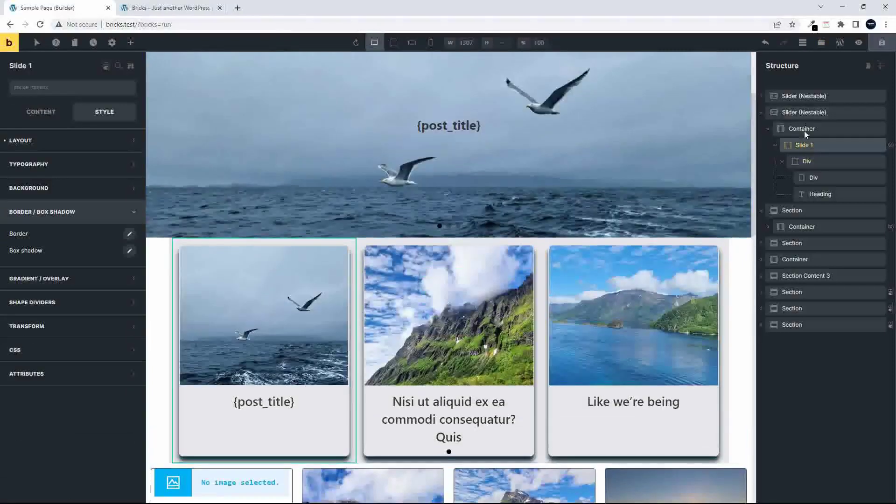
pyautogui.click(804, 129)
pyautogui.click(808, 113)
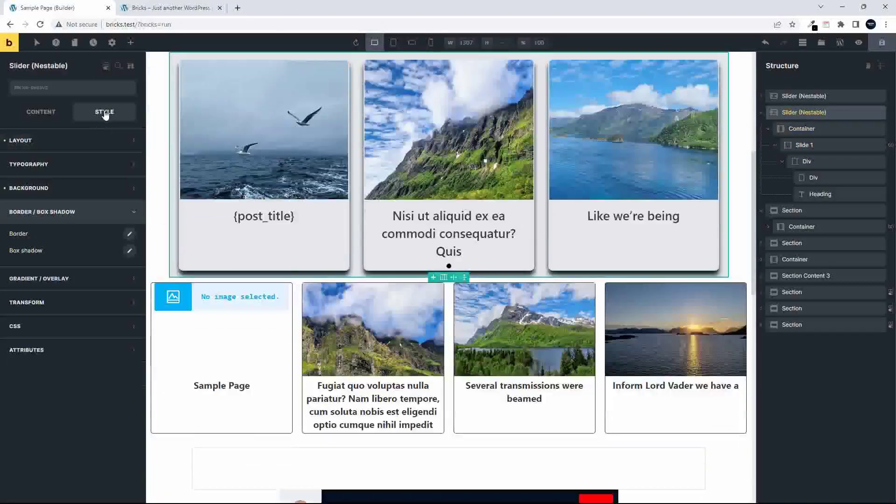
pyautogui.click(80, 193)
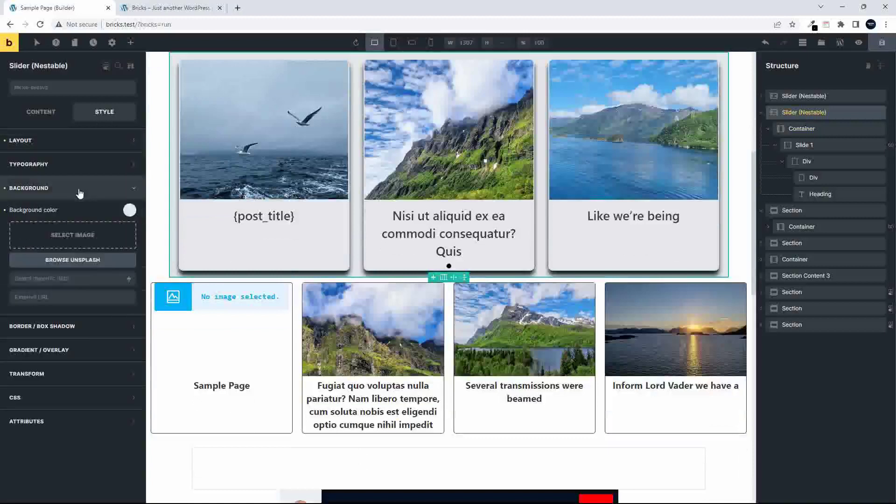
pyautogui.click(130, 210)
pyautogui.click(22, 233)
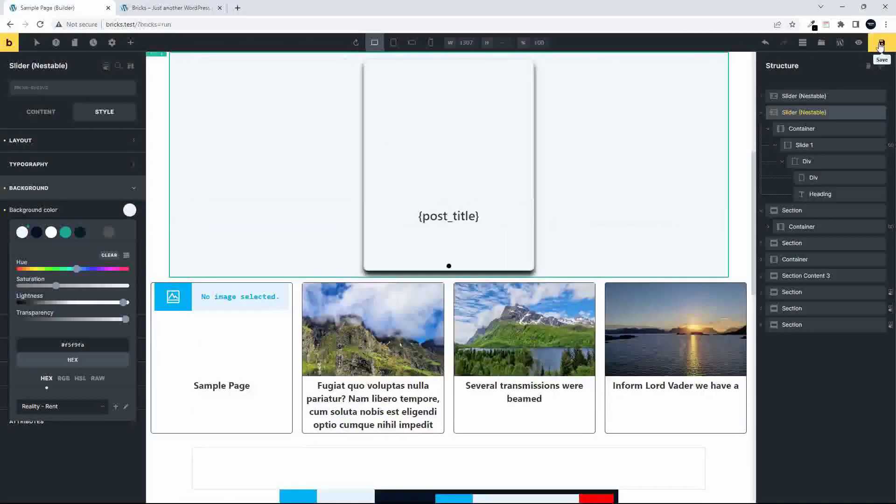
pyautogui.click(880, 47)
pyautogui.click(744, 133)
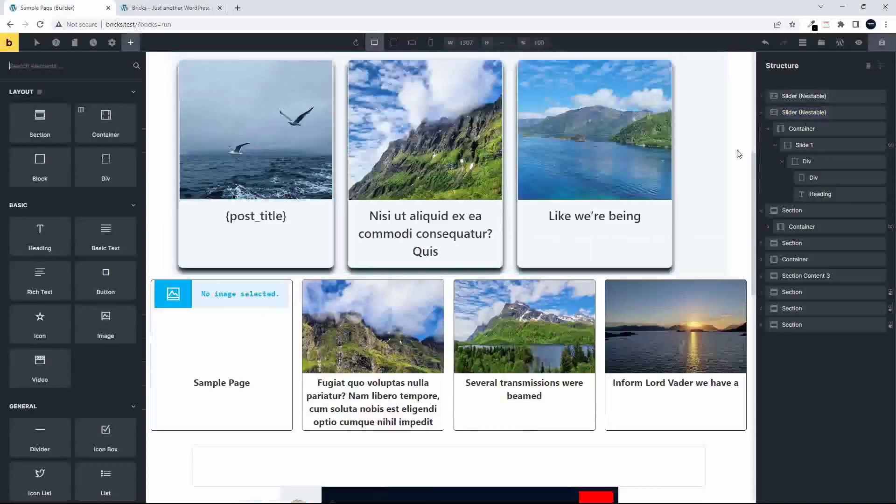
# Make the second slider's background color fully transparent white, with RGB 255, 255, 255 and alpha 0.
pyautogui.click(807, 114)
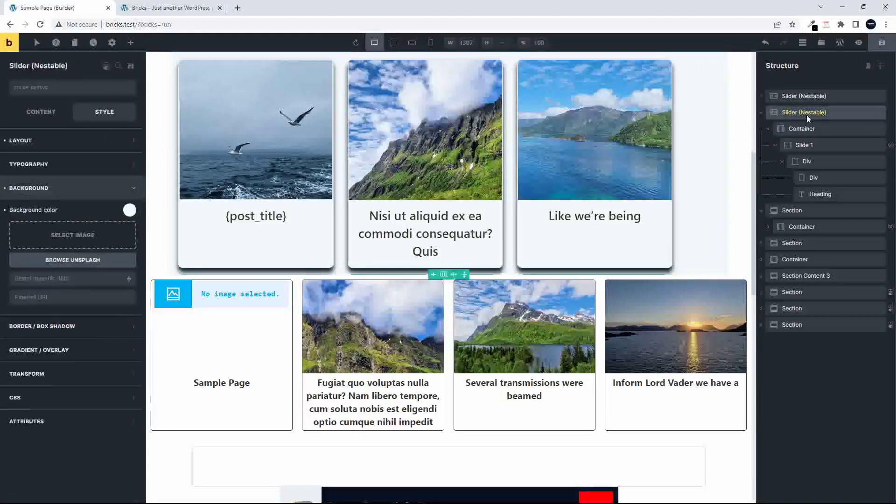
pyautogui.click(129, 210)
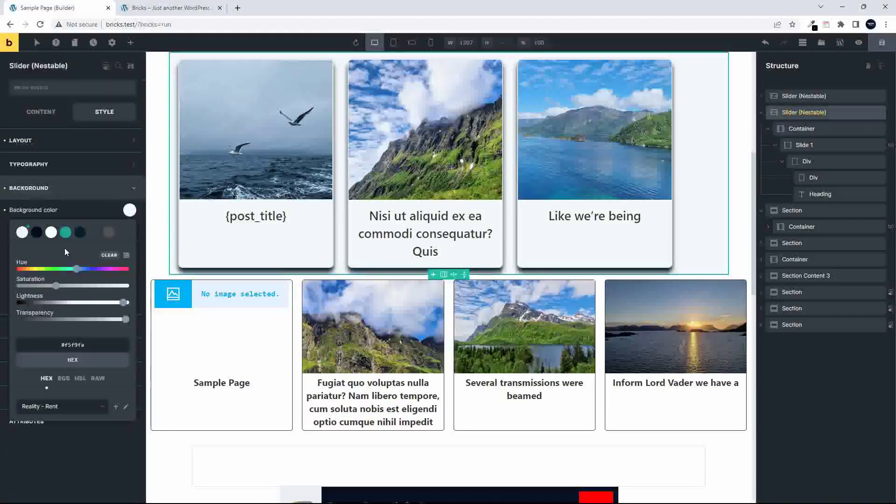
pyautogui.click(23, 232)
pyautogui.click(130, 210)
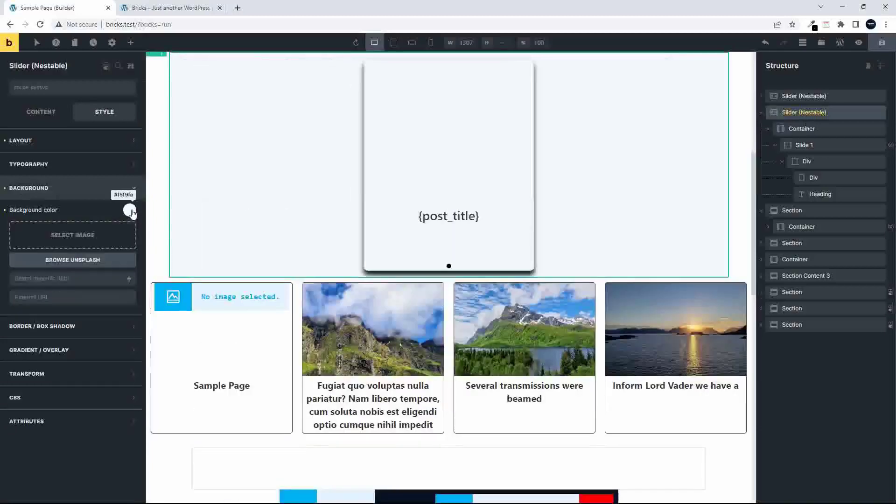
pyautogui.click(129, 210)
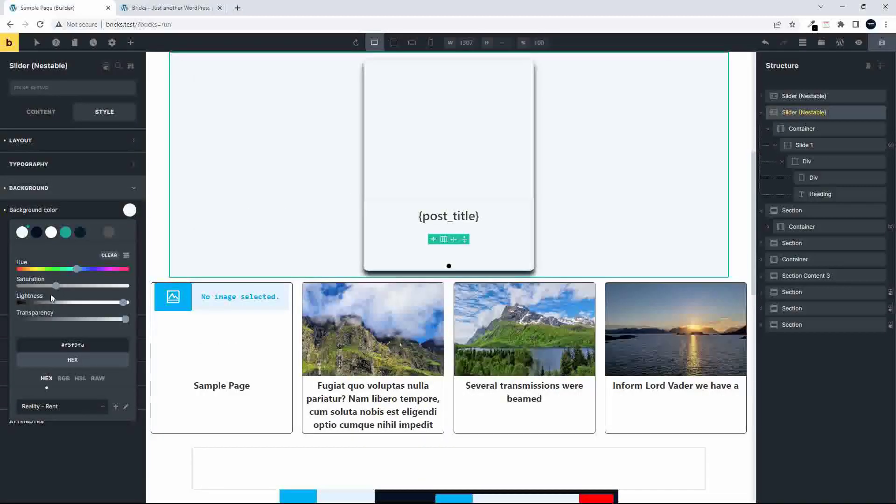
pyautogui.moveTo(56, 286); pyautogui.dragTo(131, 290)
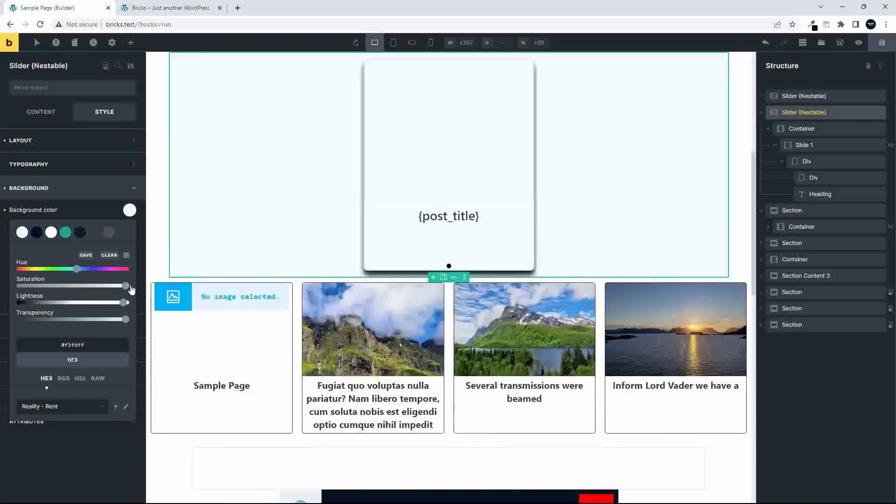
pyautogui.moveTo(123, 302); pyautogui.dragTo(134, 303)
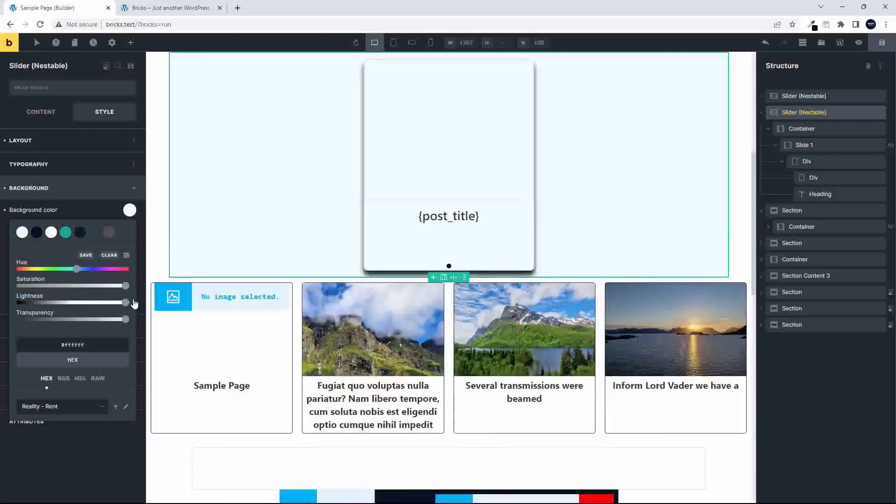
pyautogui.moveTo(125, 320); pyautogui.dragTo(12, 323)
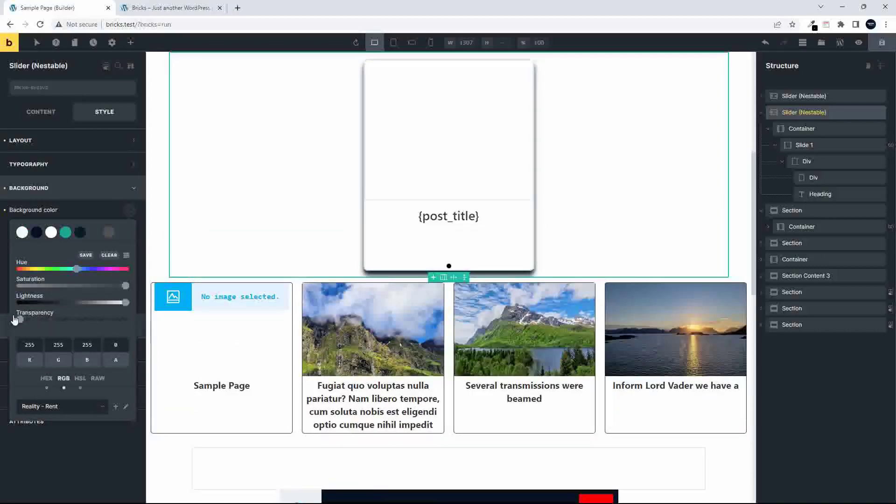
pyautogui.scroll(3, 279, 195)
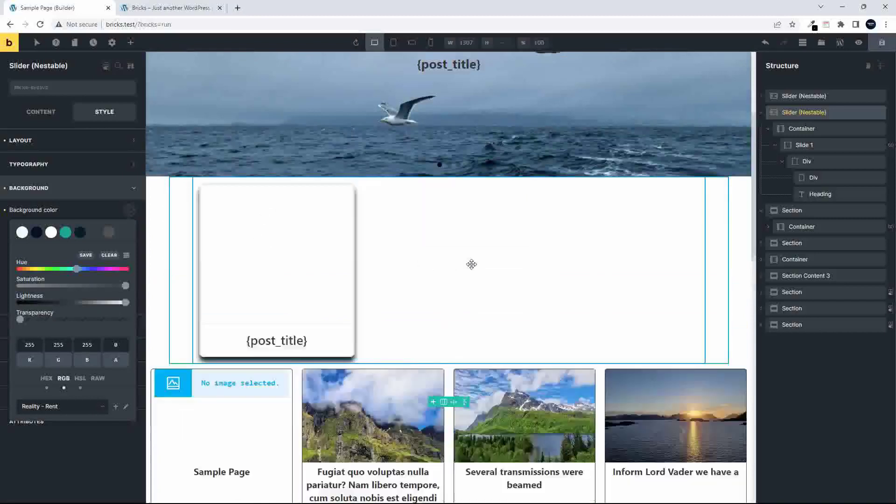
# Save the page and reload the live site to check the second slider's background against the builder preview.
pyautogui.click(882, 46)
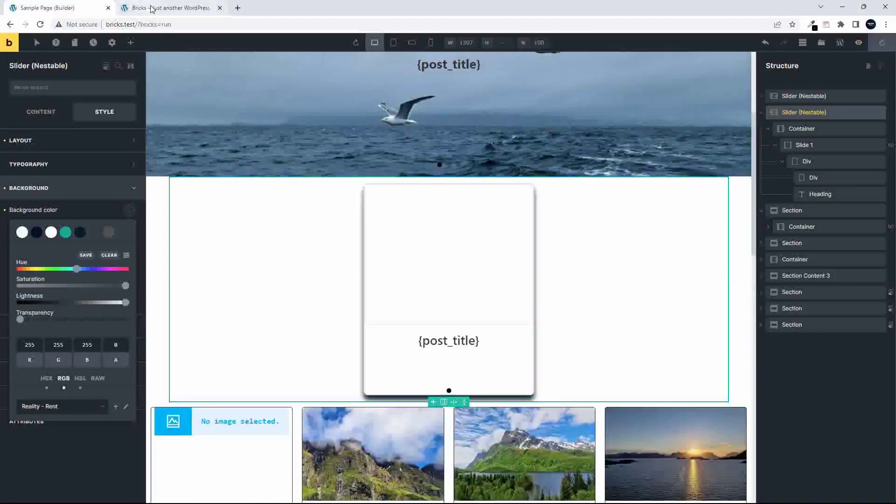
pyautogui.click(154, 8)
pyautogui.click(40, 24)
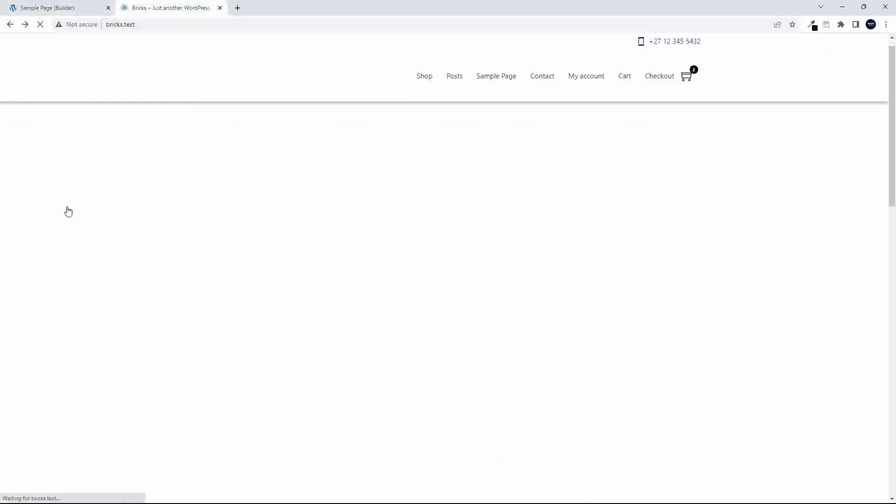
pyautogui.scroll(-5, 72, 223)
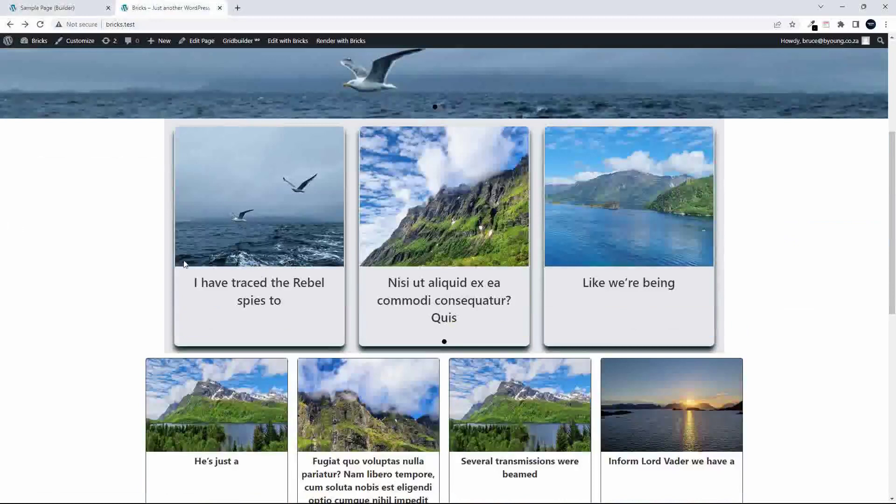
pyautogui.click(57, 9)
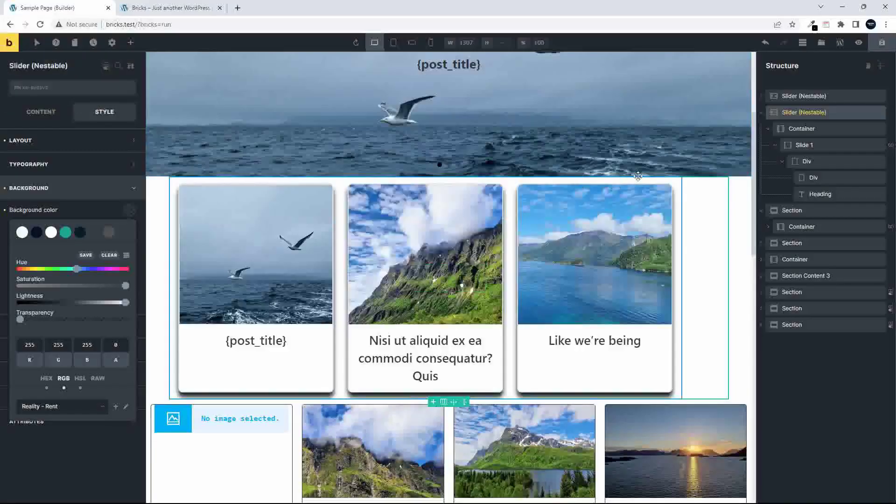
pyautogui.click(675, 185)
pyautogui.scroll(-3, 672, 185)
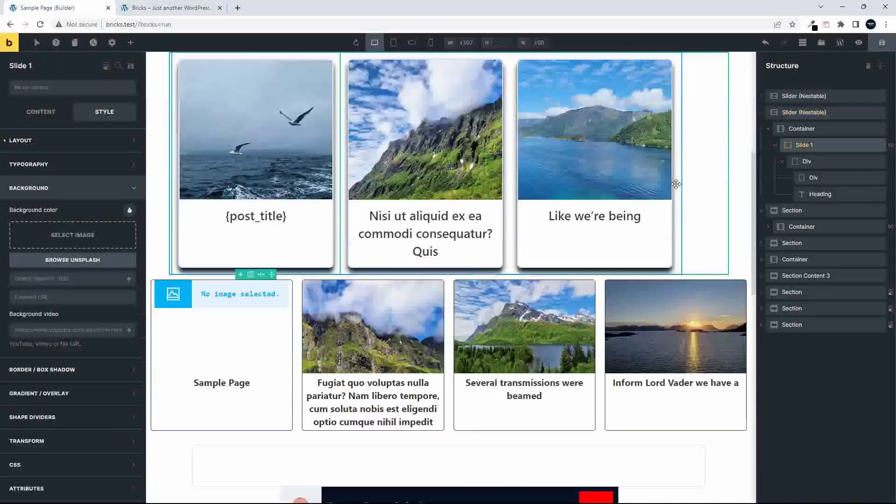
pyautogui.click(175, 8)
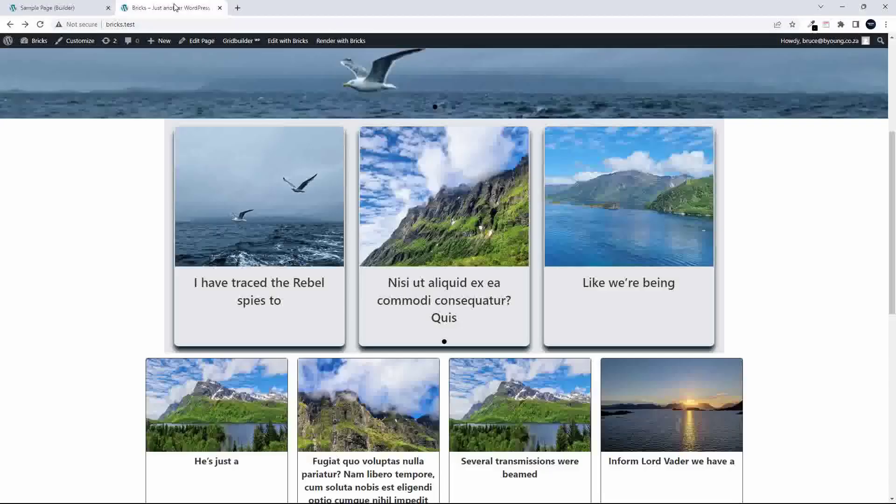
pyautogui.click(74, 8)
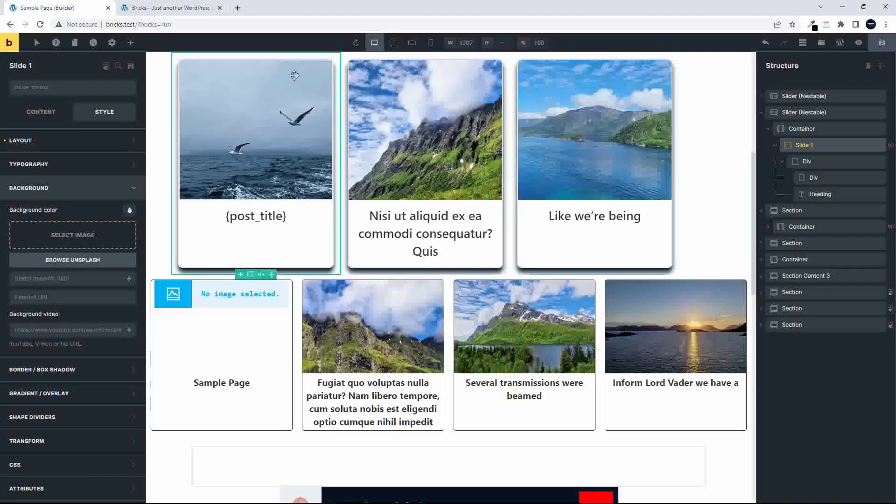
# Review the background color and layout settings of the second slider.
pyautogui.click(697, 121)
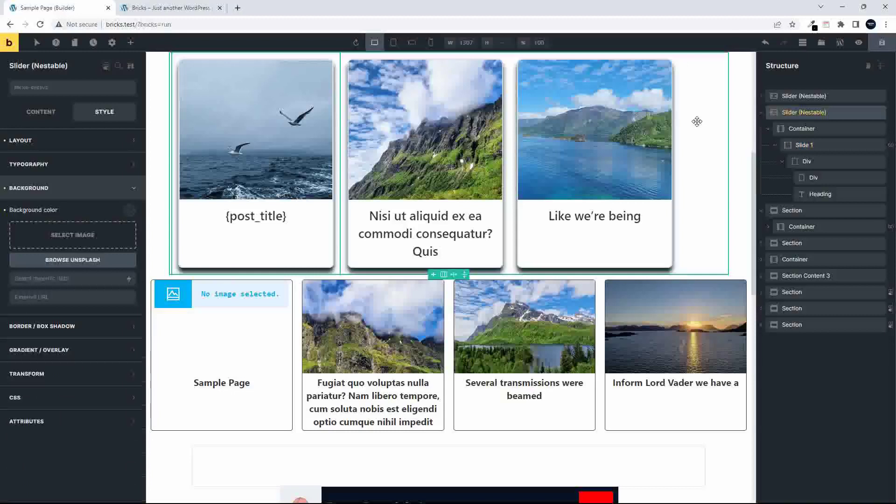
pyautogui.click(129, 211)
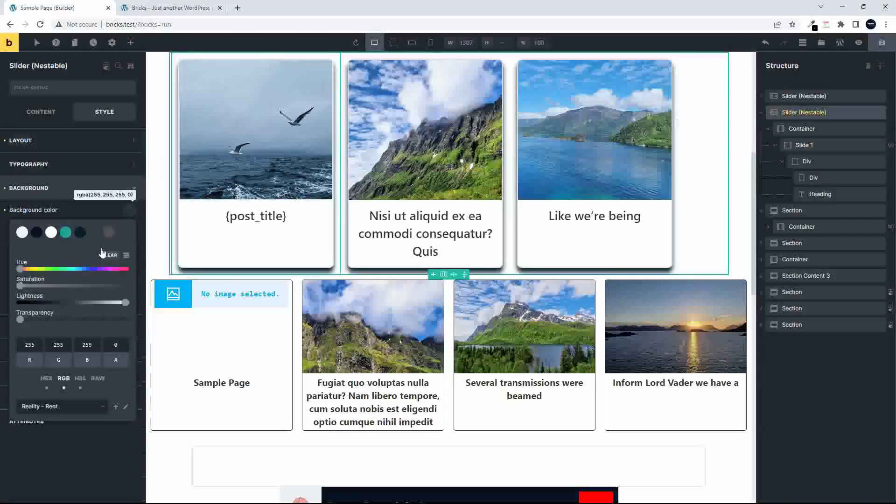
pyautogui.click(20, 321)
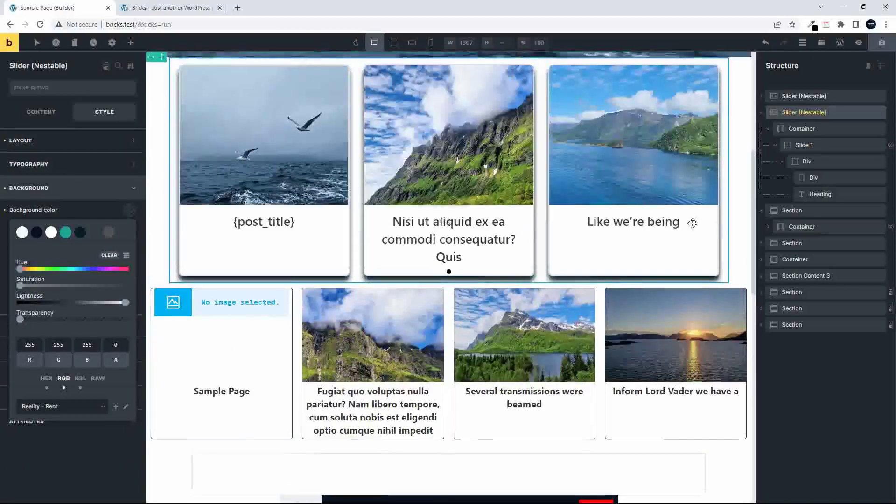
pyautogui.hotkey('ctrl', 'shift', 'a')
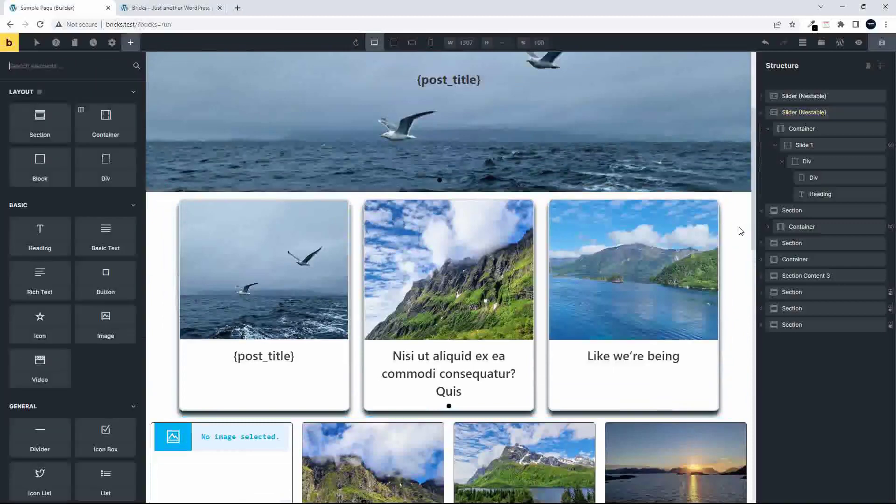
pyautogui.click(807, 119)
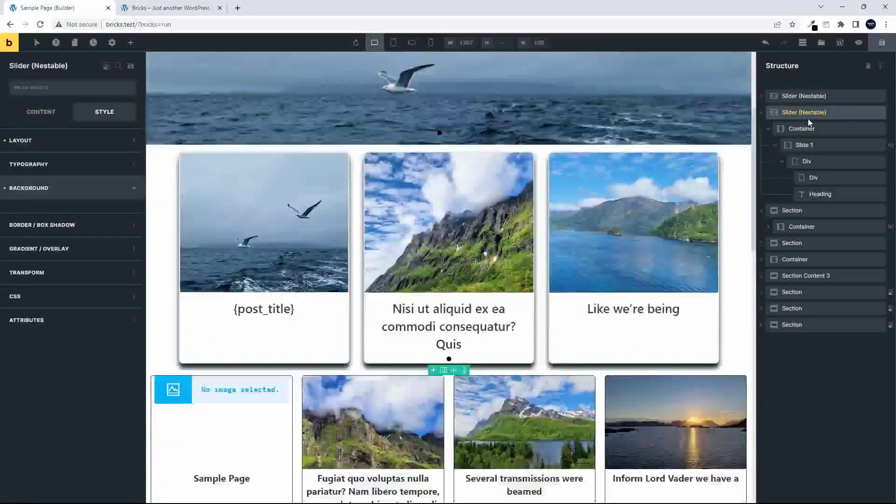
pyautogui.click(108, 142)
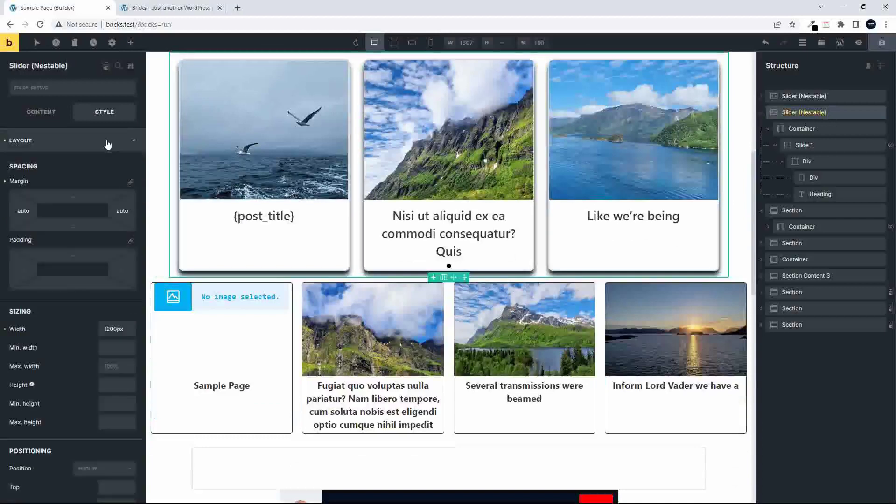
pyautogui.click(130, 142)
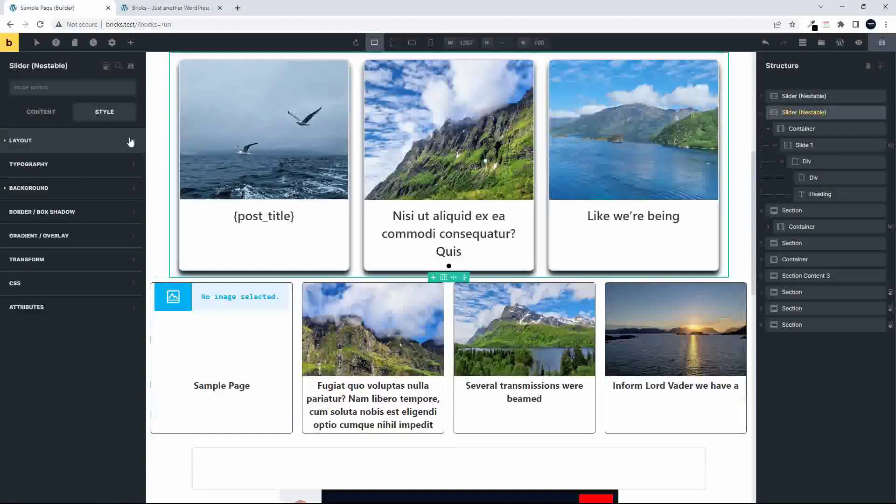
# Set the width of the second slider's Container to 100% and align its main axis to Center.
pyautogui.click(801, 128)
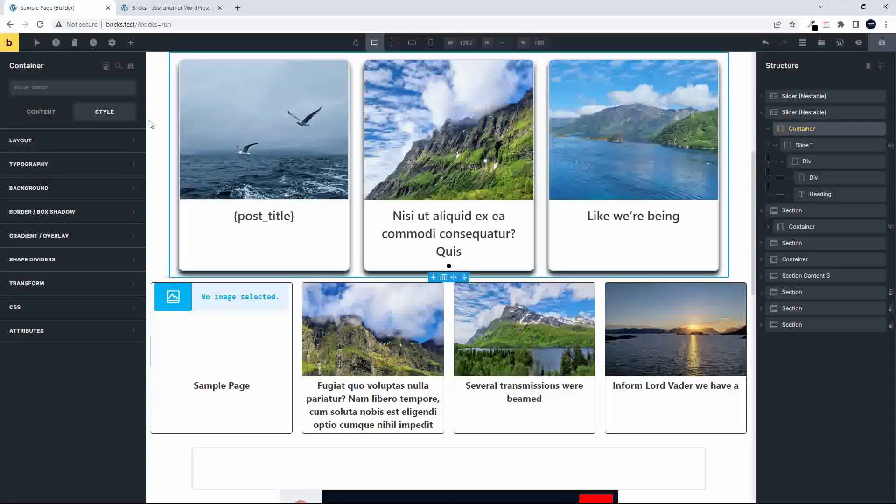
pyautogui.click(99, 148)
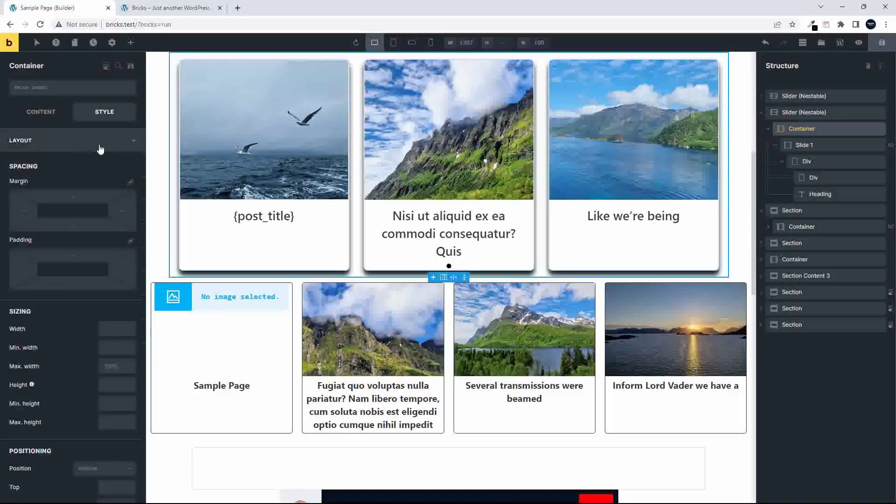
pyautogui.click(108, 330)
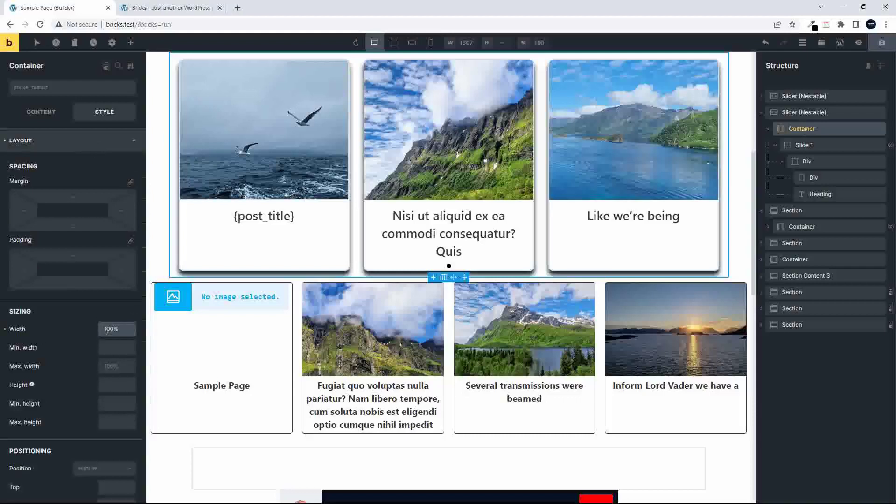
pyautogui.click(40, 114)
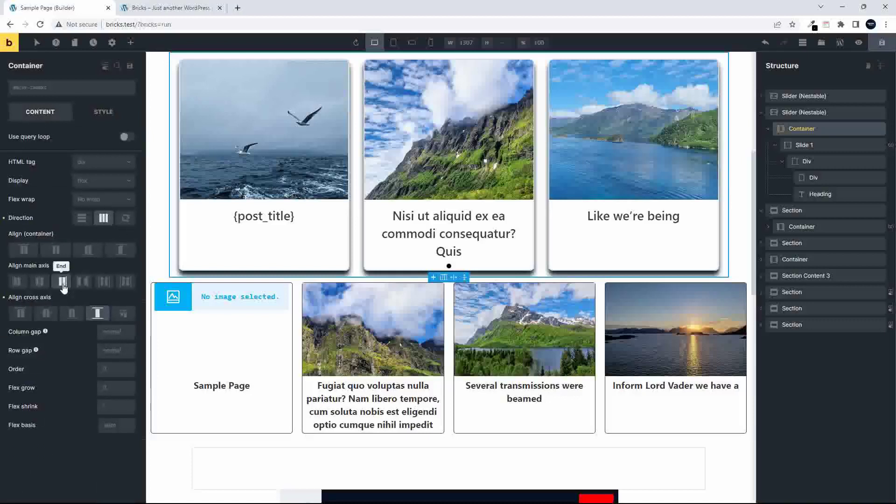
pyautogui.click(39, 283)
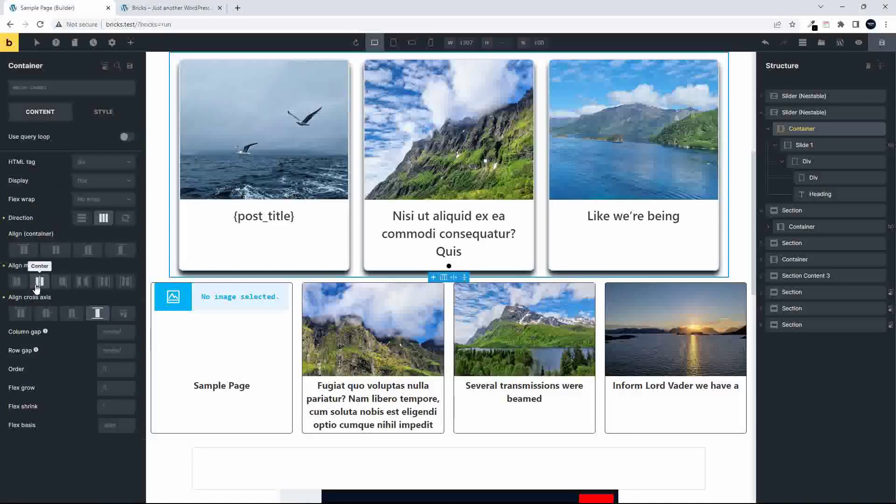
# Save the Container changes and check the second slider on the reloaded live page.
pyautogui.click(881, 42)
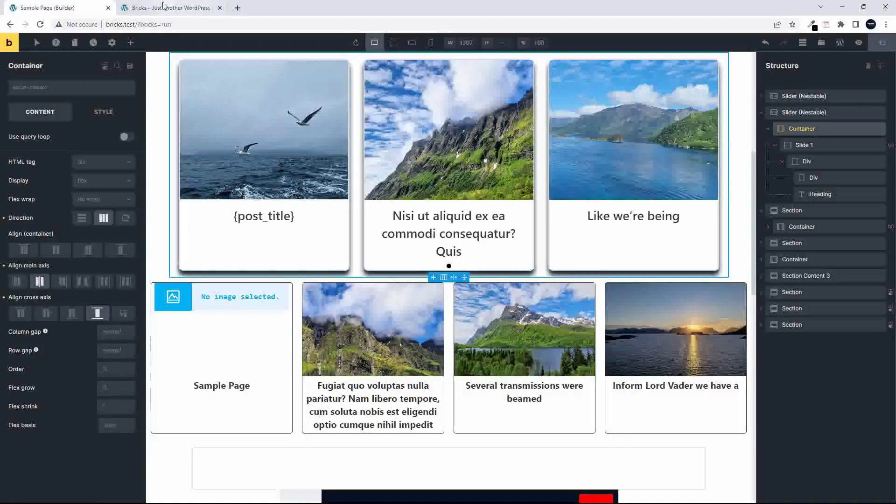
pyautogui.click(166, 5)
pyautogui.click(40, 24)
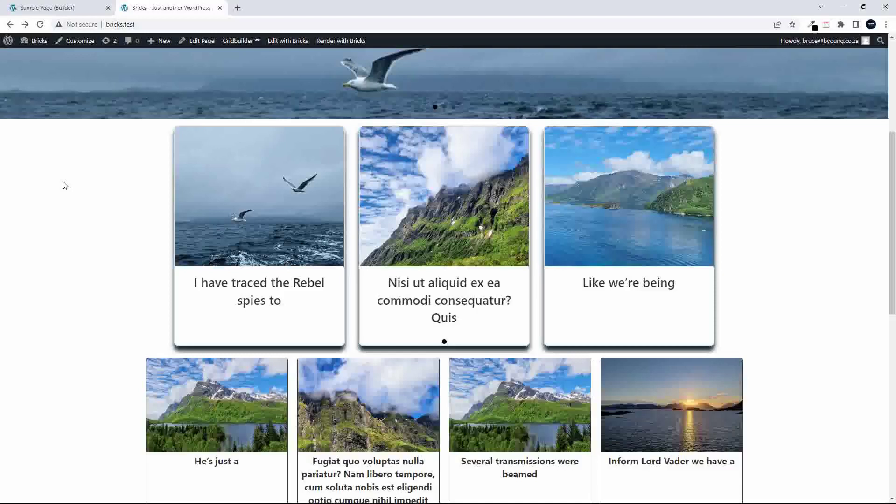
pyautogui.click(61, 7)
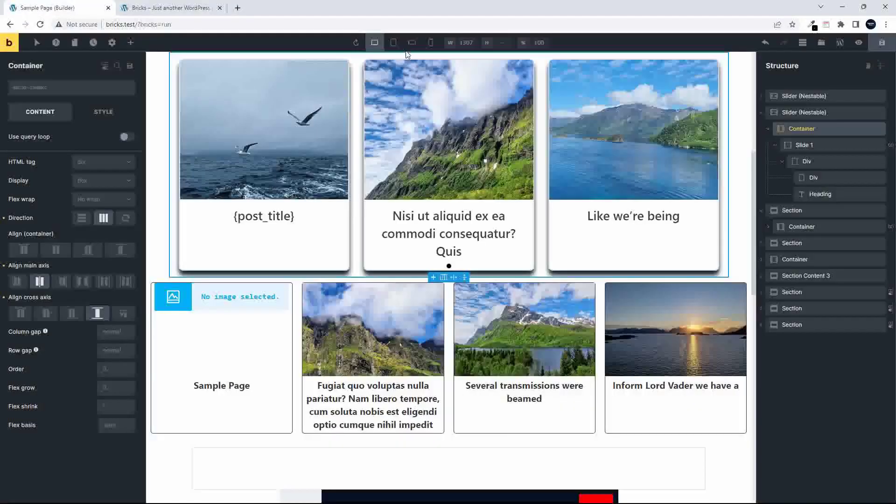
# Set the second slider's padding to 30 on all four linked sides.
pyautogui.click(802, 114)
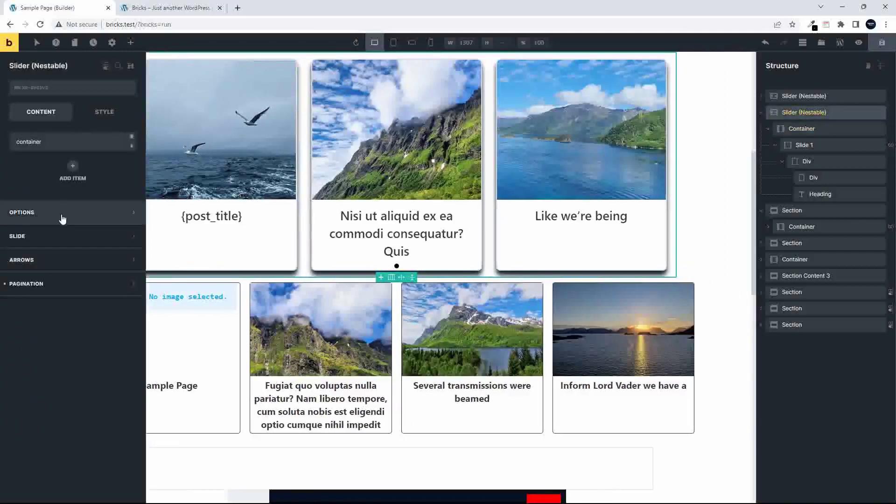
pyautogui.click(105, 112)
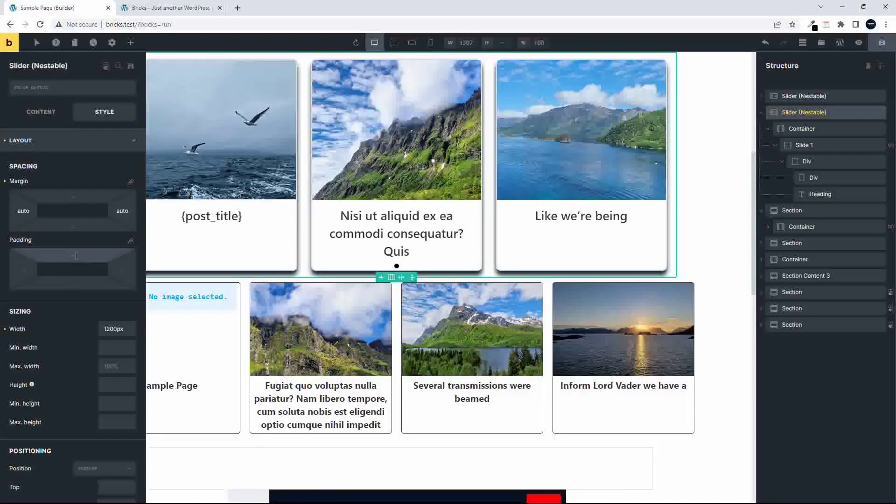
pyautogui.click(95, 254)
pyautogui.write('0')
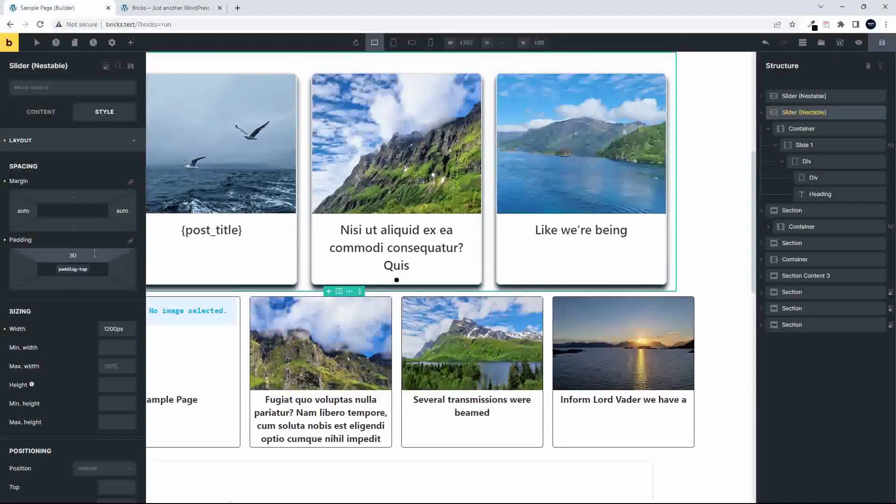
pyautogui.click(132, 242)
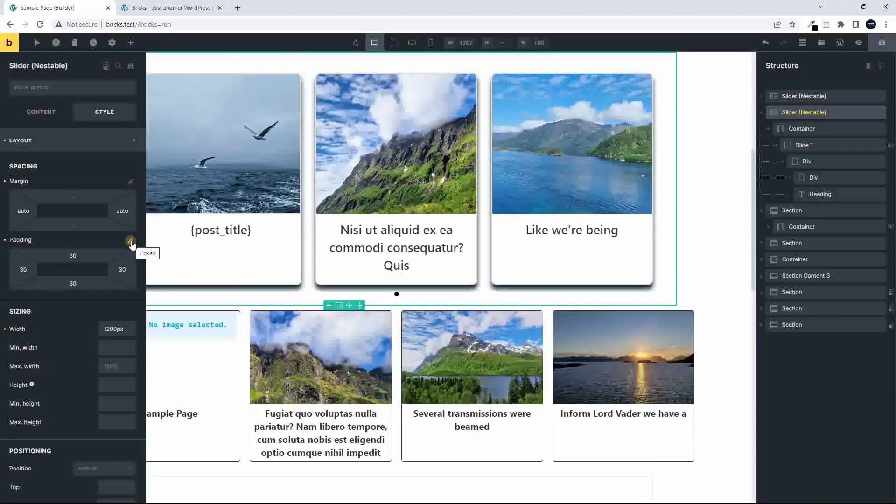
# Set the height of the second slider's Container to 100%.
pyautogui.click(812, 132)
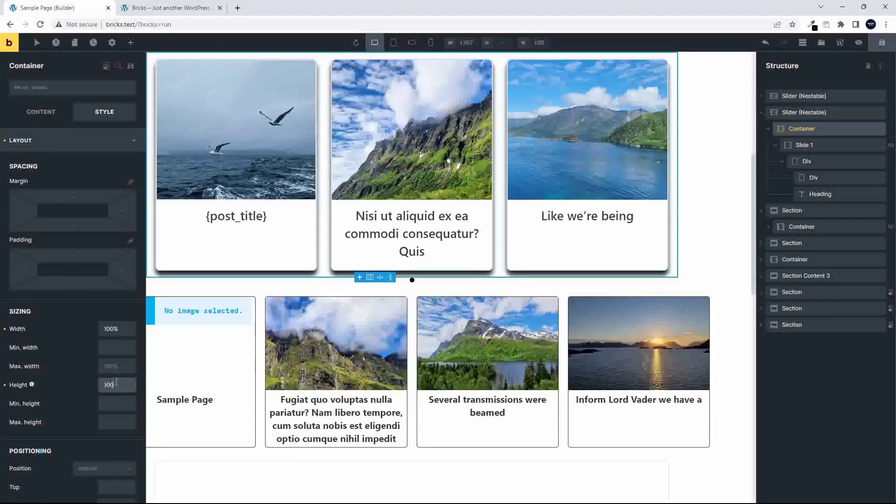
pyautogui.hscroll(-1, 353, 348)
pyautogui.hscroll(1, 199, 420)
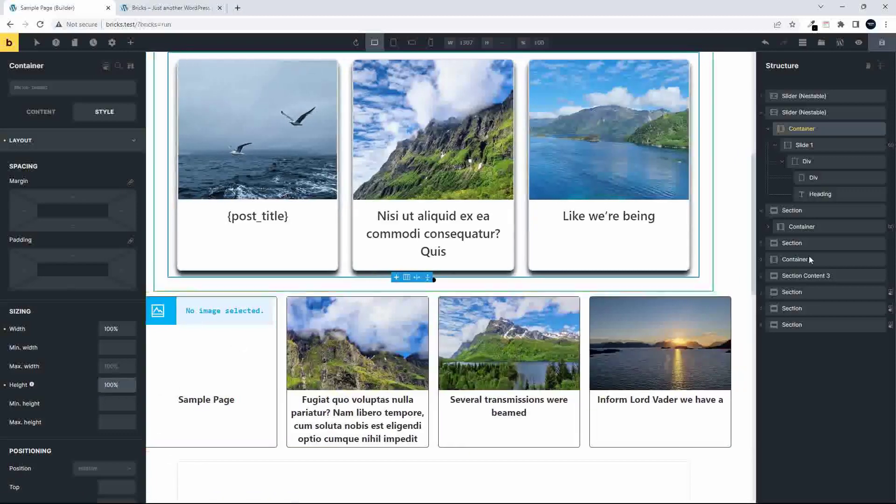
# Save the page and check the second slider's padding and card spacing on the reloaded live page.
pyautogui.click(802, 146)
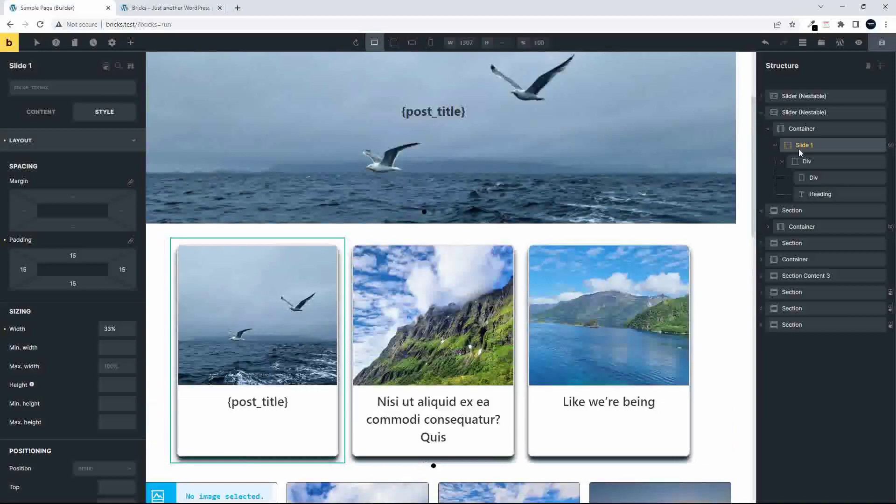
pyautogui.click(881, 43)
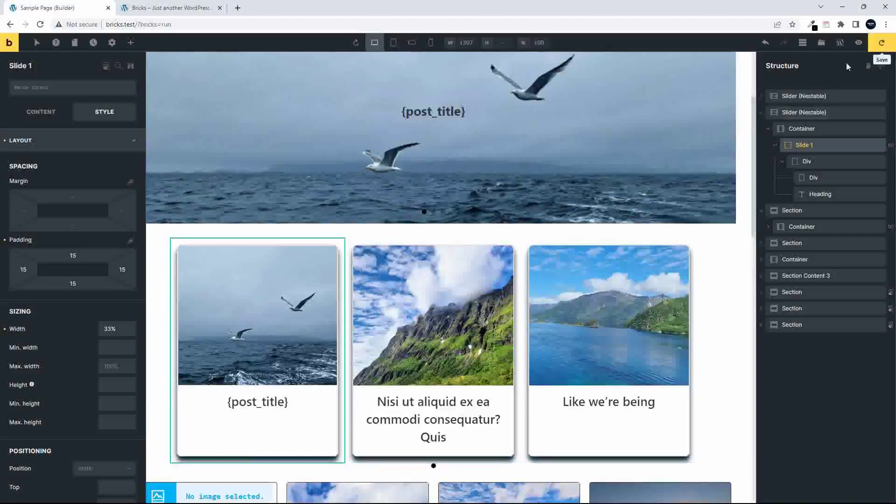
pyautogui.click(163, 8)
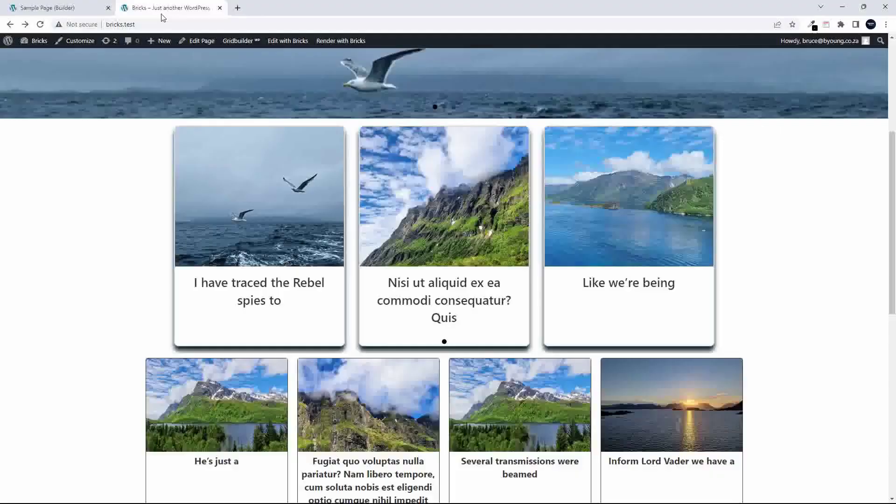
pyautogui.click(41, 25)
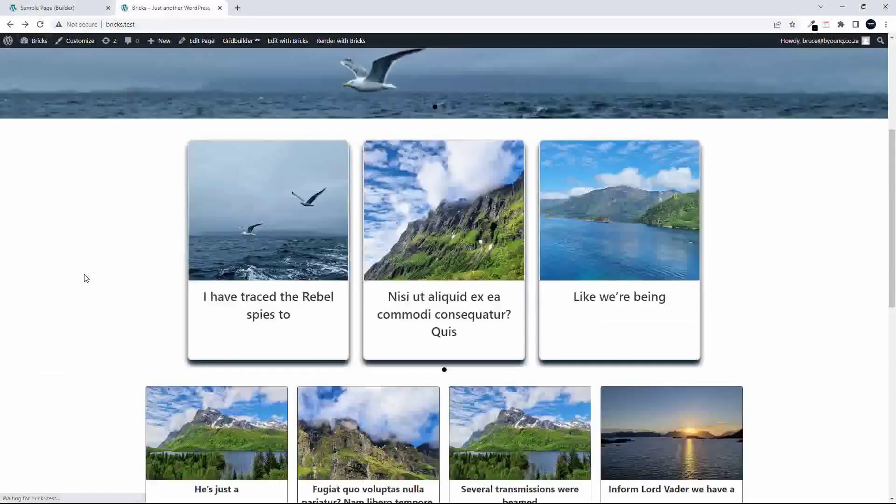
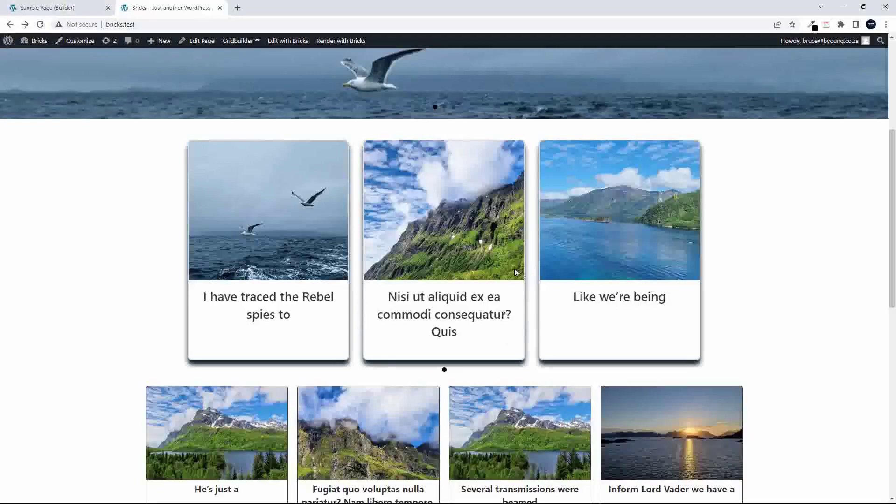
pyautogui.click(52, 8)
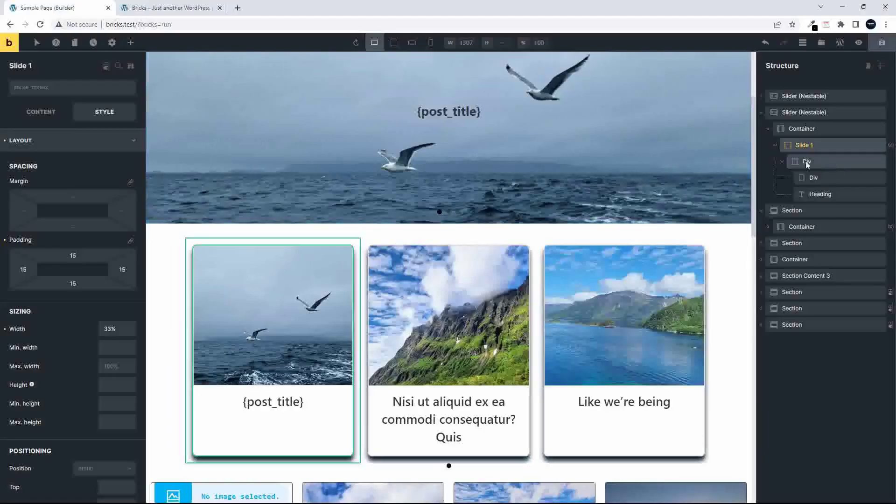
# Set the border width of the card Div inside Slide 1 to 0 on all four linked sides.
pyautogui.click(807, 162)
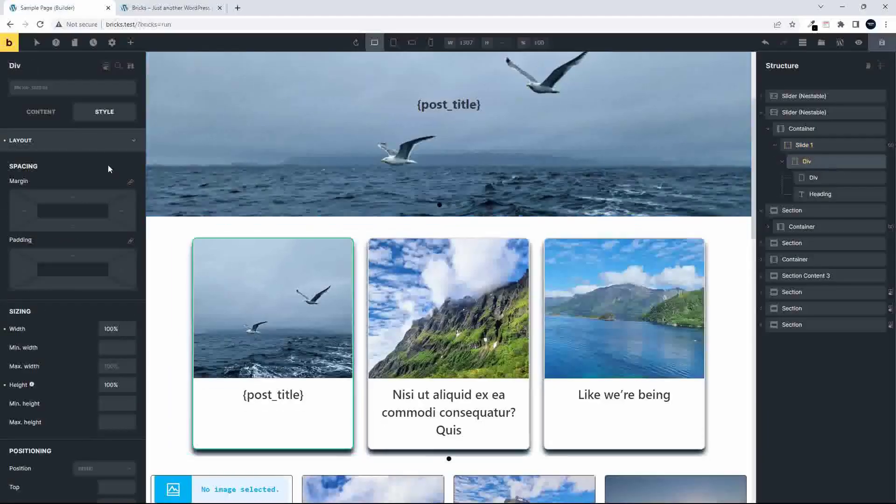
pyautogui.click(134, 143)
pyautogui.click(87, 213)
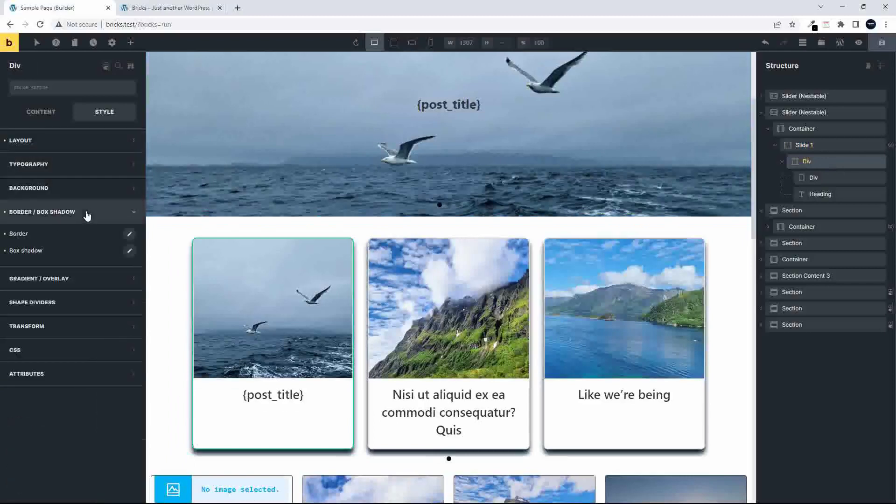
pyautogui.click(129, 234)
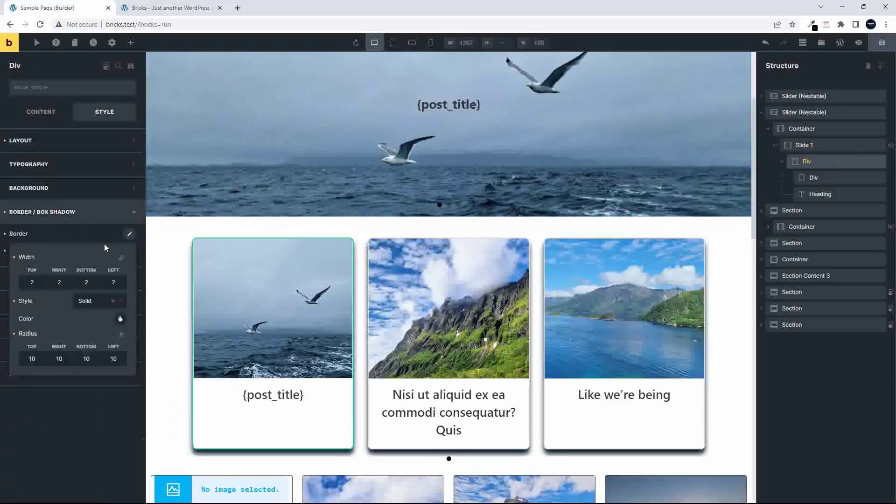
pyautogui.doubleClick(30, 282)
pyautogui.write('1')
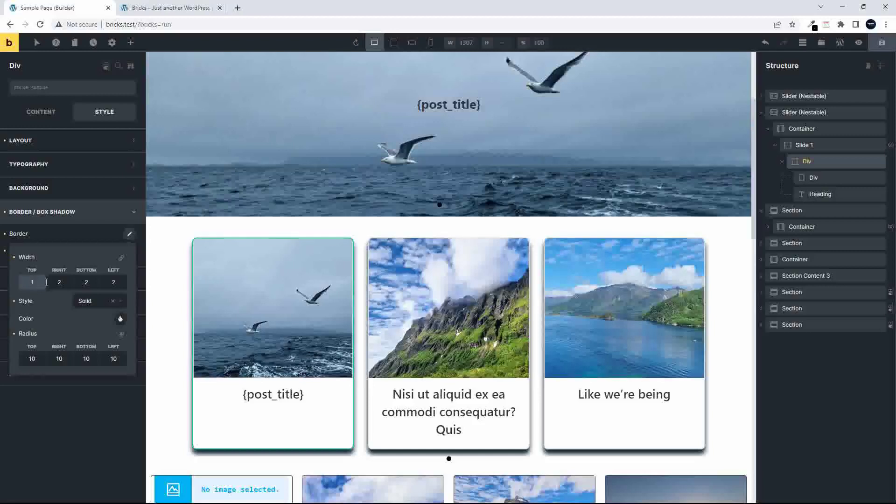
pyautogui.write('0')
pyautogui.press('Delete')
pyautogui.click(121, 260)
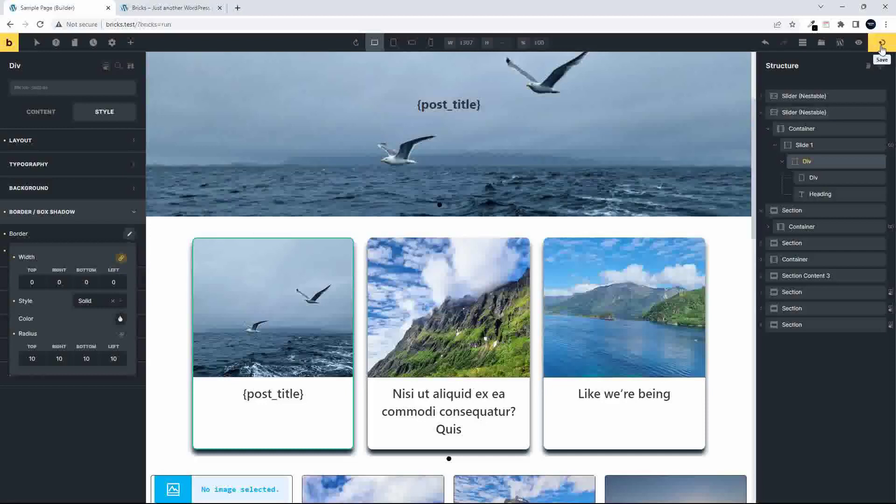
# Set the height of the second slider's Slide 1 to 100%.
pyautogui.click(811, 145)
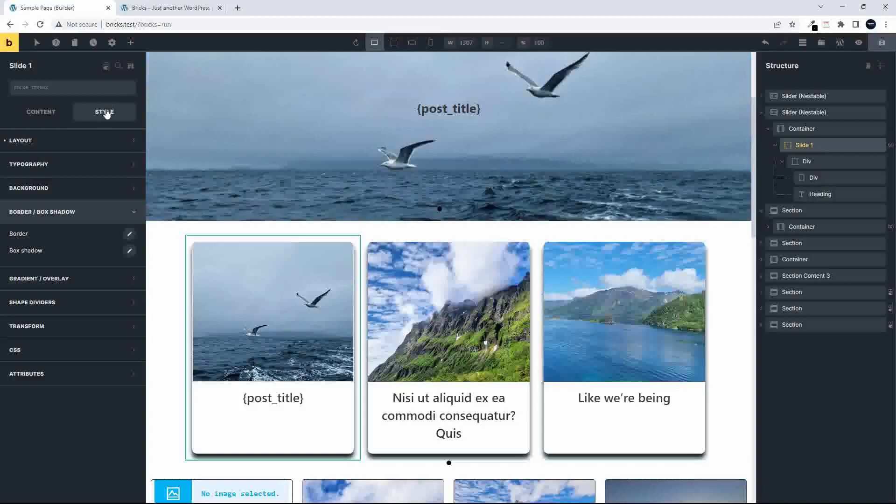
pyautogui.click(66, 140)
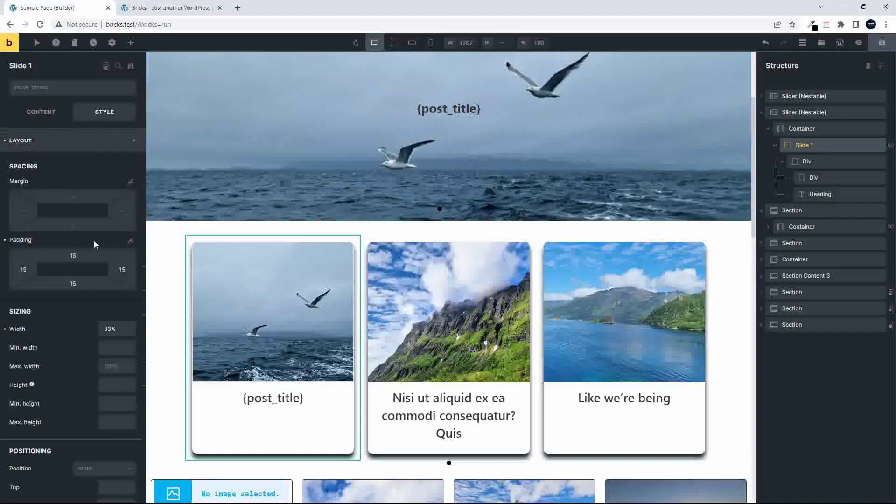
pyautogui.click(109, 390)
pyautogui.write('100')
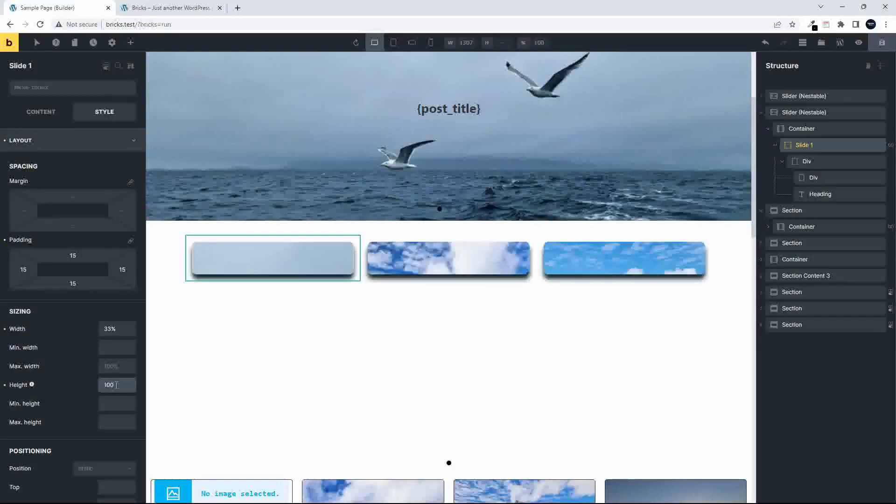
pyautogui.write('%')
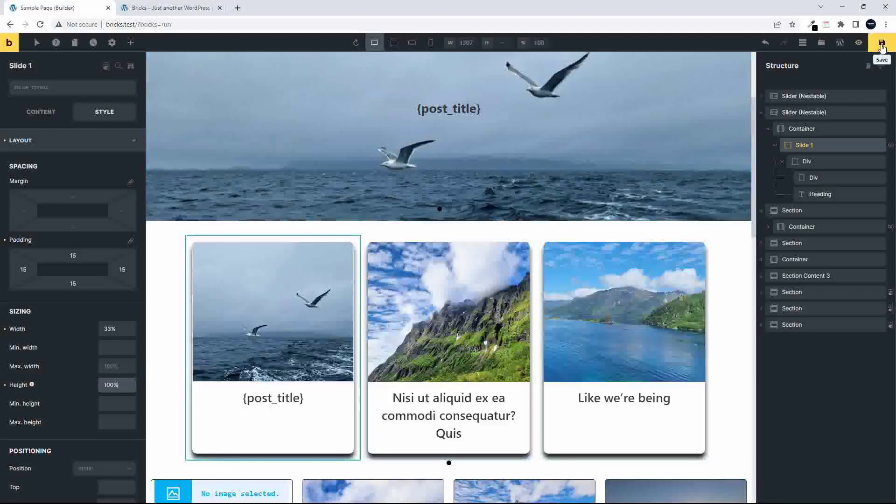
# Set Slide 1's top and bottom padding to 20 each.
pyautogui.click(94, 256)
pyautogui.press('Up')
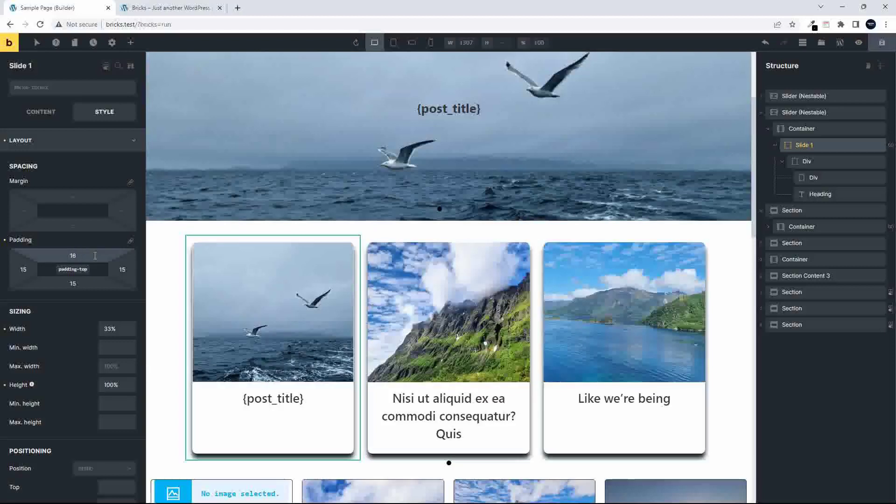
pyautogui.press('Up')
pyautogui.press('Up')
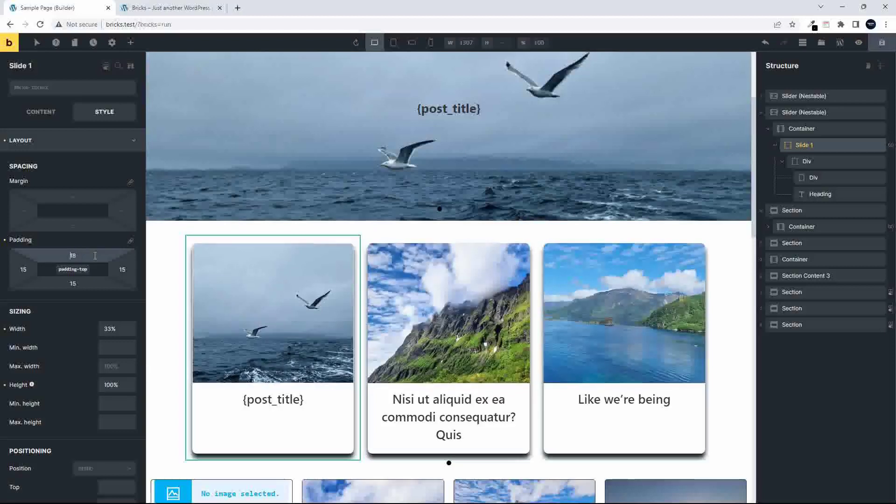
pyautogui.write('20')
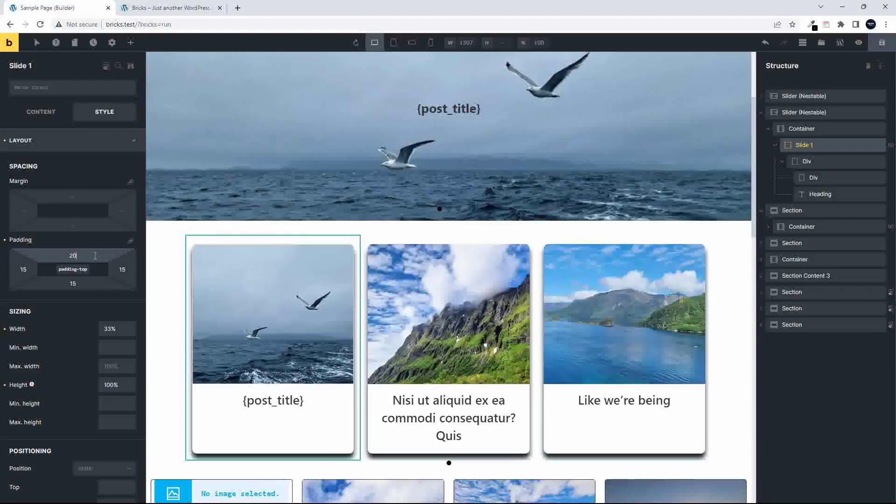
pyautogui.click(94, 286)
pyautogui.write('20')
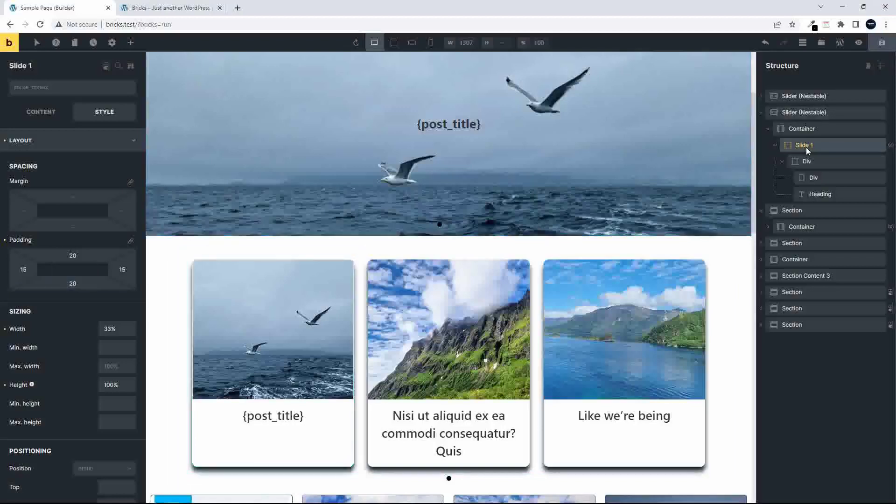
# Save the page and check the borderless cards and their spacing on the reloaded live page.
pyautogui.click(882, 43)
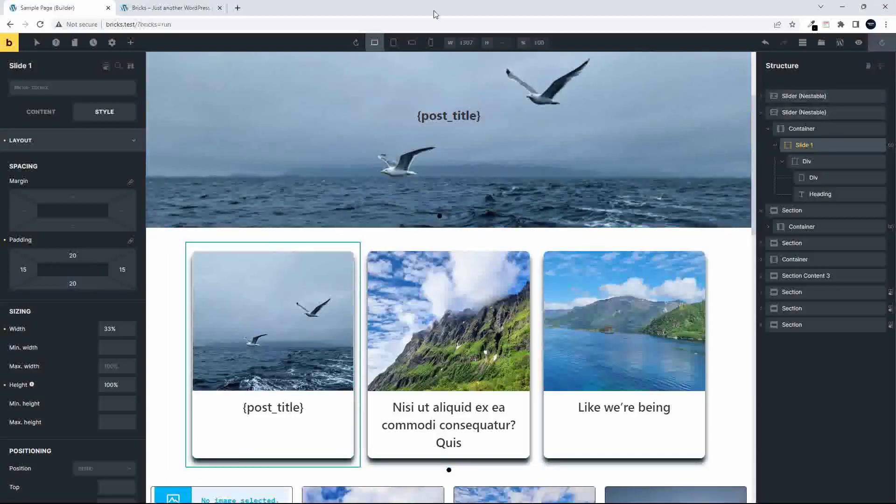
pyautogui.click(174, 8)
pyautogui.click(40, 25)
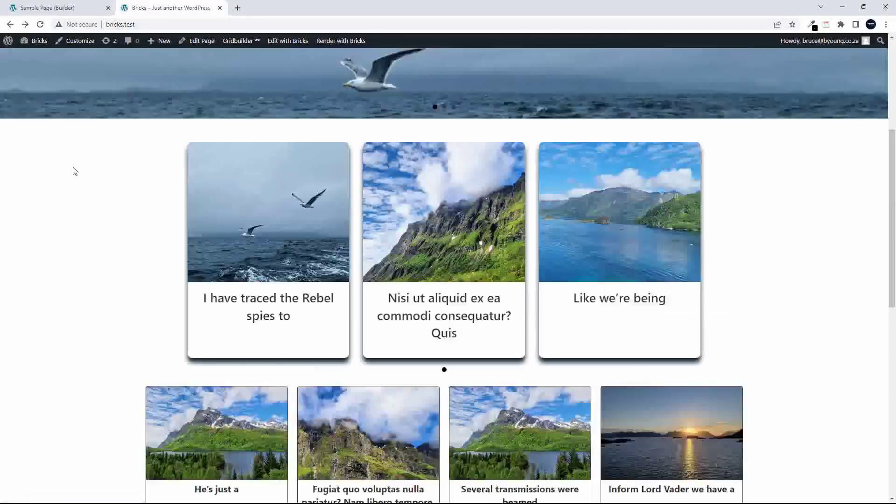
# Return to the builder and turn on the navigation arrows for the second slider.
pyautogui.click(47, 8)
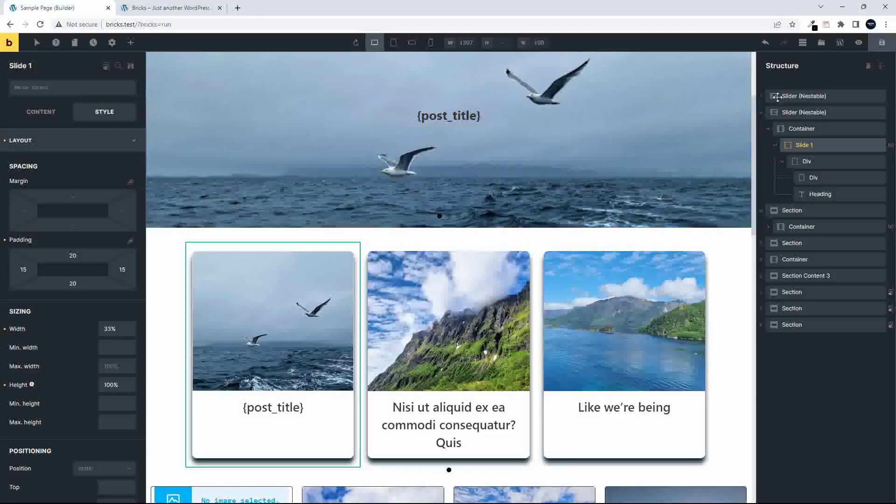
pyautogui.click(794, 113)
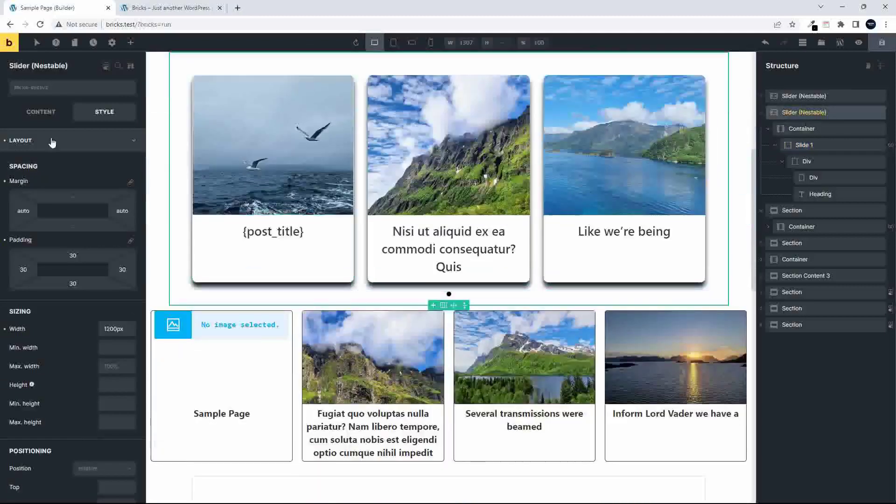
pyautogui.click(52, 141)
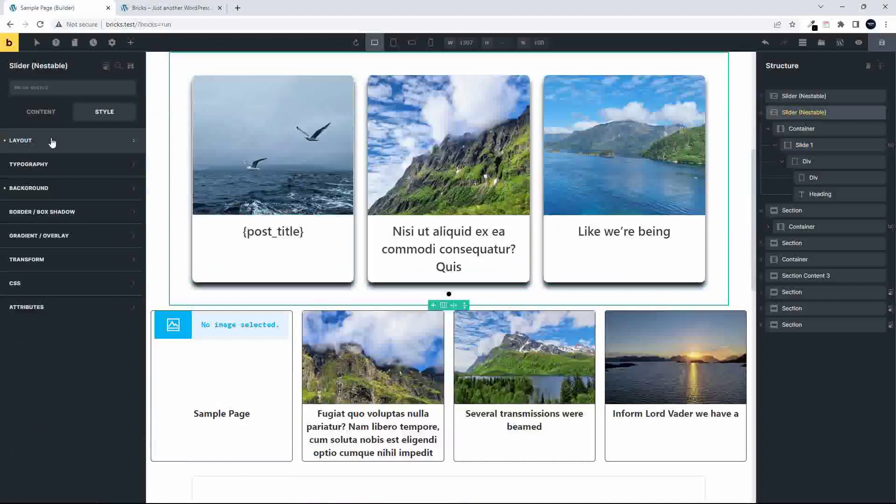
pyautogui.click(42, 113)
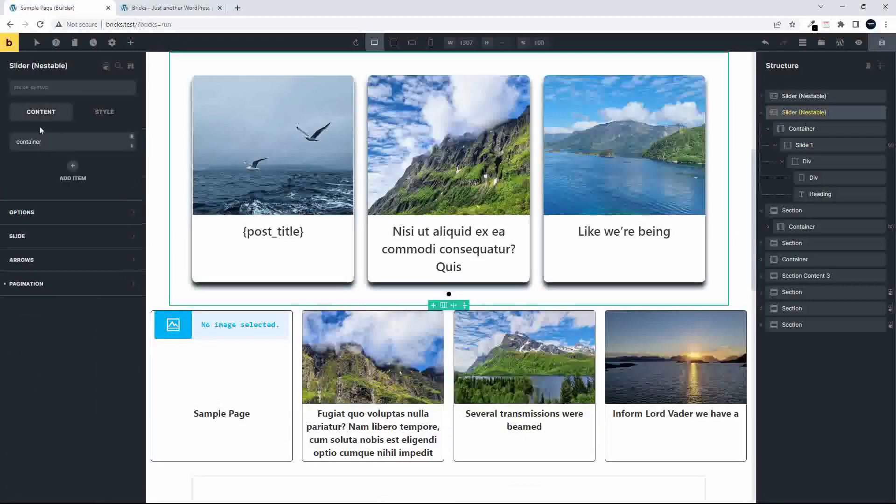
pyautogui.click(43, 260)
pyautogui.click(127, 281)
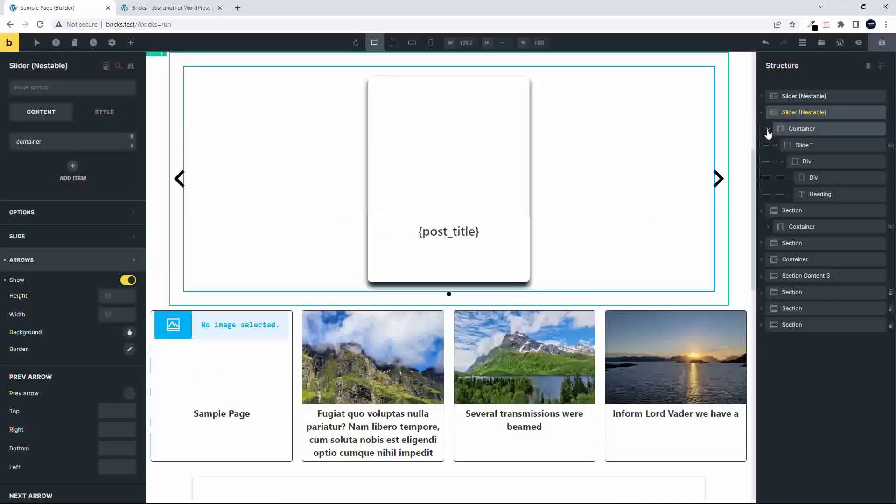
# Duplicate the Container inside the second slider to add another group of cards.
pyautogui.click(768, 130)
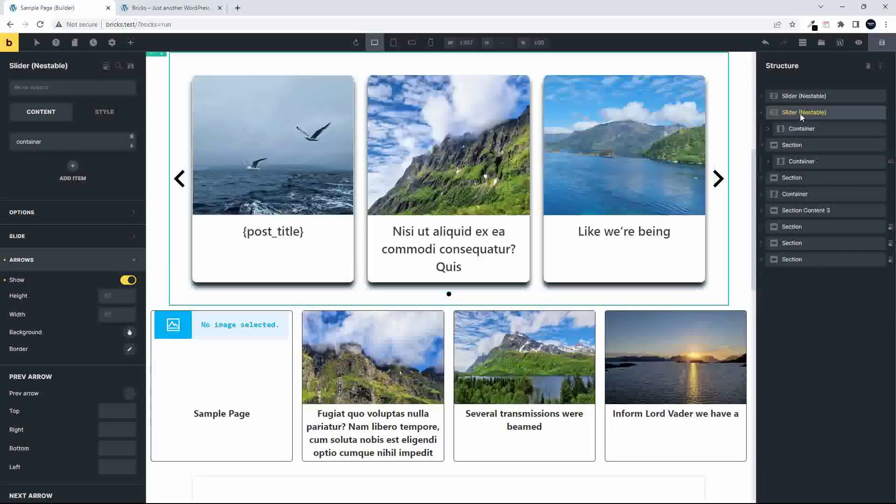
pyautogui.click(799, 129)
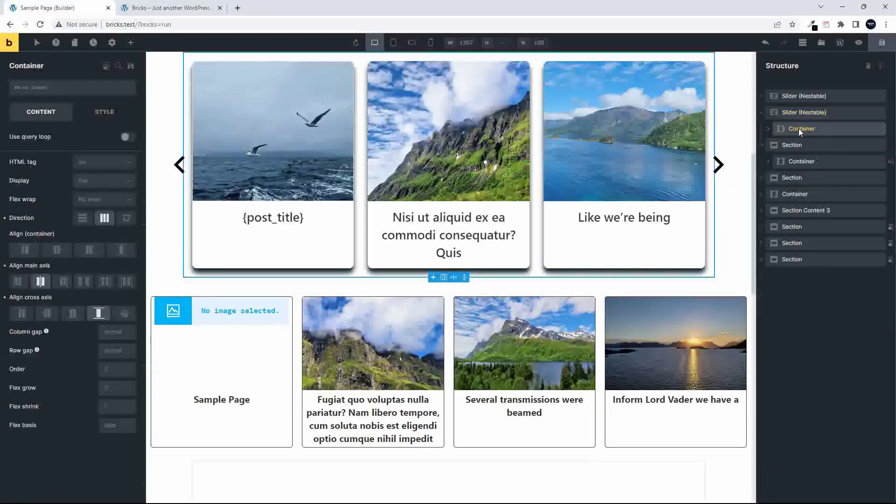
pyautogui.rightClick(799, 128)
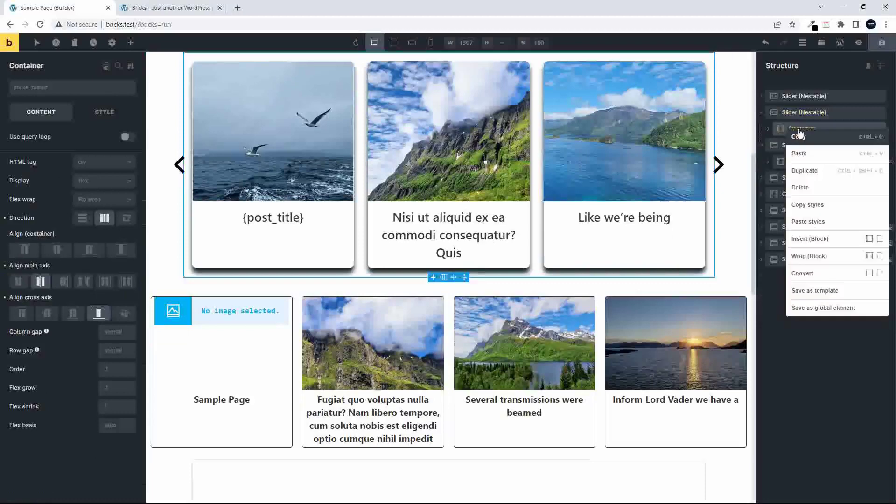
pyautogui.click(804, 171)
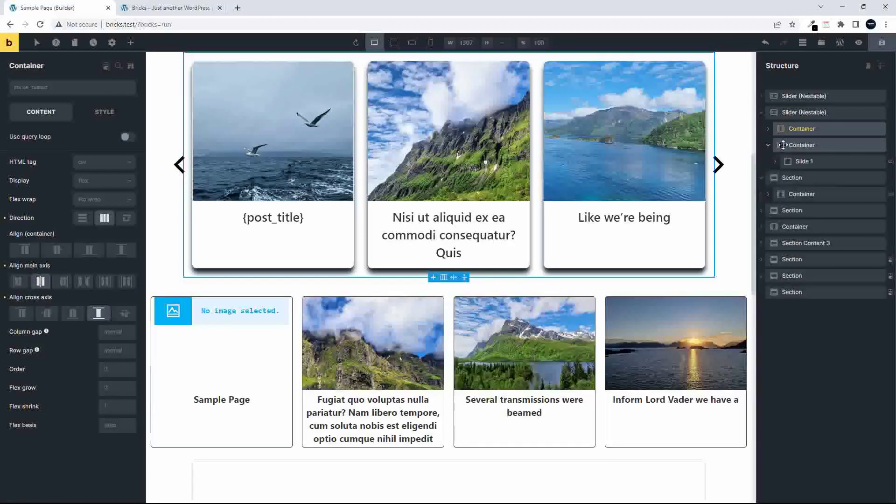
# Set the query offset of the duplicated Container's Slide 1 to 3.
pyautogui.click(790, 144)
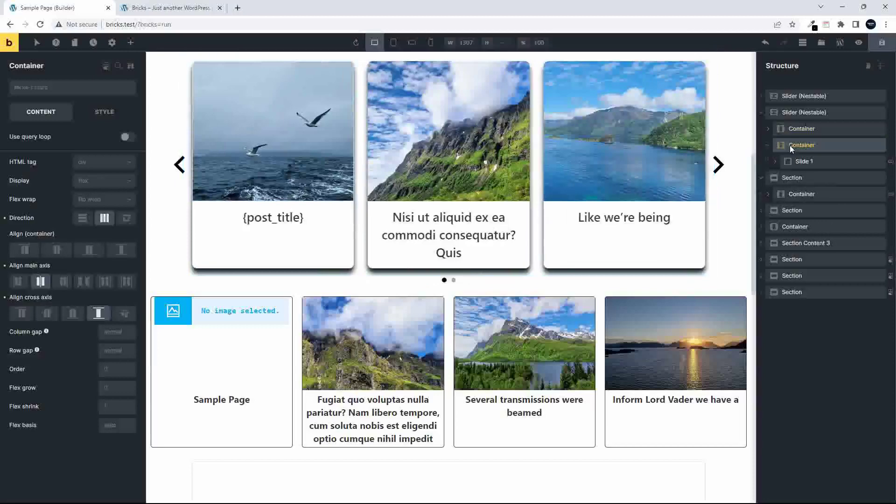
pyautogui.click(776, 162)
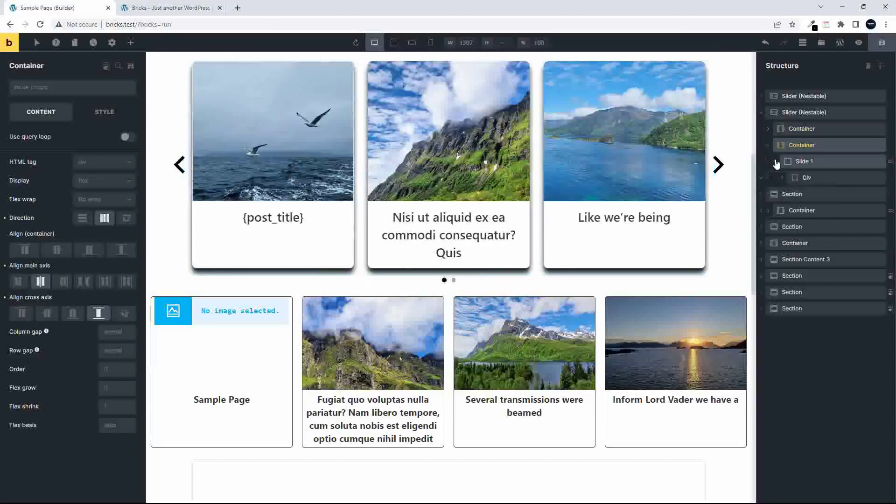
pyautogui.click(803, 162)
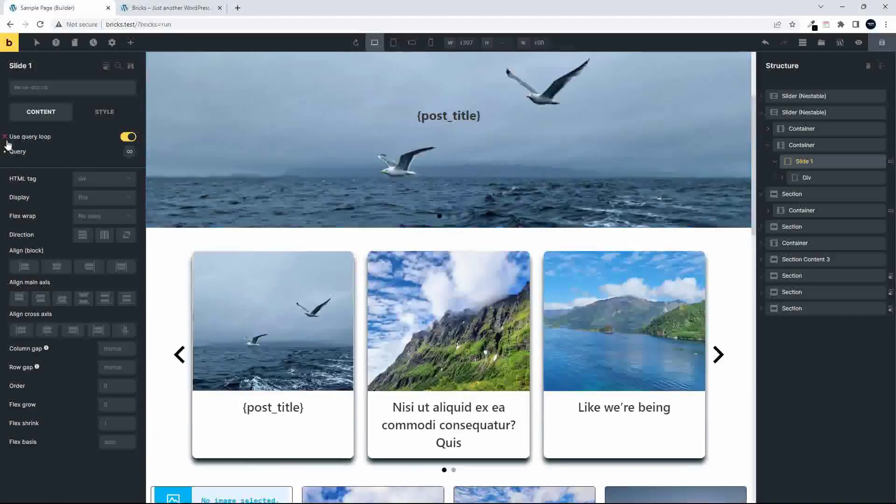
pyautogui.click(130, 152)
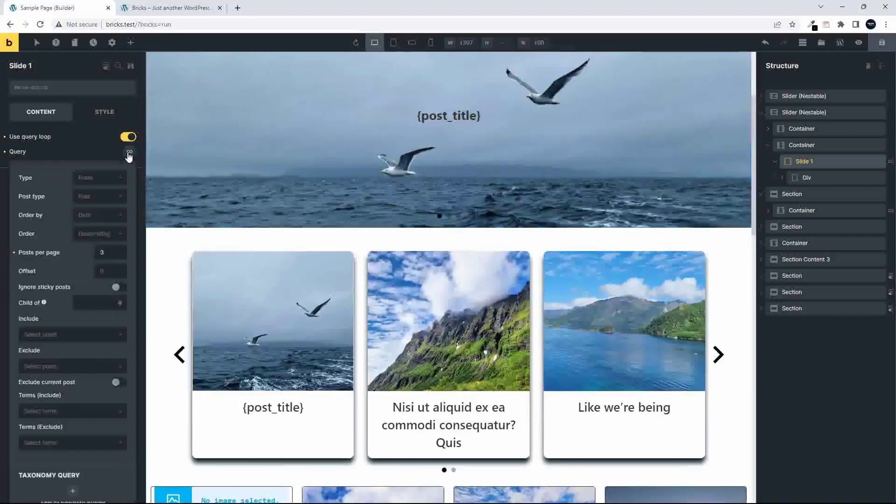
pyautogui.click(112, 271)
pyautogui.write('0')
# Reload the live page and advance the second slider to its next group of cards to check them.
pyautogui.click(166, 10)
pyautogui.click(40, 24)
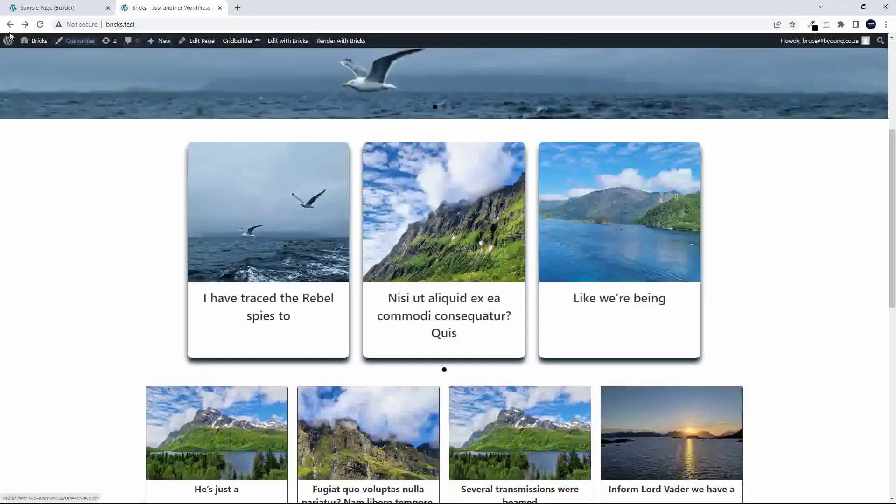
pyautogui.click(40, 24)
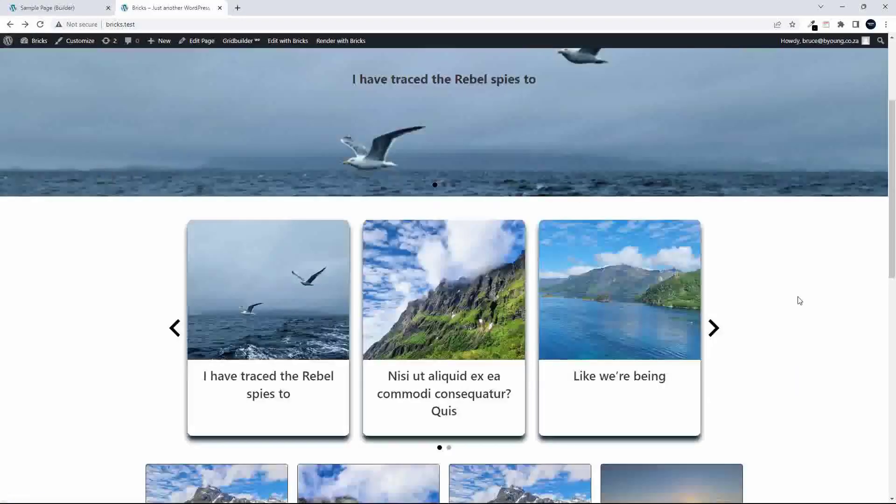
pyautogui.click(715, 331)
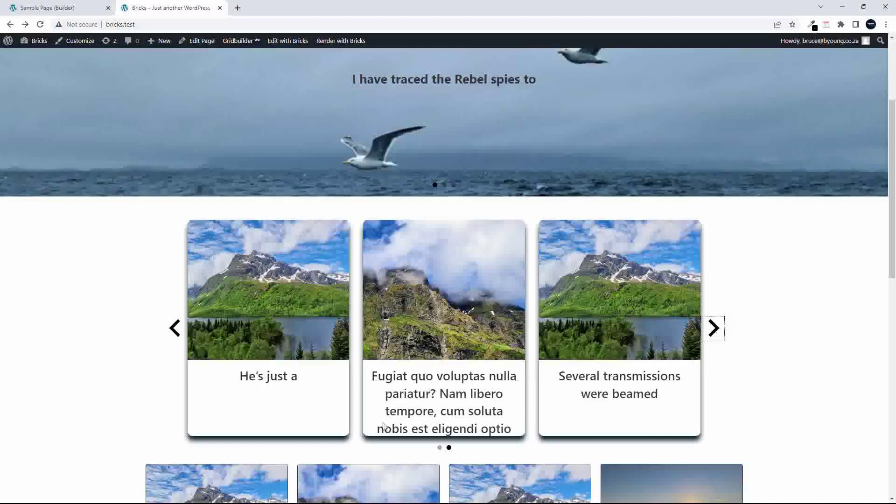
# Return to the builder, set the font weight of the first card group's post title heading to 400, and save the page.
pyautogui.click(62, 9)
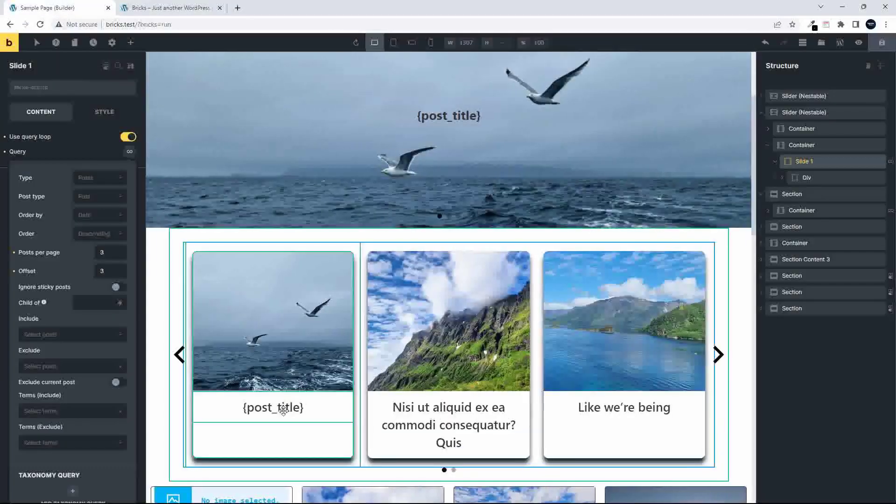
pyautogui.click(285, 409)
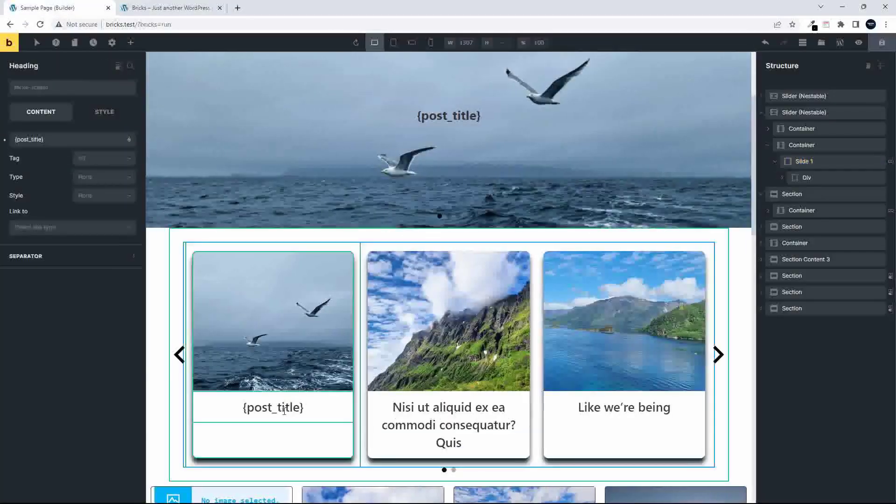
pyautogui.click(104, 116)
pyautogui.click(57, 164)
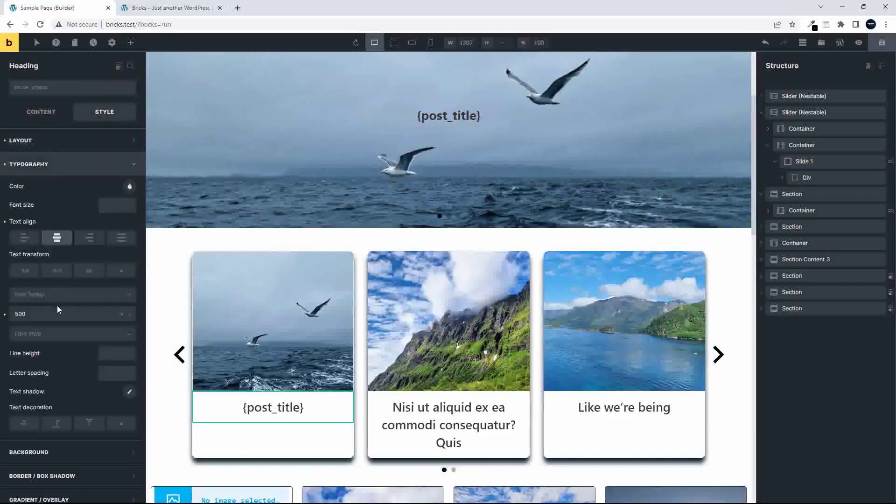
pyautogui.click(45, 314)
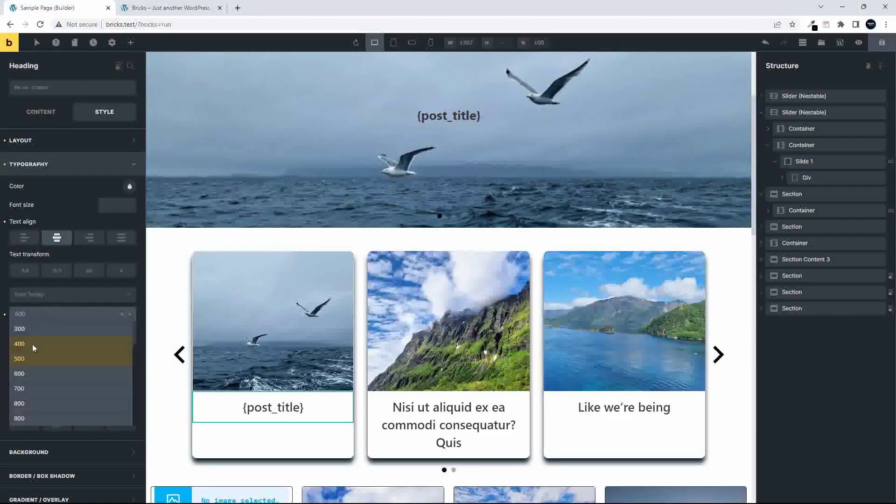
pyautogui.click(32, 343)
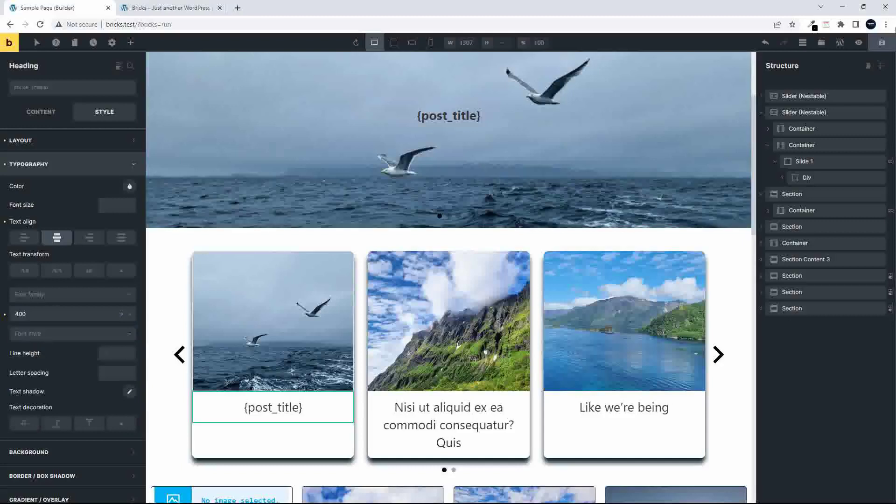
pyautogui.click(882, 42)
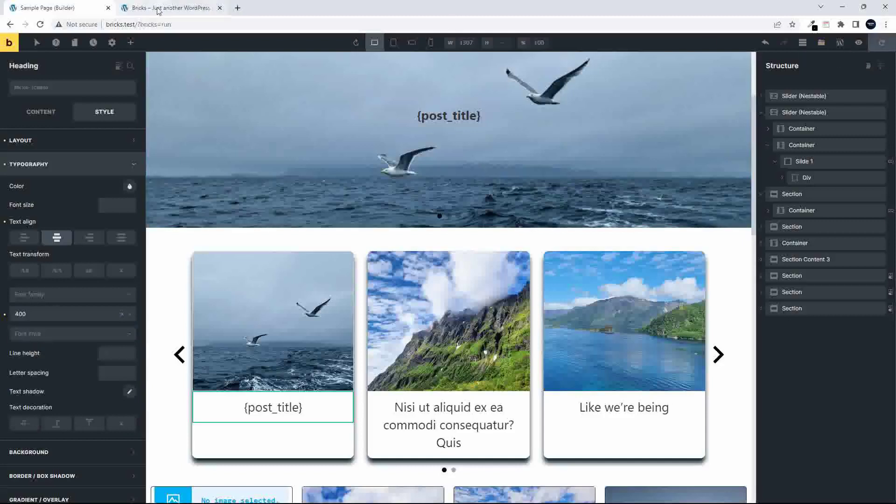
# Reload the live page, compare the title weight in both card groups of the second slider, and return to the builder.
pyautogui.click(158, 10)
pyautogui.click(40, 24)
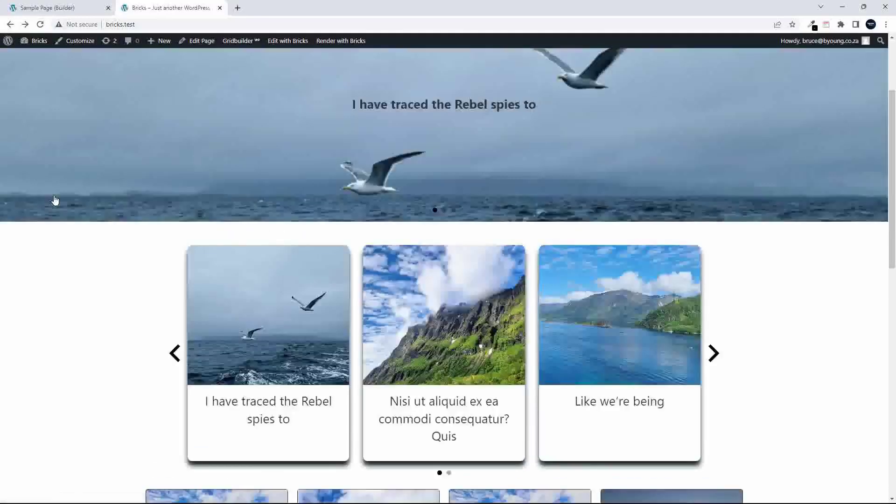
pyautogui.click(713, 354)
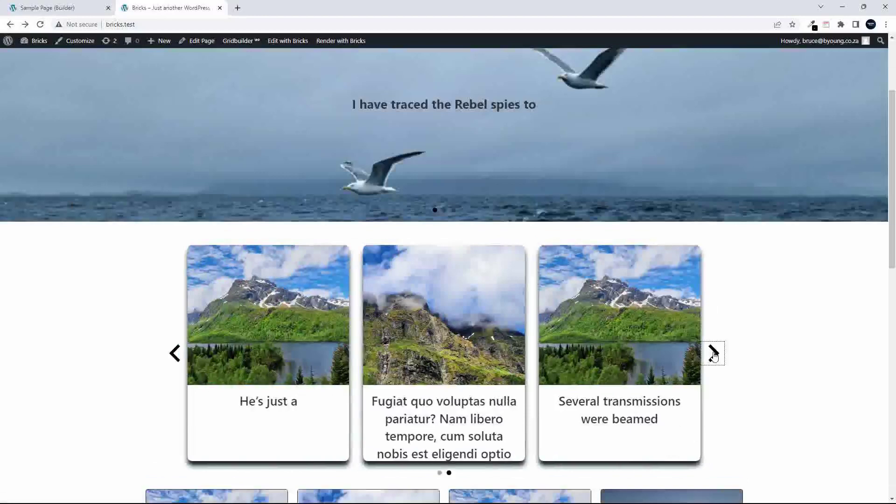
pyautogui.press('F5')
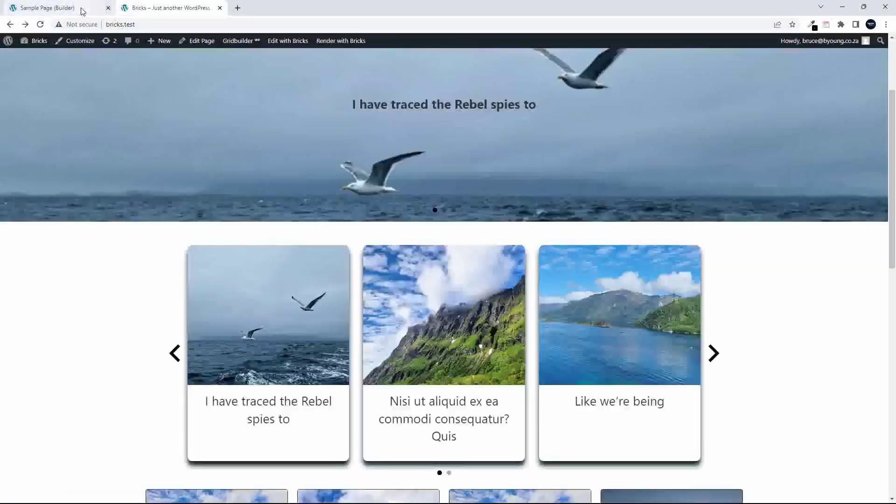
pyautogui.click(70, 8)
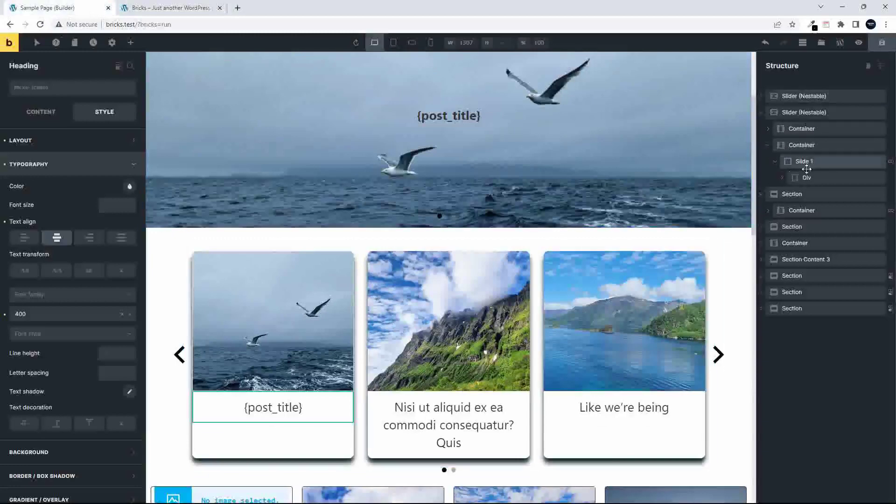
# Set the font weight of the second container's slide heading to 400 and advance the card slider preview.
pyautogui.click(782, 179)
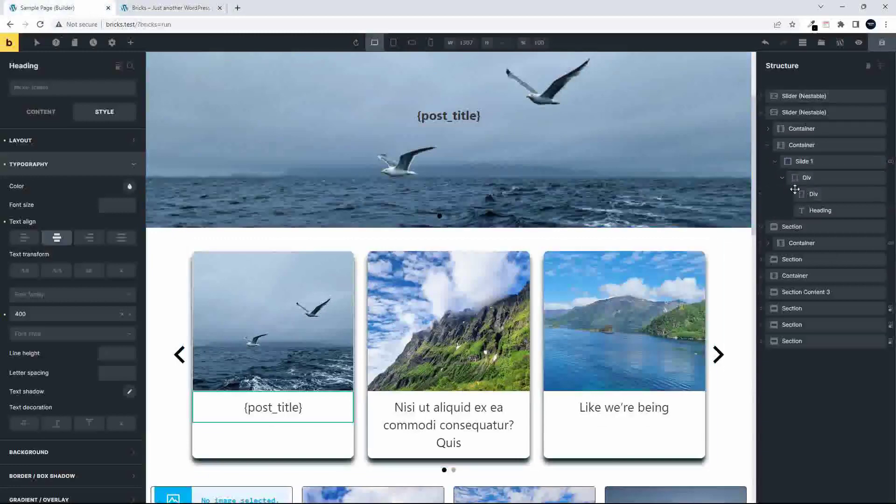
pyautogui.click(816, 213)
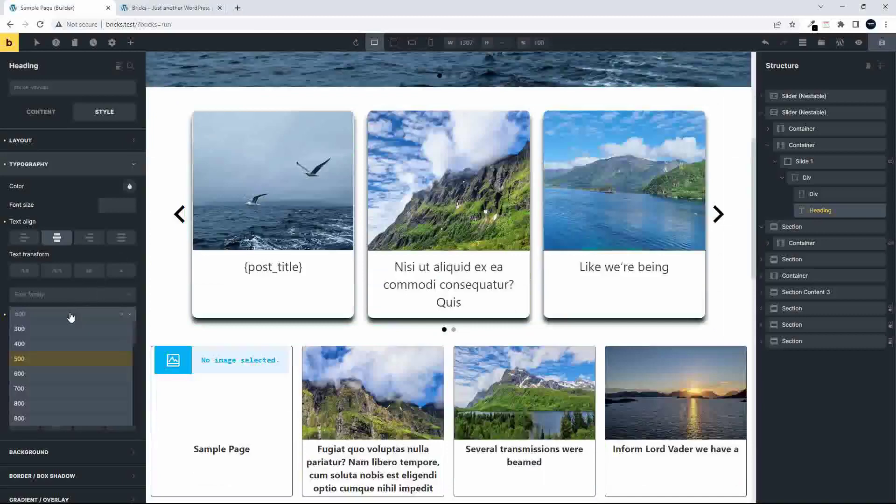
pyautogui.click(39, 345)
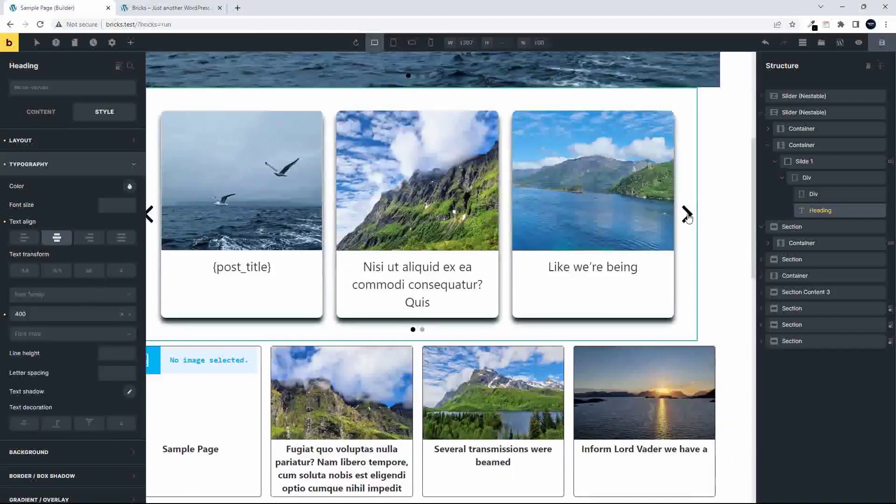
pyautogui.click(695, 213)
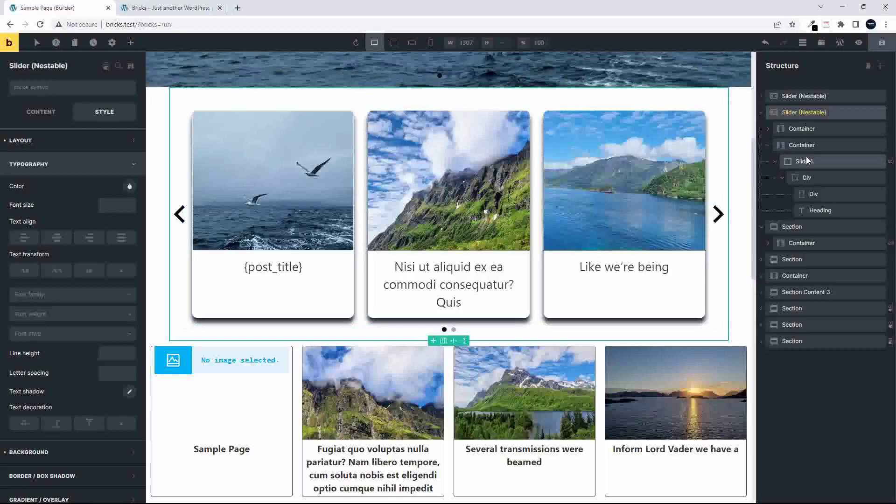
# Set the card slider's height to auto in its slider options and save the page.
pyautogui.click(807, 144)
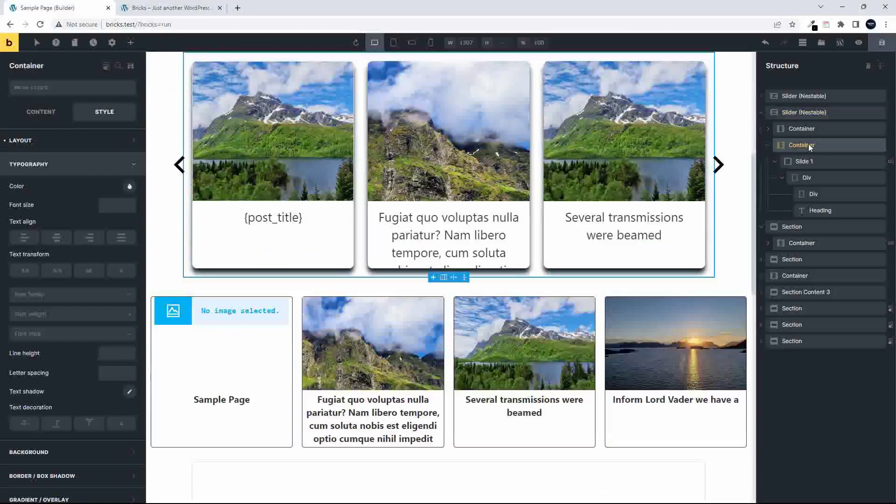
pyautogui.click(791, 113)
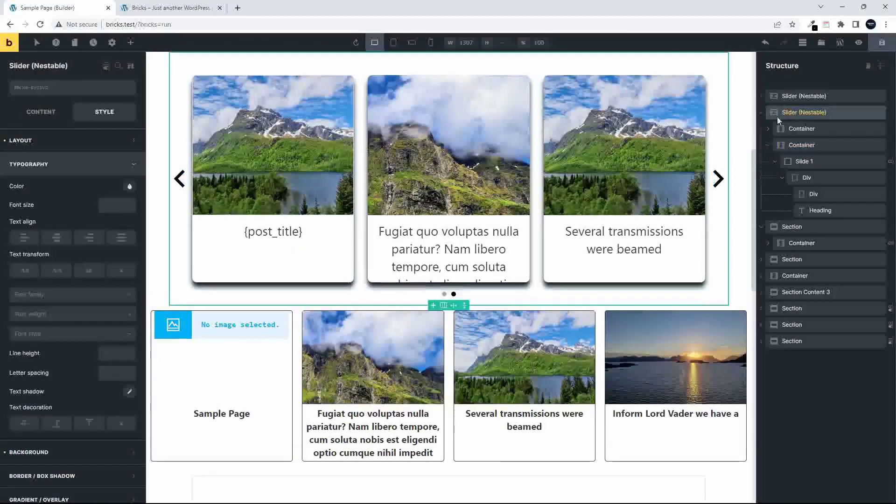
pyautogui.click(64, 141)
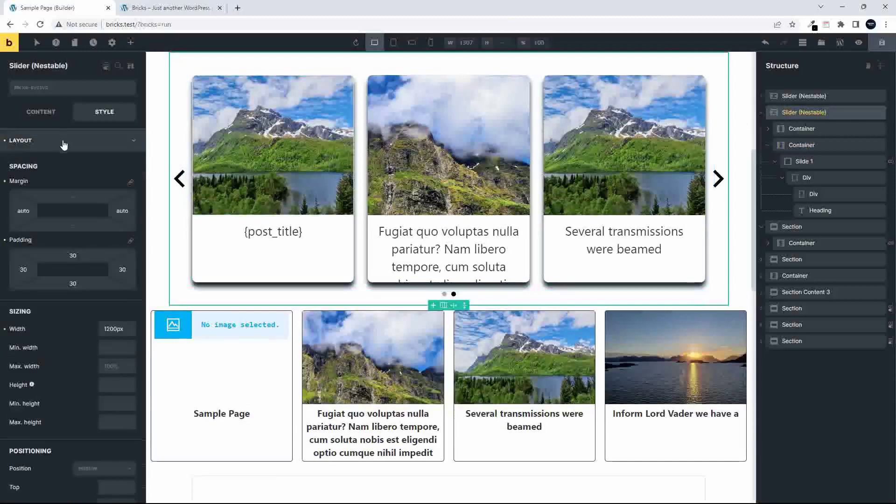
pyautogui.click(29, 116)
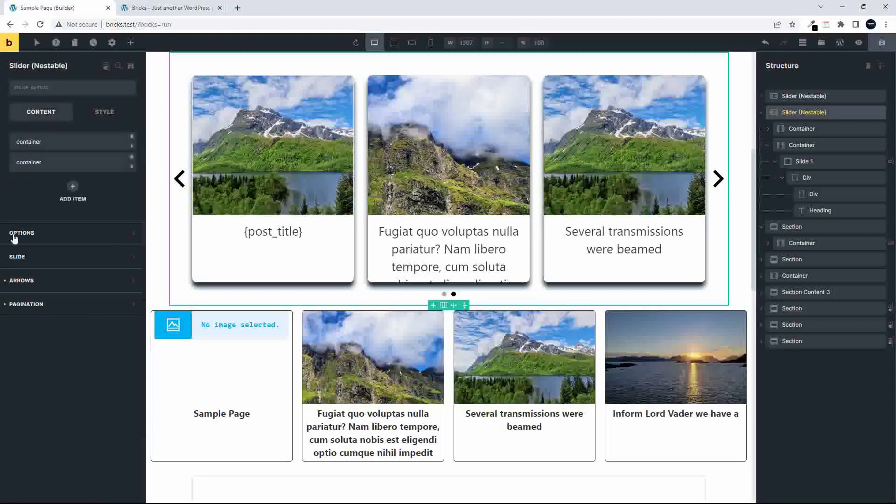
pyautogui.click(28, 257)
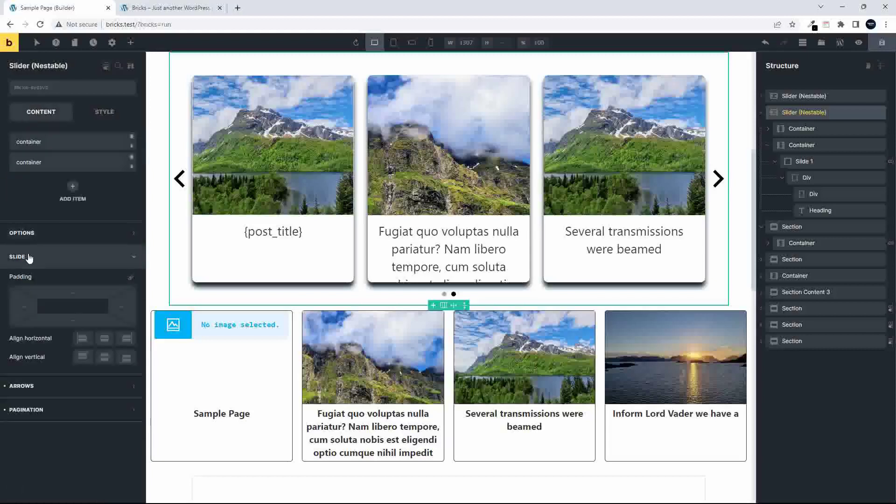
pyautogui.click(28, 257)
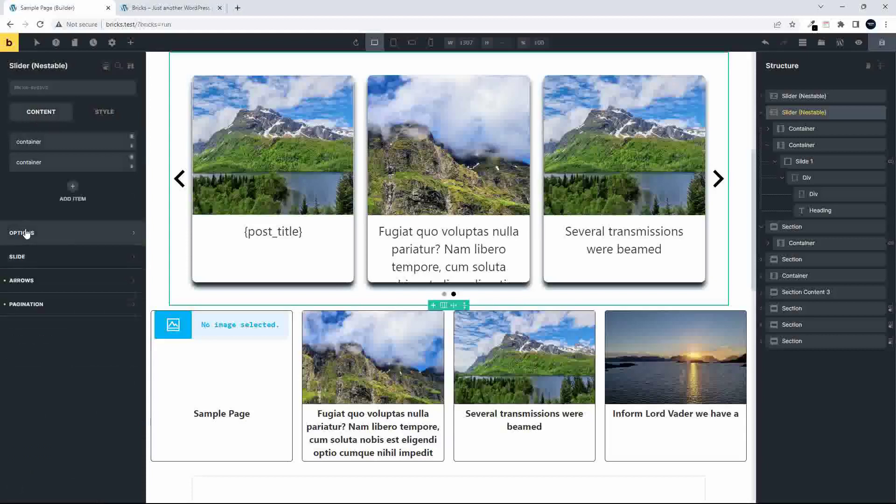
pyautogui.click(26, 234)
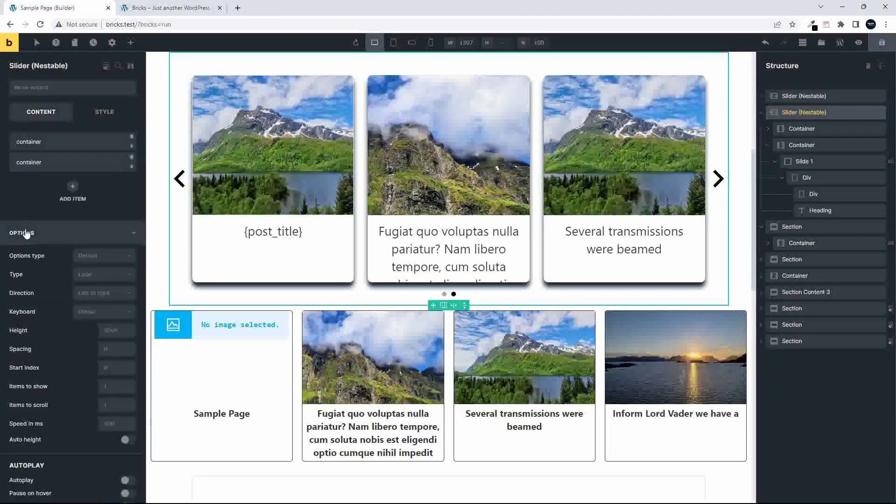
pyautogui.click(119, 332)
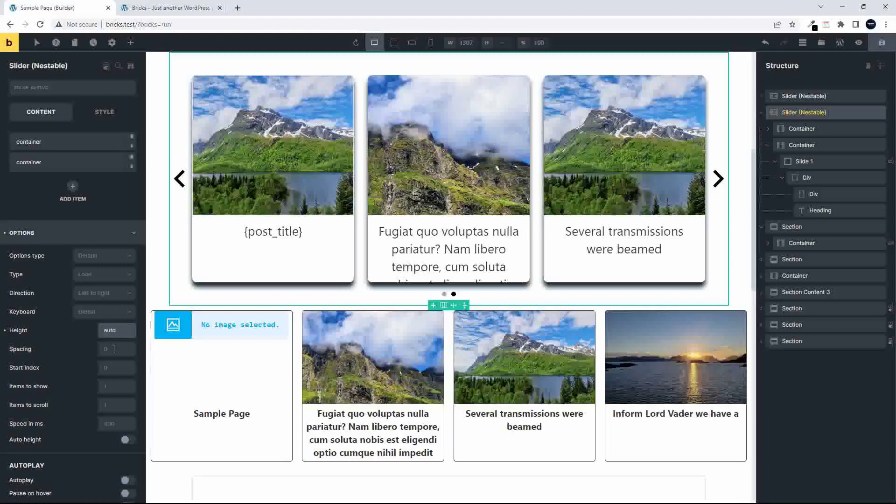
pyautogui.write('auto')
pyautogui.moveTo(123, 329); pyautogui.dragTo(100, 333)
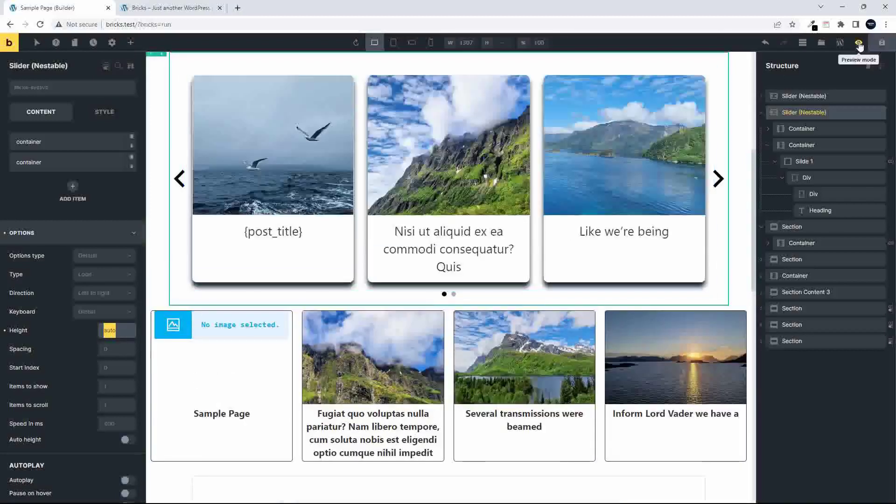
pyautogui.click(880, 46)
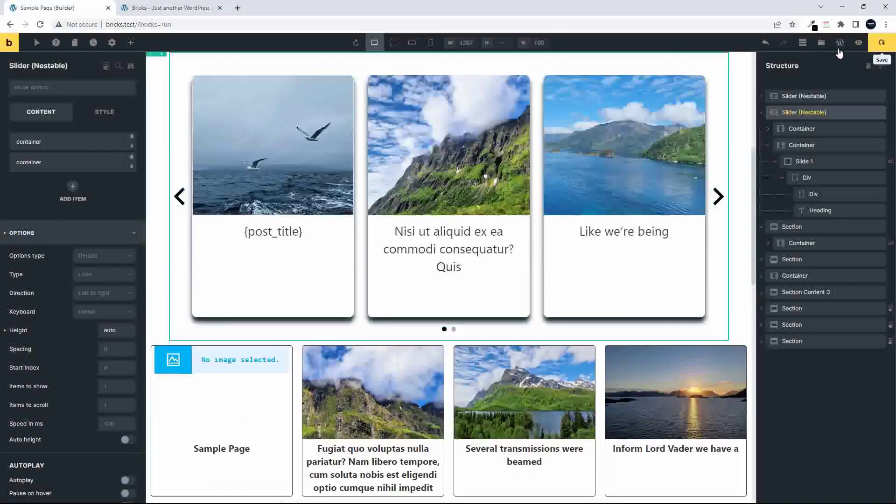
# Reload the live page and advance the card slider to check the card heights and titles.
pyautogui.click(164, 8)
pyautogui.click(40, 25)
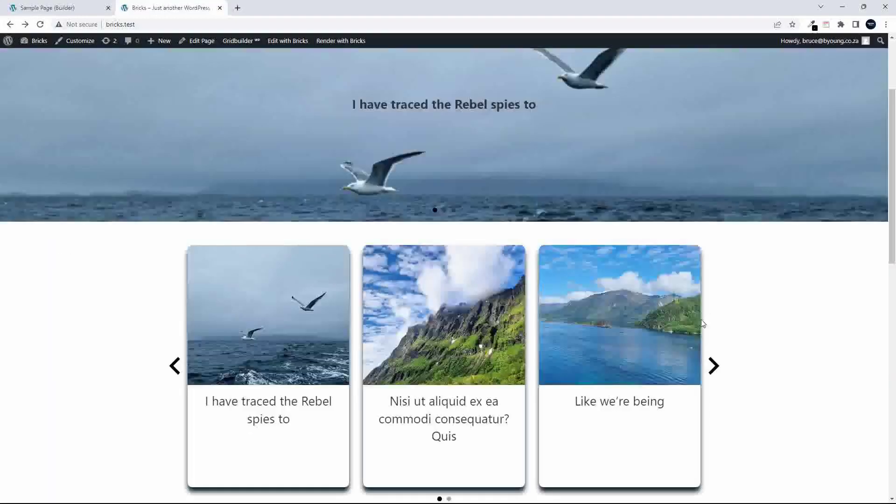
pyautogui.click(714, 371)
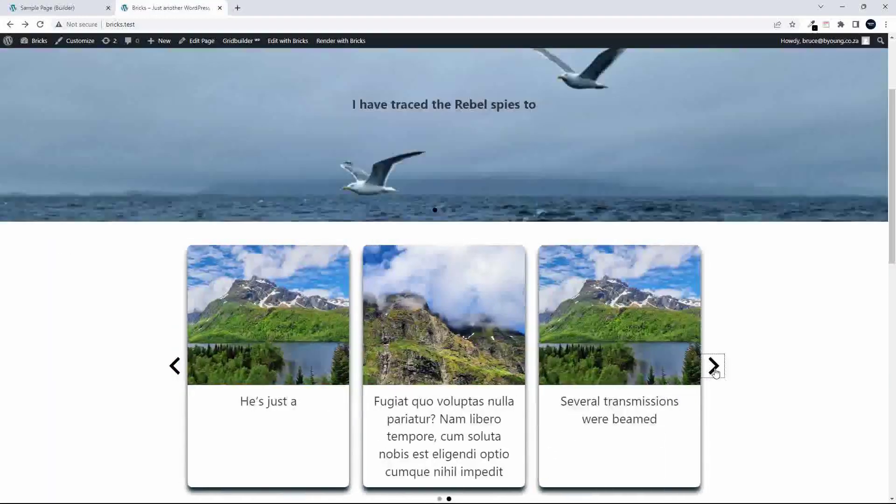
pyautogui.click(714, 371)
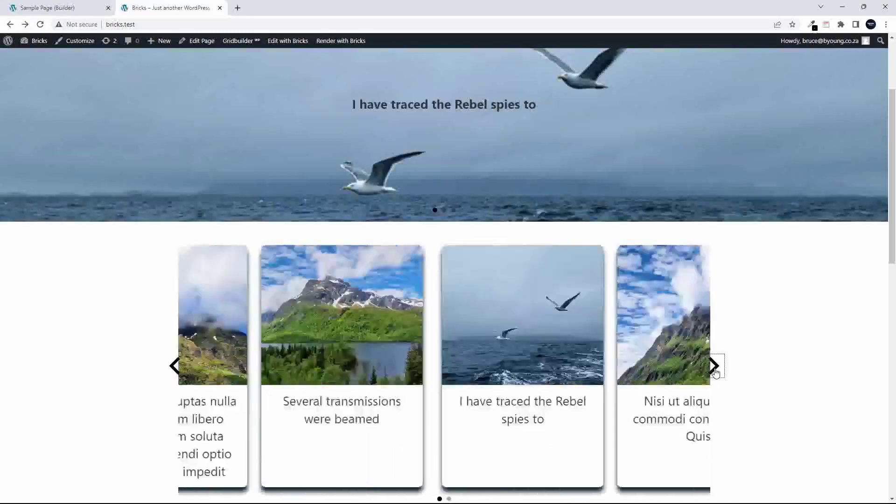
pyautogui.scroll(-2, 740, 372)
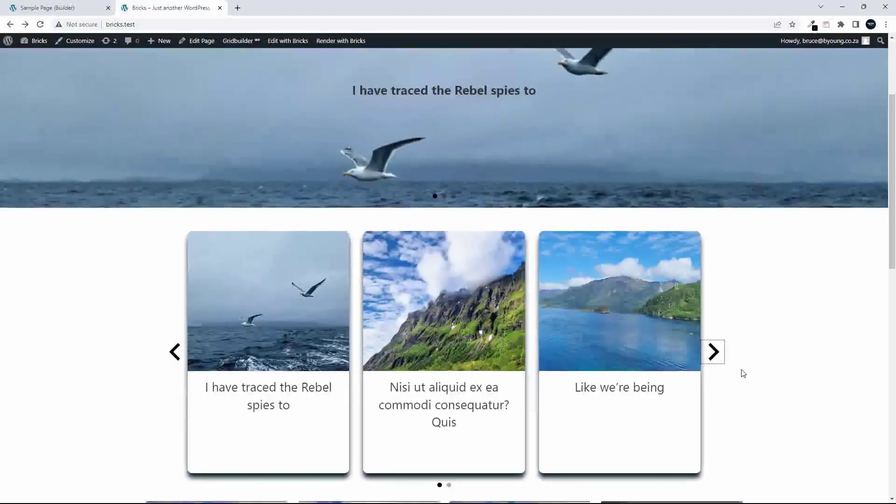
pyautogui.click(714, 288)
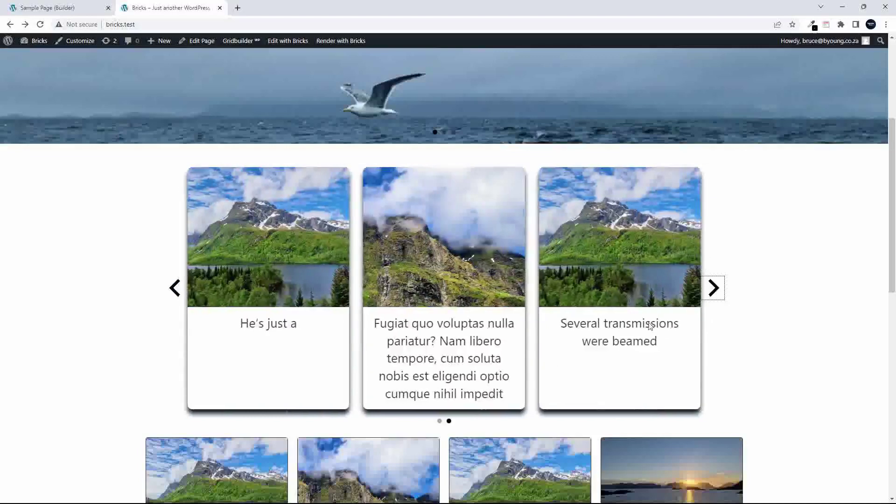
# Inspect the slide heading's content settings in the builder and cycle repeatedly through the cards on the live page.
pyautogui.click(72, 8)
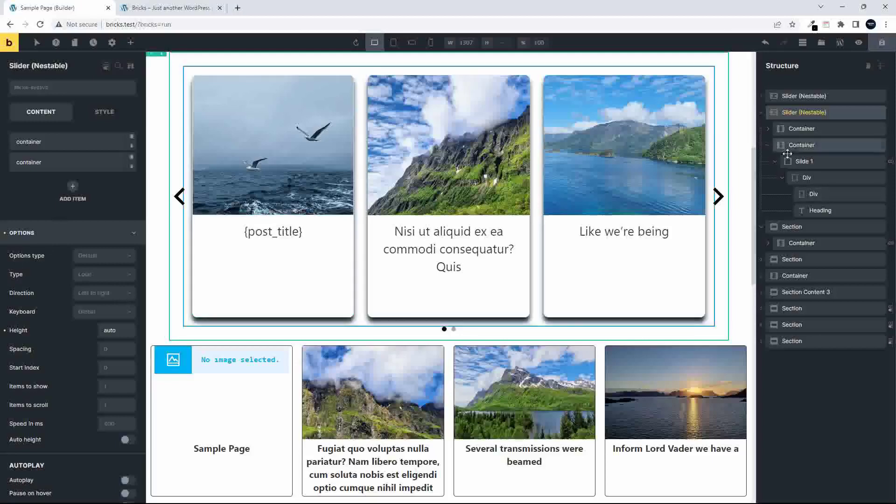
pyautogui.click(824, 210)
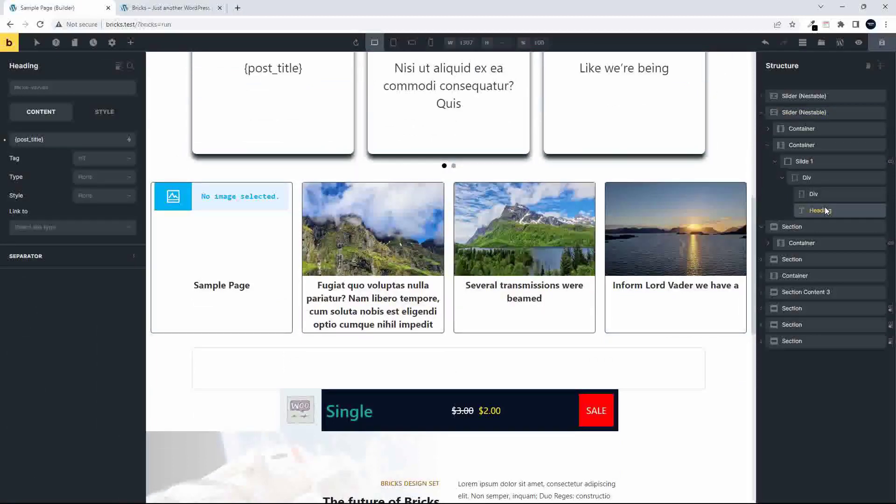
pyautogui.click(174, 8)
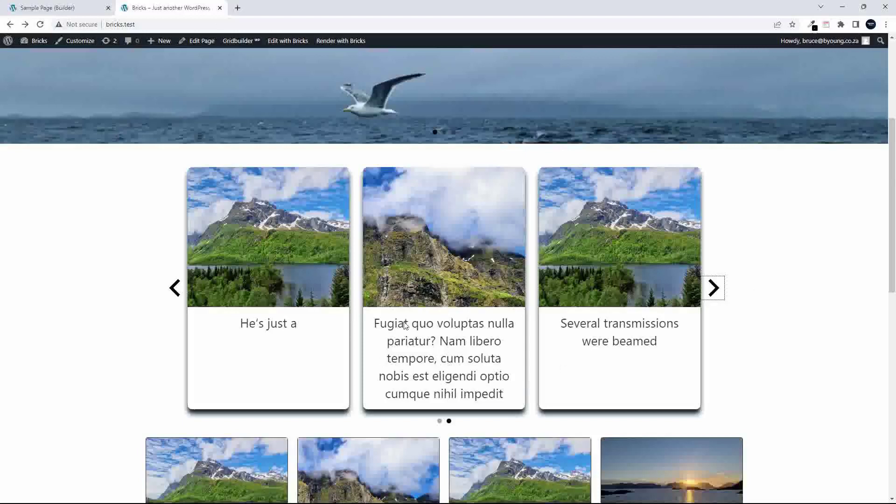
pyautogui.click(712, 288)
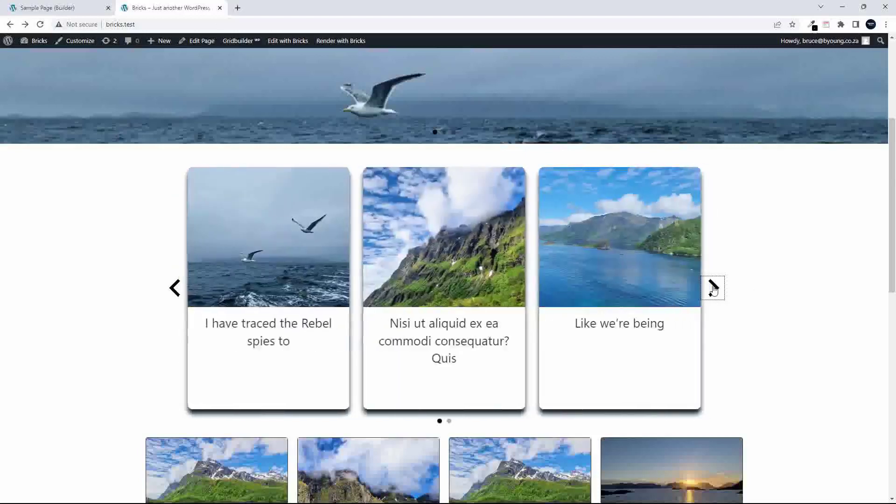
pyautogui.click(713, 288)
pyautogui.click(712, 287)
pyautogui.click(712, 287)
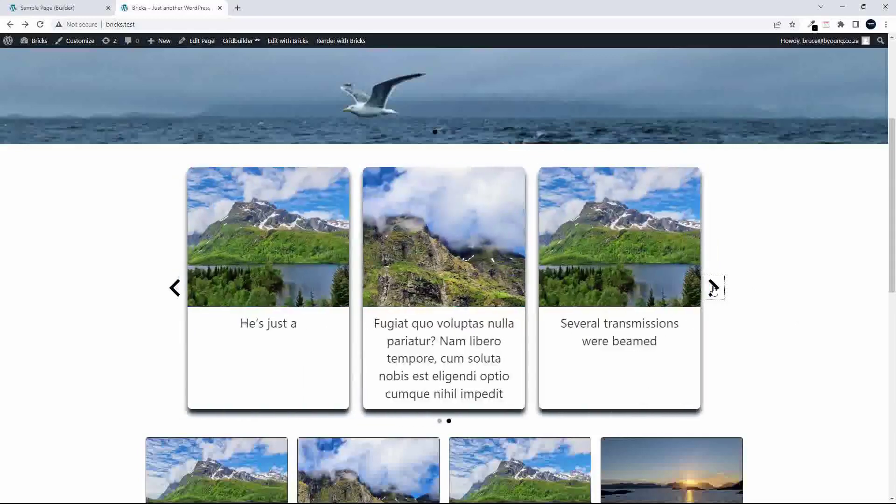
pyautogui.click(712, 287)
pyautogui.click(712, 288)
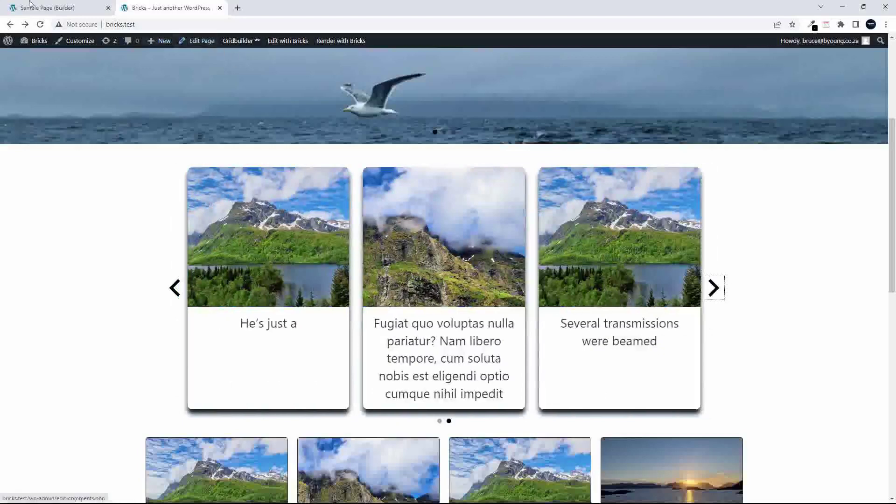
# Return to the builder, collapse the expanded structure elements and duplicate the second nestable slider.
pyautogui.click(45, 8)
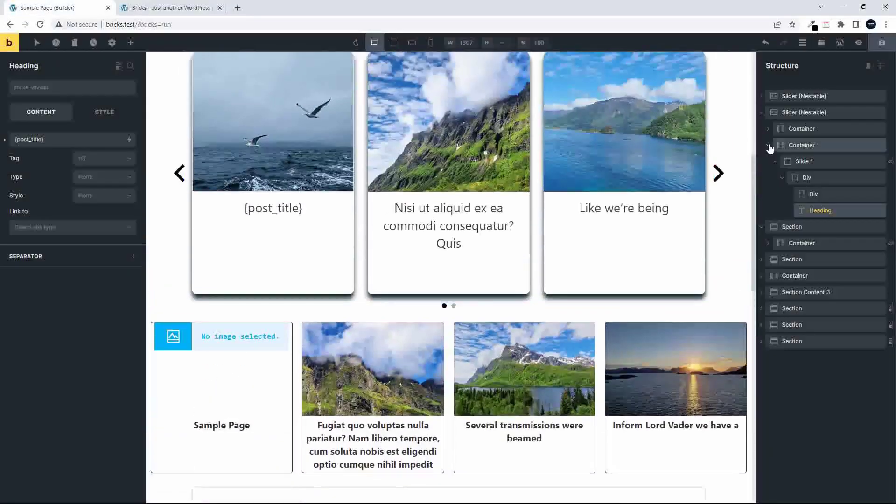
pyautogui.click(768, 146)
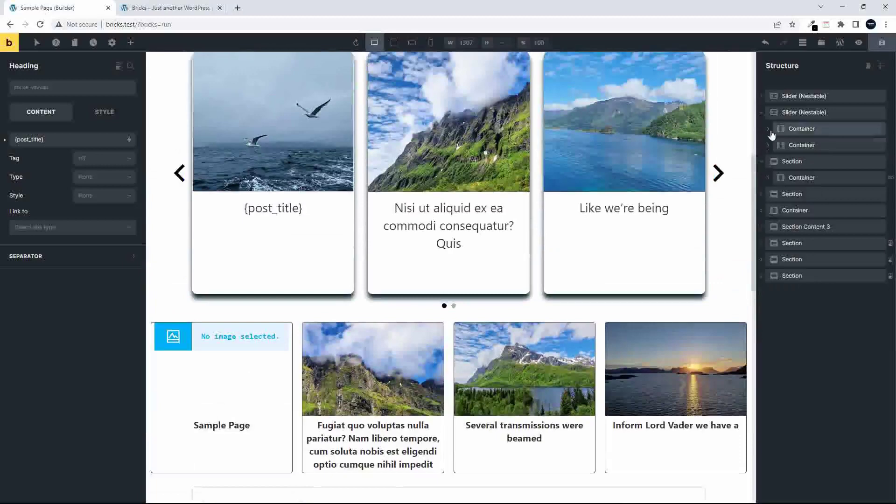
pyautogui.click(761, 114)
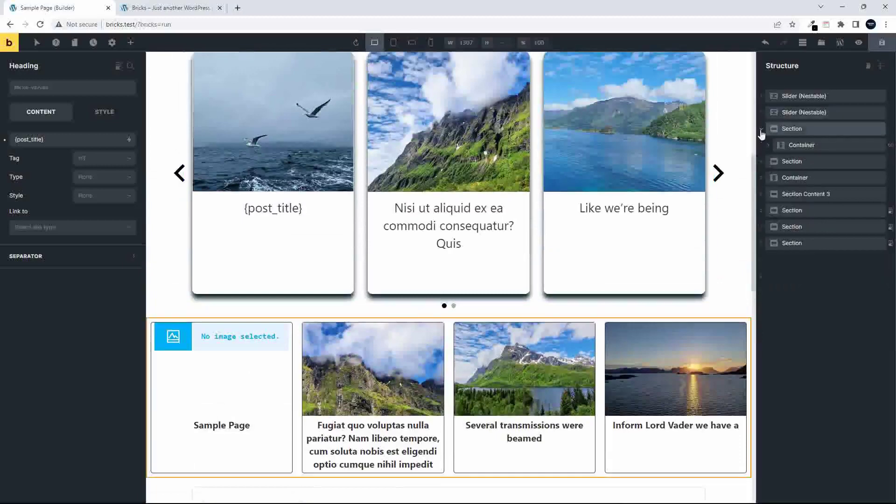
pyautogui.click(762, 129)
pyautogui.click(787, 114)
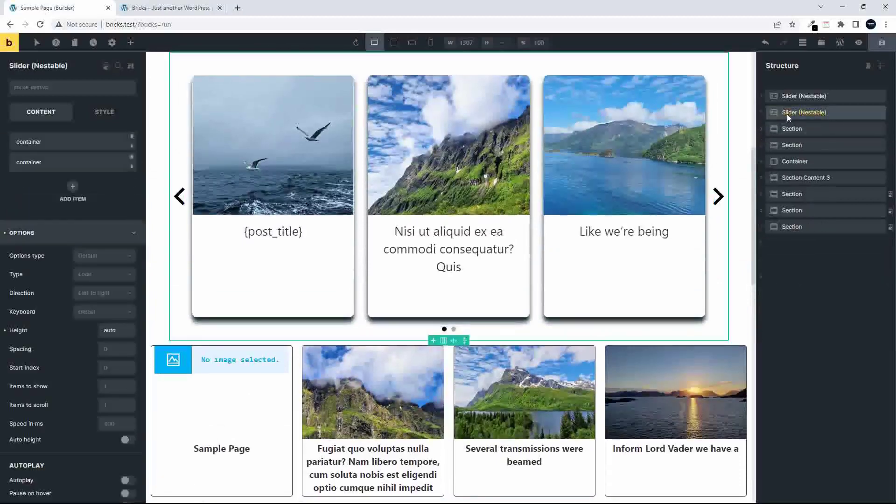
pyautogui.rightClick(788, 113)
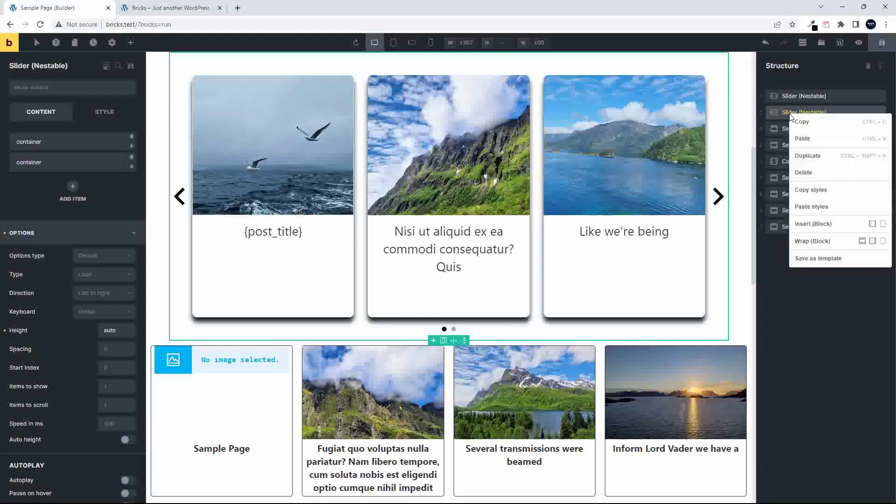
pyautogui.click(795, 155)
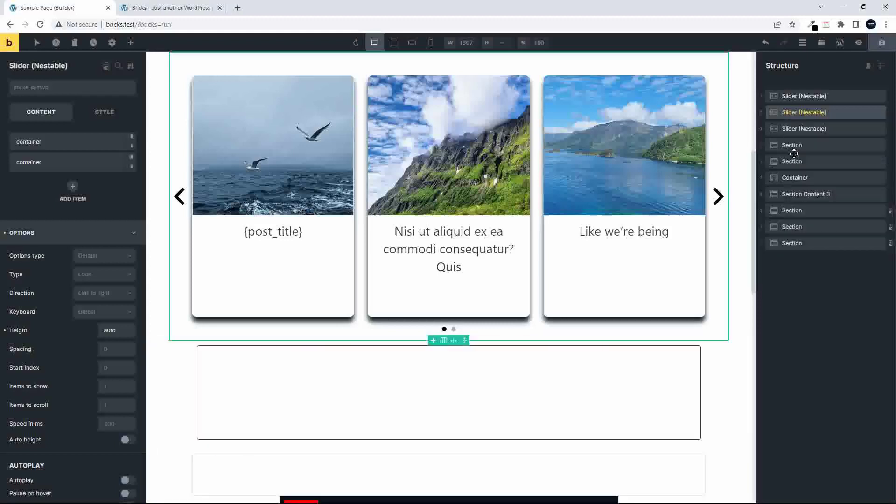
# Set the query post type to Products for Slide 1 in the duplicated slider's first container.
pyautogui.click(791, 130)
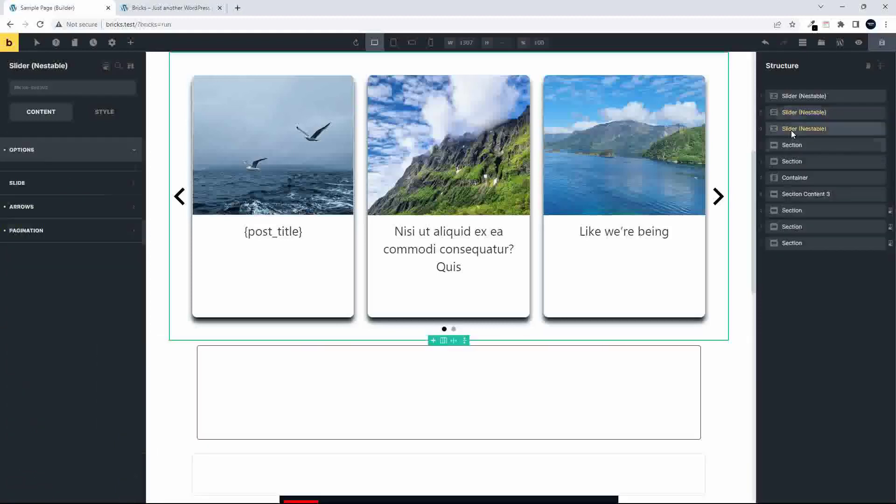
pyautogui.click(762, 130)
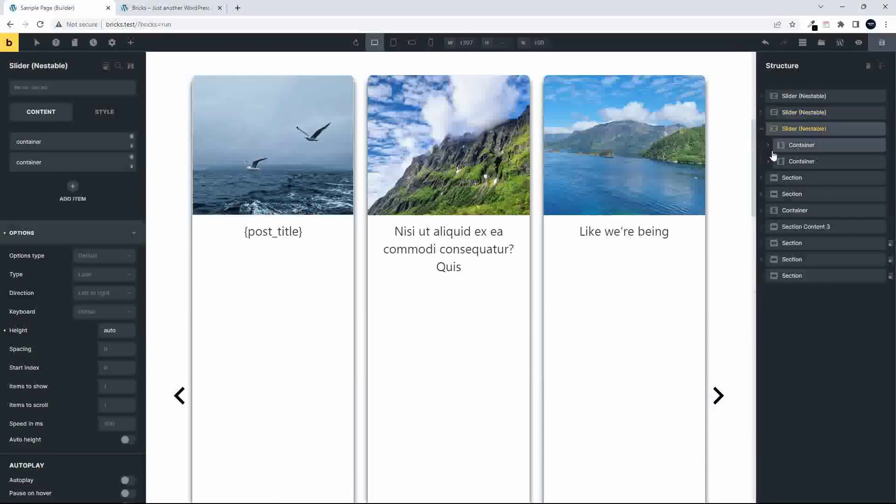
pyautogui.click(768, 145)
pyautogui.click(801, 164)
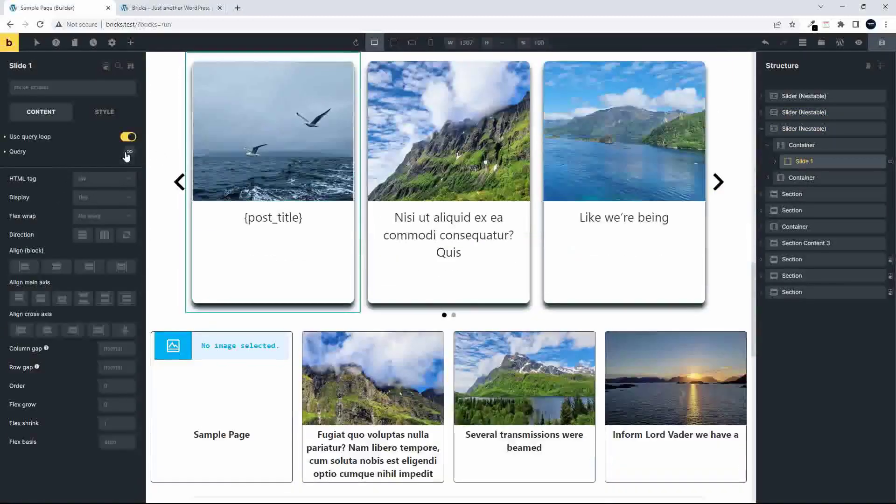
pyautogui.click(127, 154)
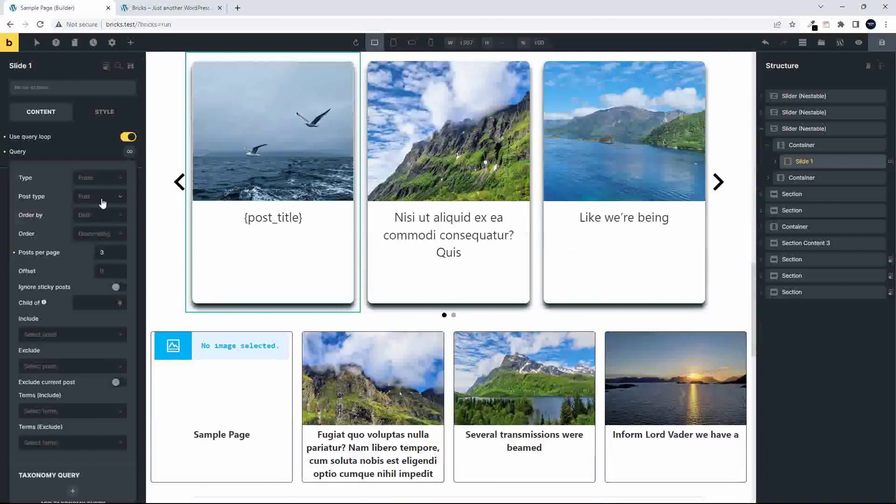
pyautogui.click(84, 197)
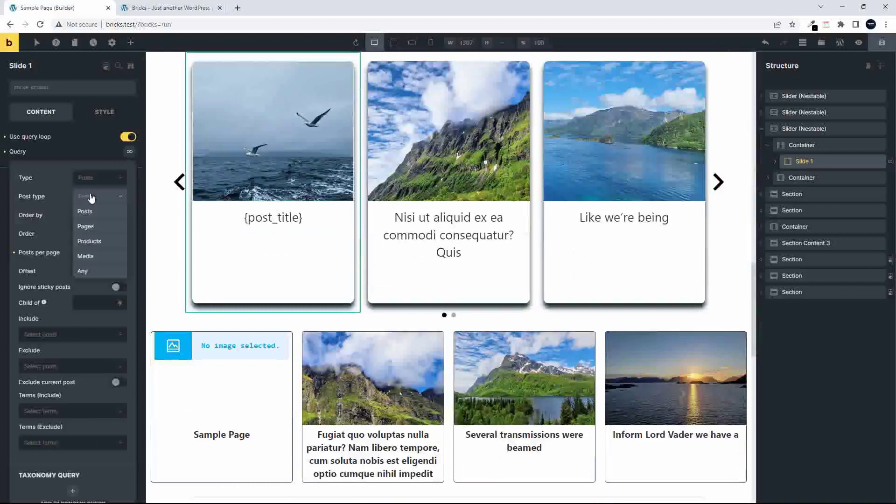
pyautogui.click(95, 241)
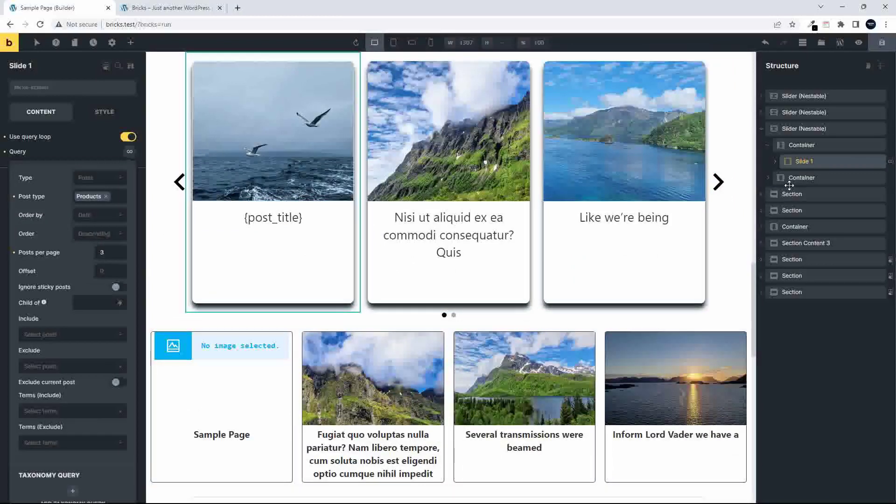
# Set the query post type to Products for Slide 1 in the duplicated slider's second container and save the page.
pyautogui.click(770, 178)
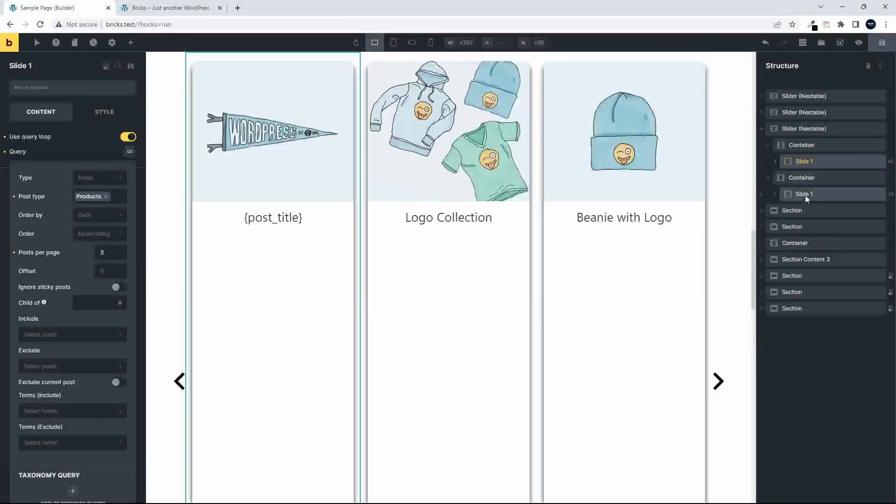
pyautogui.click(774, 194)
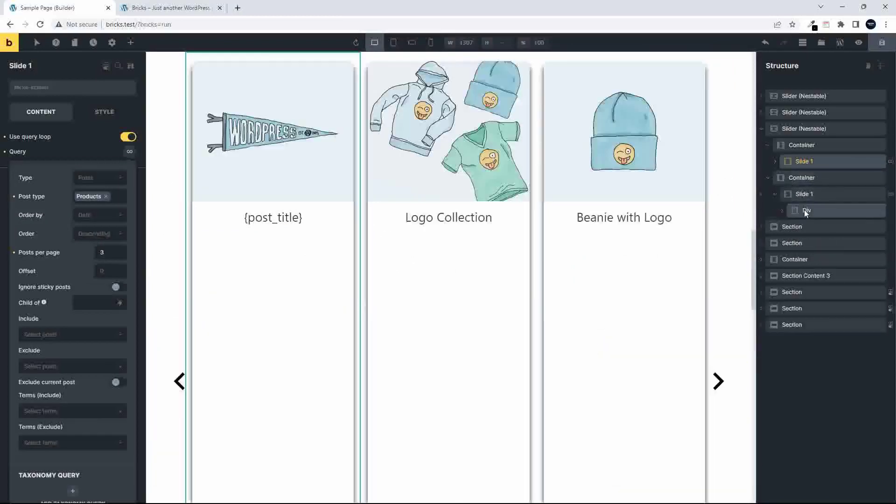
pyautogui.click(803, 197)
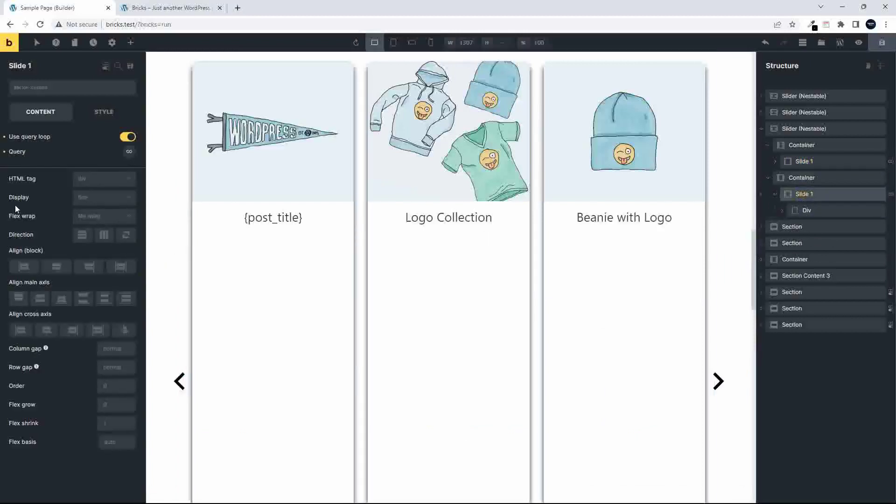
pyautogui.click(130, 152)
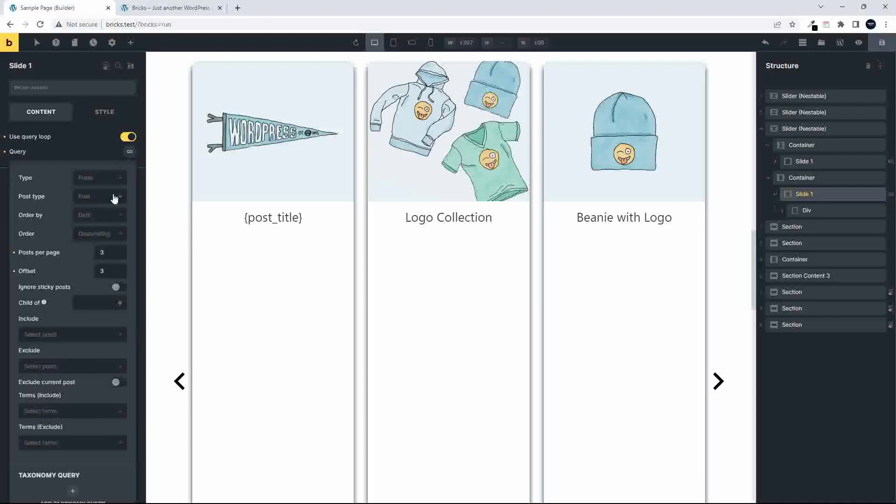
pyautogui.click(114, 198)
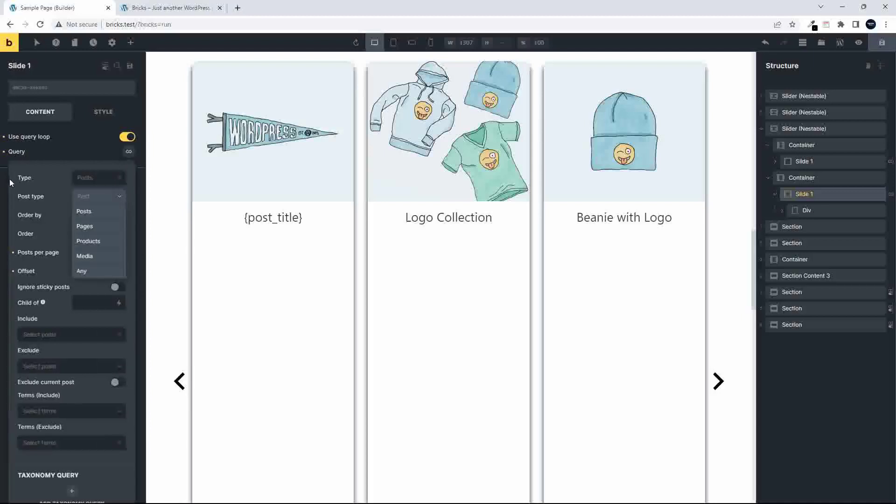
pyautogui.click(83, 241)
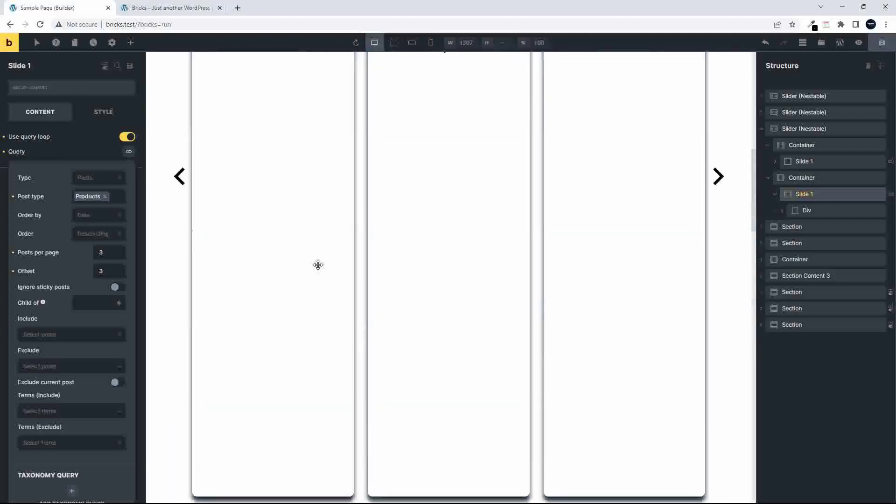
pyautogui.click(881, 42)
# Reload the live page, advance the new product slider and compare it with the post card slider above.
pyautogui.click(168, 7)
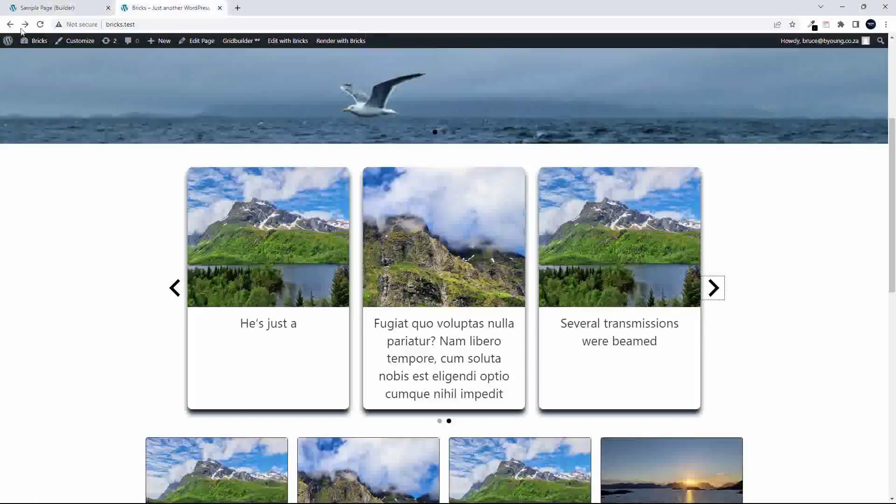
pyautogui.click(41, 24)
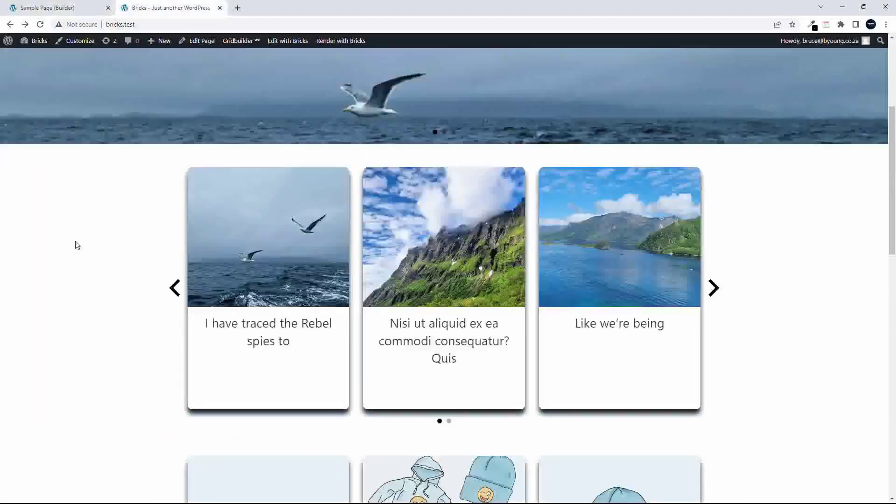
pyautogui.scroll(-8, 380, 261)
pyautogui.scroll(2, 380, 262)
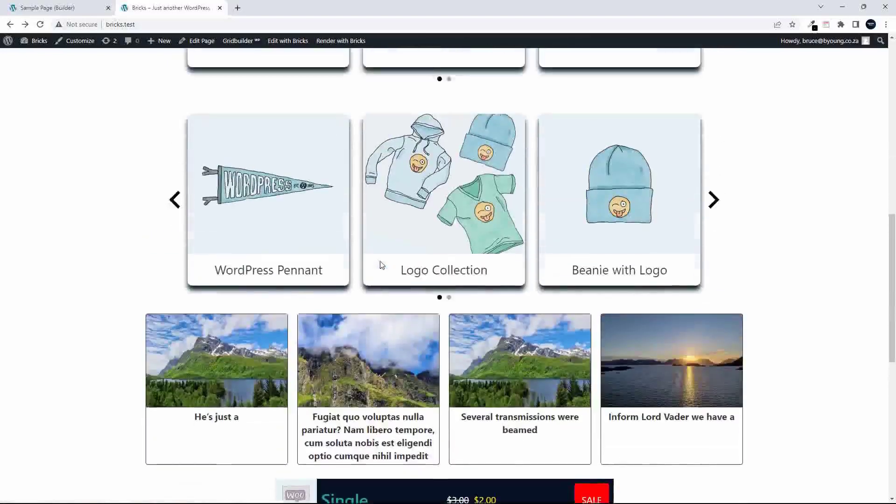
pyautogui.click(713, 231)
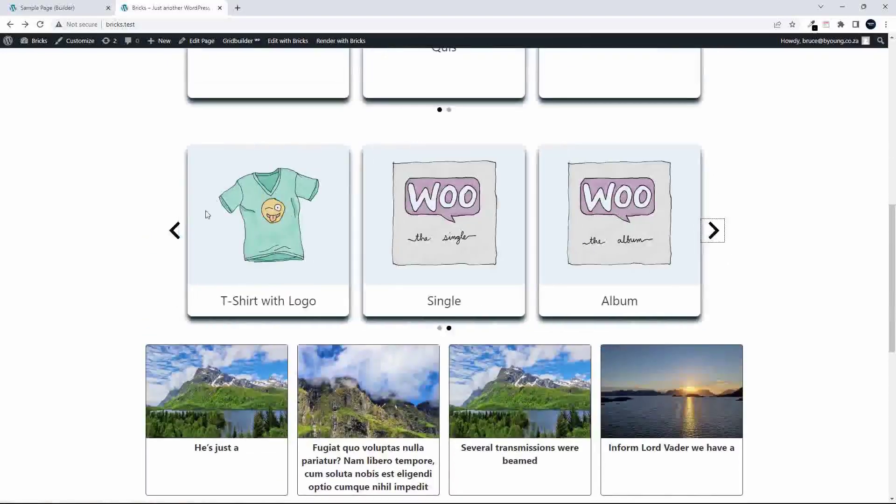
pyautogui.scroll(7, 266, 187)
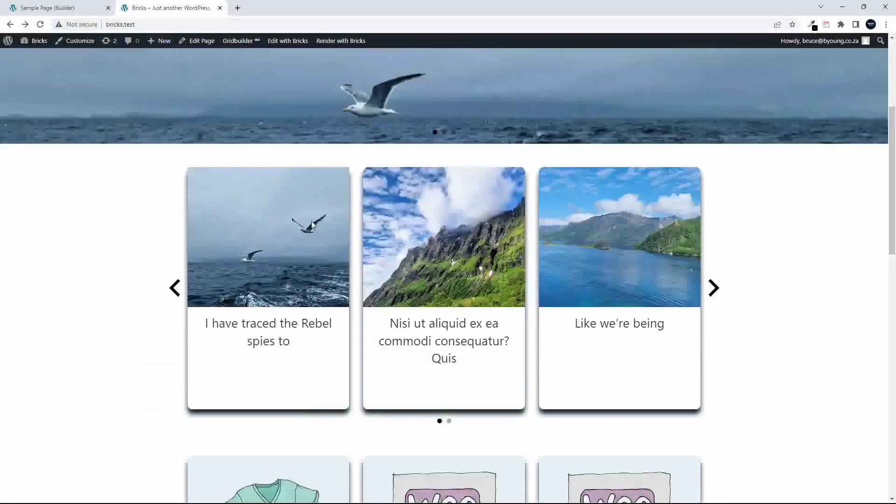
# Back in the builder, set the second slider's first-container card div to HTML tag a (link) with link type Dynamic Data.
pyautogui.click(83, 8)
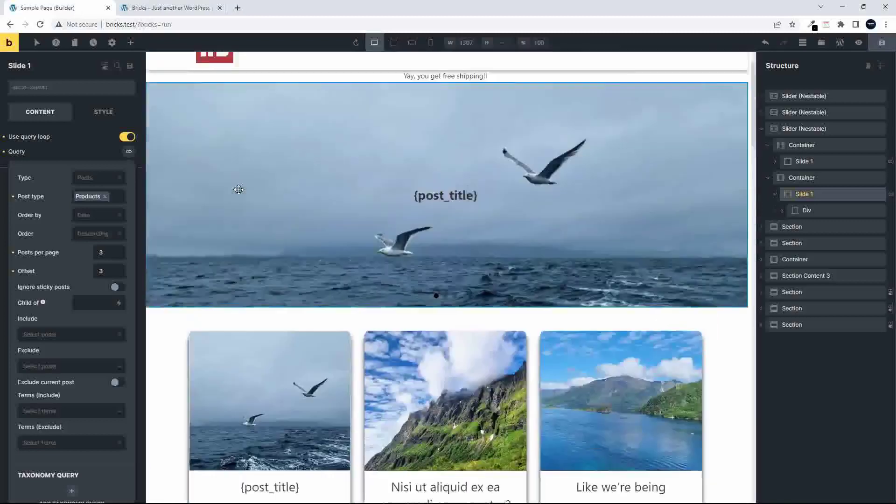
pyautogui.scroll(-8, 239, 189)
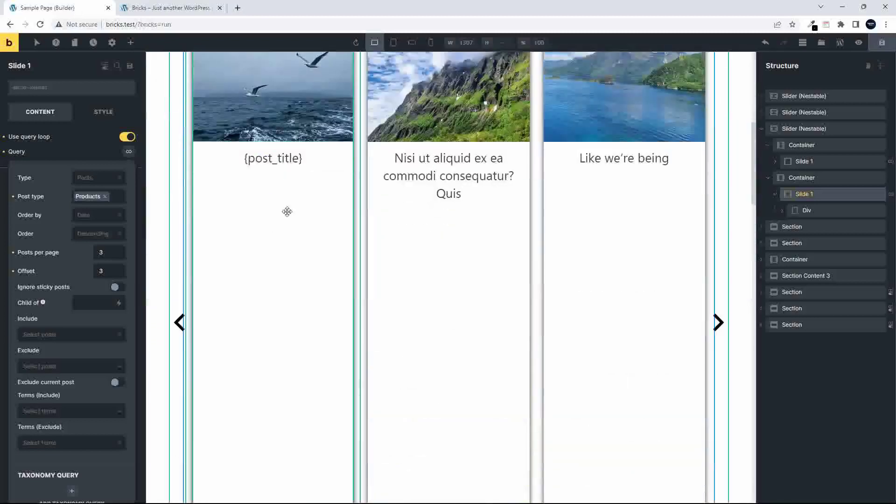
pyautogui.click(761, 113)
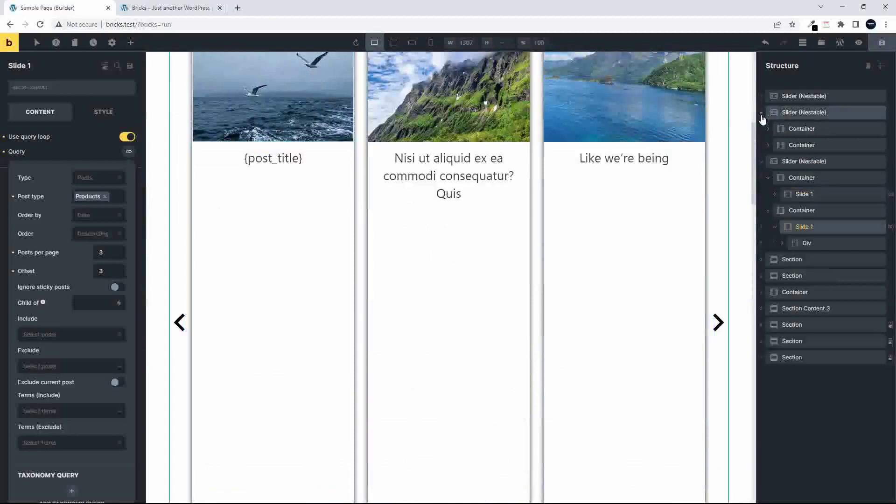
pyautogui.click(767, 129)
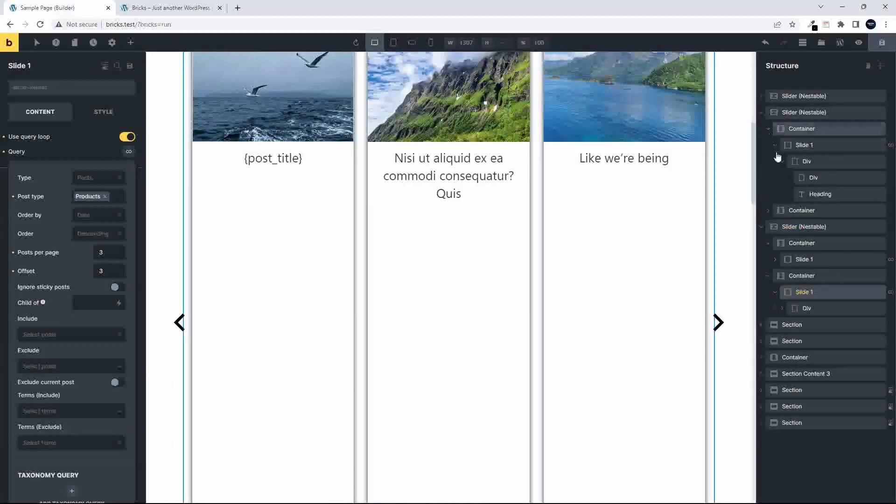
pyautogui.click(810, 146)
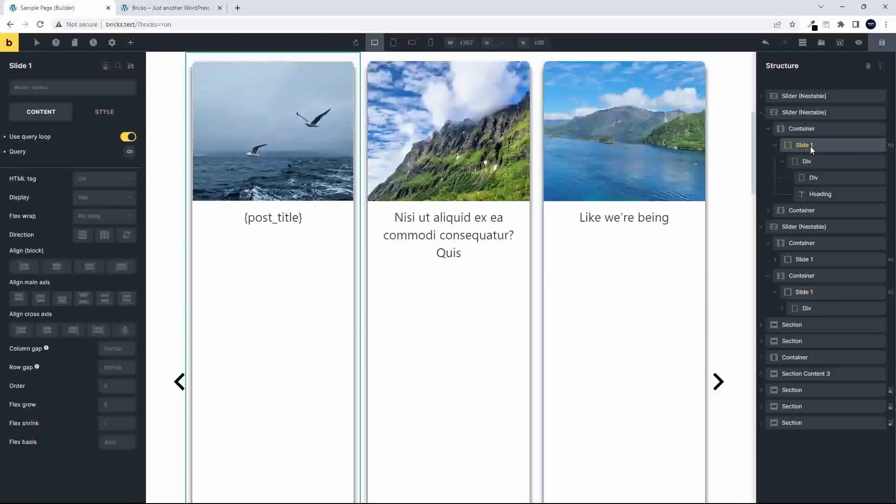
pyautogui.click(805, 161)
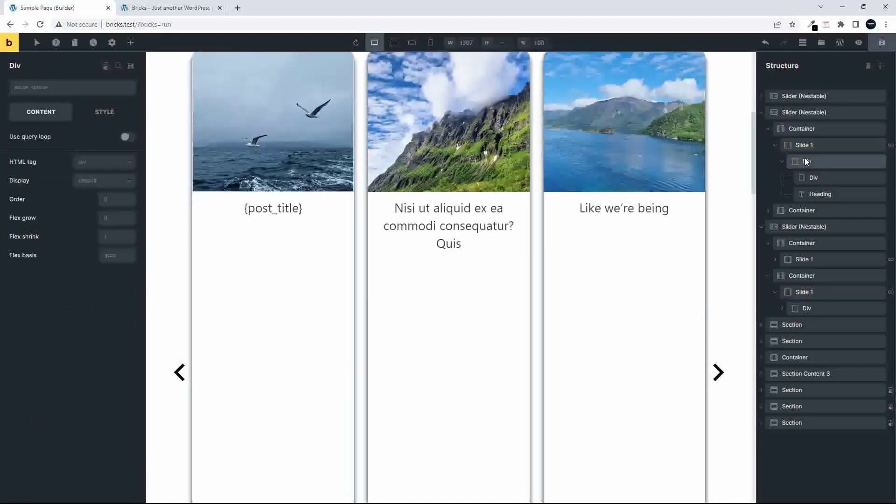
pyautogui.click(121, 168)
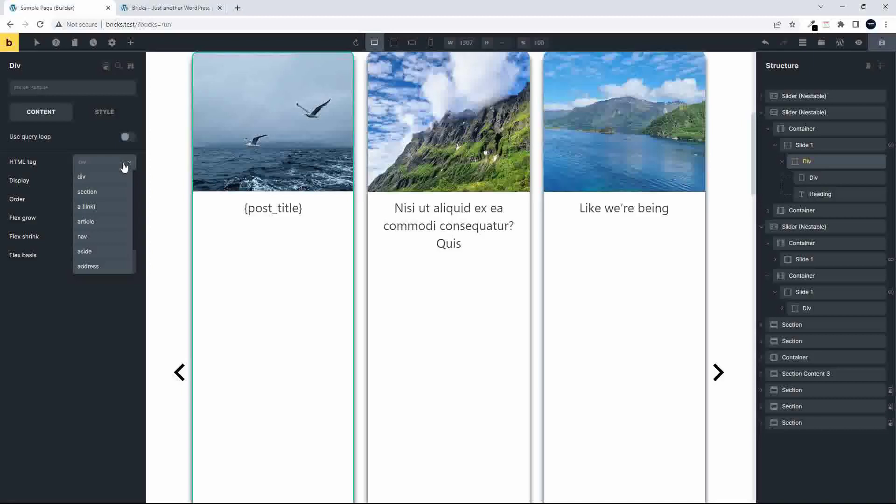
pyautogui.click(96, 206)
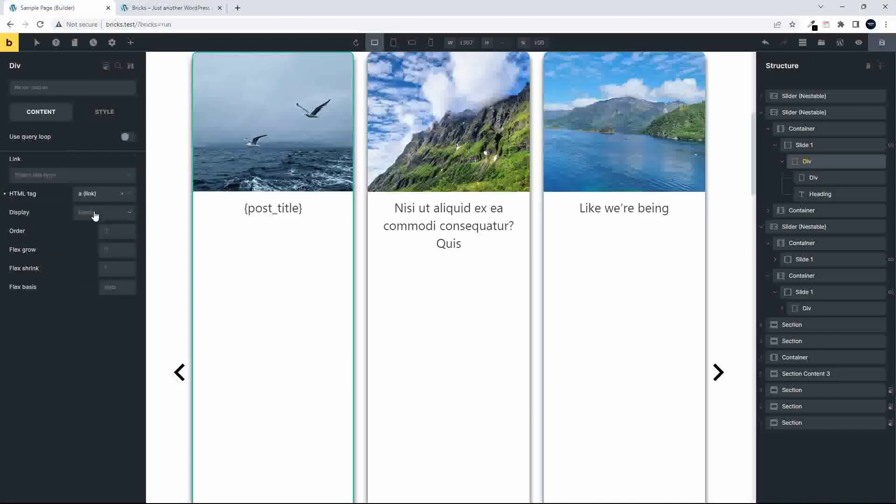
pyautogui.click(125, 176)
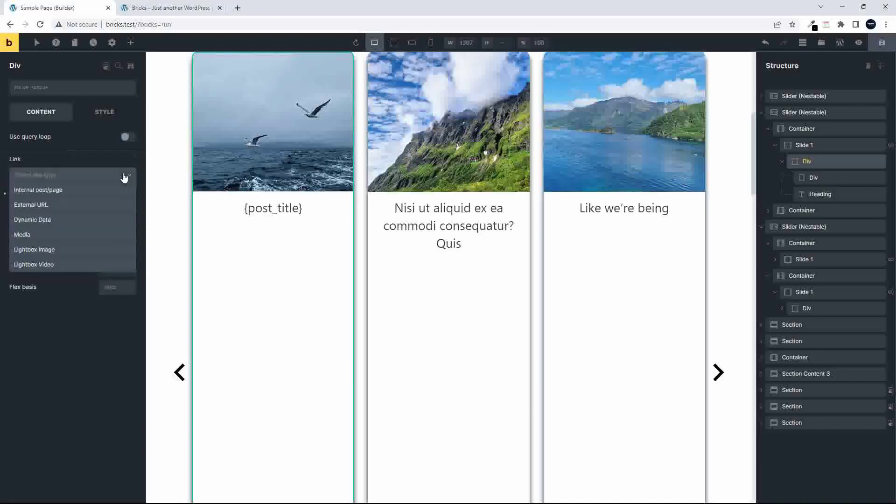
pyautogui.click(62, 221)
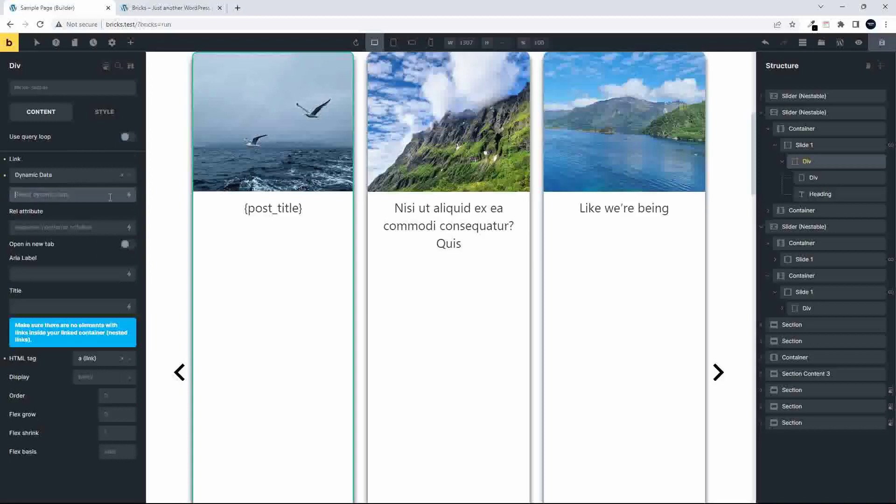
pyautogui.click(129, 195)
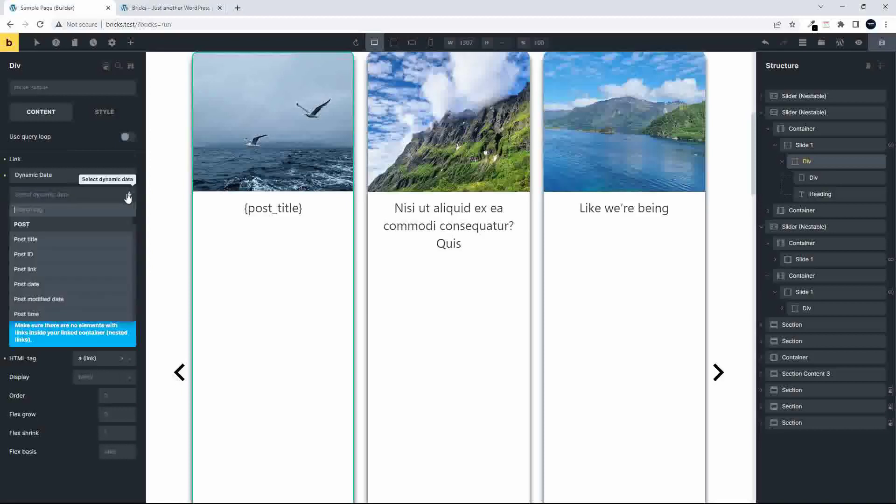
pyautogui.write('feat')
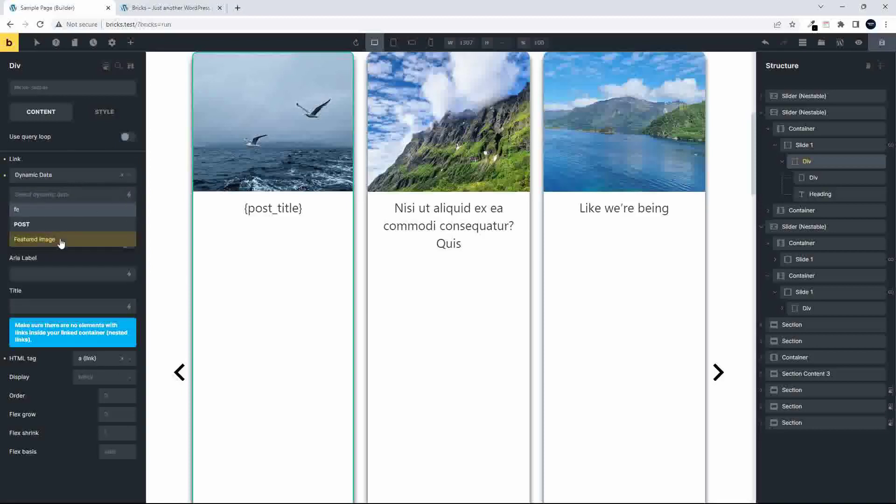
pyautogui.click(60, 239)
pyautogui.moveTo(65, 195); pyautogui.dragTo(10, 195)
pyautogui.write('{')
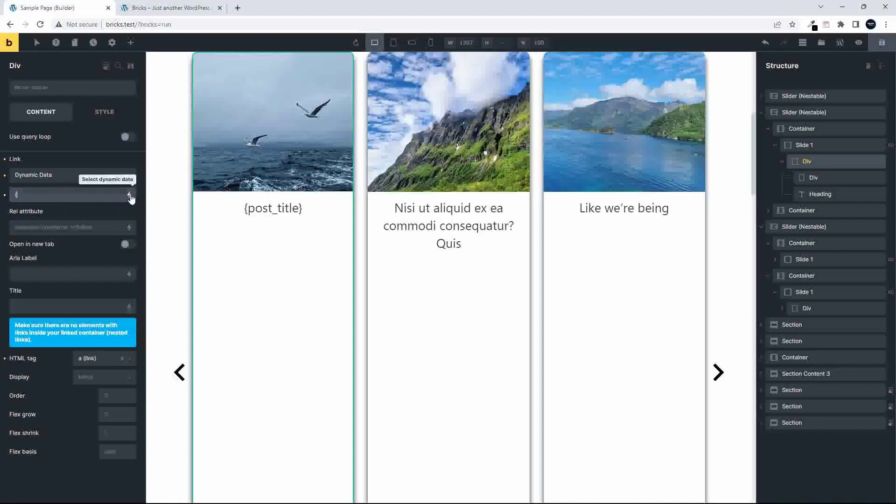
# Use the Post link tag, {post_url}, as the card div's dynamic link.
pyautogui.click(129, 195)
pyautogui.click(46, 268)
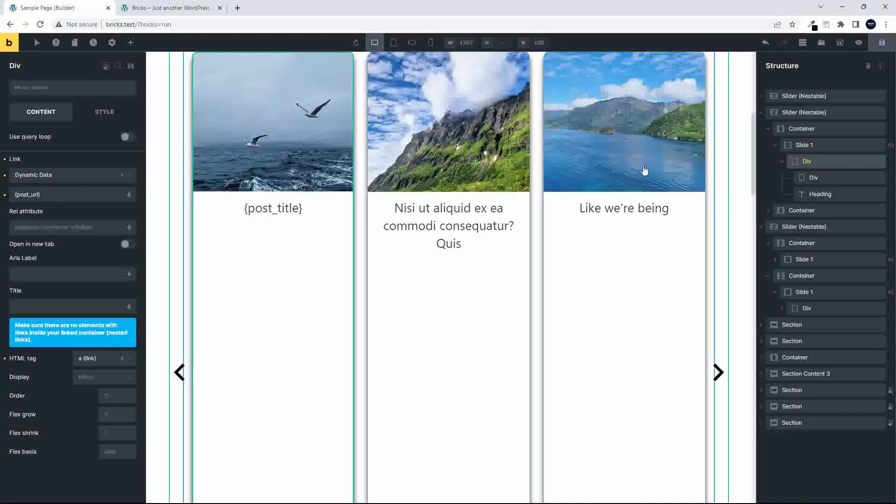
# Make the card div in the second slider's second container an a (link) tag with the dynamic Post link, {post_url}.
pyautogui.click(768, 211)
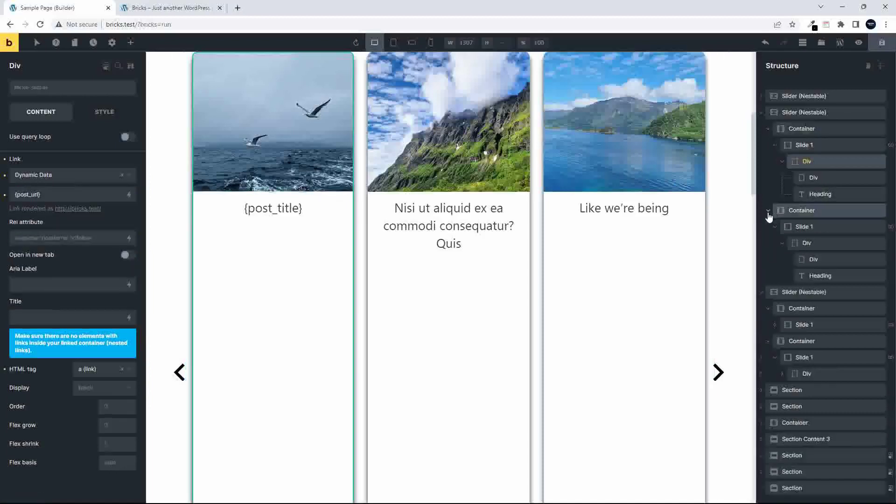
pyautogui.click(810, 244)
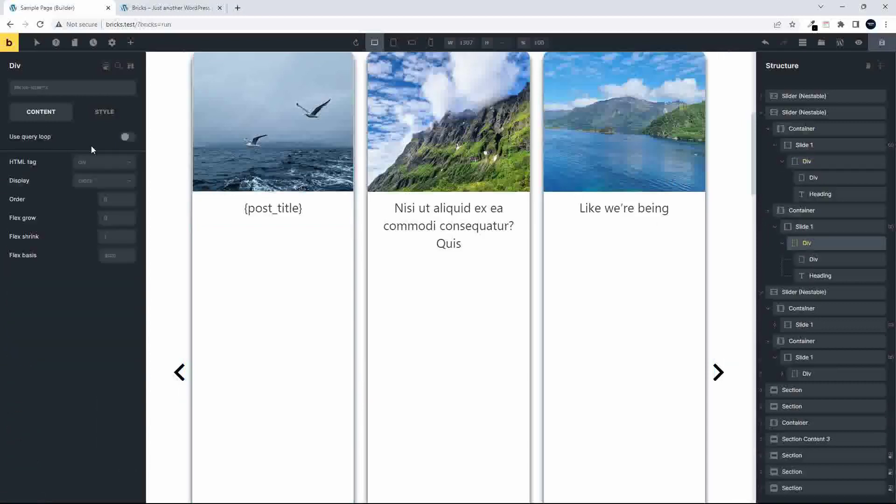
pyautogui.click(100, 164)
pyautogui.click(98, 207)
pyautogui.click(100, 179)
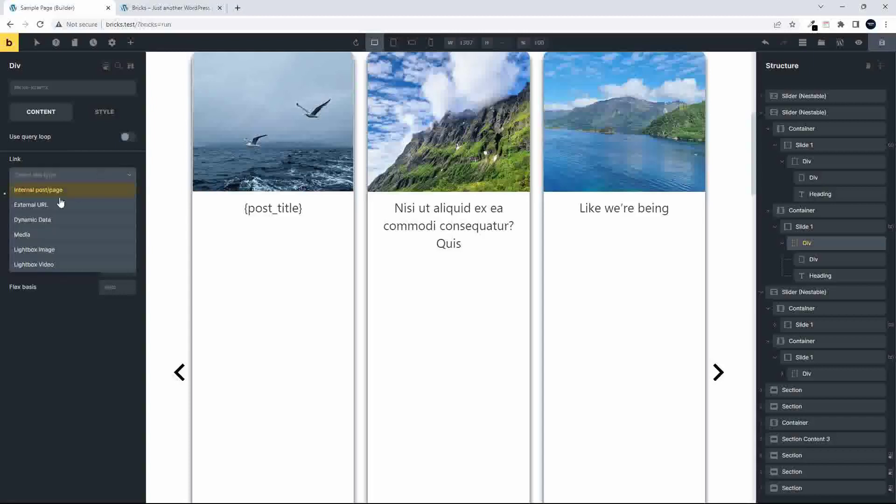
pyautogui.click(55, 221)
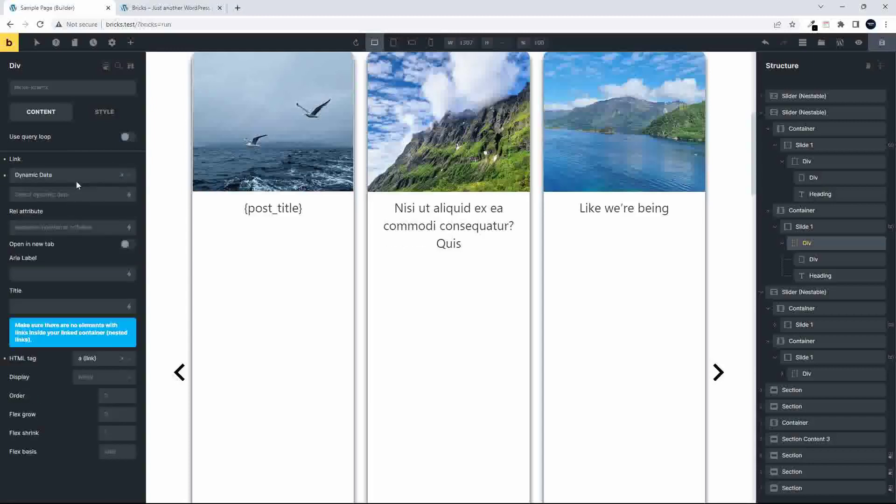
pyautogui.click(129, 194)
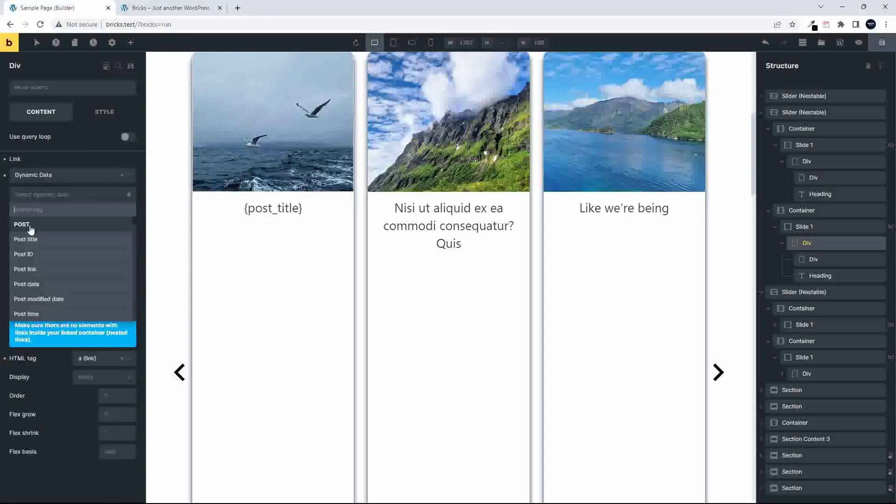
pyautogui.click(34, 266)
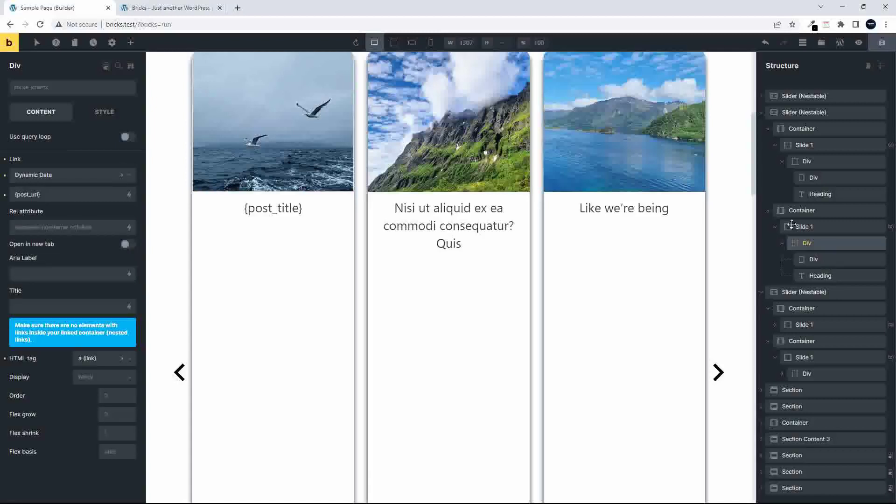
# Set the product slider's first-container card div to HTML tag a (link) with Dynamic Data link {post_url}.
pyautogui.click(768, 210)
pyautogui.click(768, 128)
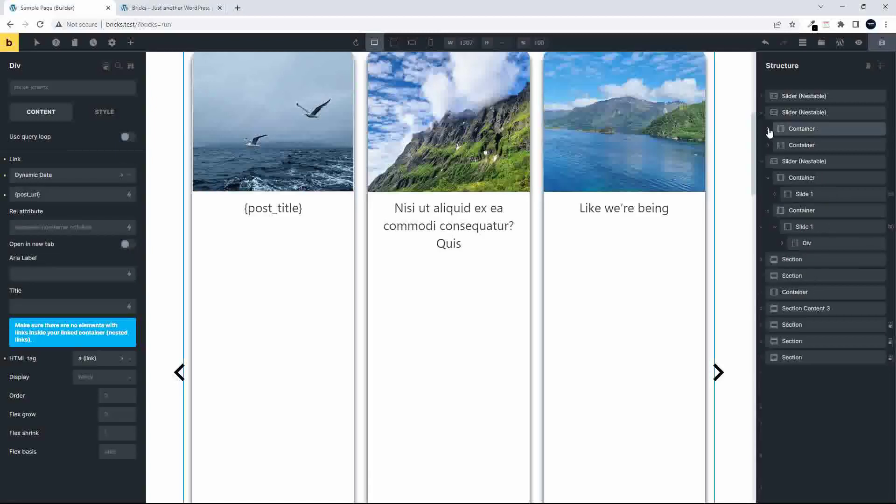
pyautogui.click(762, 113)
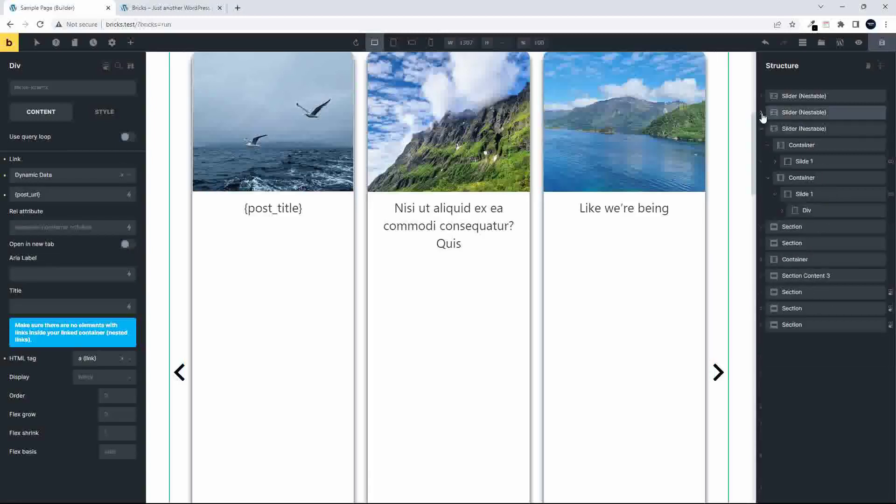
pyautogui.click(775, 162)
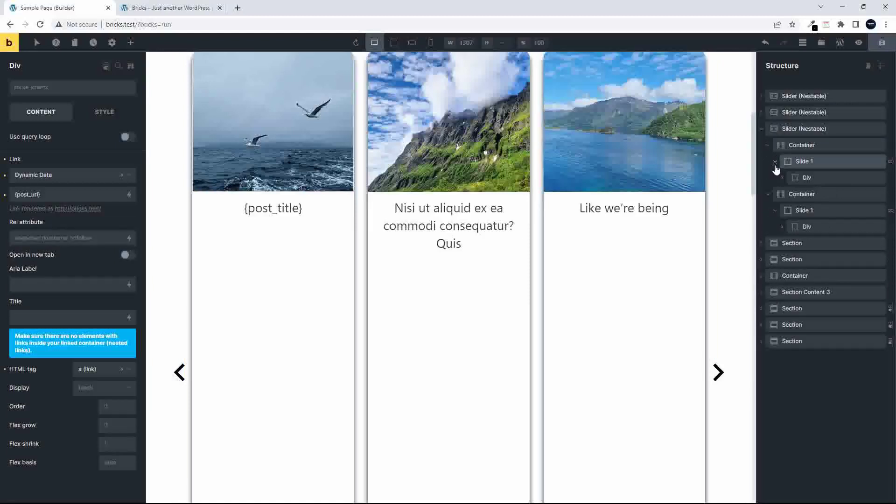
pyautogui.click(815, 178)
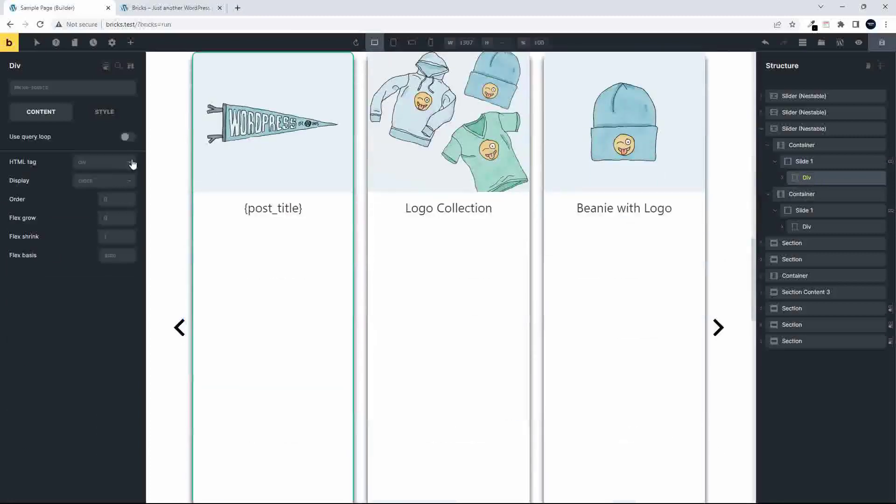
pyautogui.click(131, 163)
pyautogui.click(95, 208)
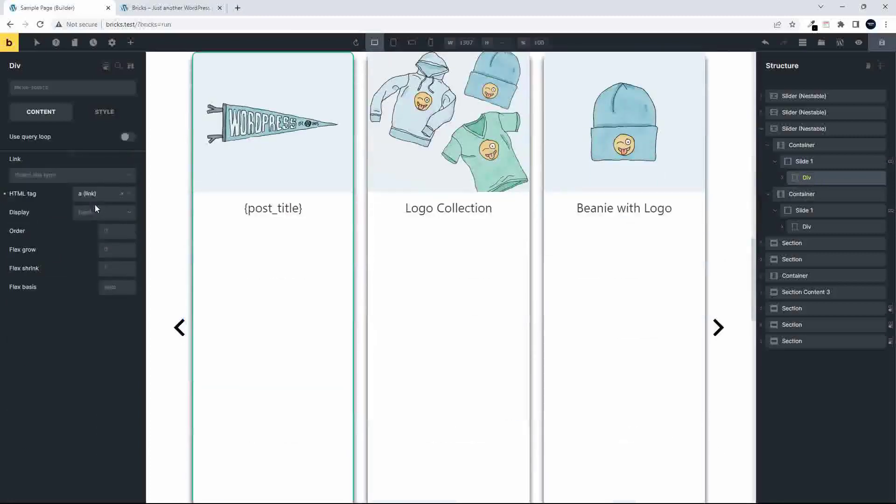
pyautogui.click(129, 179)
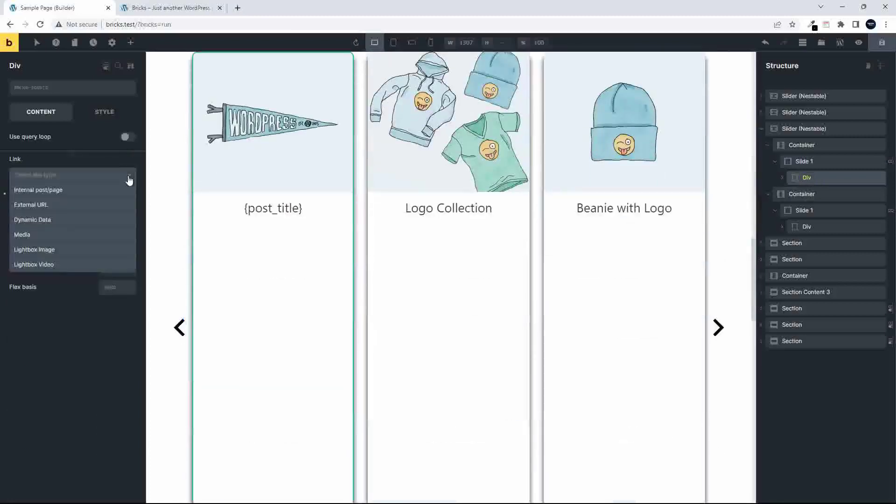
pyautogui.click(55, 219)
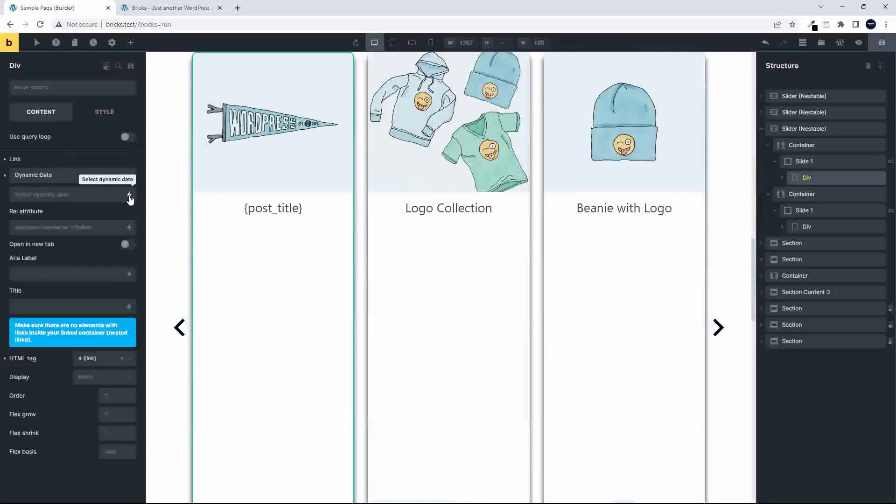
pyautogui.click(129, 194)
pyautogui.click(37, 271)
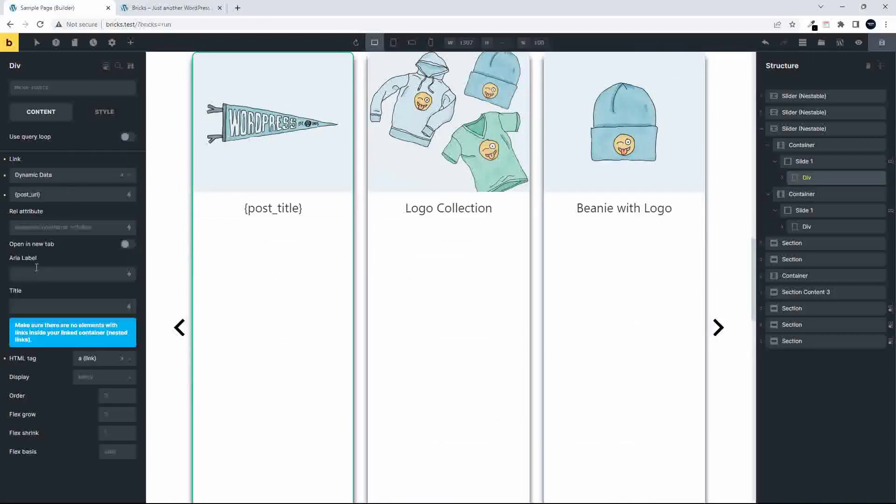
# Give the product slider's second-container card div the a (link) tag and Dynamic Data link {post_url}, and save the page.
pyautogui.click(804, 226)
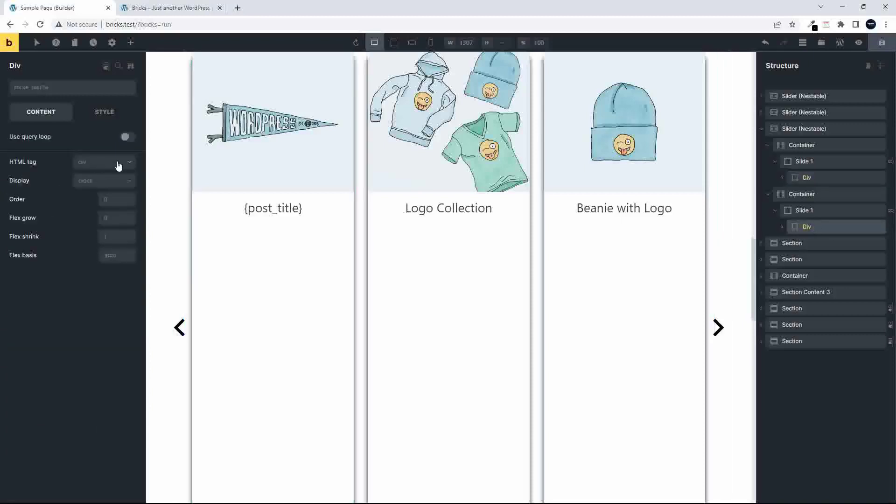
pyautogui.click(123, 164)
pyautogui.click(98, 207)
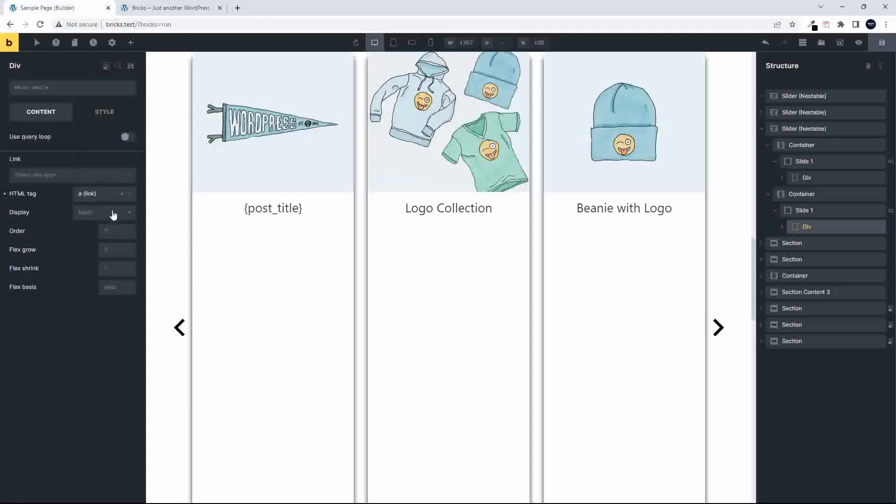
pyautogui.click(115, 213)
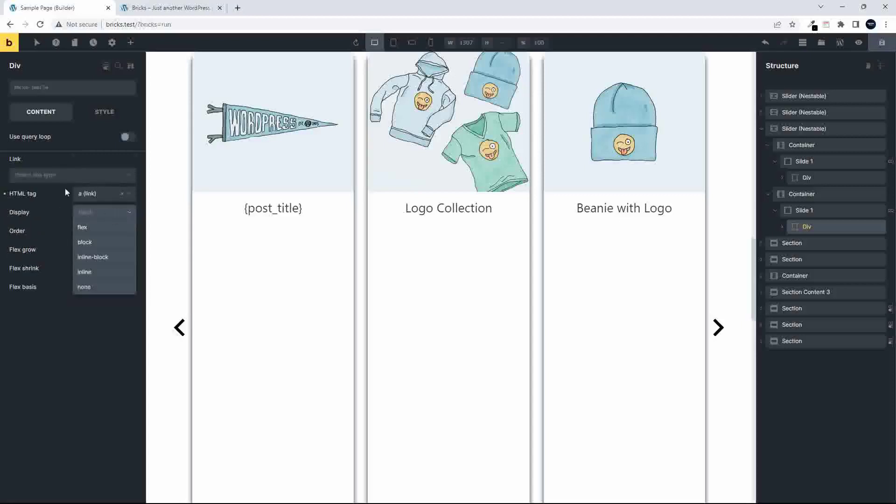
pyautogui.click(69, 175)
pyautogui.click(58, 220)
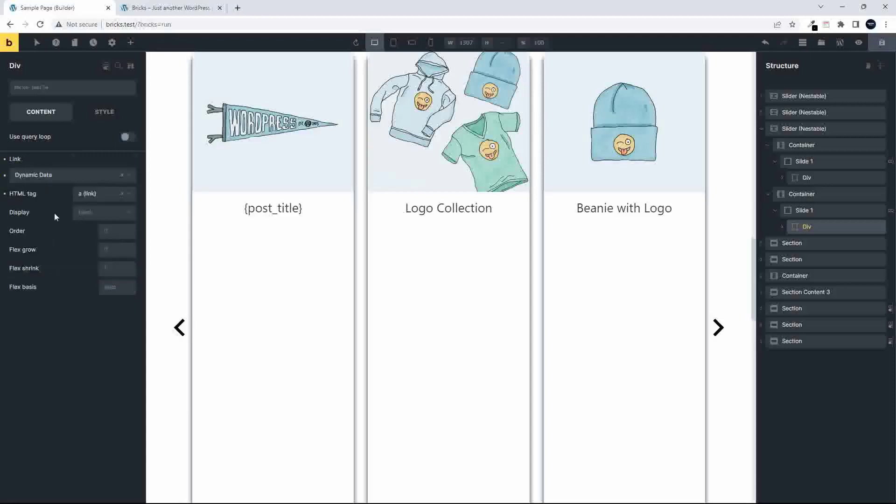
pyautogui.click(129, 196)
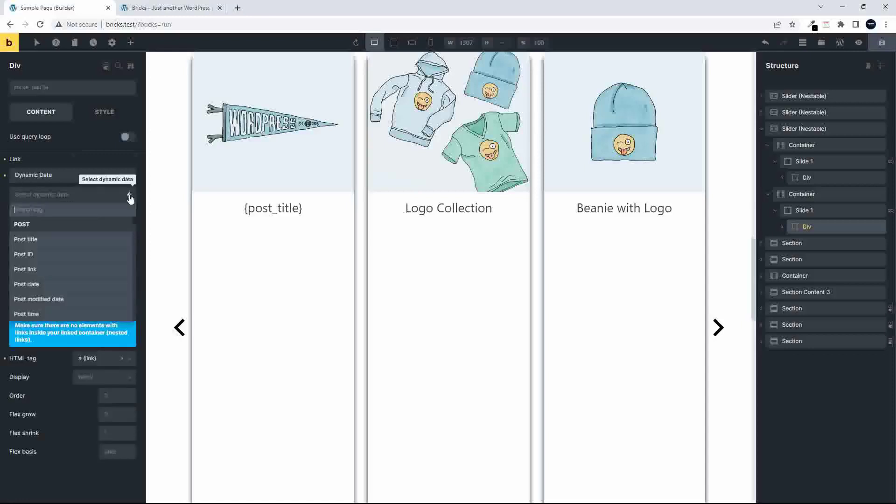
pyautogui.click(45, 269)
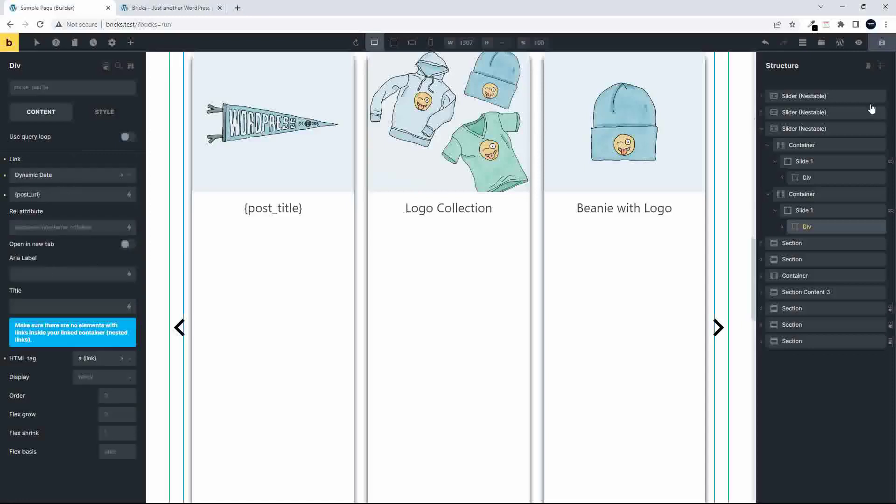
pyautogui.click(881, 42)
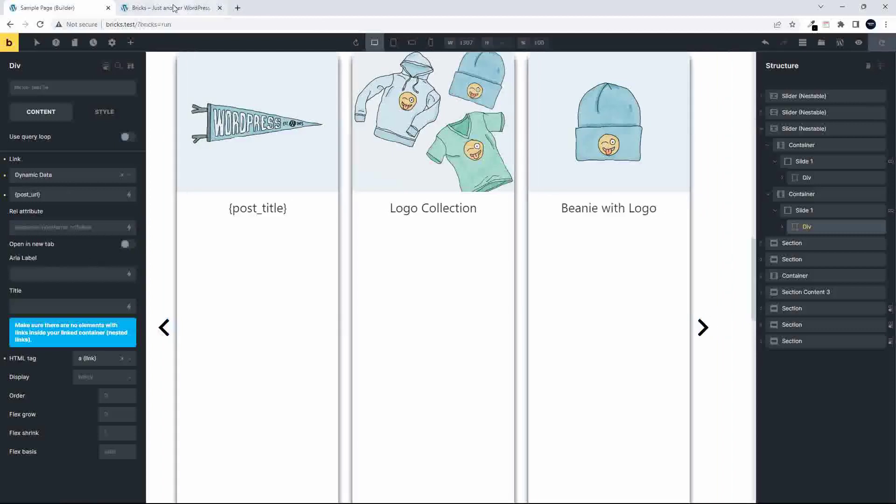
# Reload the live page and advance the product slider to its second set of cards.
pyautogui.click(171, 8)
pyautogui.click(41, 24)
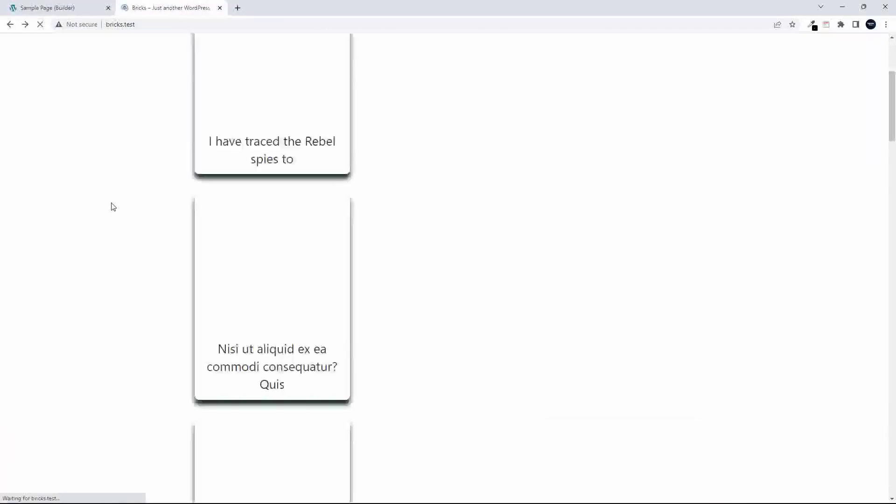
pyautogui.scroll(-5, 127, 229)
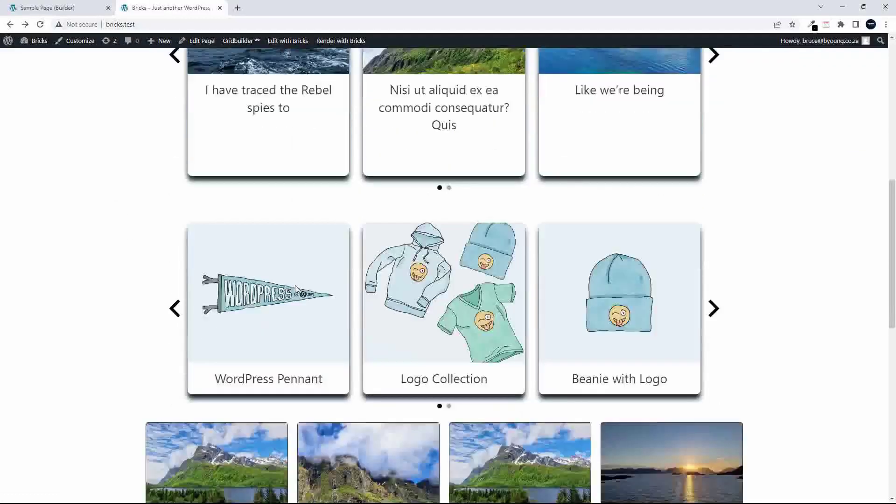
pyautogui.press('F5')
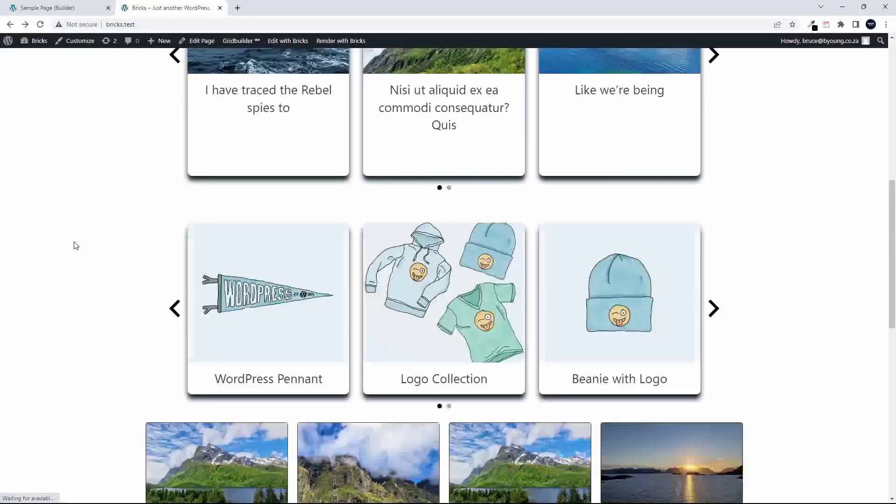
pyautogui.click(714, 309)
pyautogui.click(455, 134)
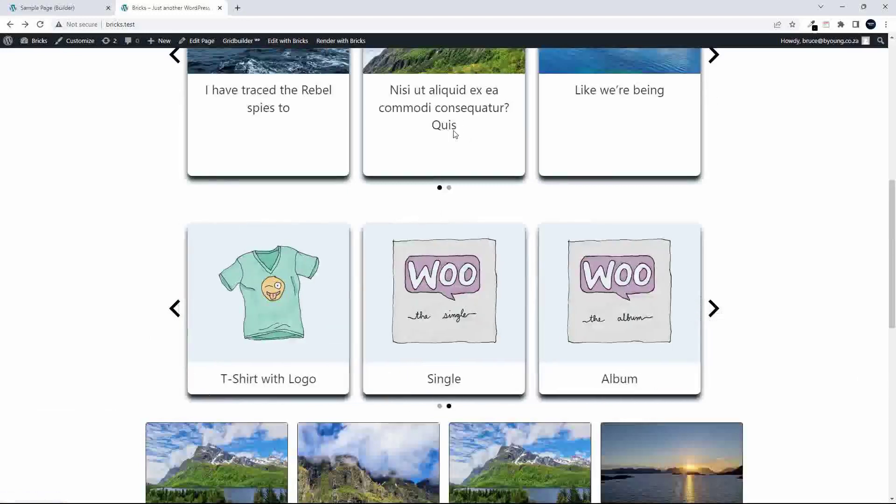
# Reload the live page, test the "Like we're being" post card's link in the post slider and return to the home page.
pyautogui.scroll(6, 468, 144)
pyautogui.press('F5')
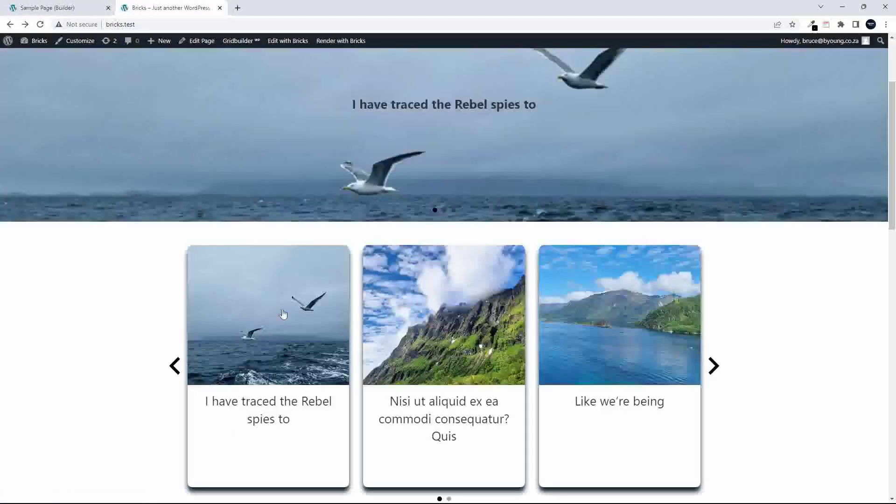
pyautogui.click(606, 315)
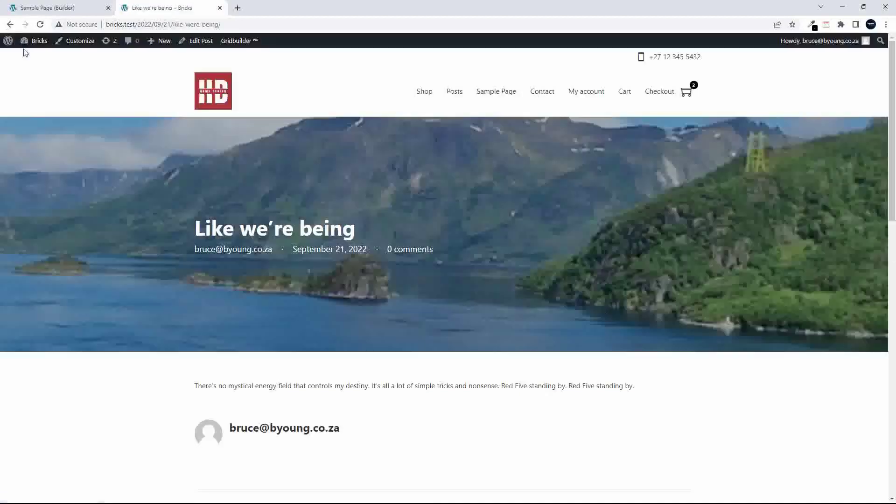
pyautogui.click(9, 24)
# Test the links of the WordPress Pennant card and, after advancing the product slider, the Single card, returning to the home page each time.
pyautogui.scroll(-7, 139, 248)
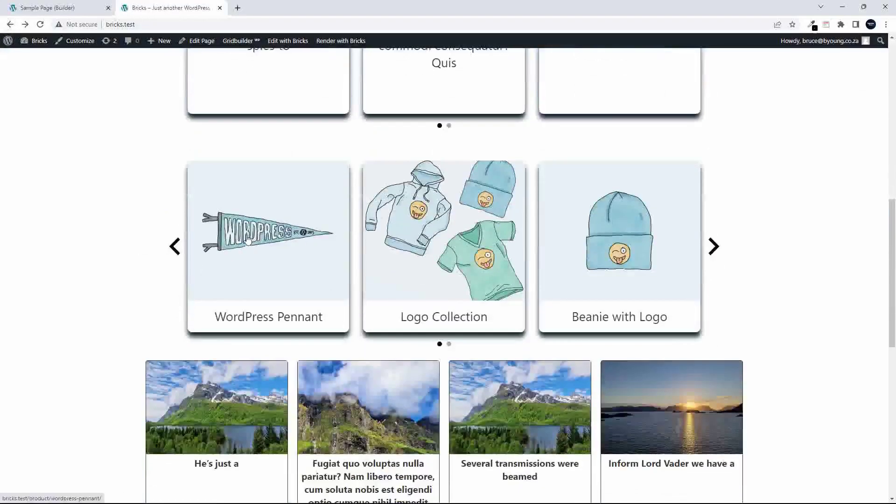
pyautogui.click(276, 247)
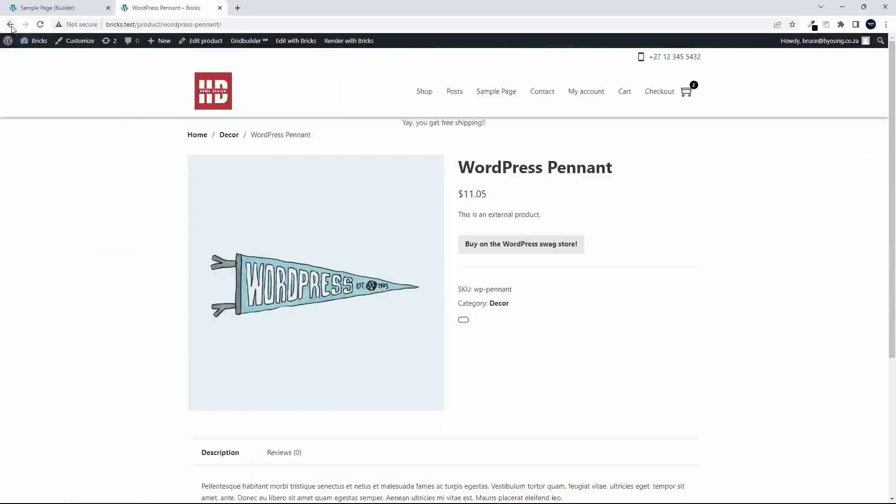
pyautogui.click(10, 24)
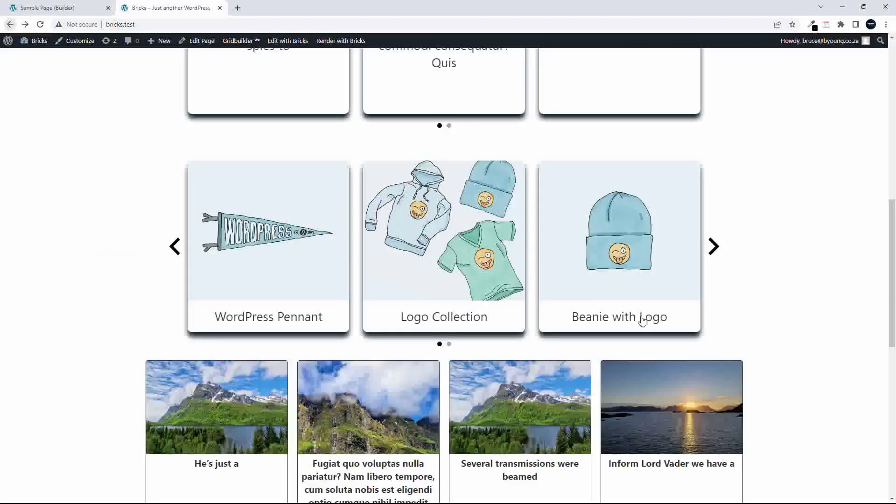
pyautogui.click(712, 246)
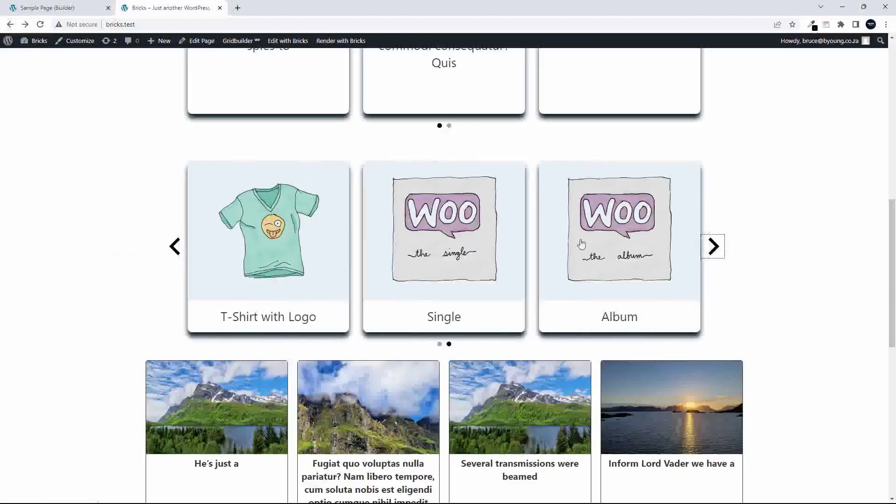
pyautogui.click(453, 231)
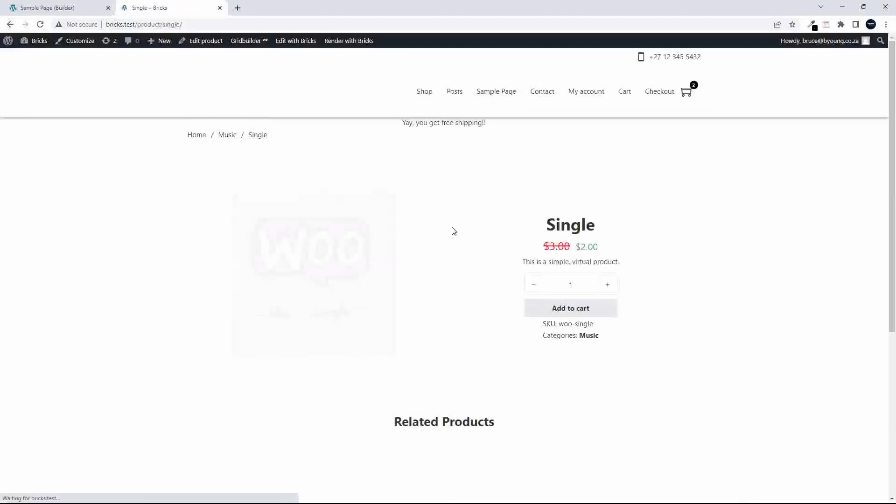
pyautogui.click(9, 24)
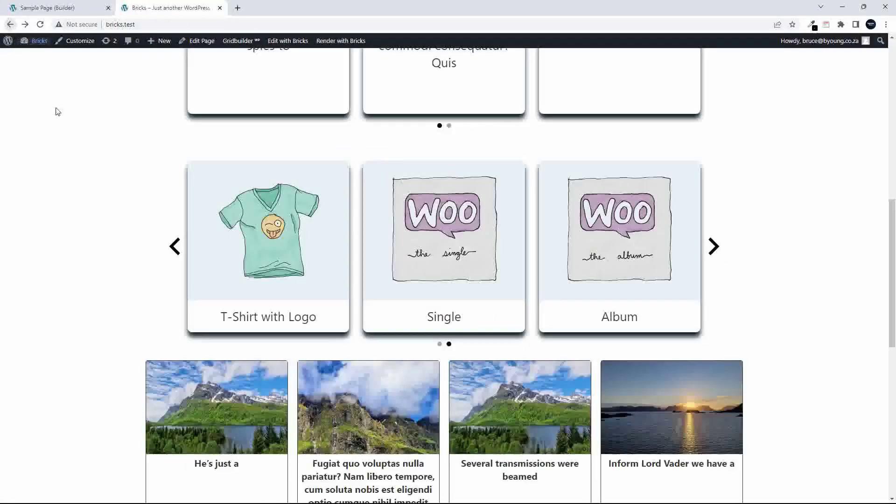
# Switch back to the Bricks builder and set the query post type of Slide 1 in the post slider's second container to Products.
pyautogui.scroll(5, 85, 191)
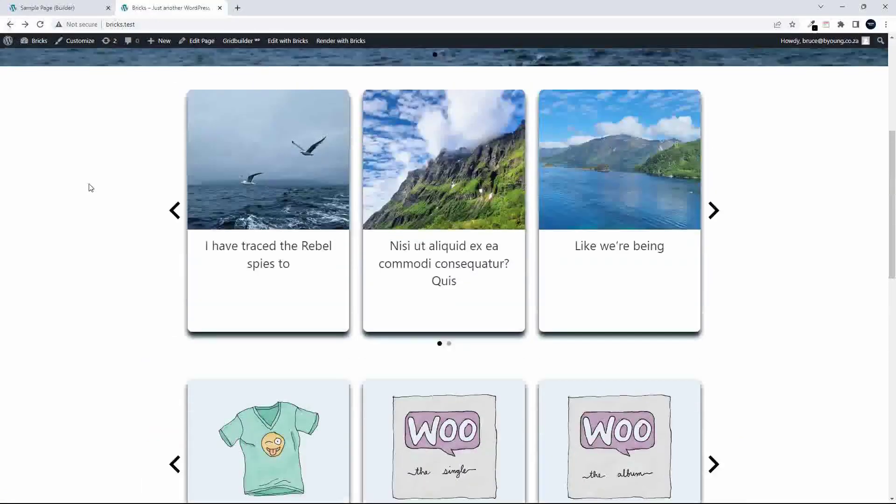
pyautogui.click(49, 8)
pyautogui.scroll(5, 368, 252)
pyautogui.scroll(10, 359, 256)
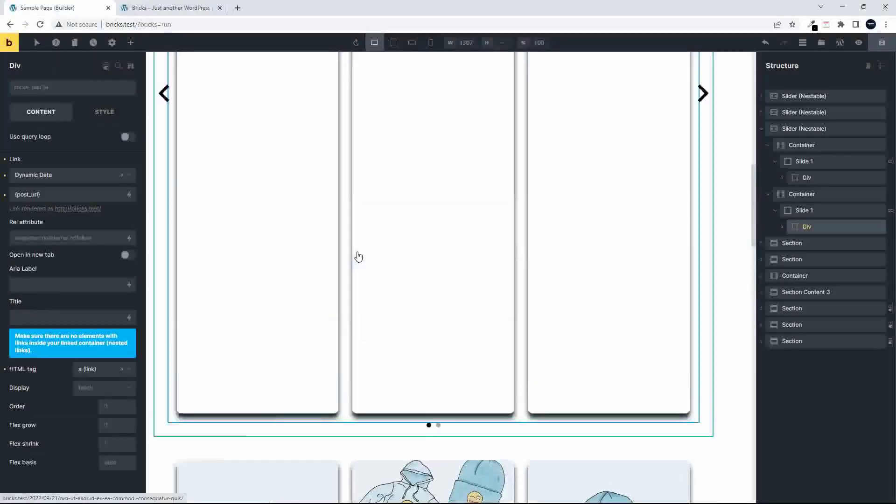
pyautogui.scroll(-3, 422, 197)
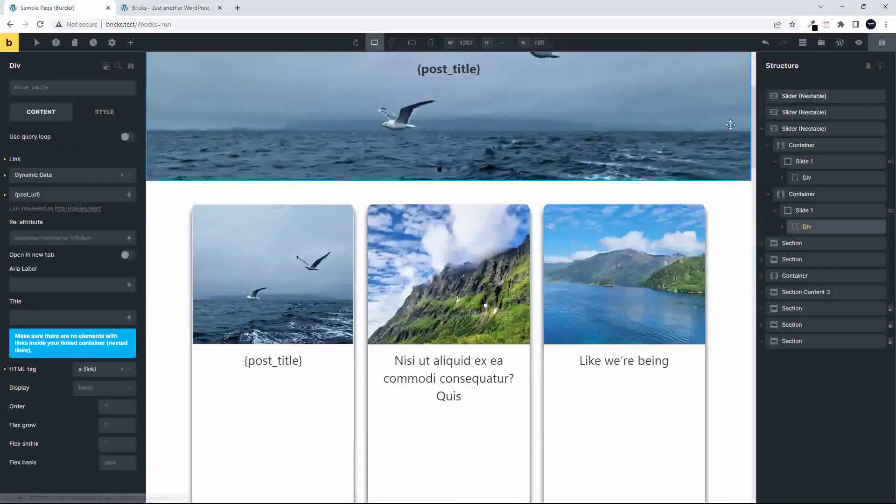
pyautogui.click(761, 128)
pyautogui.click(788, 112)
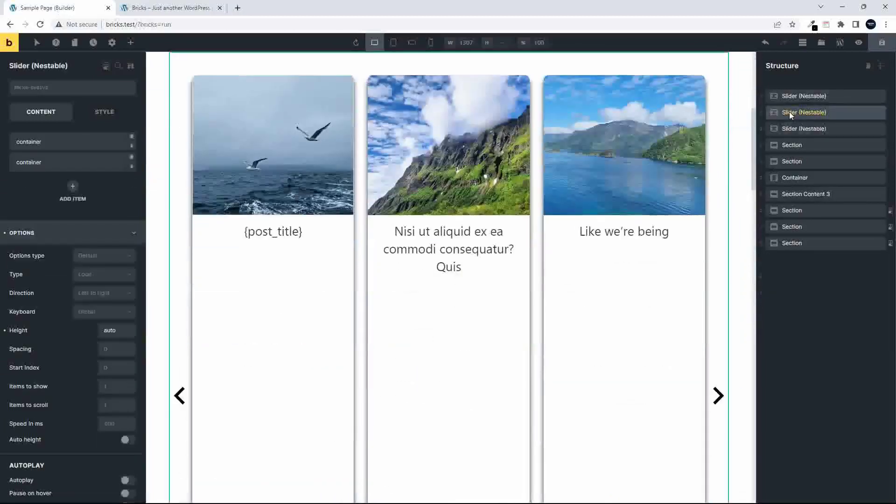
pyautogui.click(761, 114)
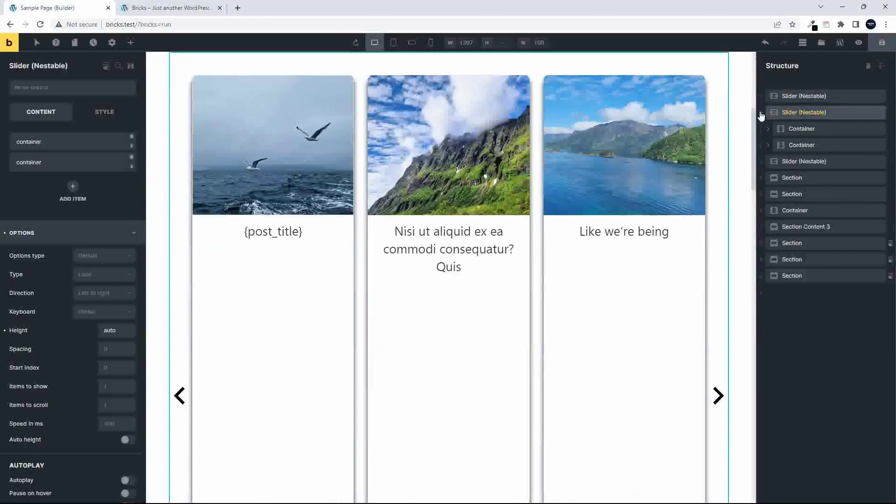
pyautogui.click(767, 145)
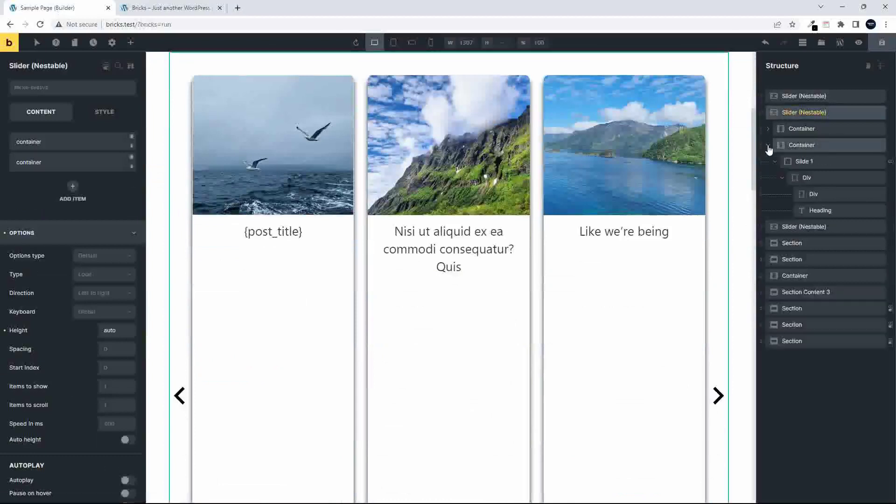
pyautogui.click(816, 164)
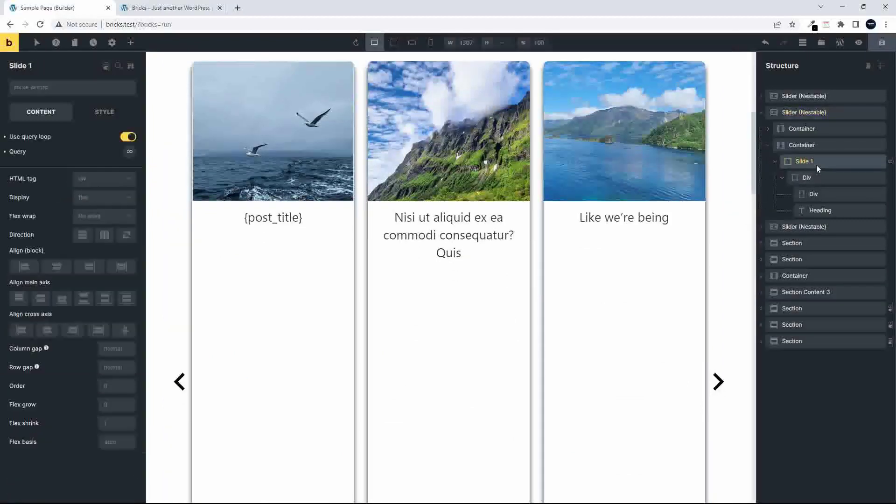
pyautogui.click(130, 152)
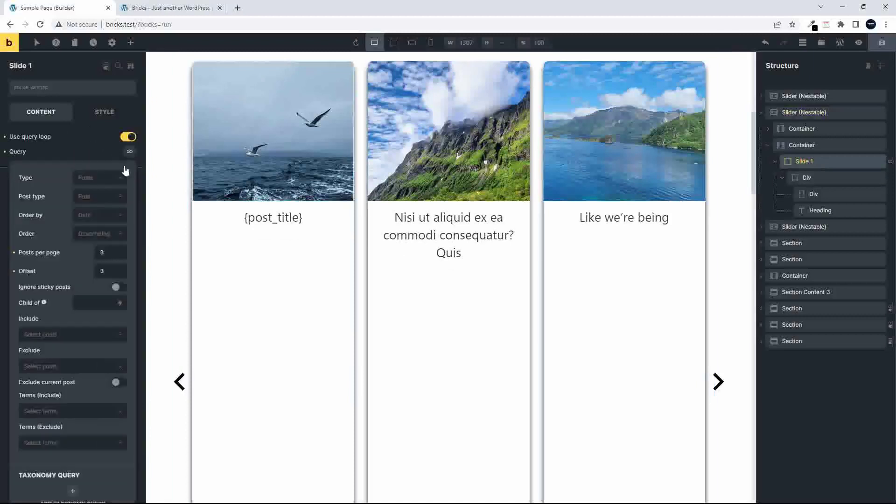
pyautogui.click(100, 197)
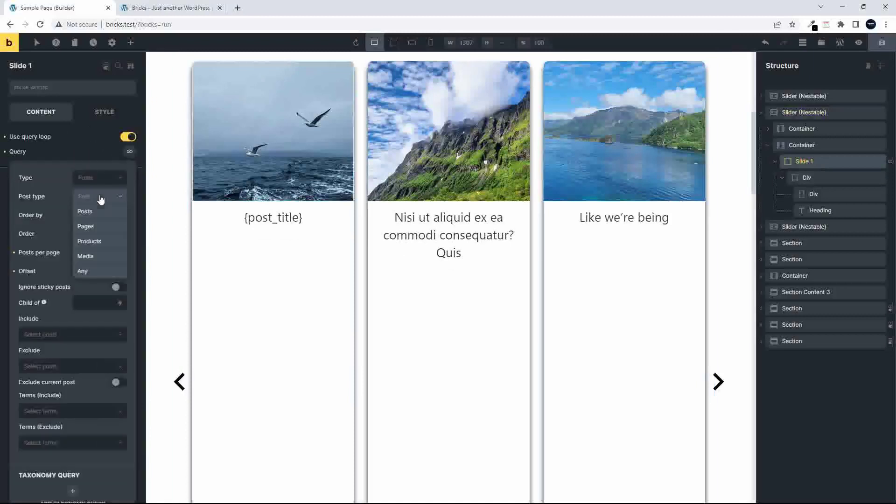
pyautogui.click(96, 243)
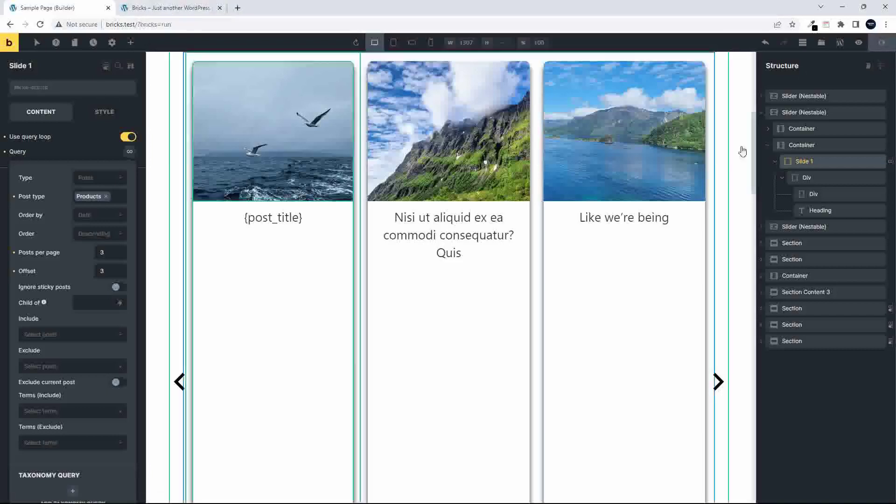
# Add a meta query to Slide 1 in the product slider's first container with key _sale_price, value 0 and compare Greater than, and save the page.
pyautogui.click(769, 146)
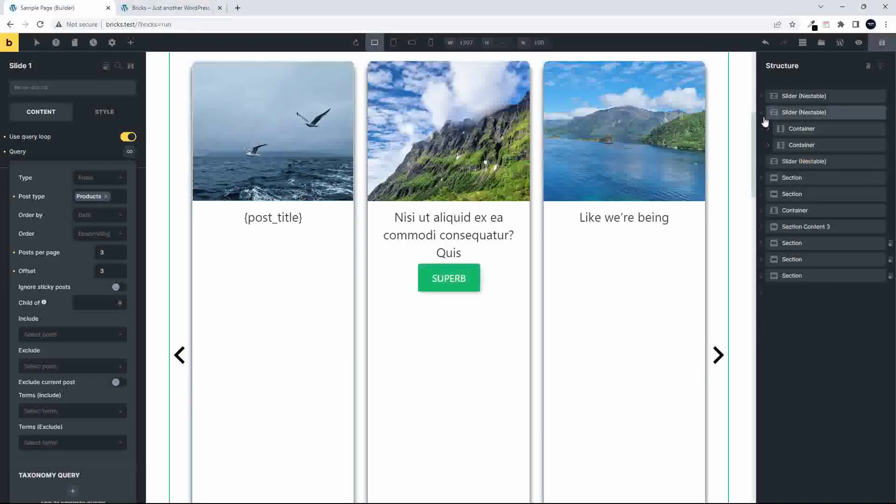
pyautogui.click(762, 112)
pyautogui.click(789, 128)
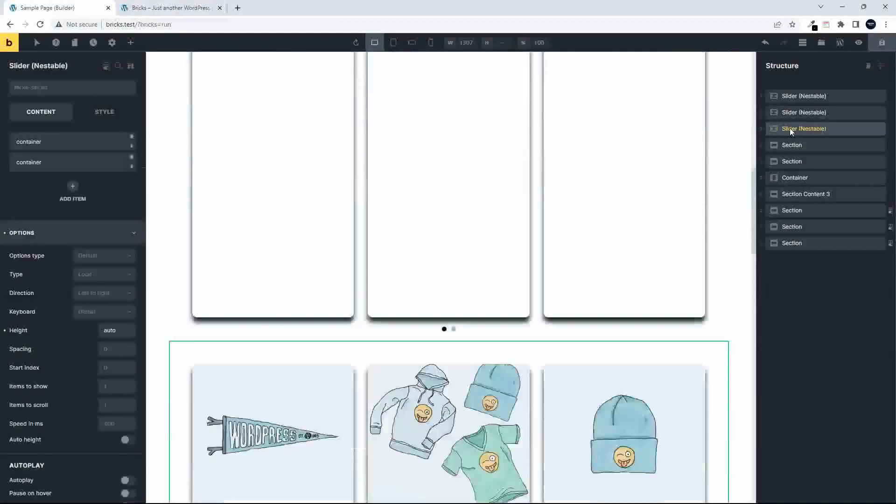
pyautogui.click(762, 129)
pyautogui.click(803, 159)
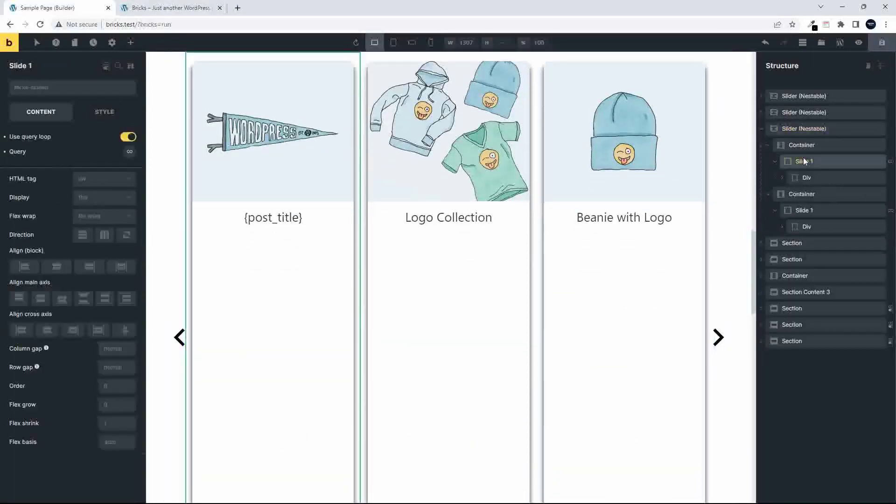
pyautogui.click(129, 154)
pyautogui.scroll(-4, 68, 297)
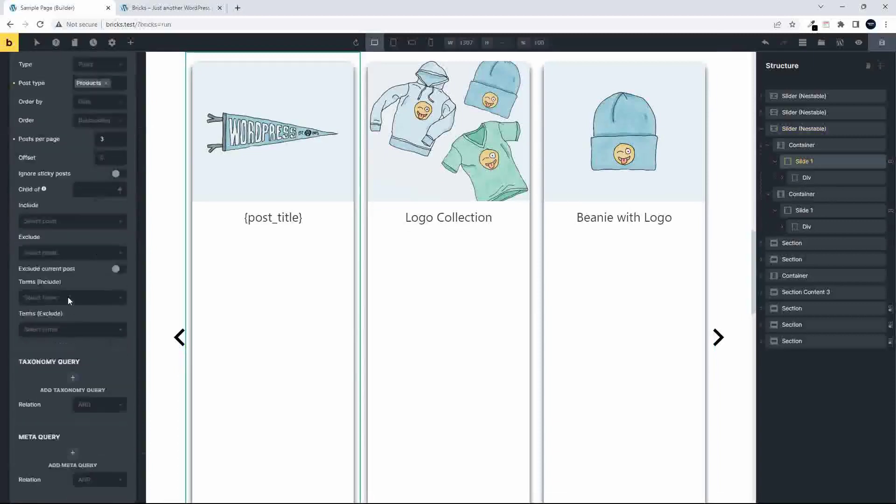
pyautogui.click(73, 367)
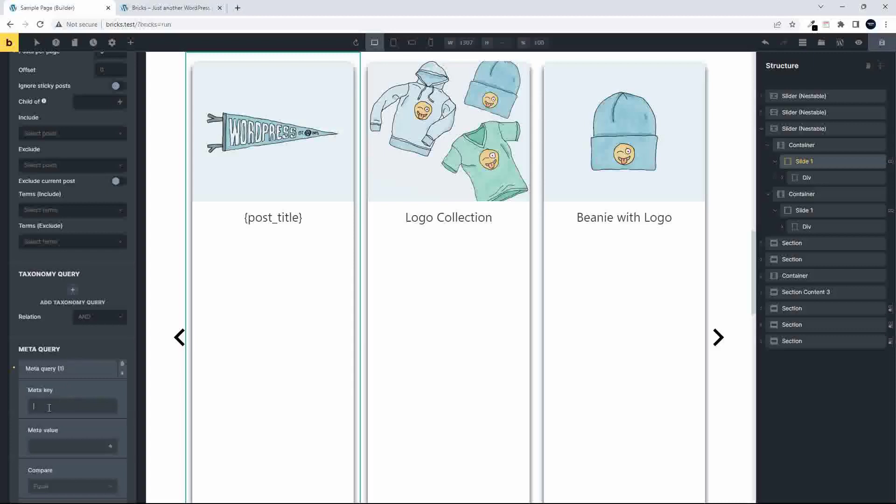
pyautogui.write('_sa')
pyautogui.scroll(-3, 69, 458)
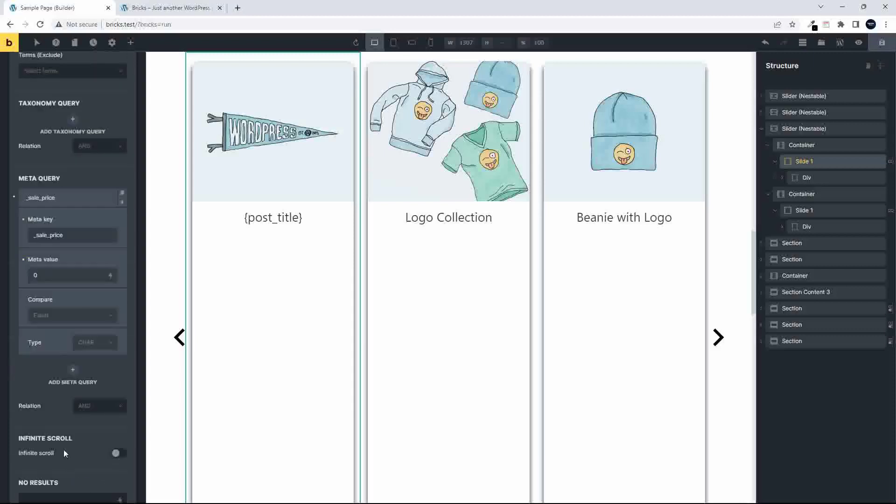
pyautogui.click(94, 317)
pyautogui.click(62, 362)
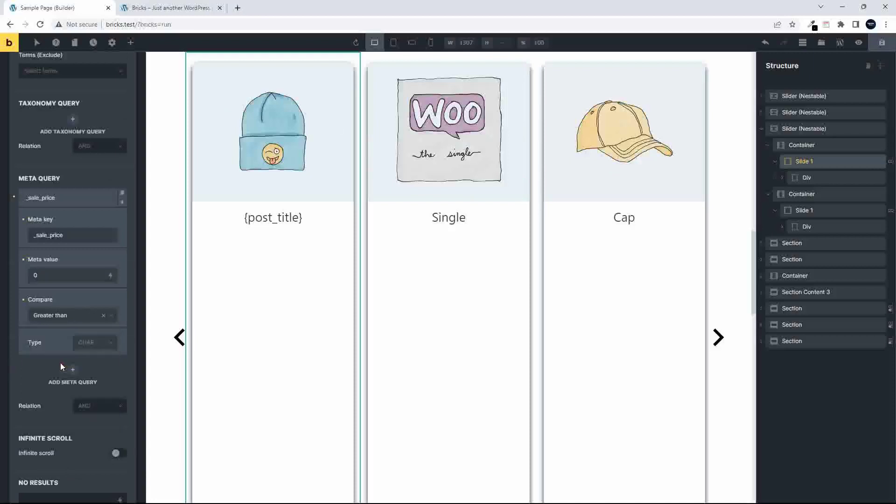
pyautogui.click(881, 42)
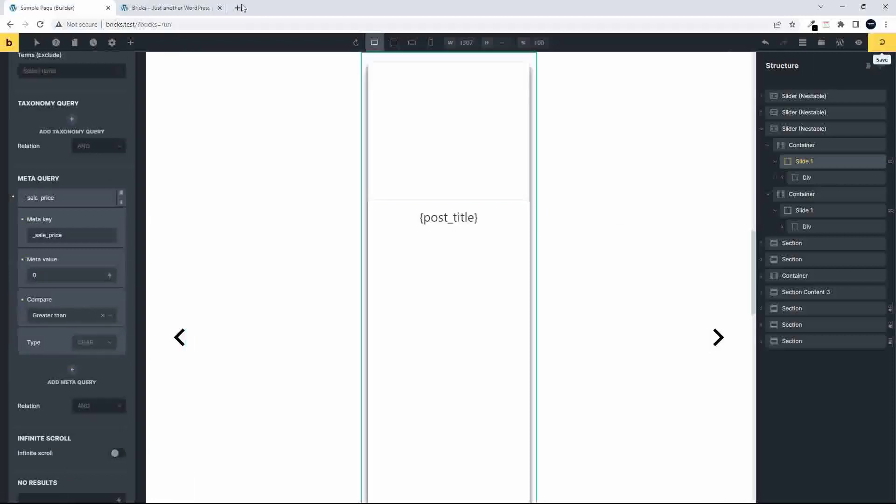
# Reload the live page and advance both the post slider and the product slider to their second sets of cards.
pyautogui.click(191, 8)
pyautogui.click(40, 25)
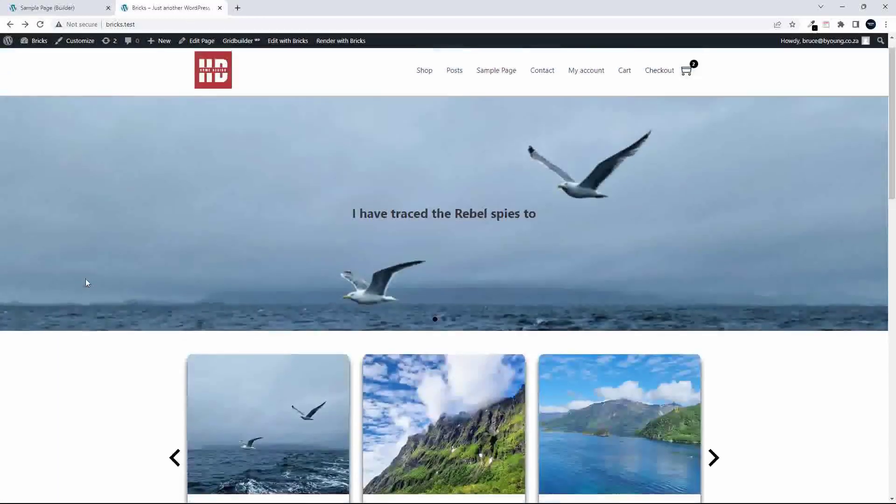
pyautogui.scroll(-1, 86, 282)
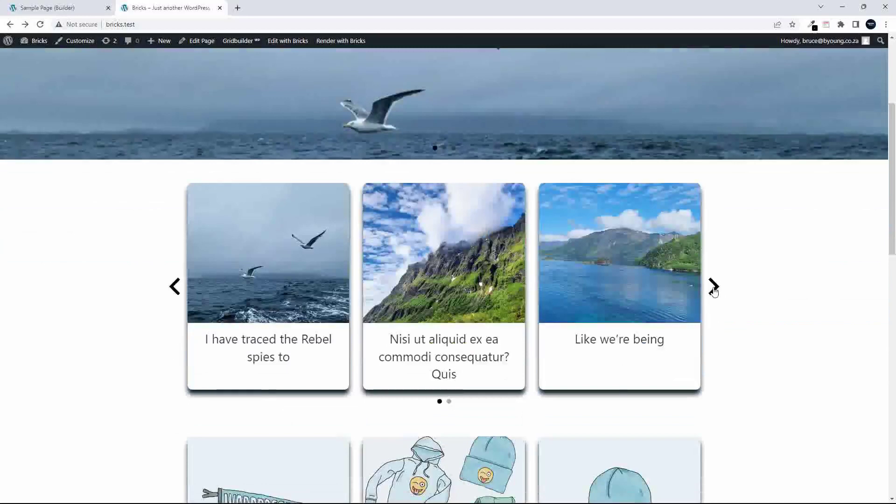
pyautogui.click(713, 288)
pyautogui.click(713, 288)
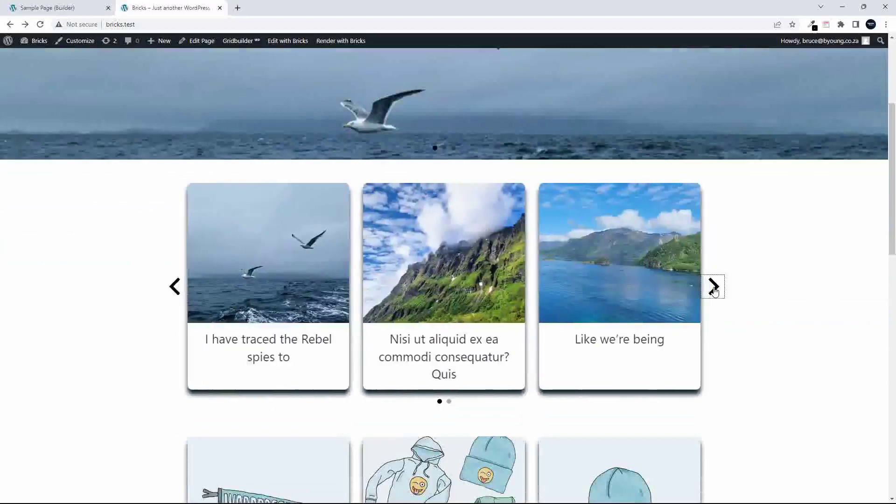
pyautogui.click(713, 287)
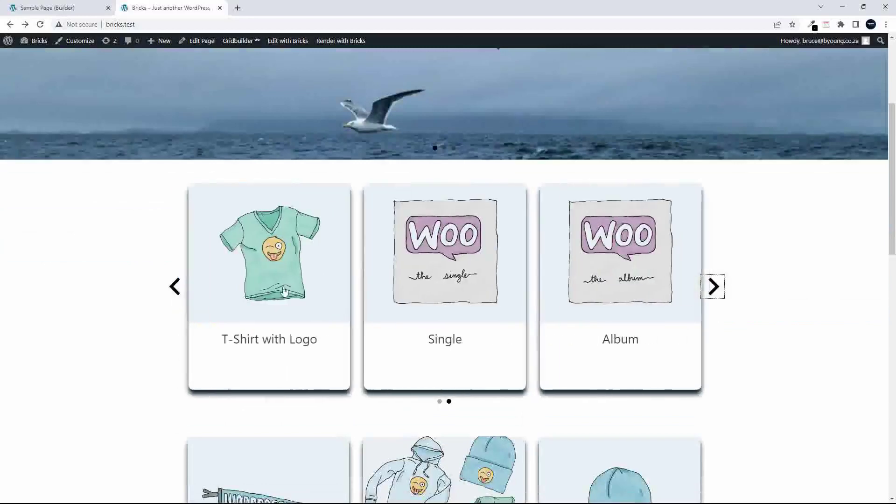
pyautogui.scroll(-5, 780, 327)
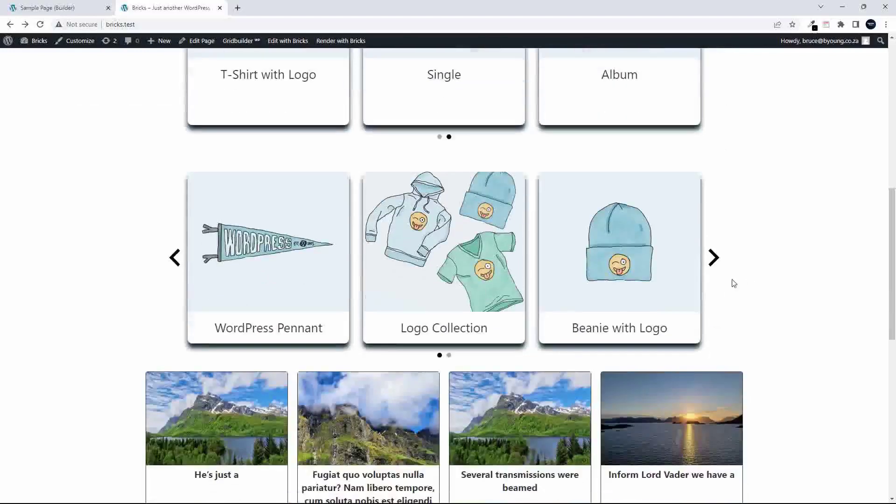
pyautogui.click(713, 258)
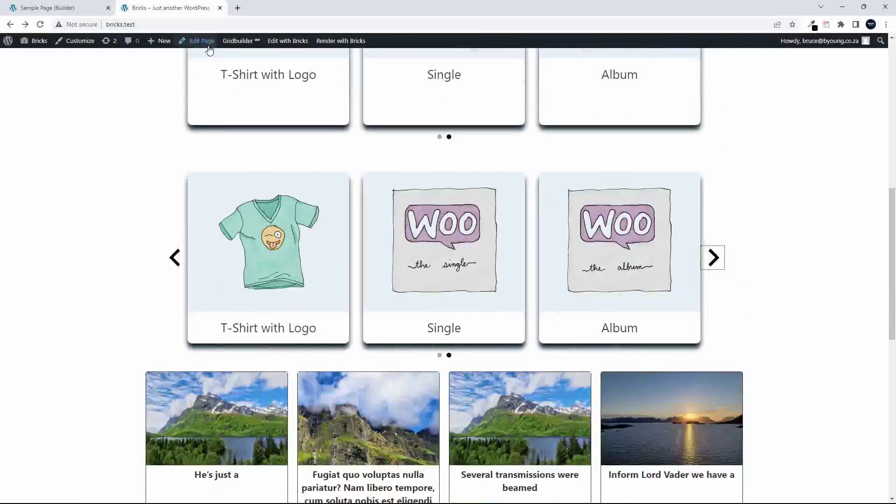
# In the Bricks builder, add a Product price element below the heading in the card div of the product slider's first container.
pyautogui.click(63, 8)
pyautogui.scroll(-1, 340, 174)
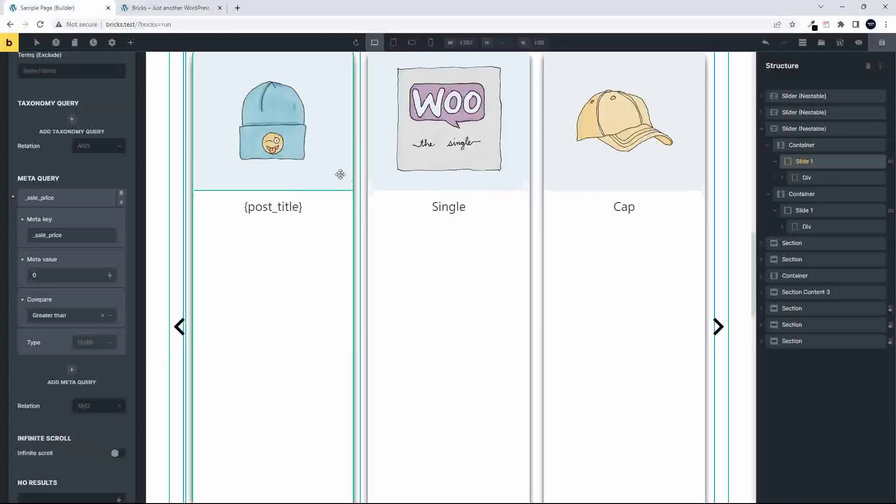
pyautogui.click(761, 128)
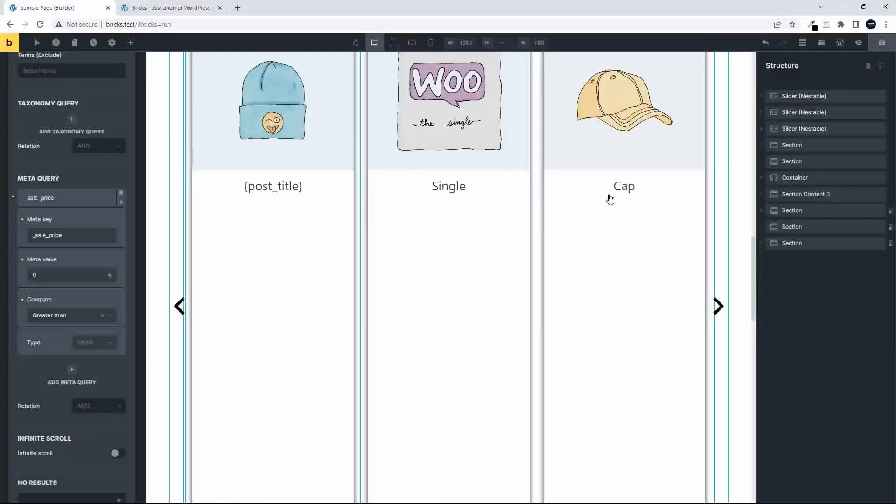
pyautogui.scroll(-10, 606, 202)
pyautogui.scroll(10, 625, 199)
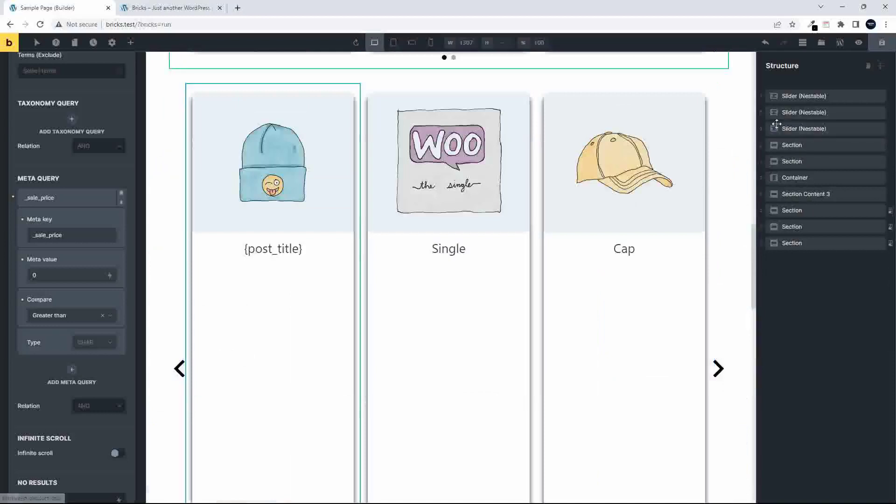
pyautogui.click(761, 128)
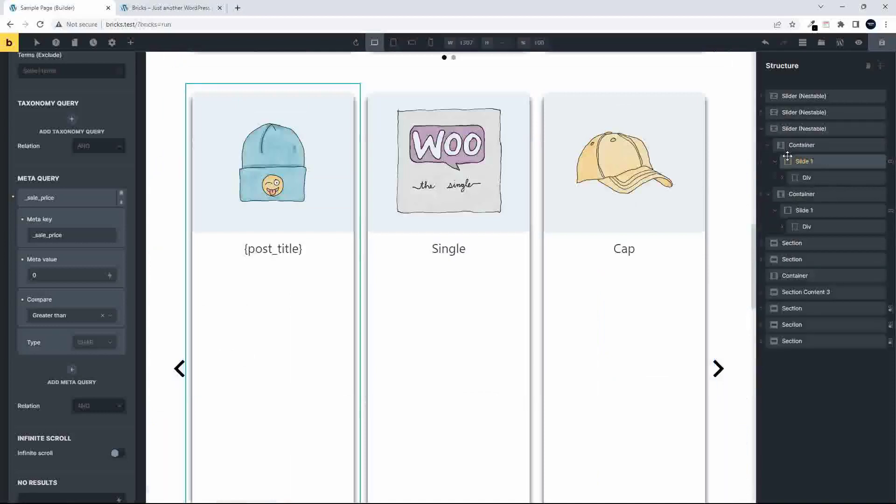
pyautogui.click(782, 180)
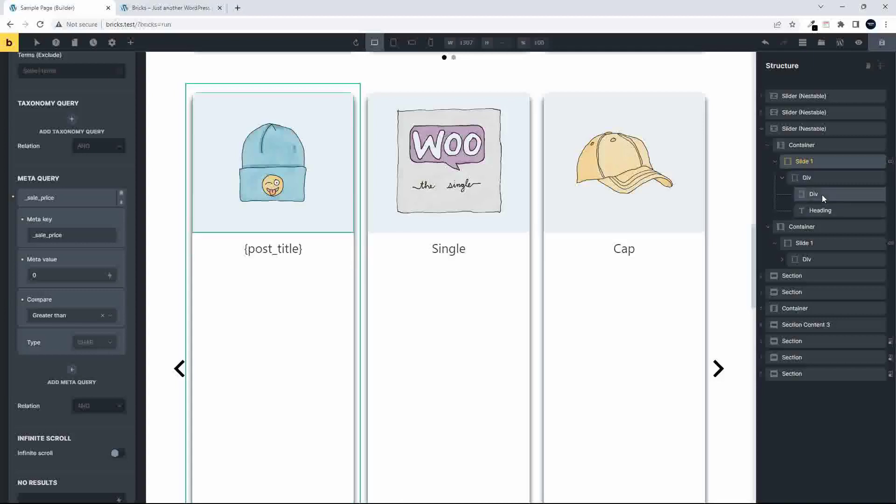
pyautogui.click(823, 207)
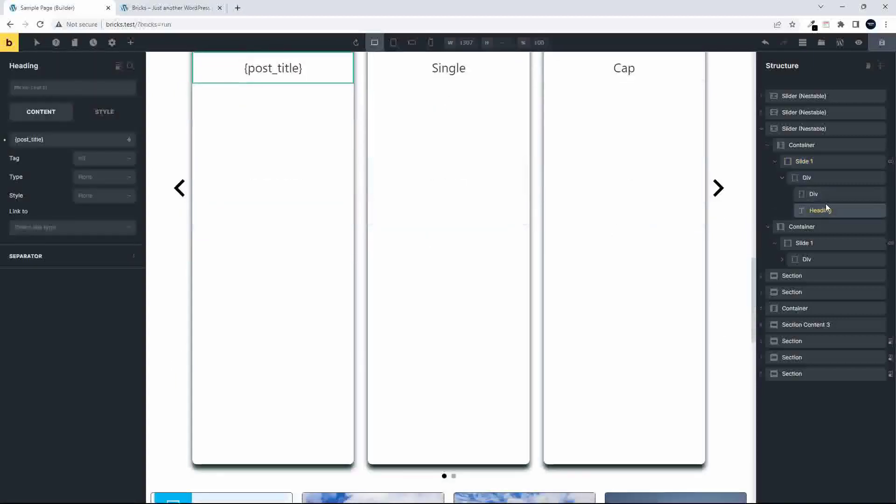
pyautogui.click(132, 42)
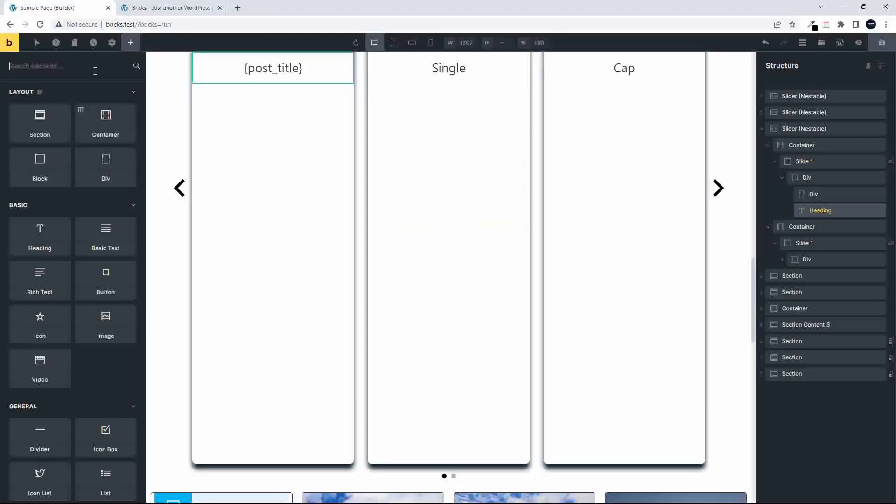
pyautogui.write('pri')
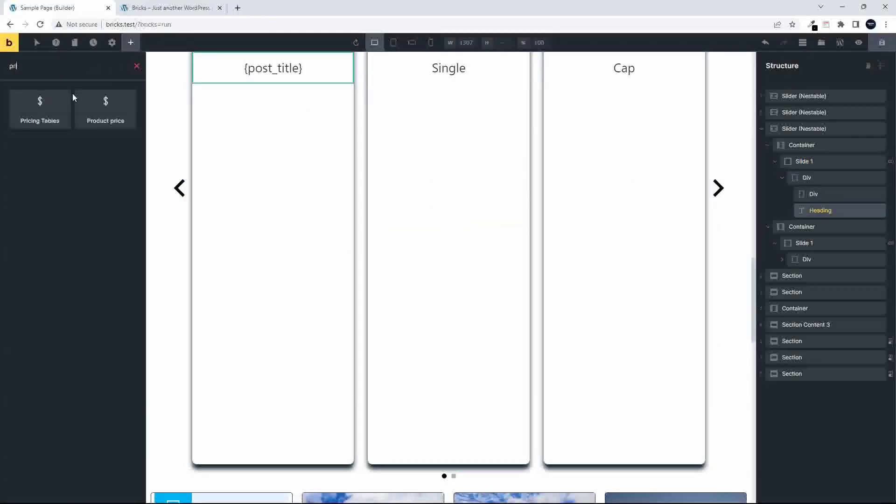
pyautogui.moveTo(137, 107); pyautogui.dragTo(248, 81)
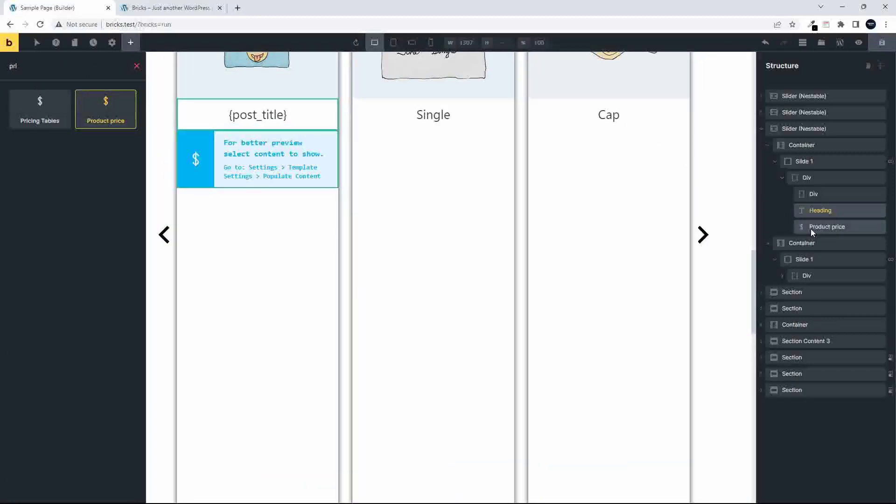
# Reload the live page to check the prices on the product cards, and advance the product slider to its second set.
pyautogui.click(181, 7)
pyautogui.click(40, 24)
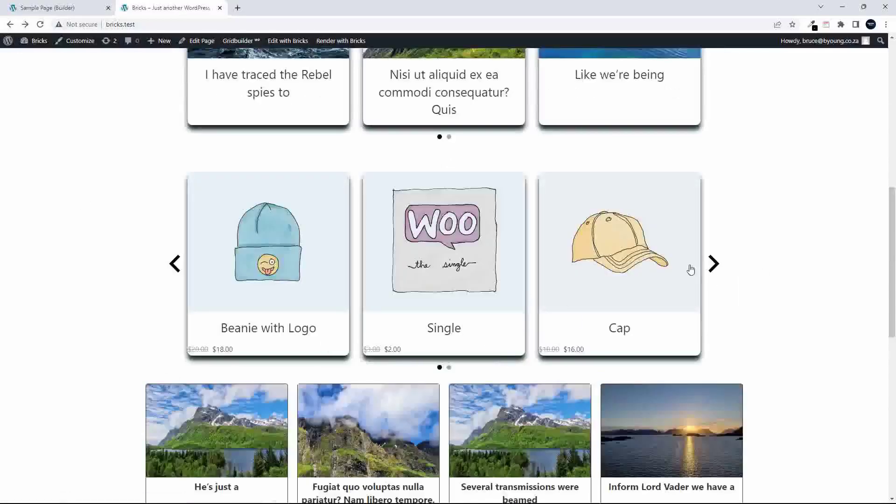
pyautogui.click(713, 263)
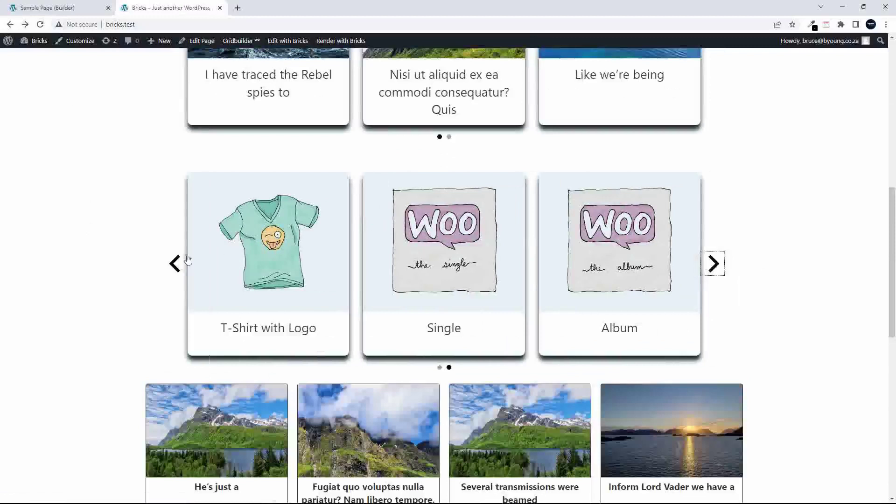
# Return the live product slider to its first set, and examine the layout settings of its card div in the Bricks builder.
pyautogui.click(175, 262)
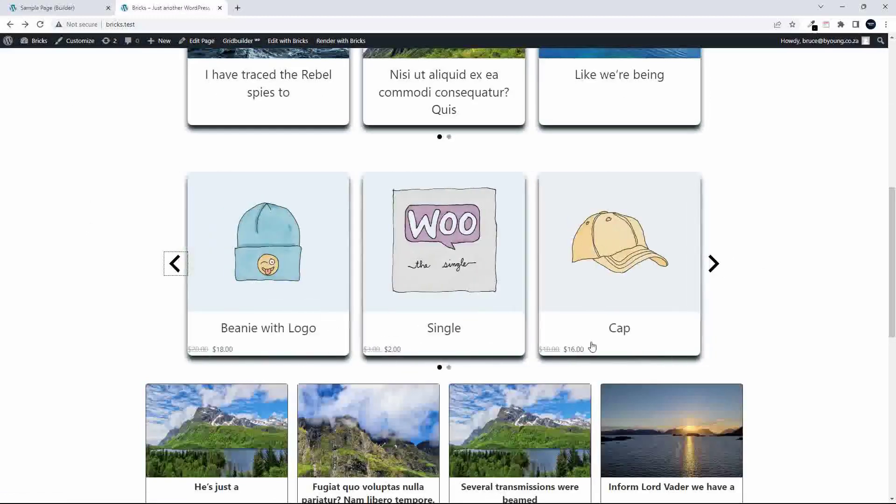
pyautogui.click(63, 9)
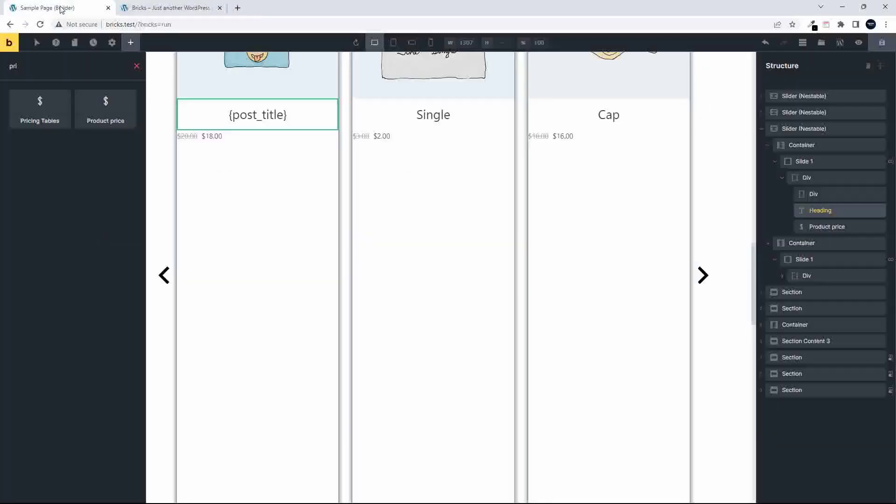
pyautogui.click(828, 227)
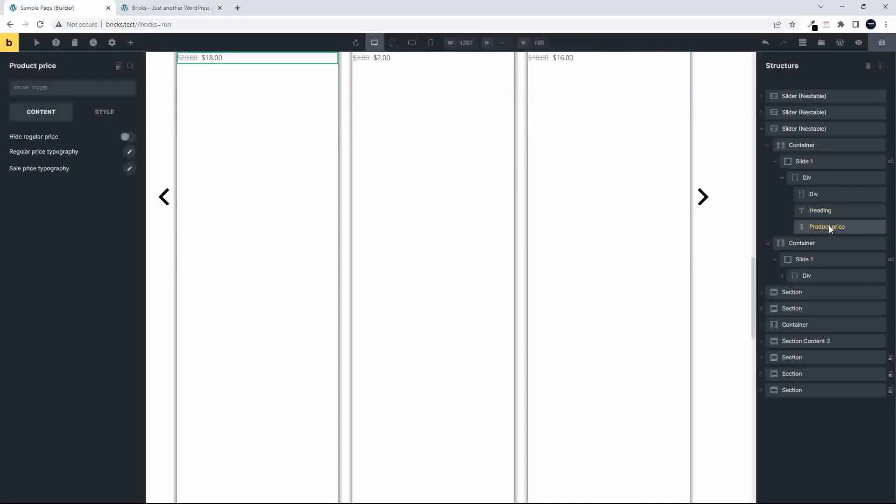
pyautogui.click(823, 178)
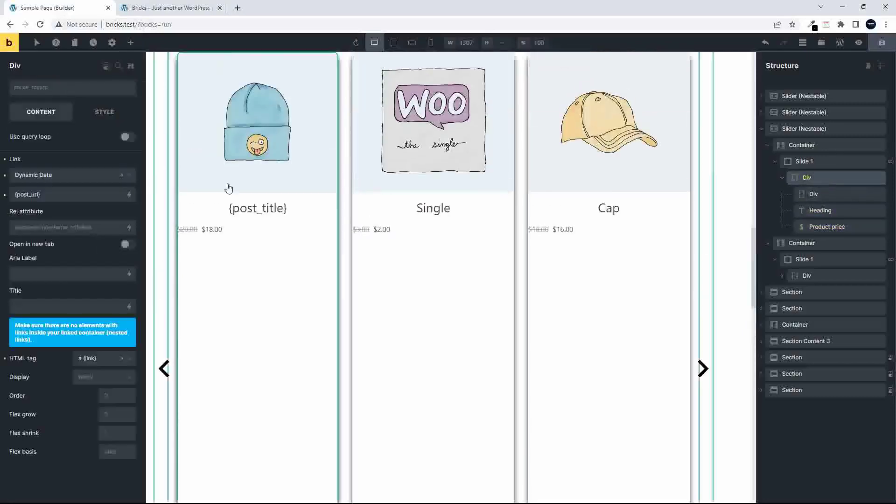
pyautogui.click(108, 116)
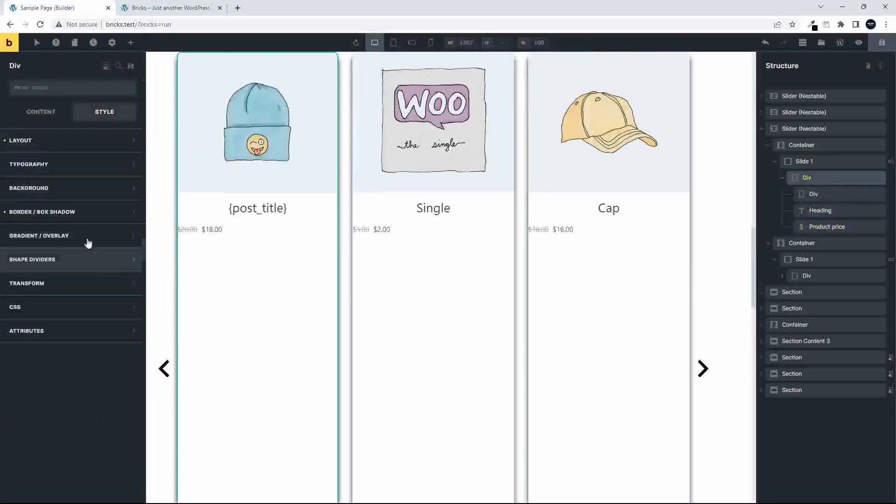
pyautogui.click(50, 148)
pyautogui.scroll(-10, 83, 280)
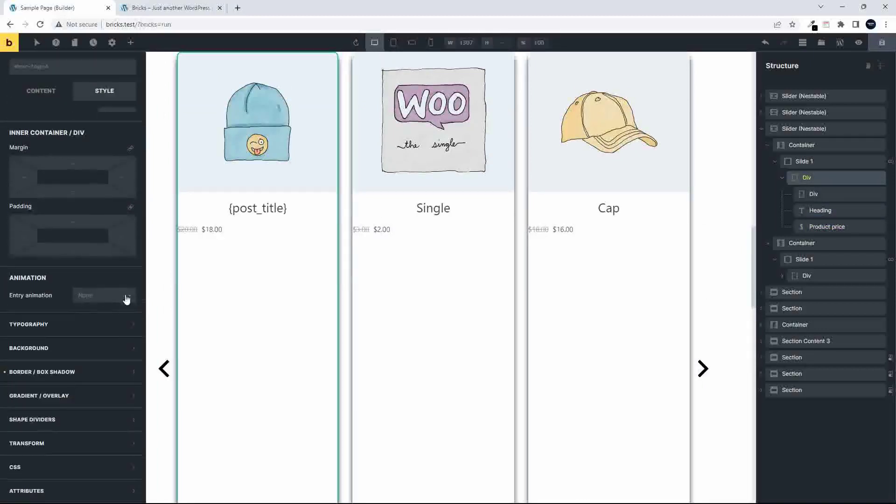
pyautogui.scroll(5, 96, 295)
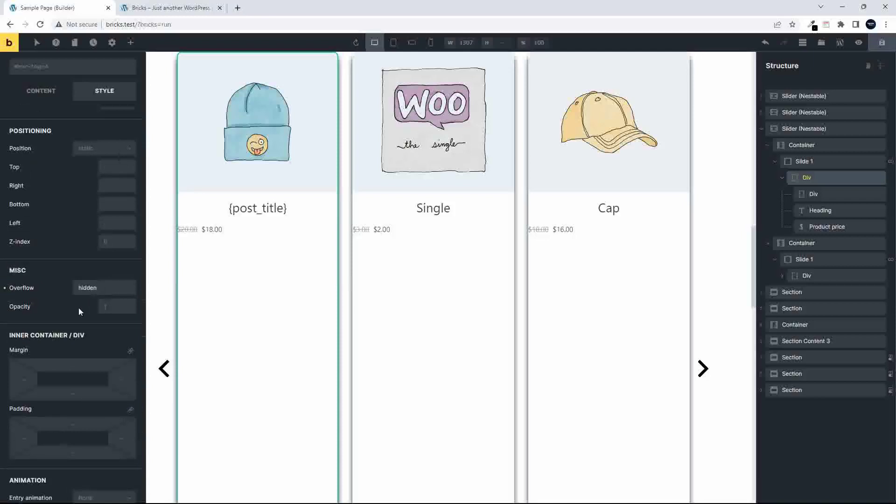
pyautogui.scroll(6, 68, 307)
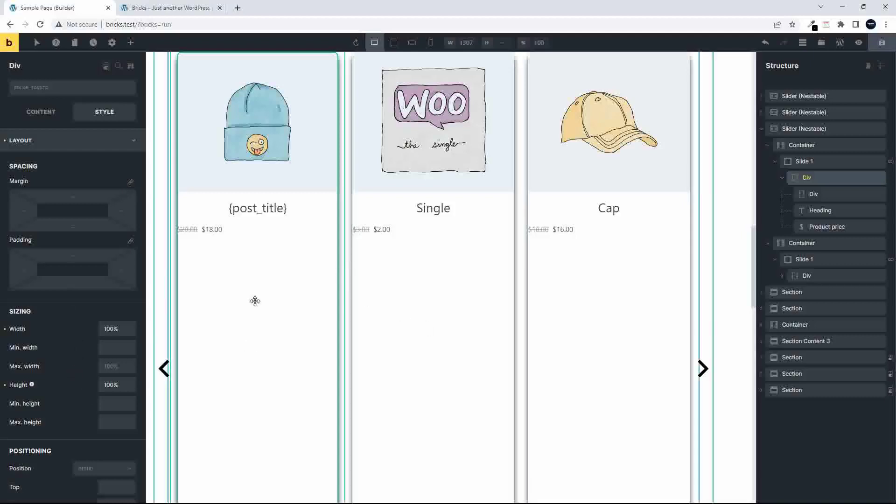
# Centre the text of the Product price element in the product slider's first container.
pyautogui.click(834, 228)
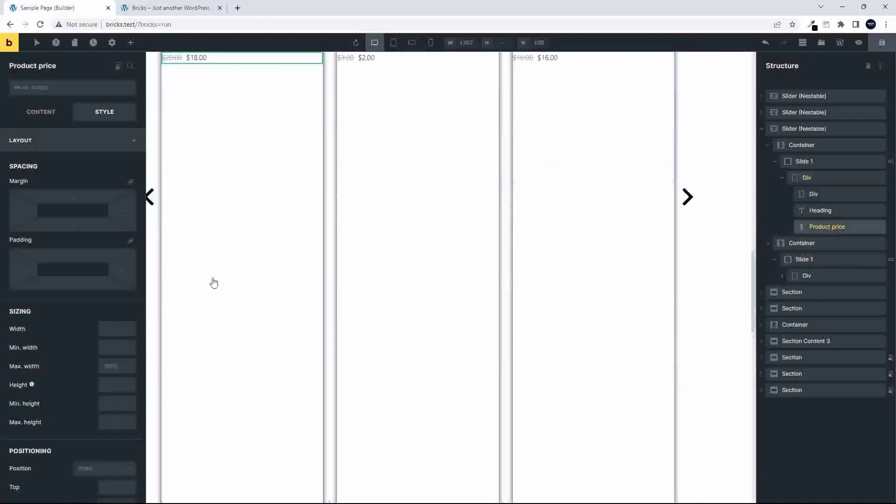
pyautogui.scroll(-5, 38, 313)
pyautogui.scroll(5, 40, 306)
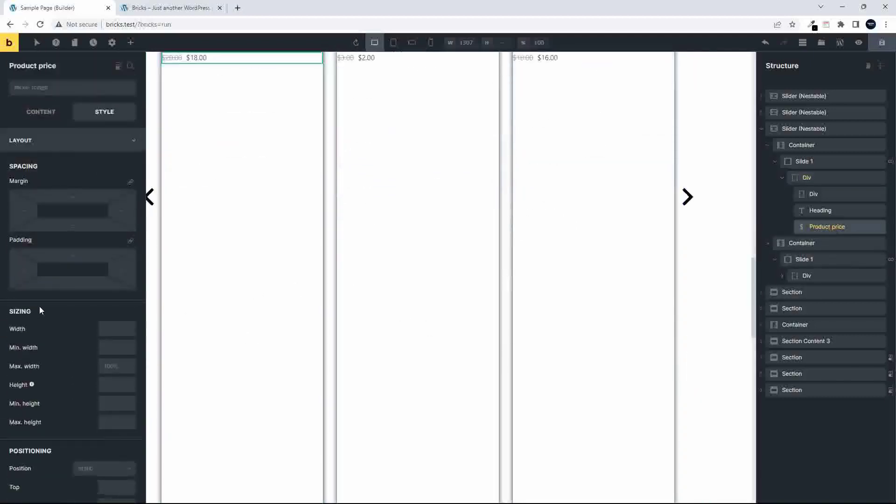
pyautogui.click(49, 147)
pyautogui.click(38, 169)
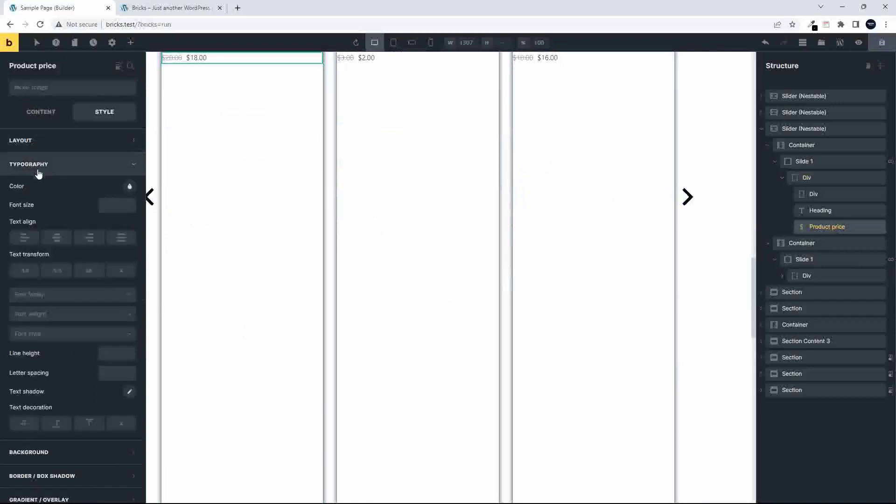
pyautogui.click(57, 239)
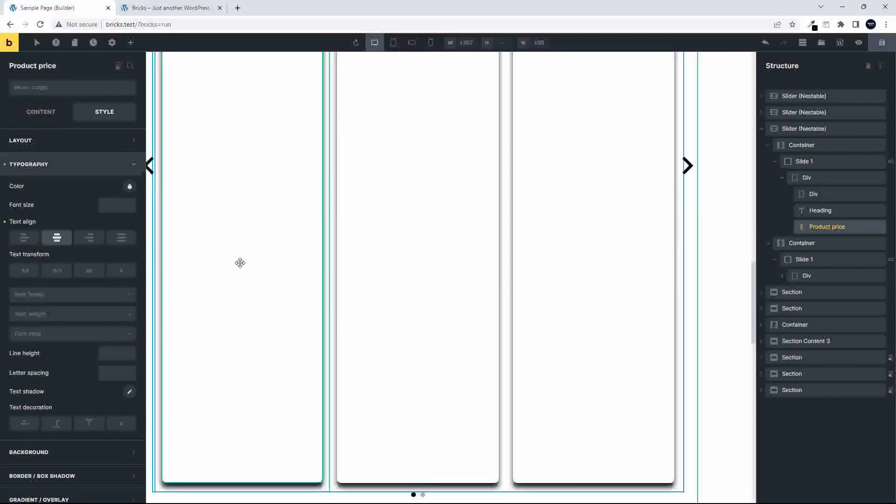
# Set the Product price's font size to 30 and its text colour to #ff0000, and save the page.
pyautogui.click(117, 208)
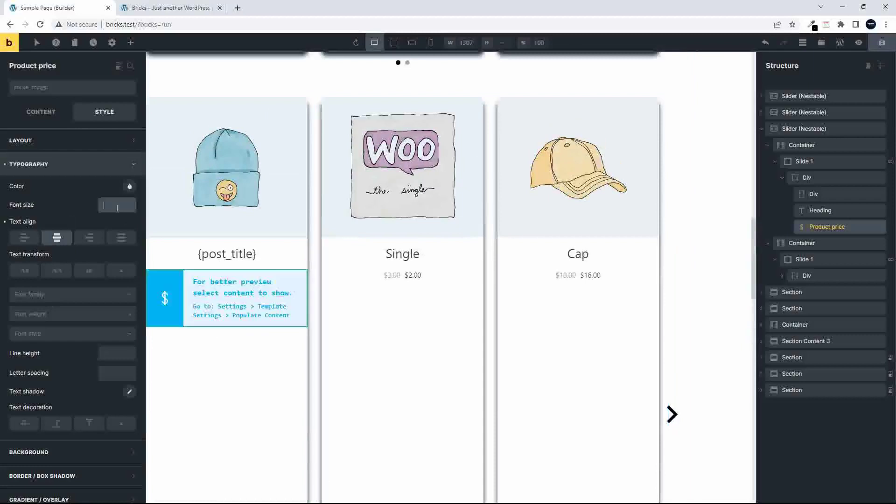
pyautogui.write('30')
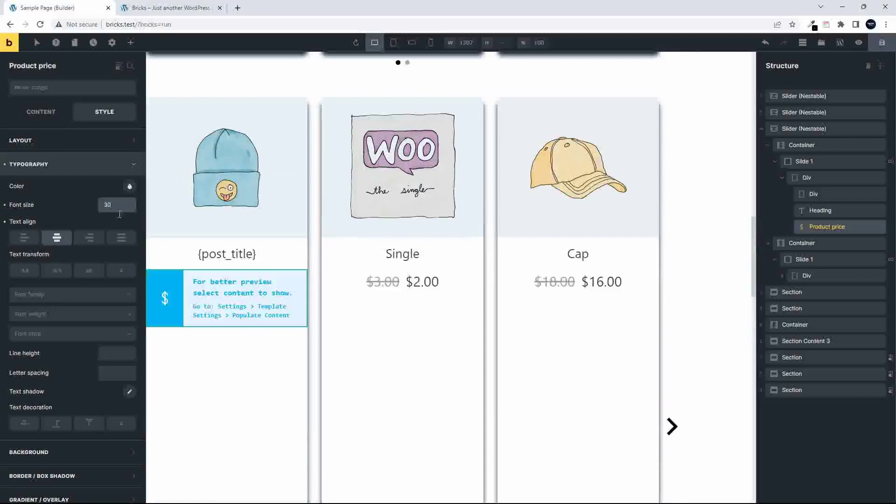
pyautogui.click(129, 186)
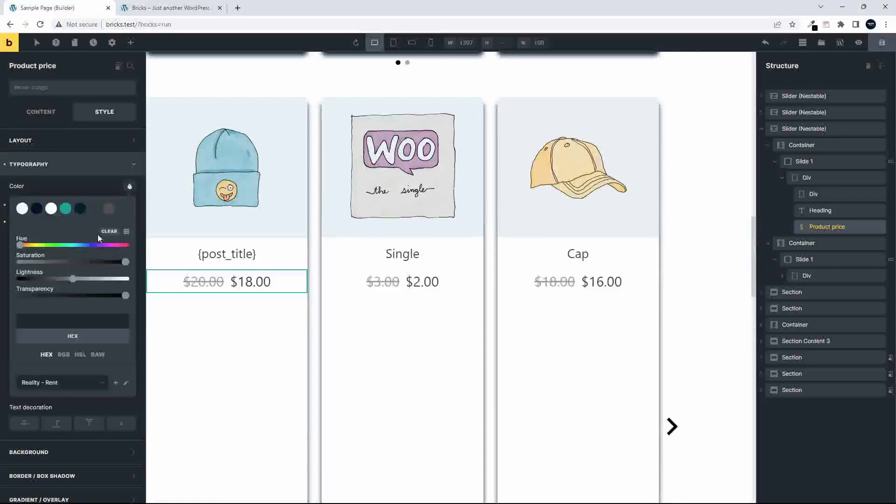
pyautogui.moveTo(82, 248); pyautogui.dragTo(134, 247)
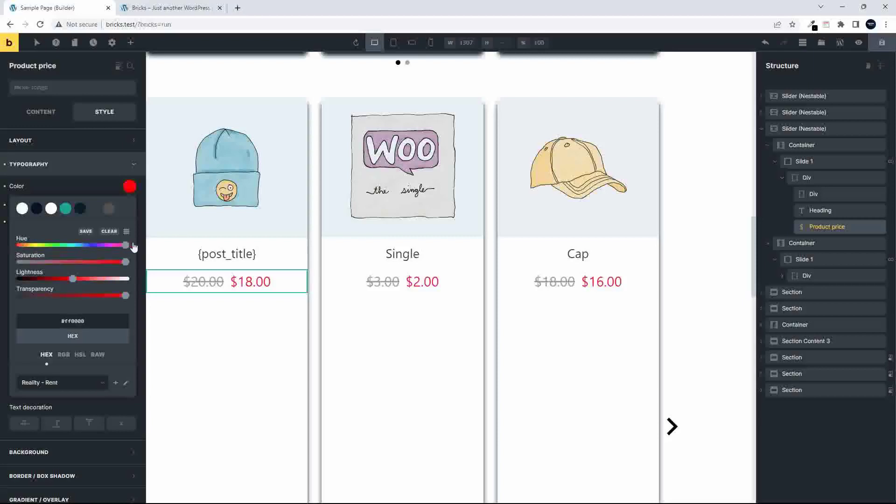
pyautogui.click(882, 43)
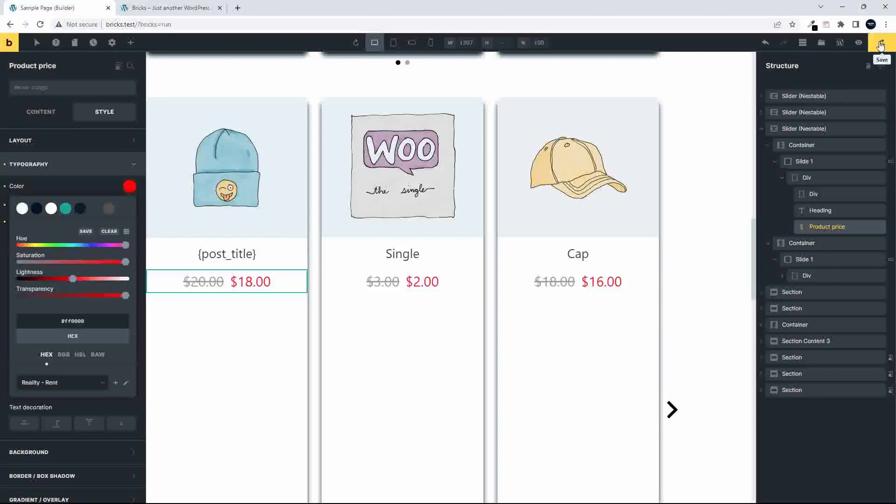
# Reload the live page to check the restyled prices, and cycle the product slider through both sets of cards.
pyautogui.click(204, 9)
pyautogui.press('F5')
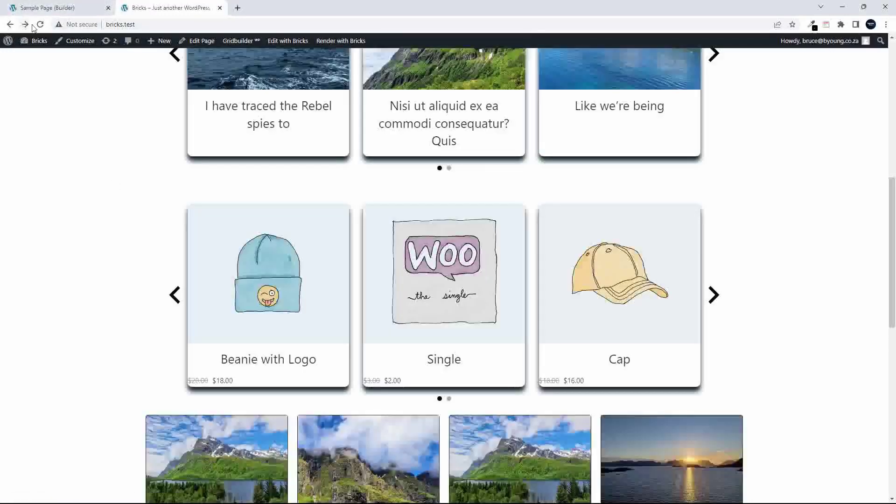
pyautogui.click(41, 25)
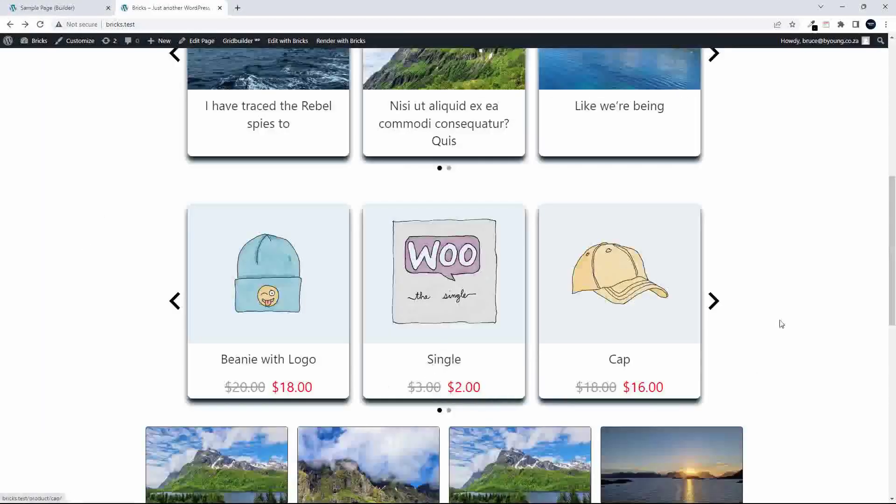
pyautogui.click(712, 302)
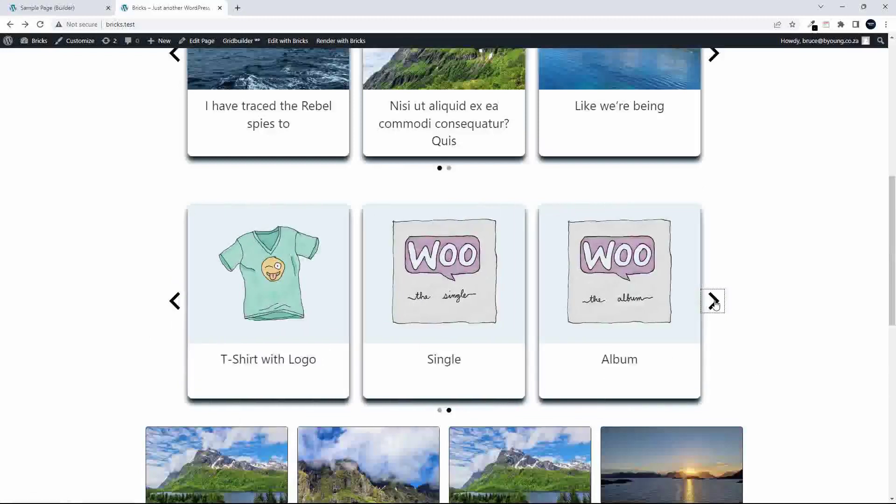
pyautogui.click(713, 302)
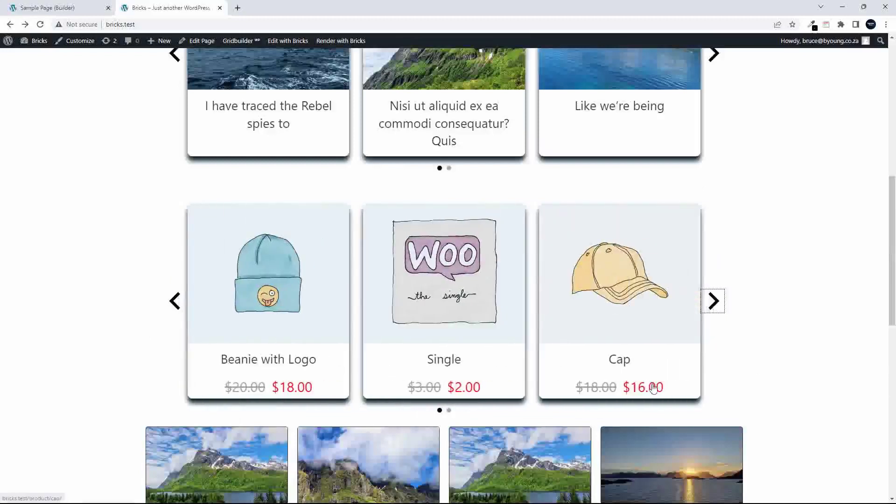
# Review the sliders on the live page, advancing the post slider and the product slider by one set each.
pyautogui.scroll(4, 653, 388)
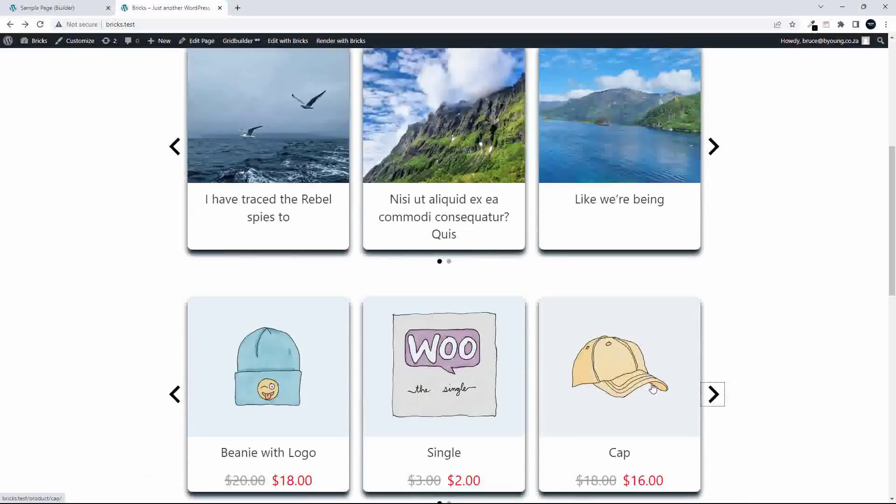
pyautogui.scroll(5, 653, 387)
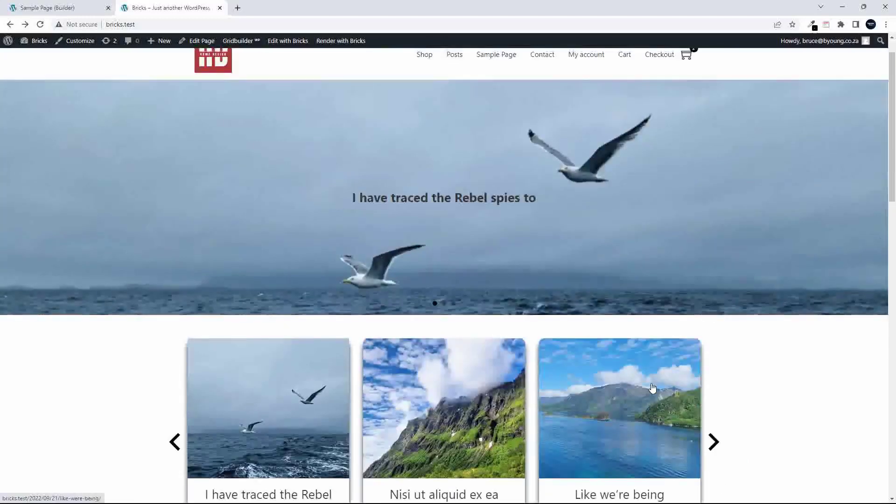
pyautogui.scroll(-1, 481, 186)
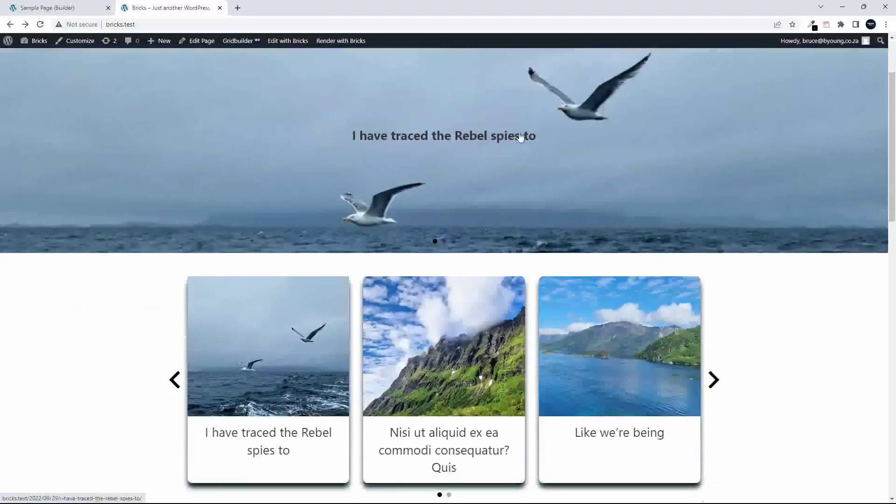
pyautogui.click(714, 379)
pyautogui.scroll(-8, 717, 382)
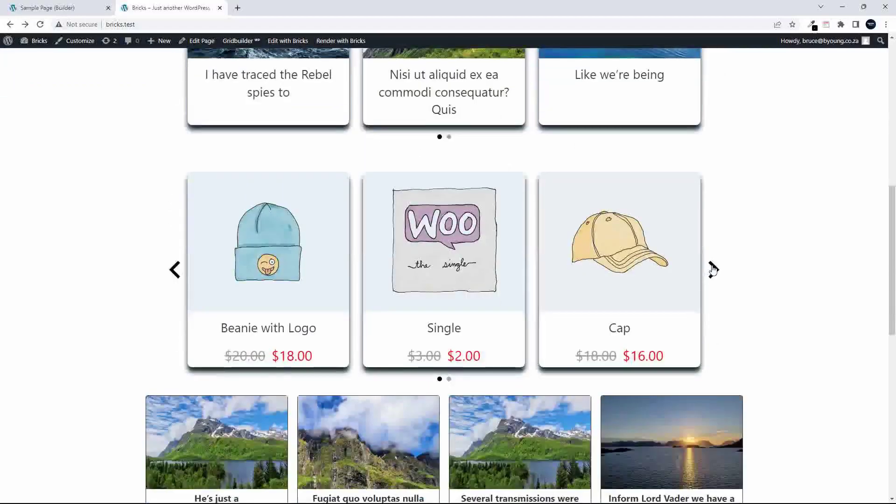
pyautogui.click(713, 269)
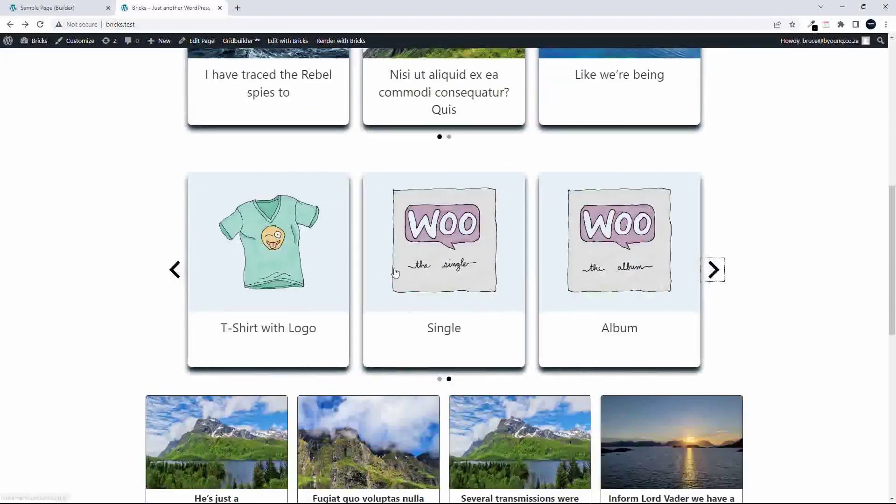
# In the Bricks builder, collapse the product slider in the structure and duplicate it.
pyautogui.click(64, 11)
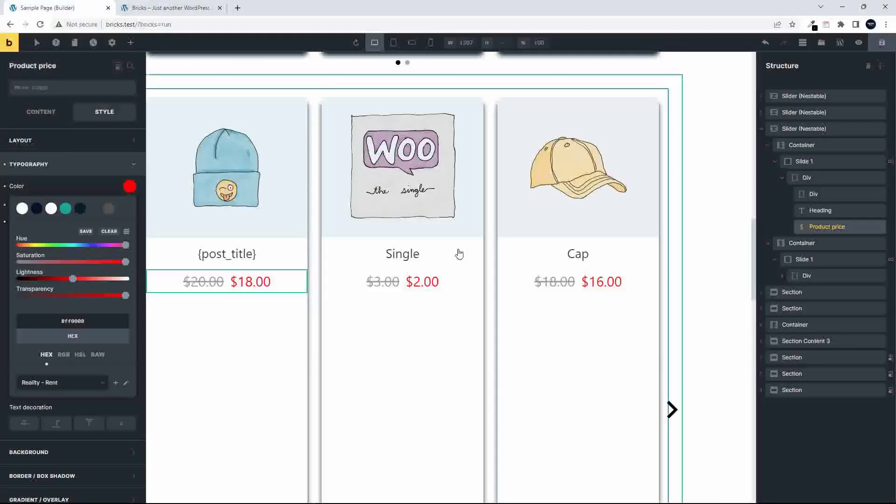
pyautogui.click(762, 129)
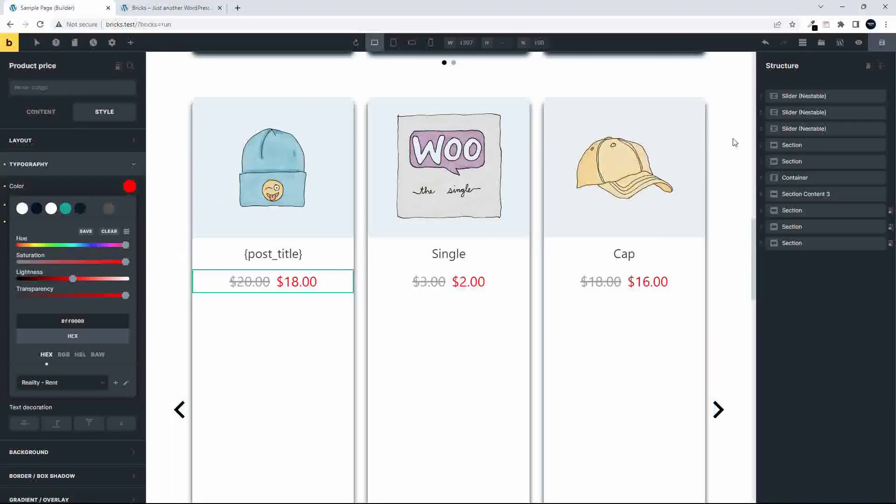
pyautogui.rightClick(786, 130)
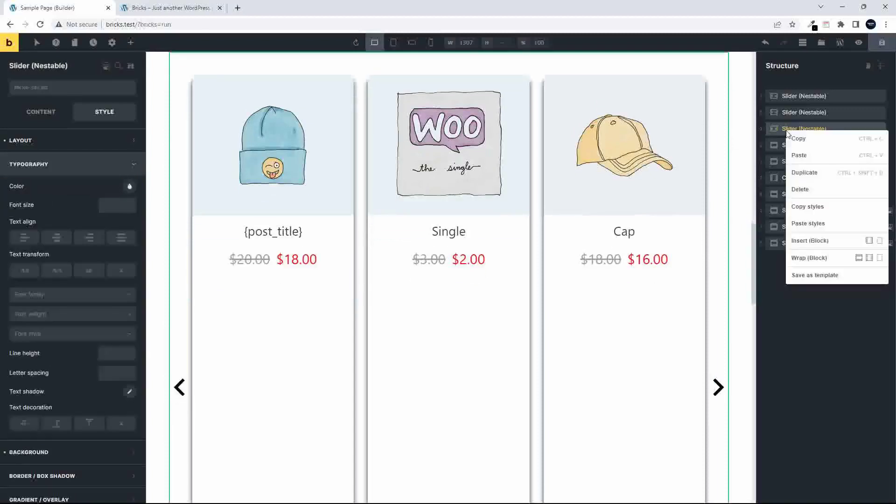
pyautogui.click(813, 173)
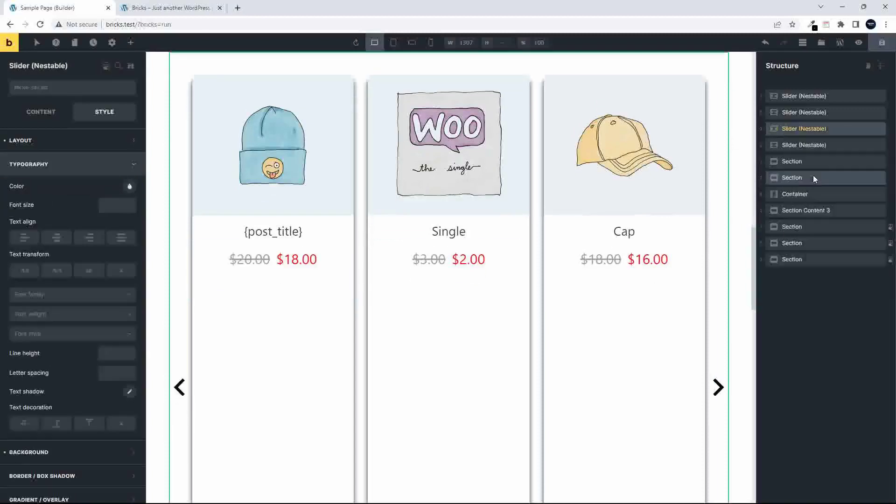
# In the duplicated product slider, move Slide 1 out of its first container to directly under the slider, and delete the emptied container.
pyautogui.click(793, 144)
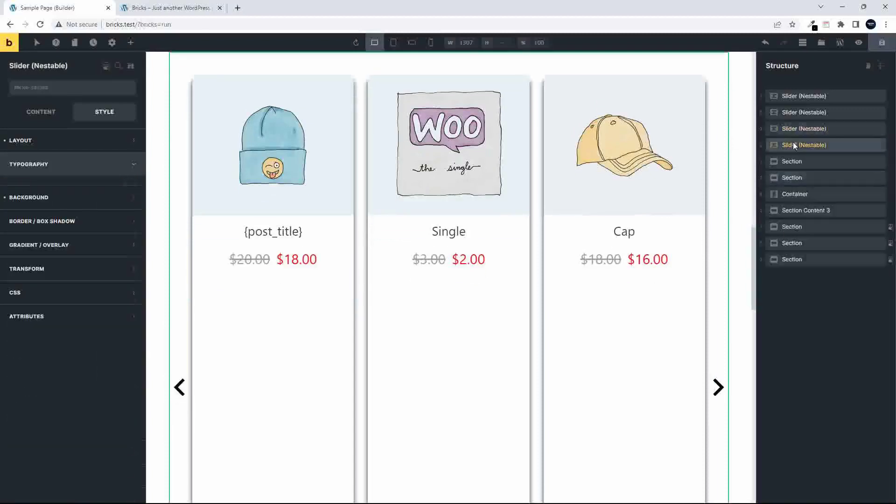
pyautogui.click(761, 145)
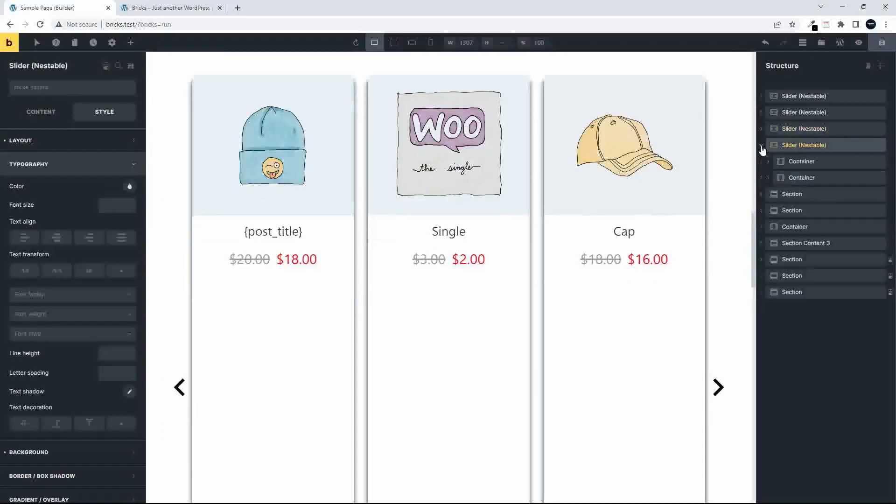
pyautogui.click(769, 179)
pyautogui.click(800, 164)
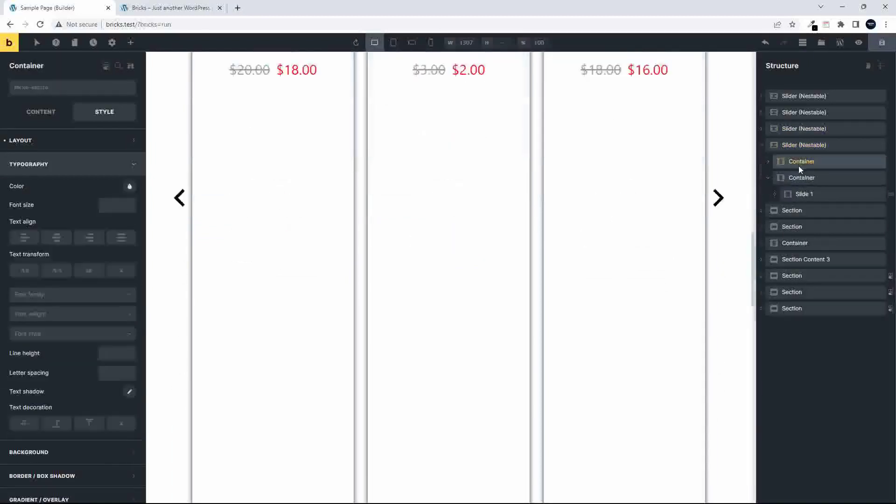
pyautogui.click(768, 162)
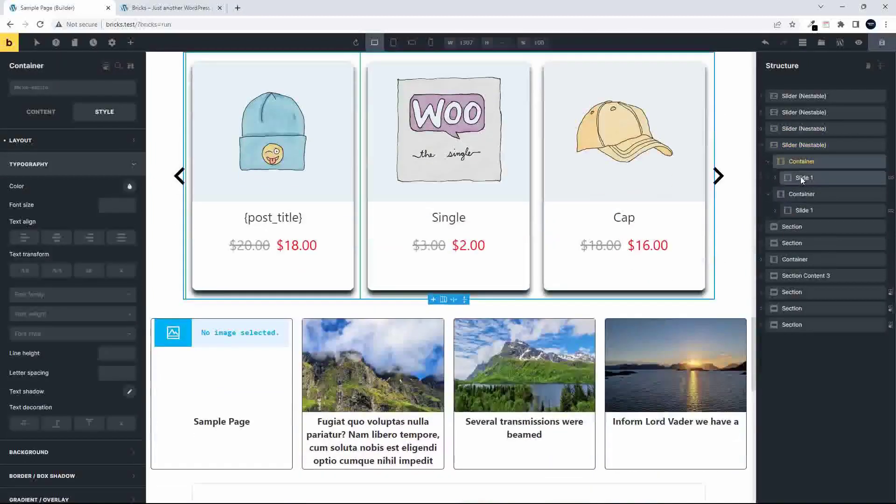
pyautogui.click(775, 178)
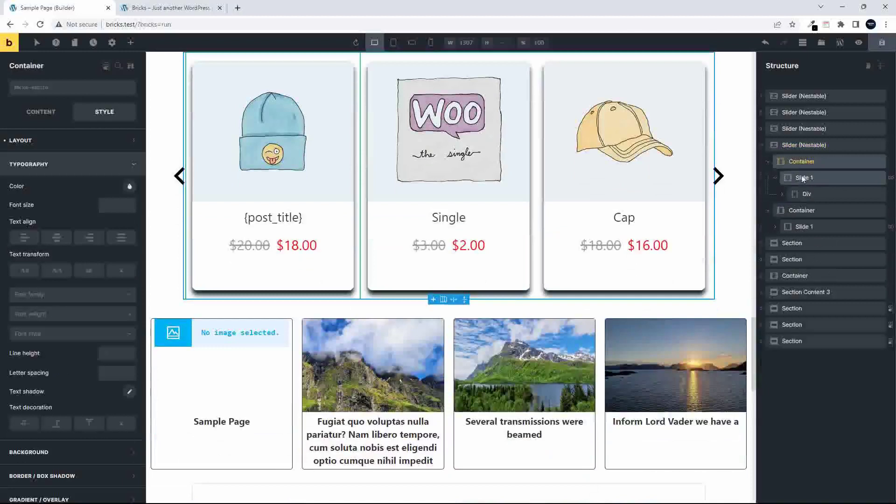
pyautogui.moveTo(789, 179); pyautogui.dragTo(794, 160)
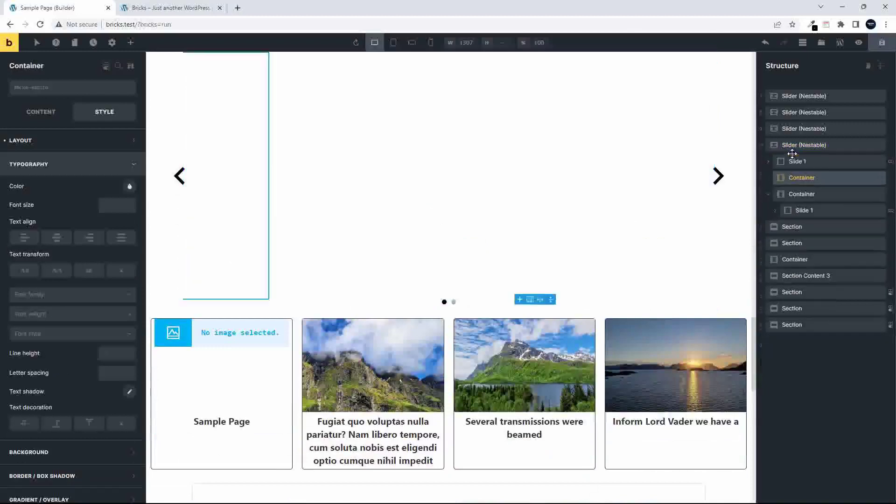
pyautogui.rightClick(804, 177)
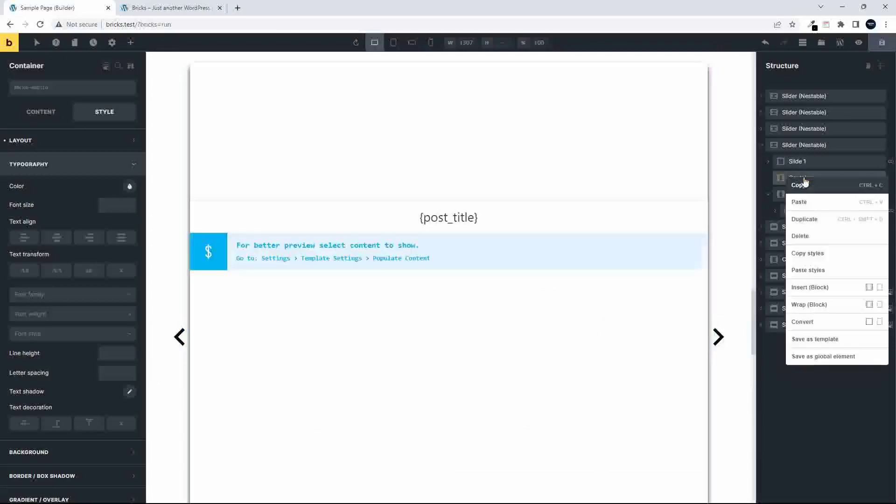
pyautogui.click(816, 237)
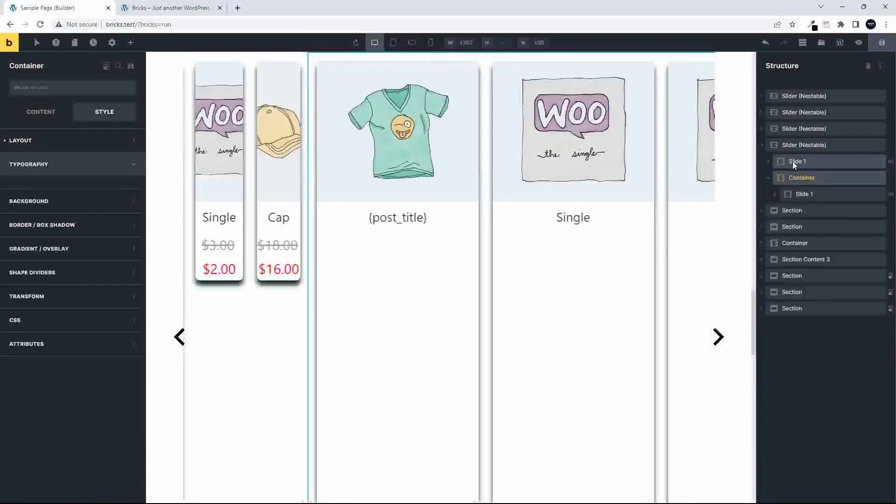
# Set the moved Slide 1's product query to 1 post per page.
pyautogui.click(794, 162)
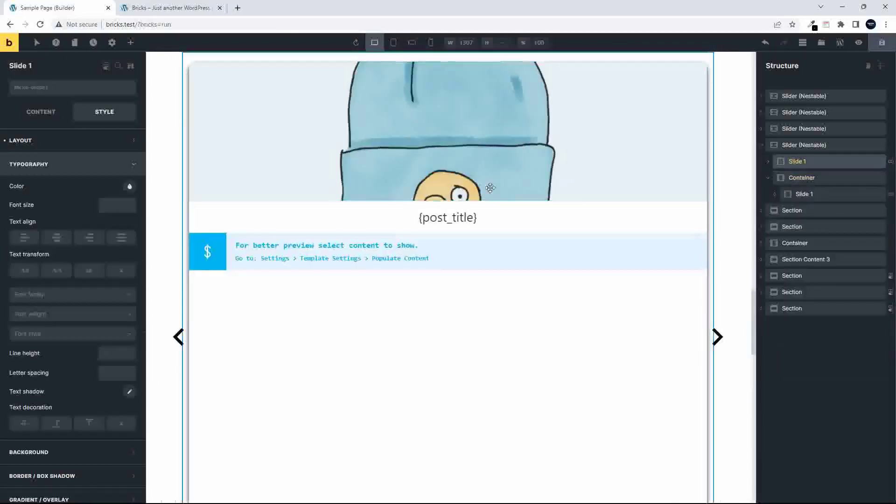
pyautogui.click(35, 114)
pyautogui.click(131, 153)
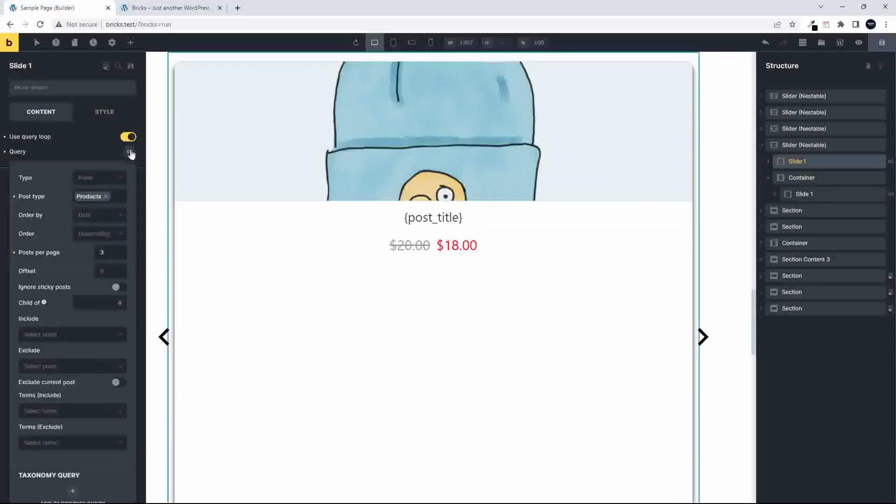
pyautogui.click(109, 252)
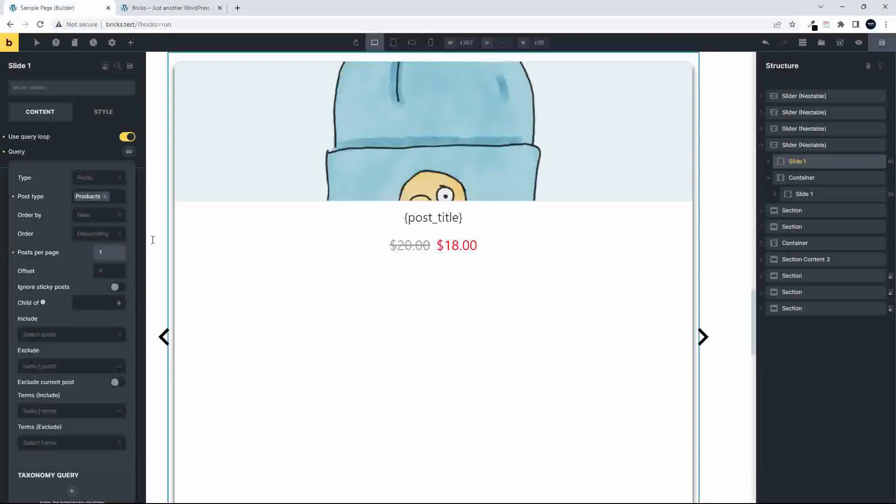
# Expand Slide 1 and its nested Div in the structure, and select the outer linked Div holding the card's contents.
pyautogui.click(768, 162)
pyautogui.click(808, 162)
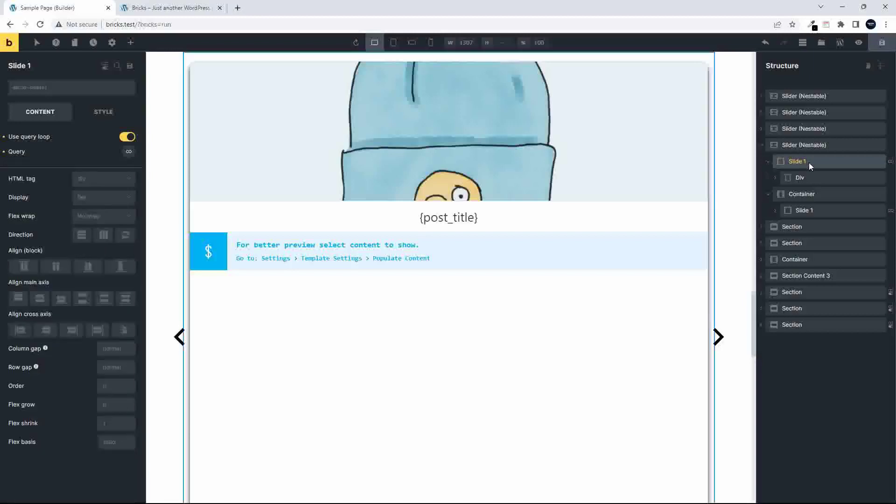
pyautogui.click(775, 178)
pyautogui.click(800, 178)
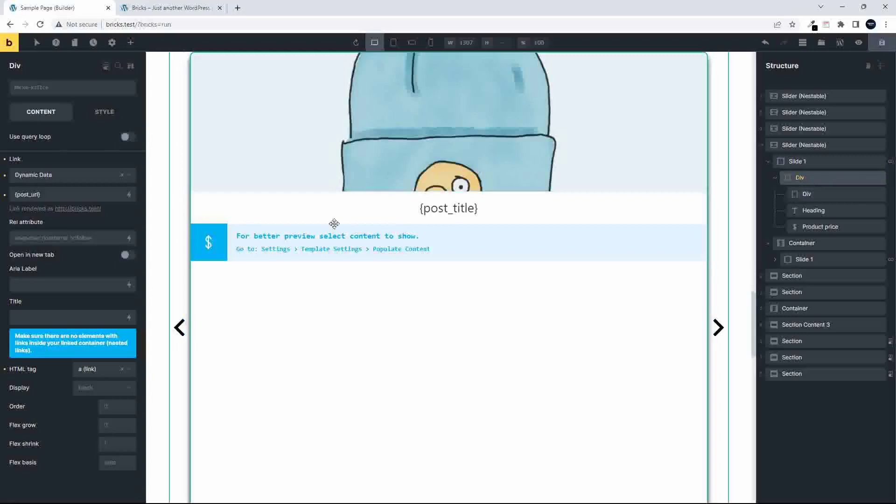
pyautogui.scroll(-1, 391, 130)
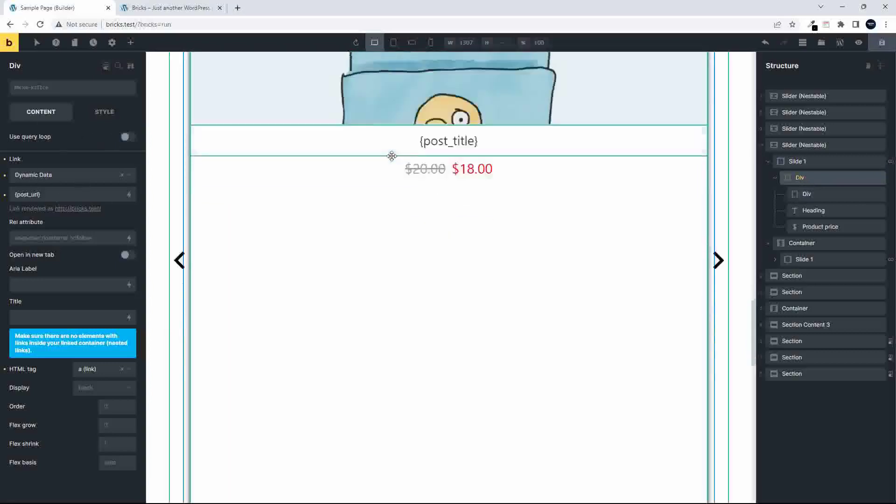
pyautogui.scroll(3, 392, 152)
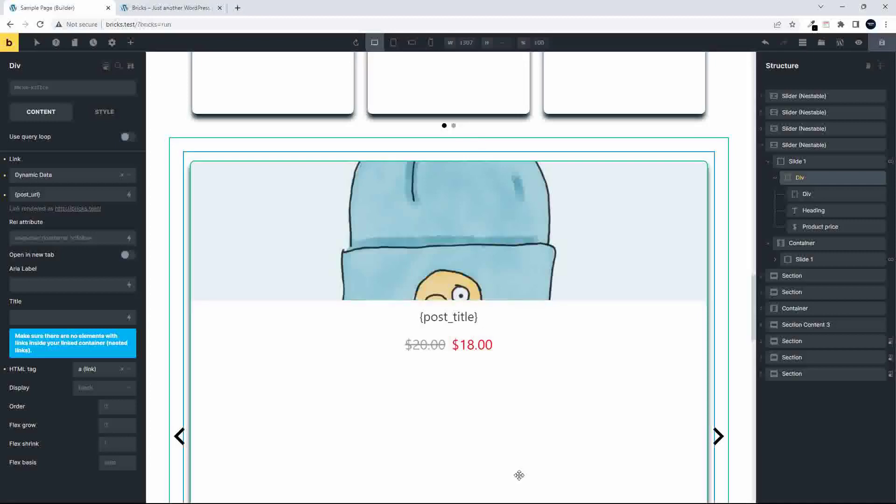
pyautogui.click(811, 194)
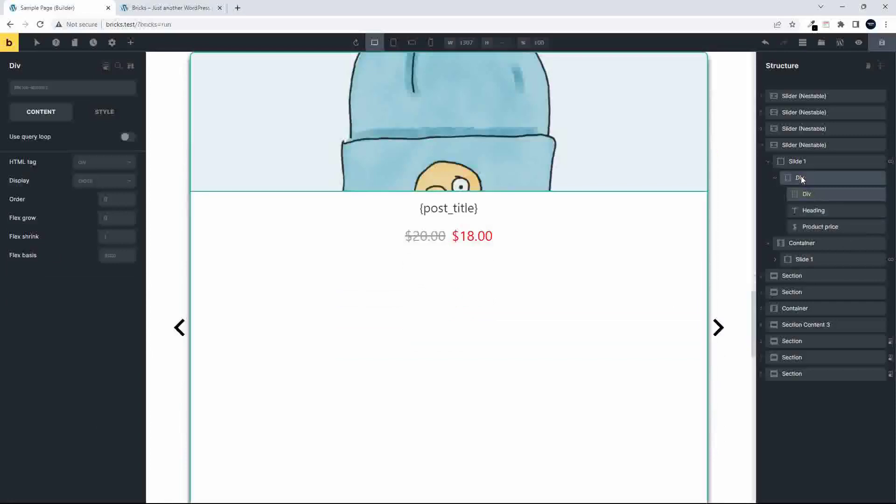
pyautogui.click(800, 176)
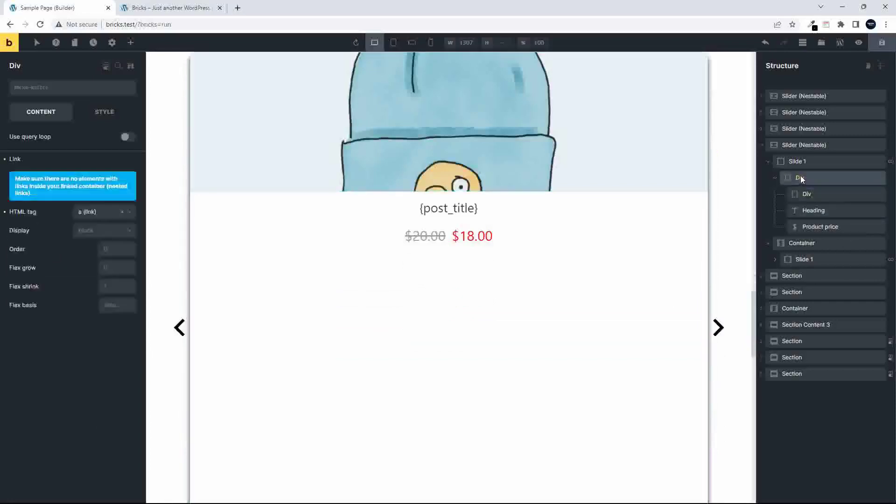
# Examine the linked card Div's layout styles, from spacing and sizing through positioning, overflow and inner container settings.
pyautogui.click(105, 113)
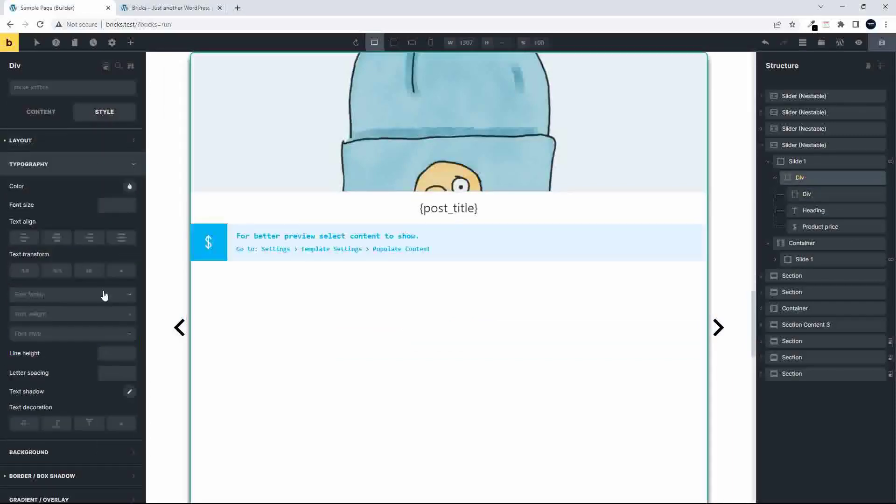
pyautogui.click(68, 164)
pyautogui.click(82, 147)
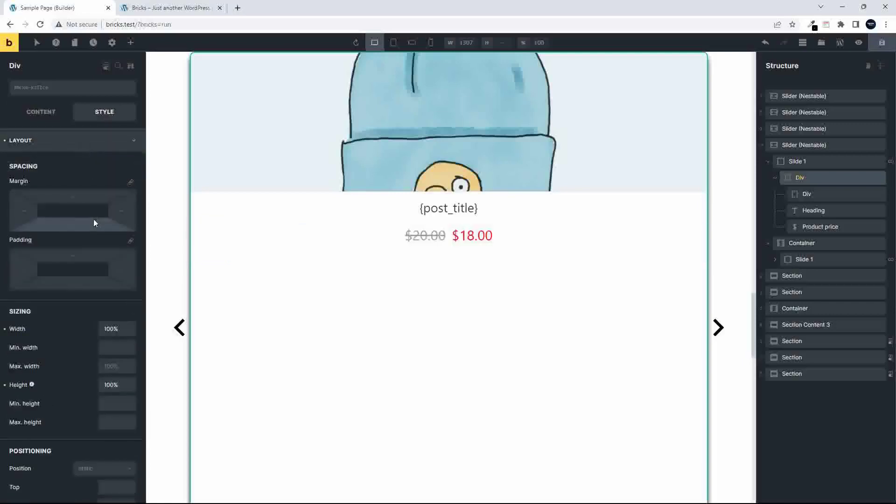
pyautogui.scroll(-3, 94, 220)
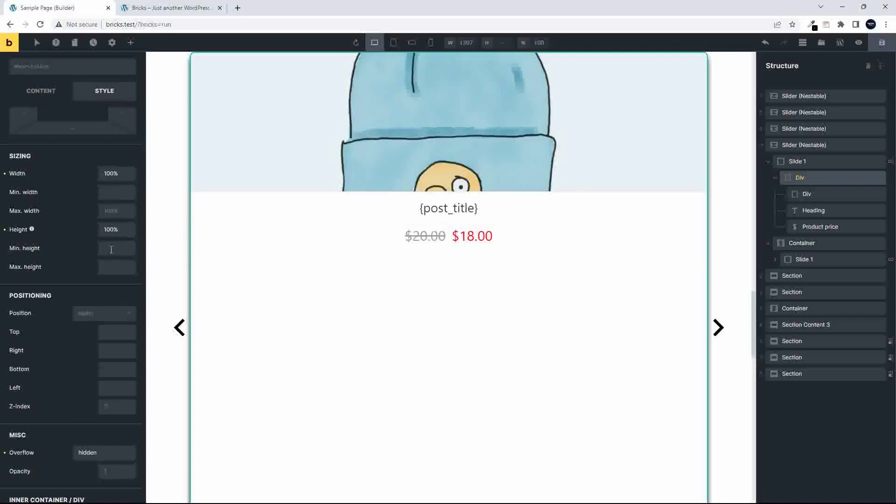
pyautogui.scroll(-3, 72, 266)
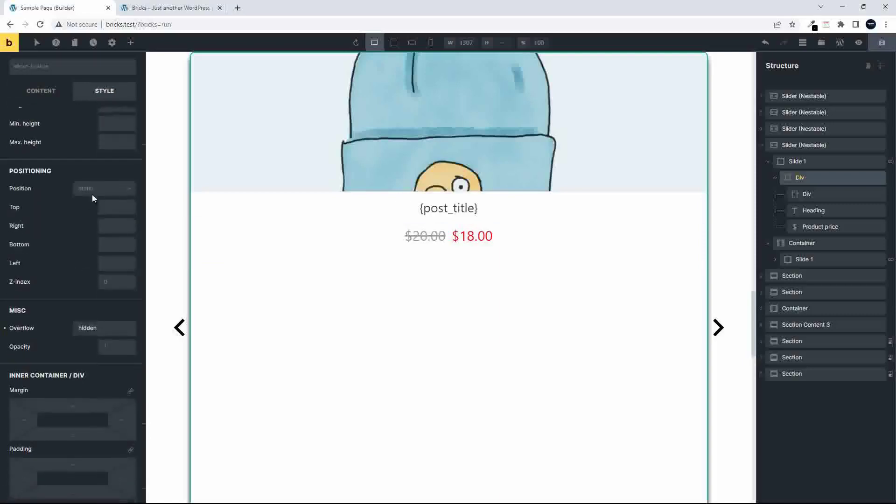
pyautogui.scroll(-3, 74, 235)
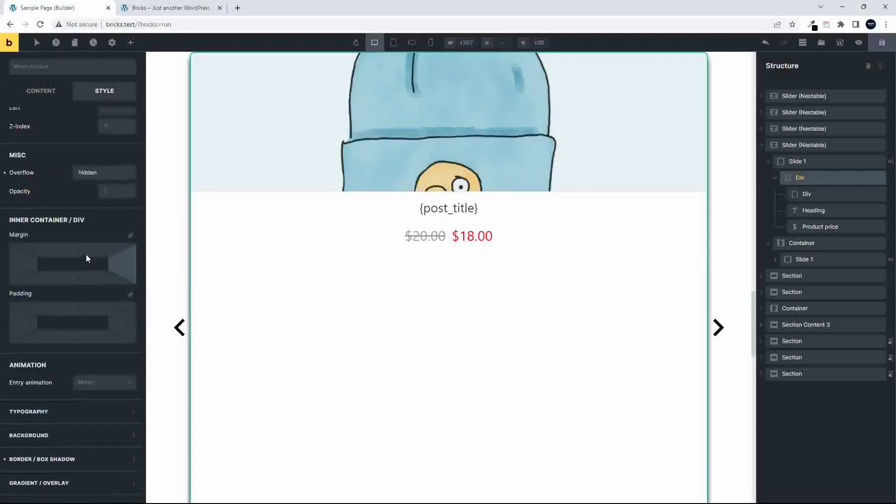
pyautogui.scroll(-2, 86, 254)
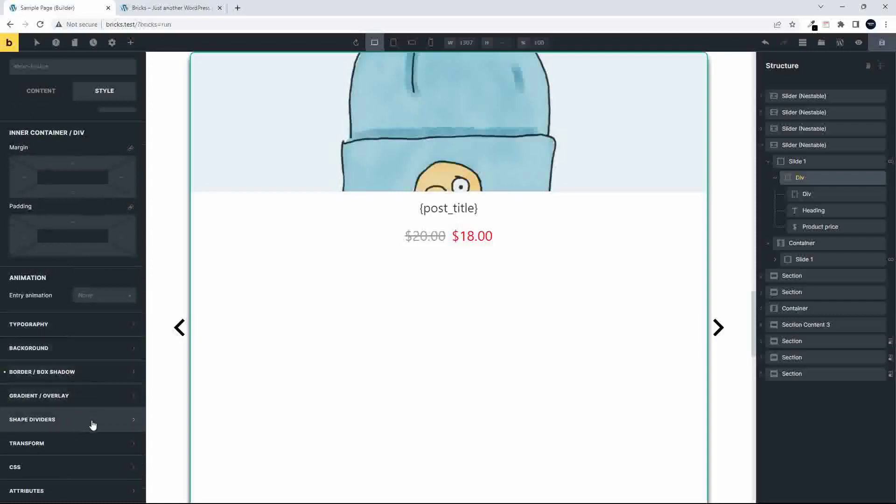
pyautogui.scroll(6, 92, 435)
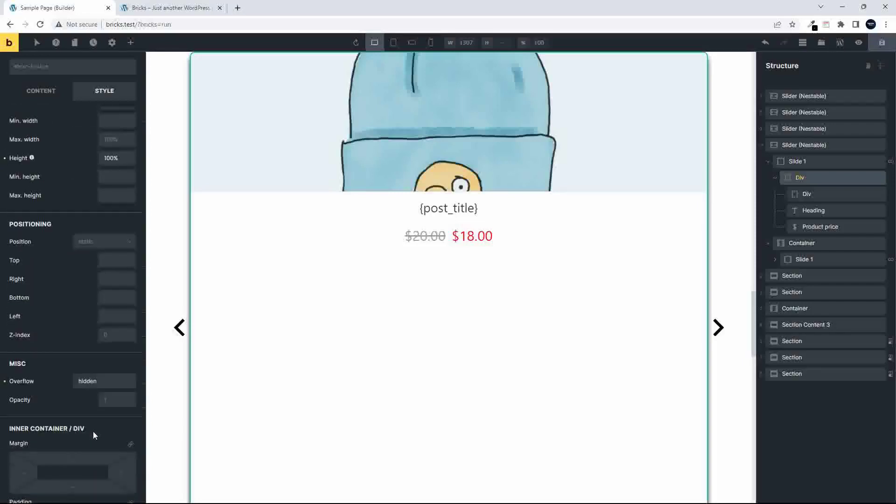
pyautogui.scroll(5, 93, 435)
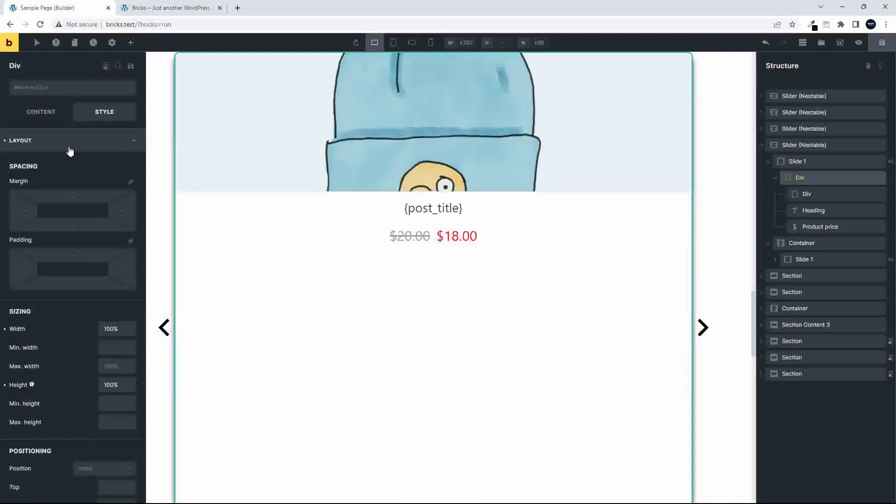
# Set the linked card Div's display to flex with a horizontal row direction, and check the layout on the canvas.
pyautogui.click(44, 115)
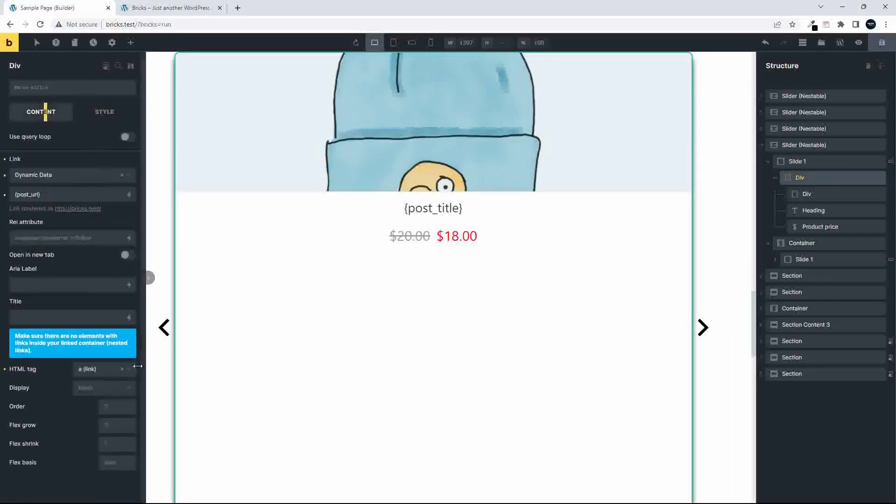
pyautogui.click(124, 389)
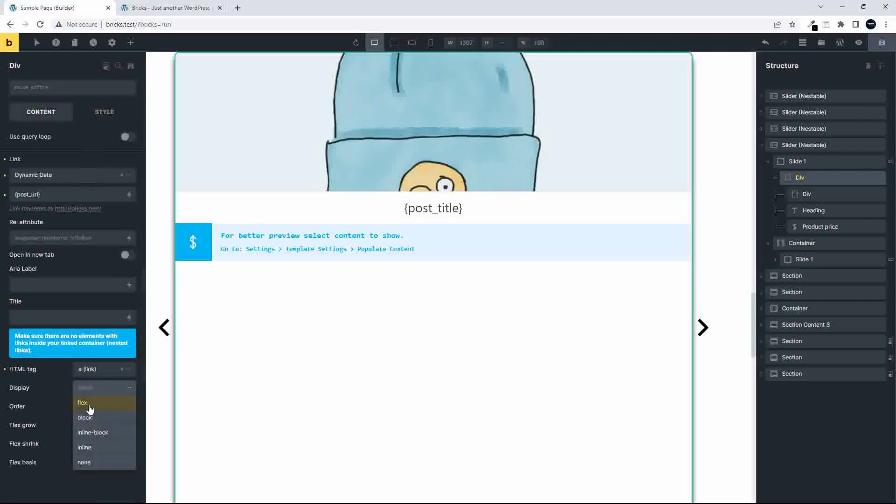
pyautogui.click(90, 407)
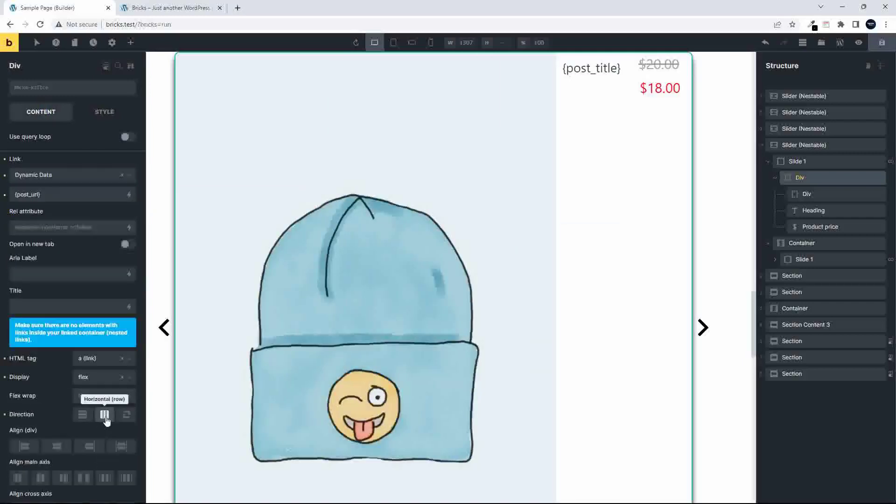
pyautogui.scroll(-3, 107, 417)
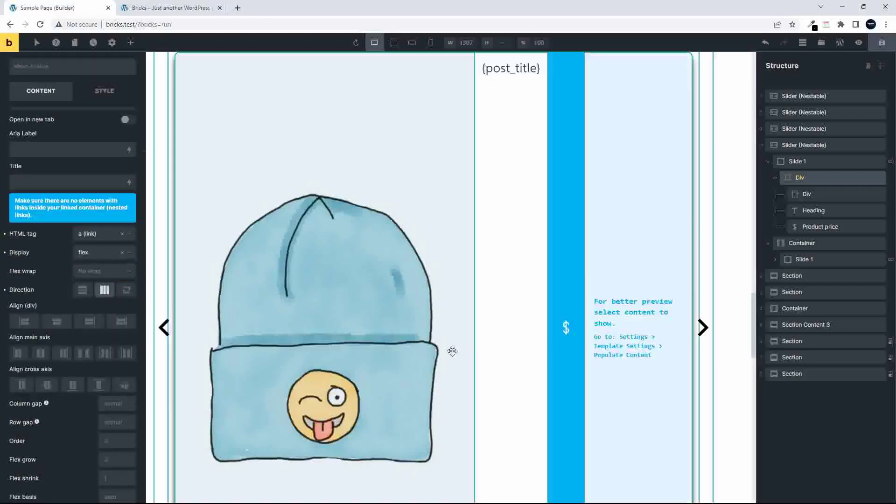
pyautogui.scroll(3, 439, 369)
pyautogui.scroll(-2, 440, 369)
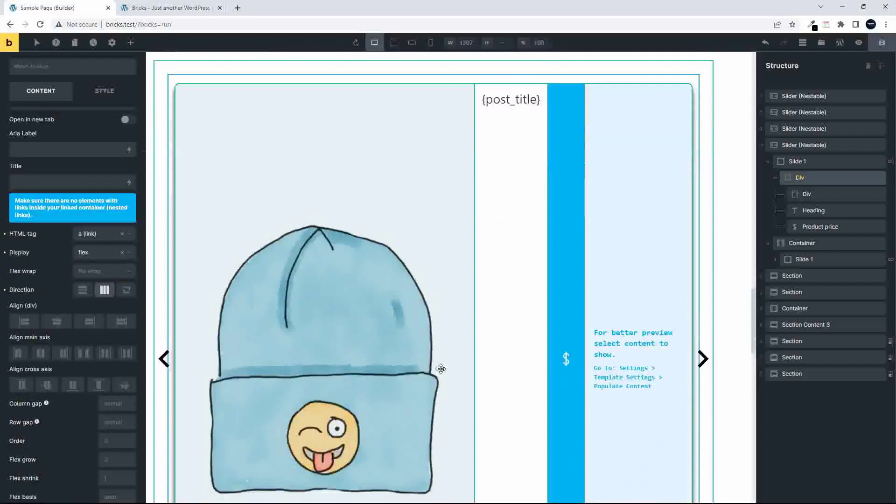
# In the duplicated slider's options, reset the height to its default of 50vh.
pyautogui.click(801, 162)
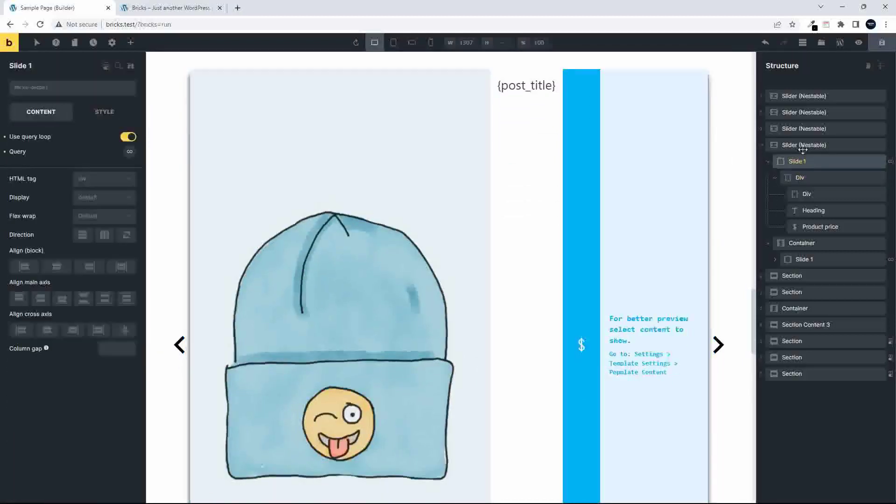
pyautogui.click(803, 146)
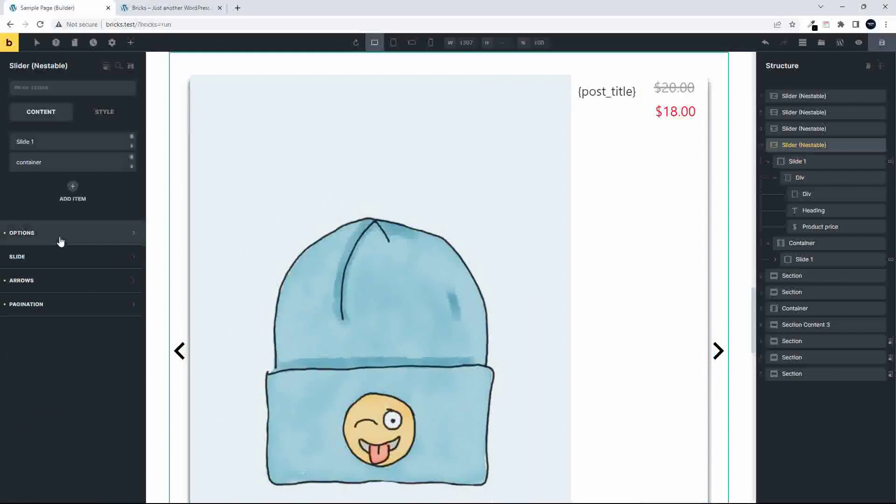
pyautogui.click(60, 238)
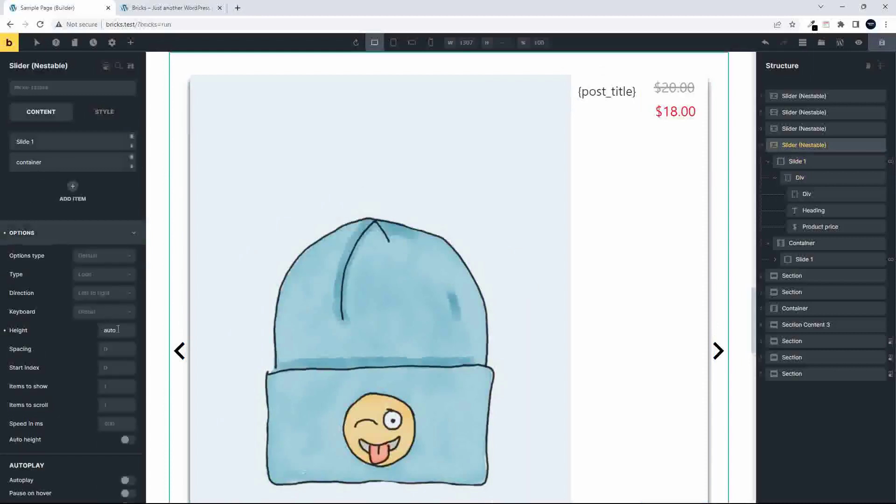
pyautogui.moveTo(123, 332); pyautogui.dragTo(97, 331)
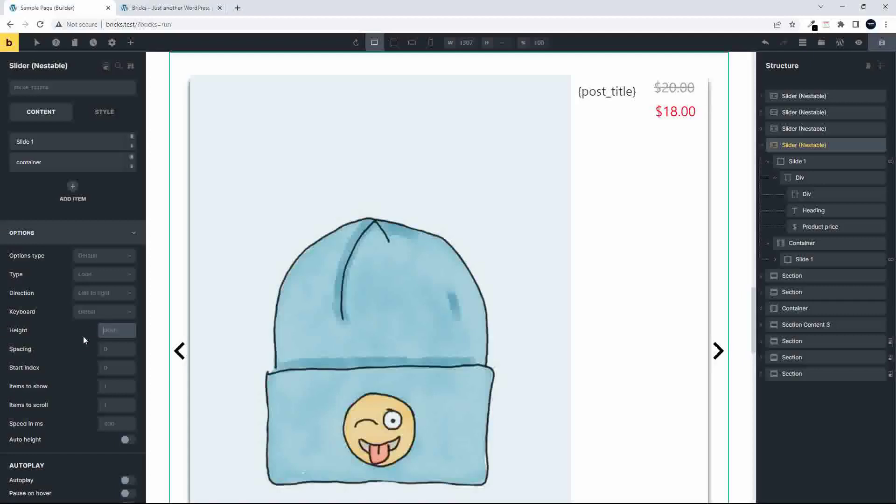
pyautogui.write('50vh')
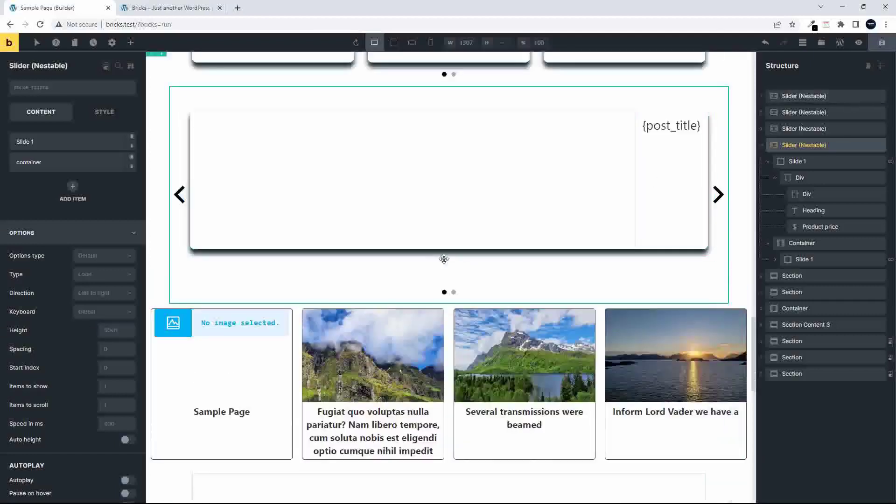
# Collapse and select the duplicated slider's Container in the structure, and save the page.
pyautogui.scroll(2, 427, 293)
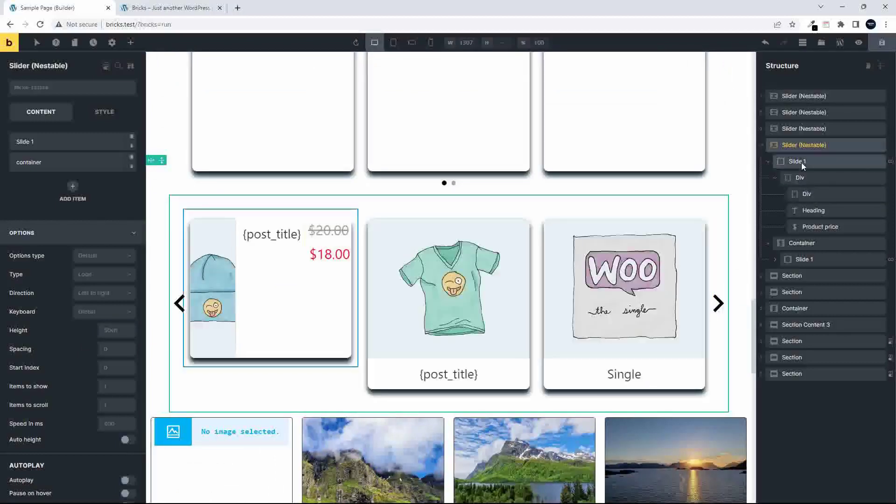
pyautogui.click(801, 162)
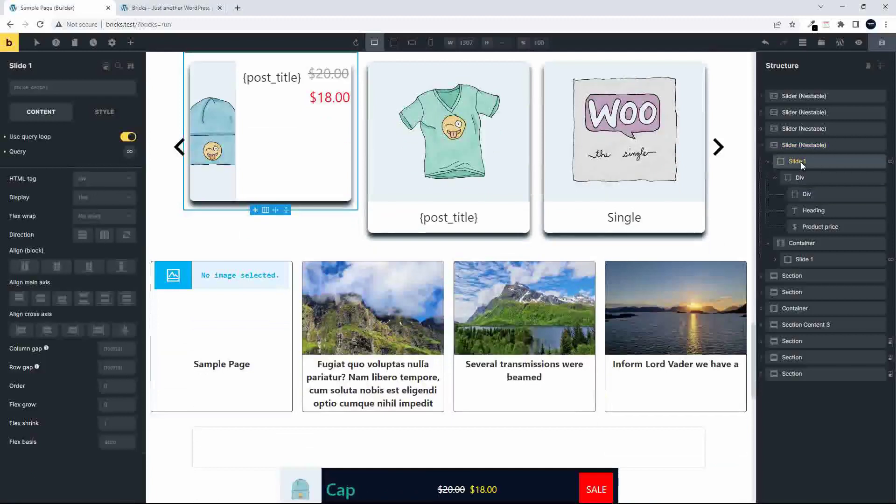
pyautogui.click(768, 243)
pyautogui.click(780, 243)
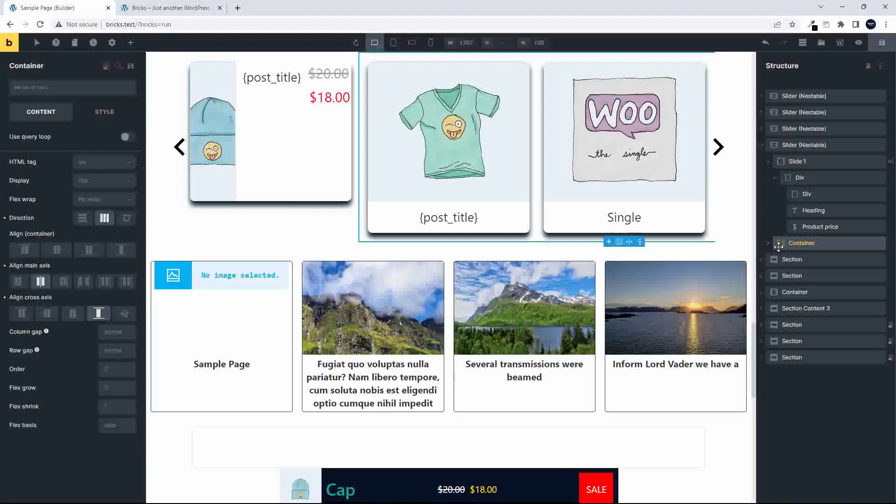
pyautogui.click(883, 45)
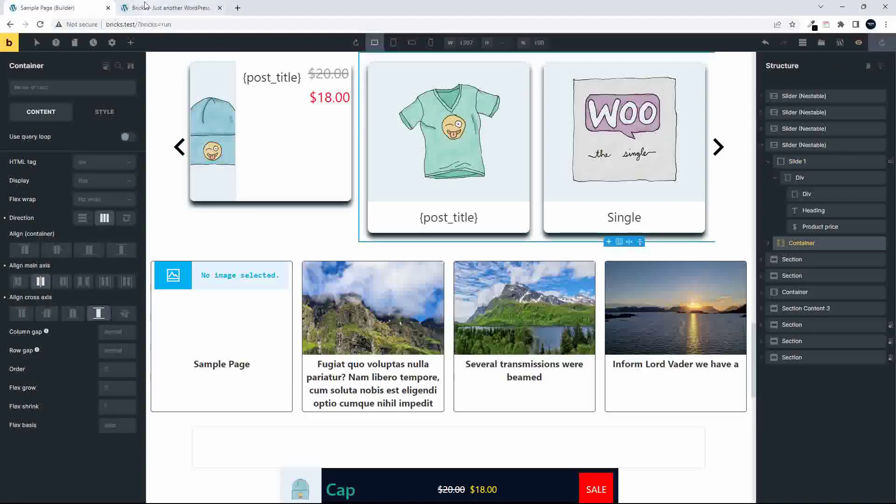
# Switch to the live site and cycle through the slides of the horizontal product slider.
pyautogui.click(168, 7)
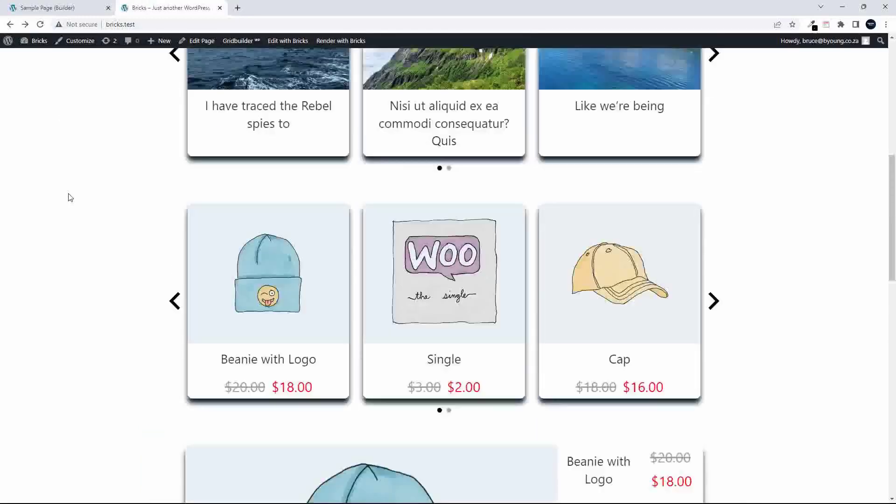
pyautogui.scroll(-7, 72, 211)
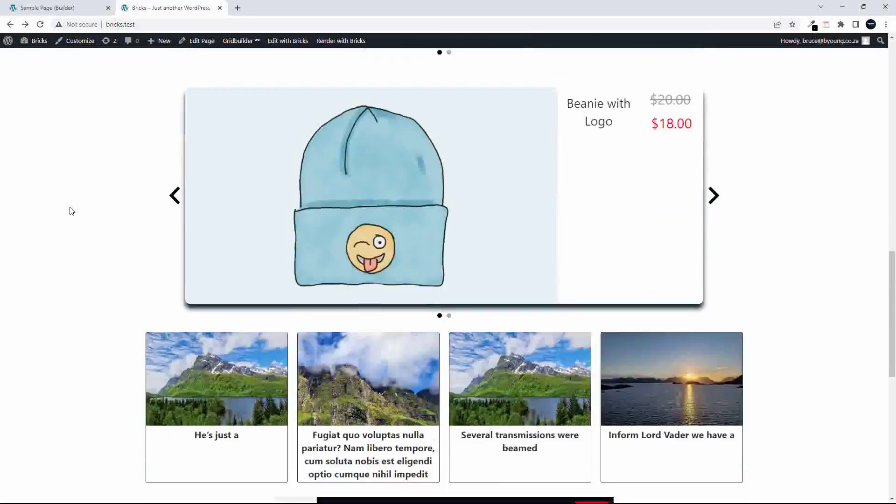
pyautogui.scroll(1, 72, 211)
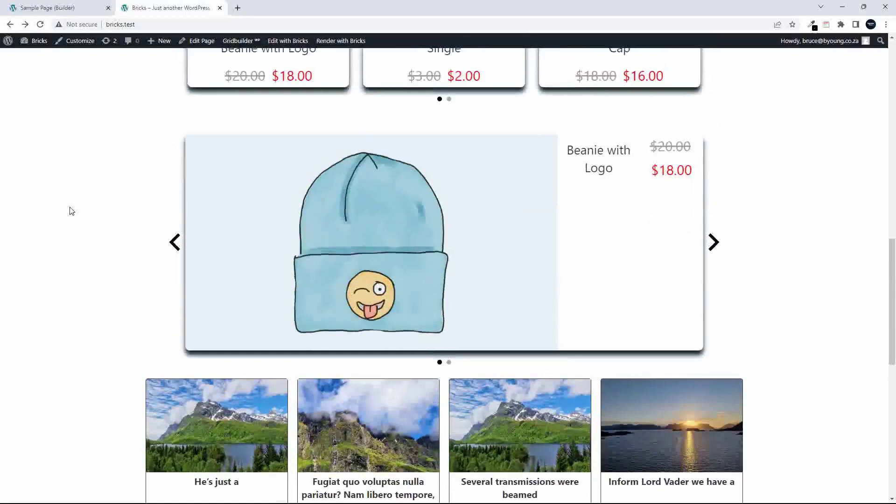
pyautogui.click(713, 242)
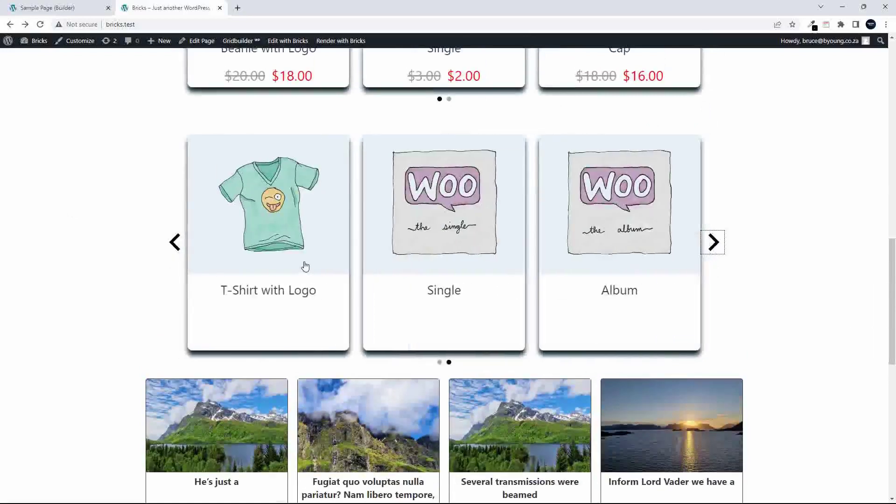
pyautogui.click(713, 243)
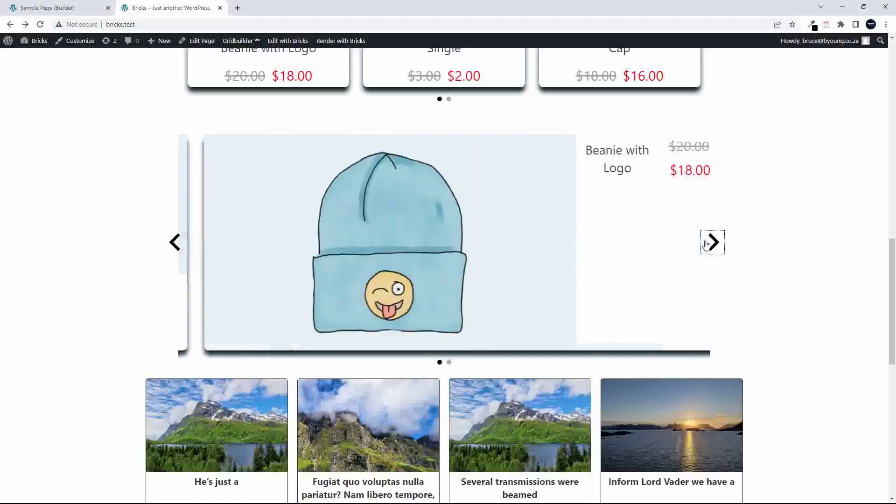
# Return to the builder and set the width of the duplicated slider's Slide 1 to 100%.
pyautogui.click(70, 7)
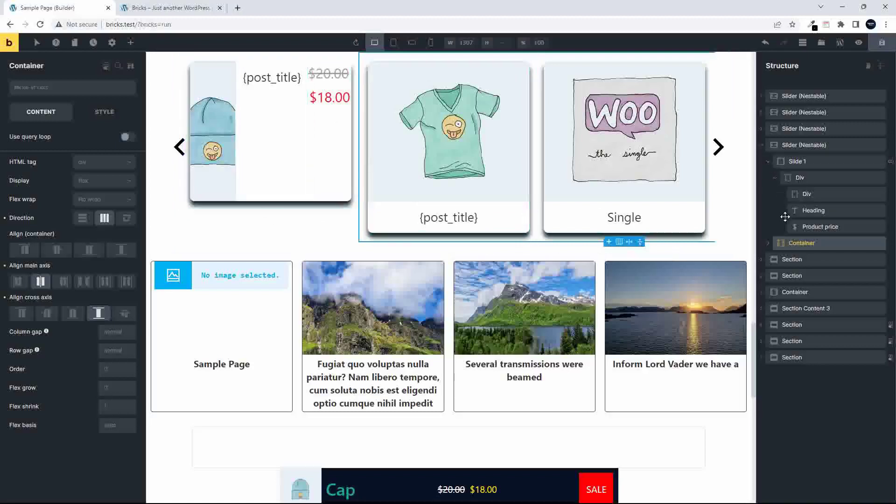
pyautogui.click(775, 178)
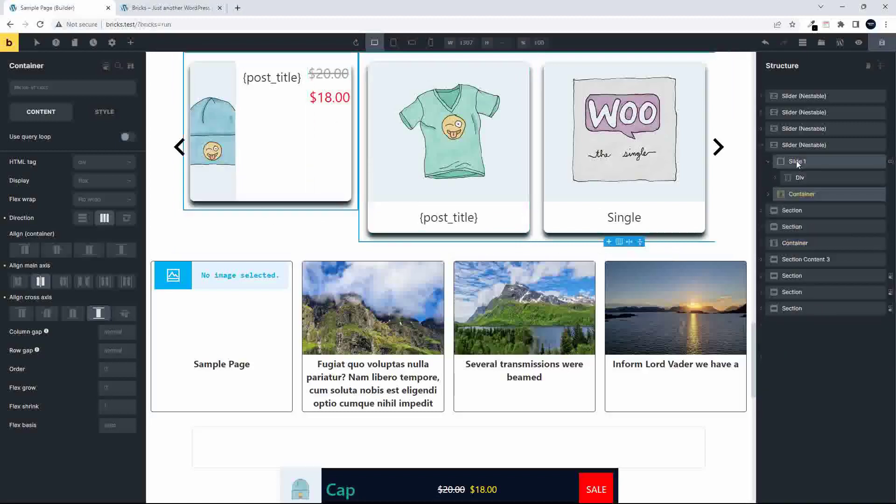
pyautogui.click(792, 164)
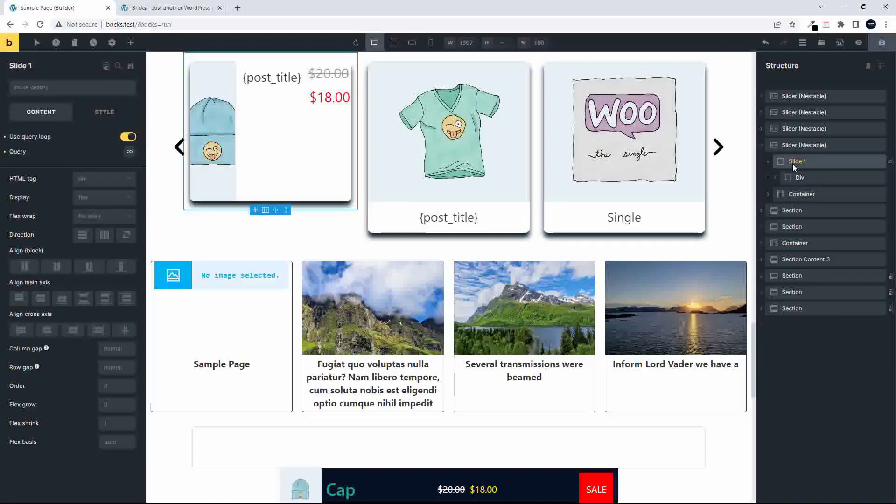
pyautogui.click(774, 178)
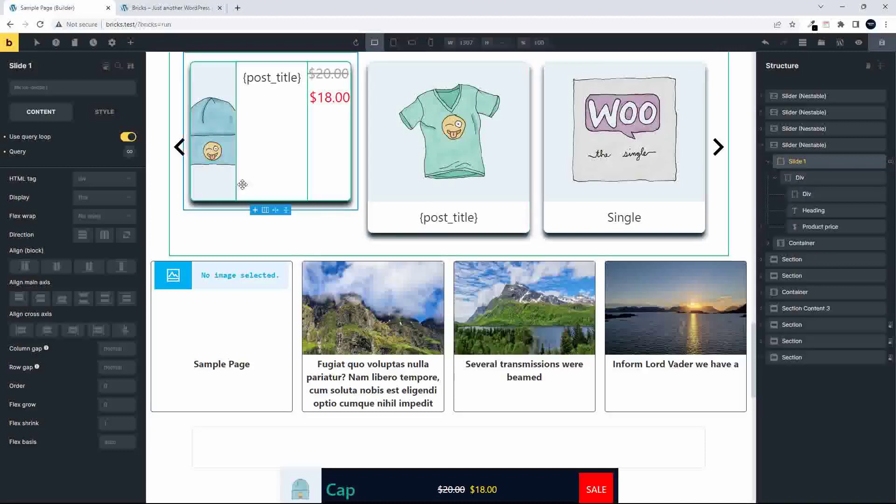
pyautogui.click(104, 112)
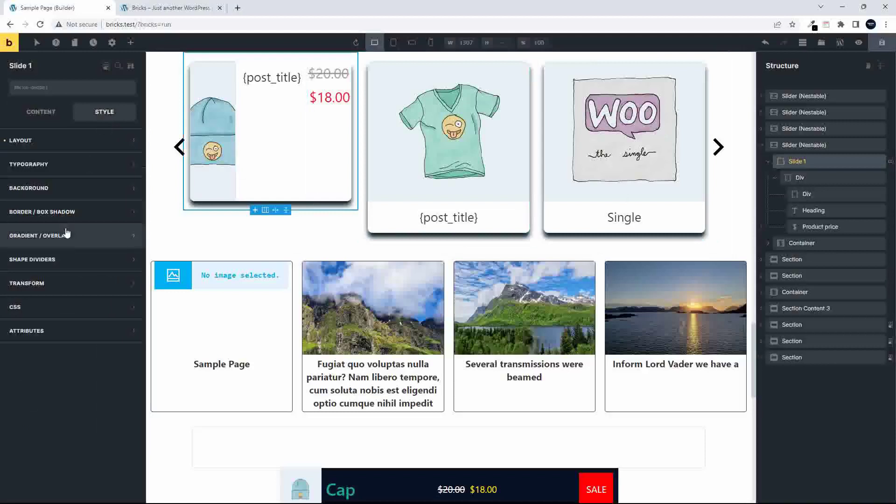
pyautogui.click(69, 150)
pyautogui.moveTo(117, 328); pyautogui.dragTo(96, 326)
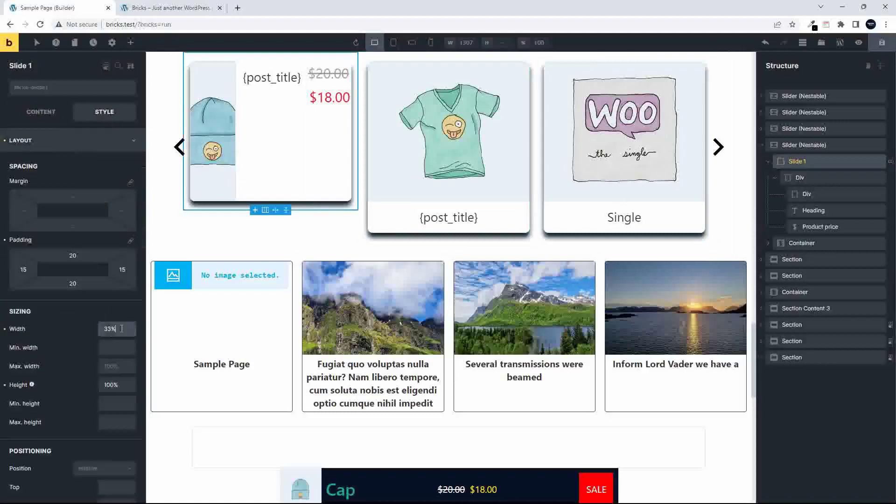
pyautogui.write('40%')
pyautogui.write('100%')
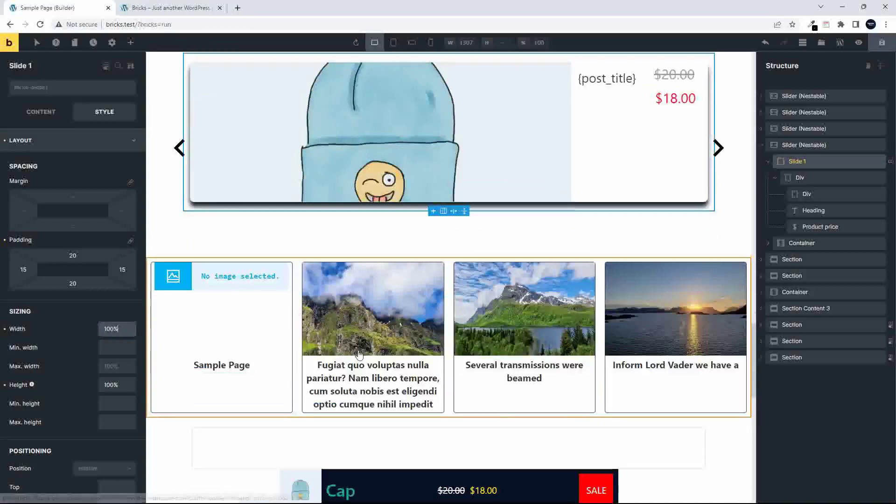
# Set the width of the product image Div inside the linked card Div to 60%.
pyautogui.scroll(5, 448, 280)
pyautogui.click(808, 183)
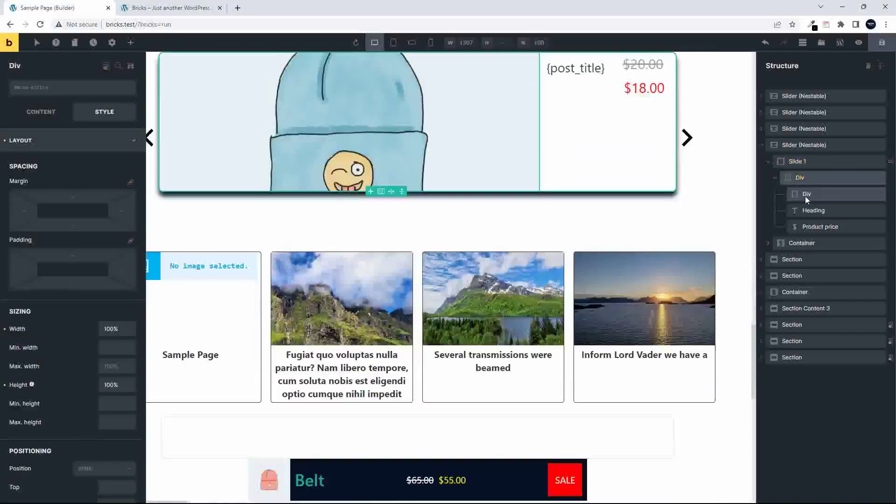
pyautogui.click(805, 195)
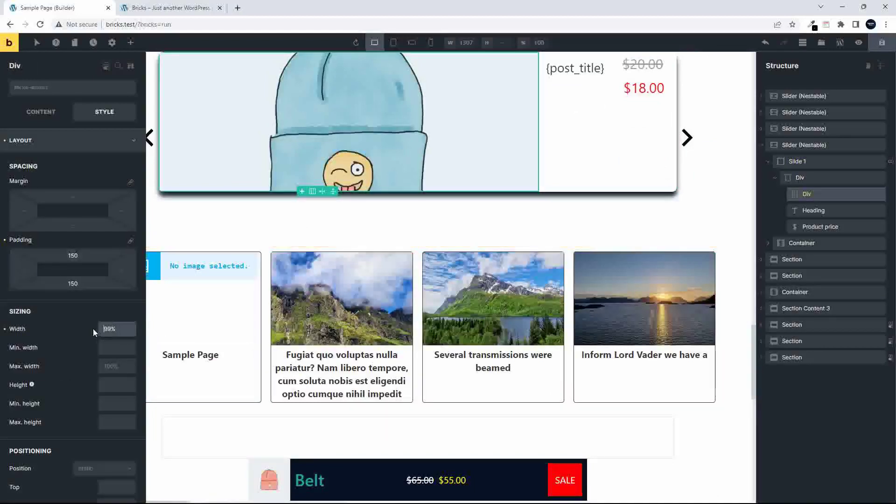
pyautogui.press('Delete')
pyautogui.press('Delete')
pyautogui.write('60')
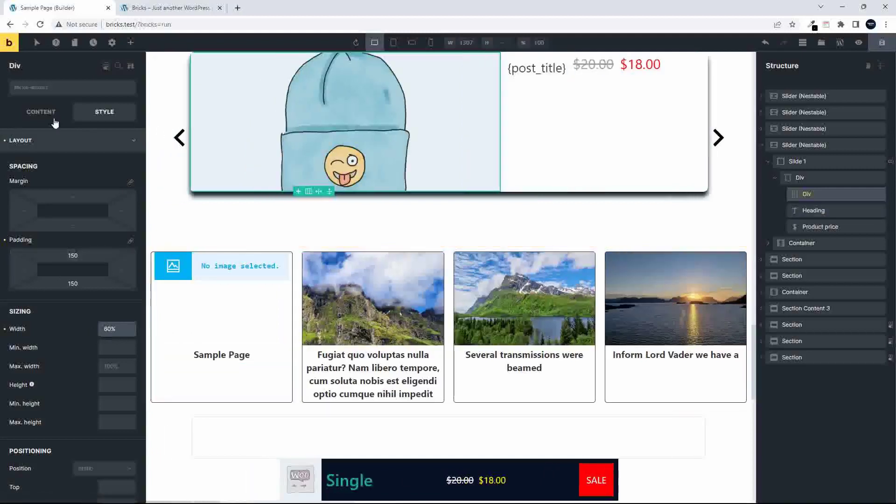
# Center the linked card Div's contents along the cross axis.
pyautogui.click(796, 182)
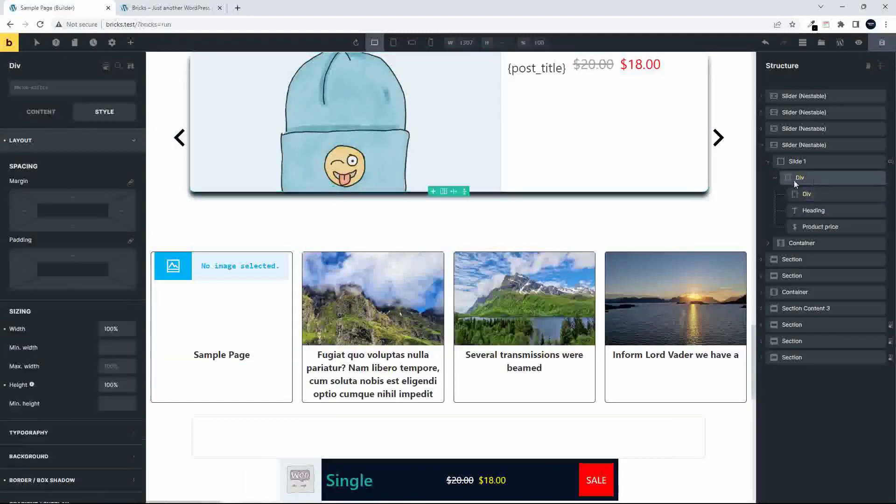
pyautogui.click(40, 111)
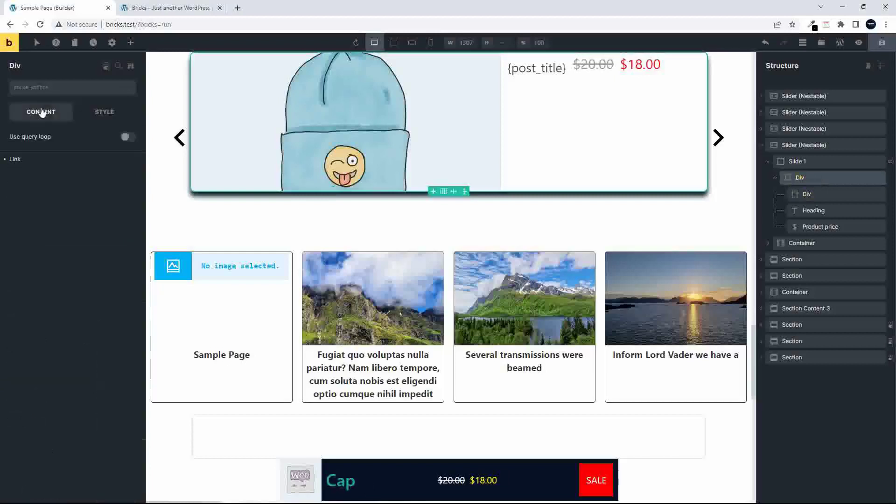
pyautogui.scroll(-1, 57, 427)
pyautogui.scroll(-1, 57, 427)
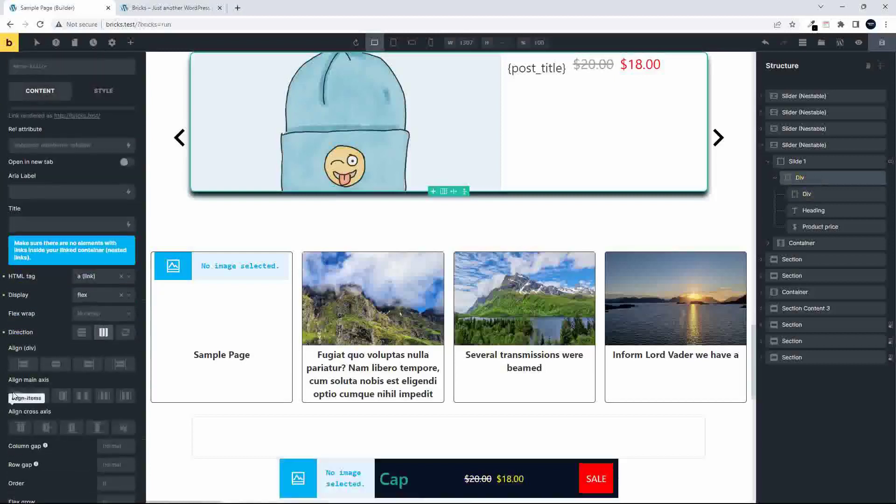
pyautogui.click(46, 429)
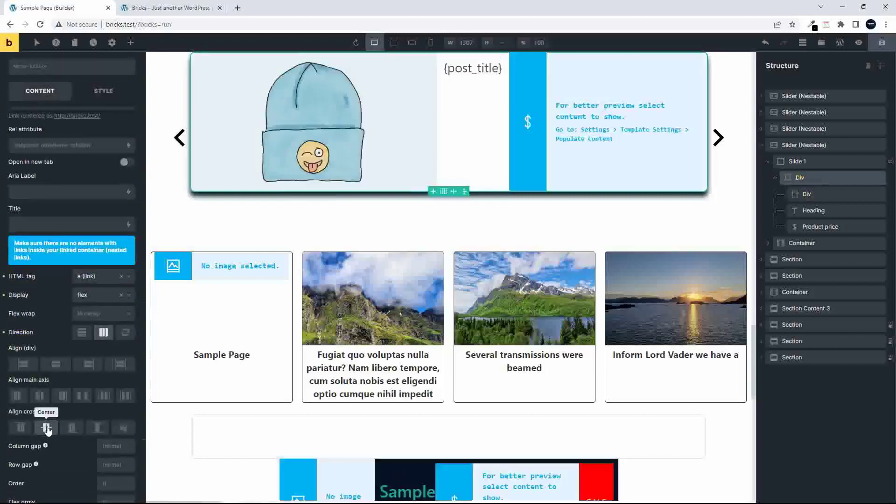
pyautogui.click(47, 430)
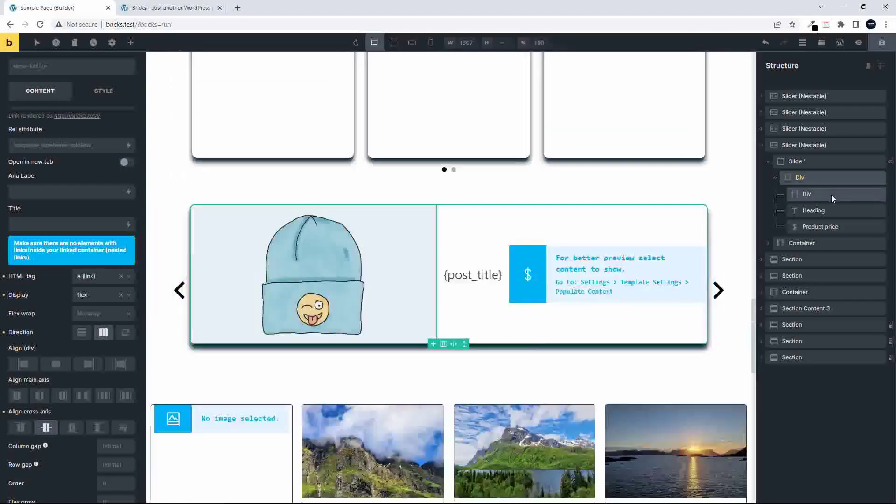
# Add a new Div inside the linked card Div below the image Div, and nest the Heading and Product price in it.
pyautogui.click(831, 195)
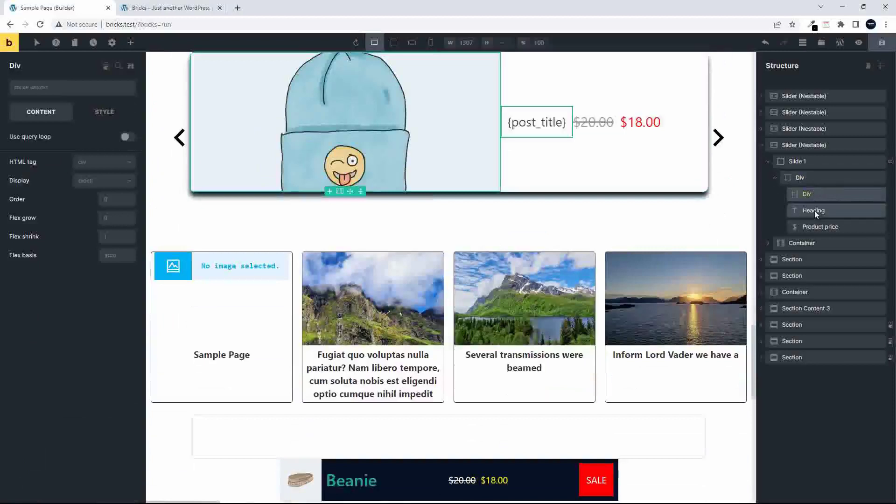
pyautogui.click(814, 211)
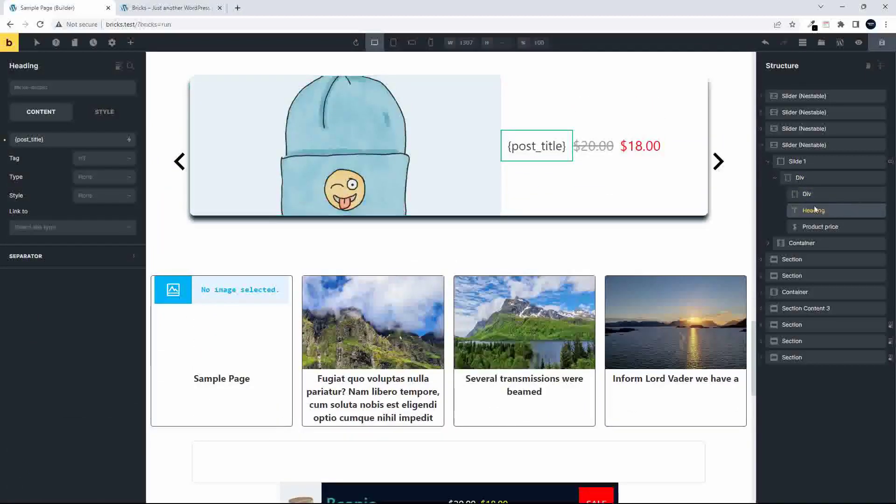
pyautogui.click(807, 199)
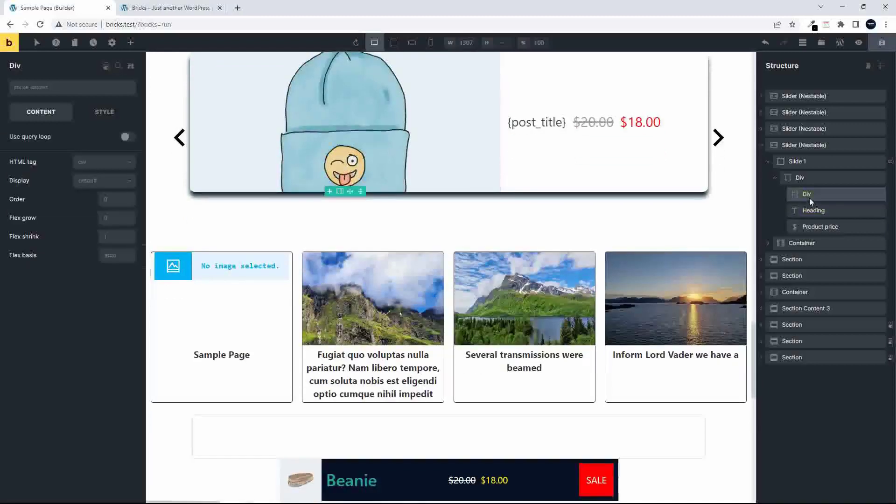
pyautogui.click(806, 179)
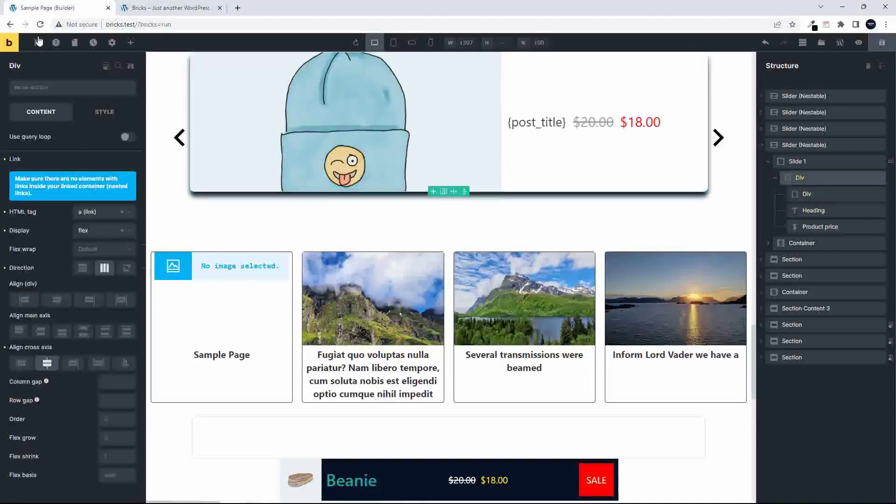
pyautogui.click(130, 43)
pyautogui.moveTo(106, 163); pyautogui.dragTo(837, 215)
pyautogui.click(783, 213)
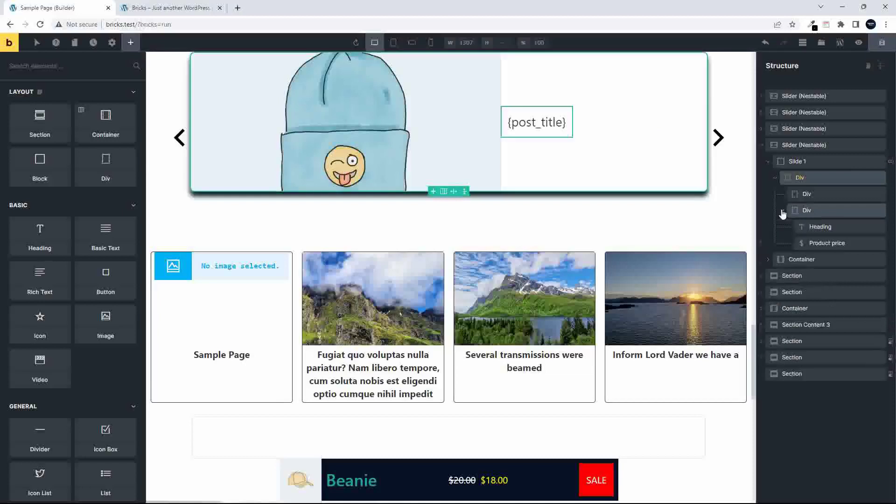
# Give the new Div around the heading and price a padding of 15 on all four sides.
pyautogui.click(831, 214)
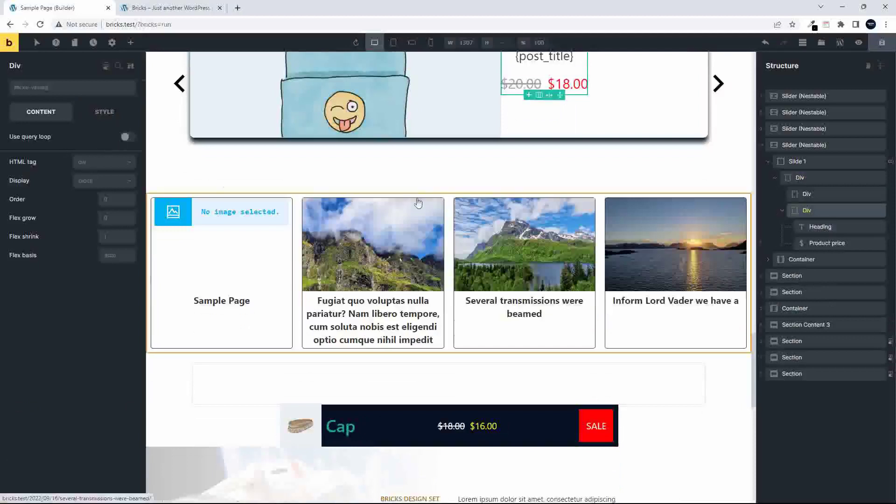
pyautogui.click(105, 113)
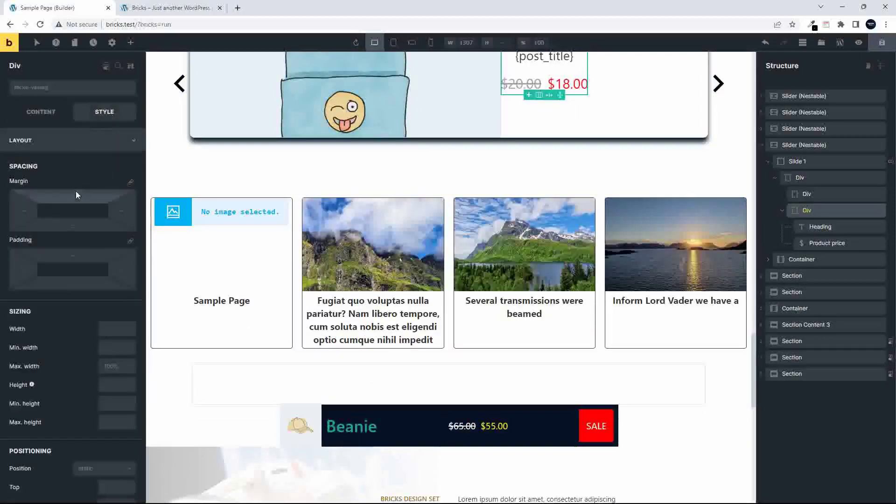
pyautogui.click(78, 252)
pyautogui.write('1')
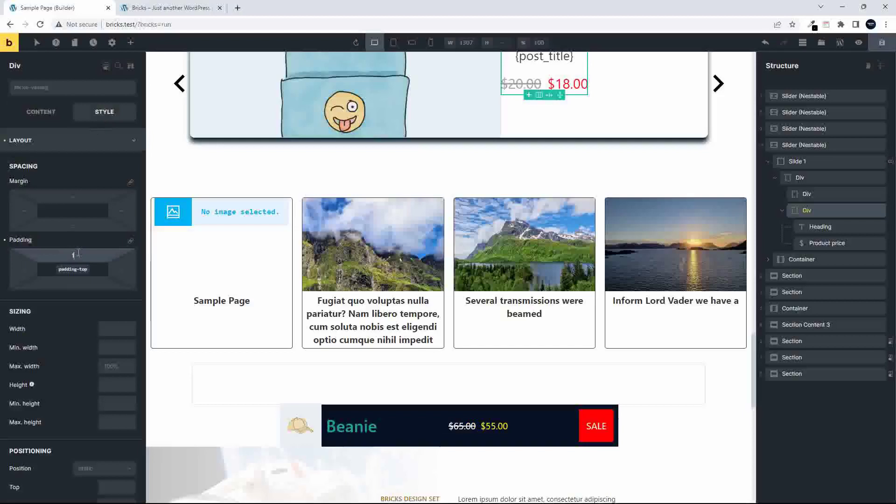
pyautogui.write('5')
pyautogui.click(131, 241)
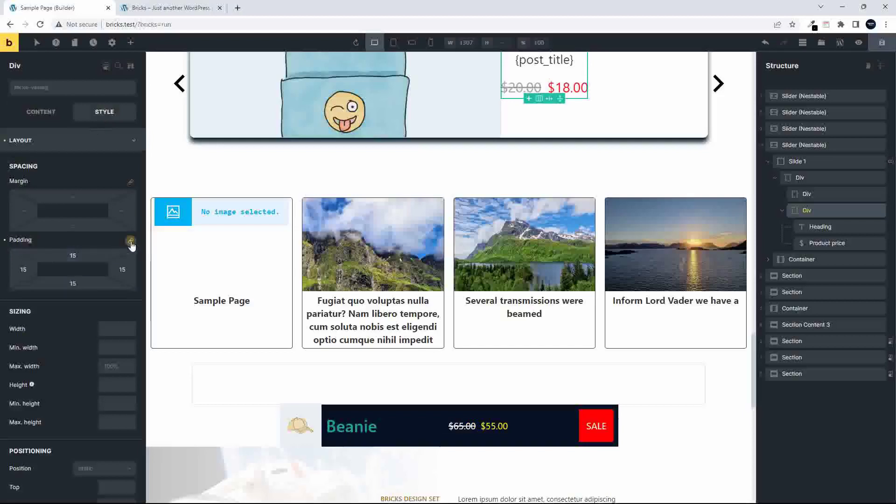
pyautogui.scroll(-4, 77, 351)
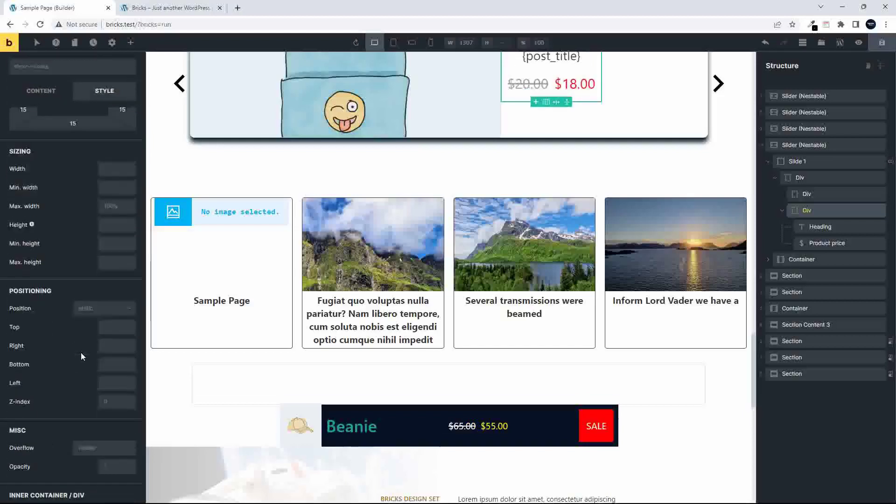
pyautogui.scroll(4, 62, 313)
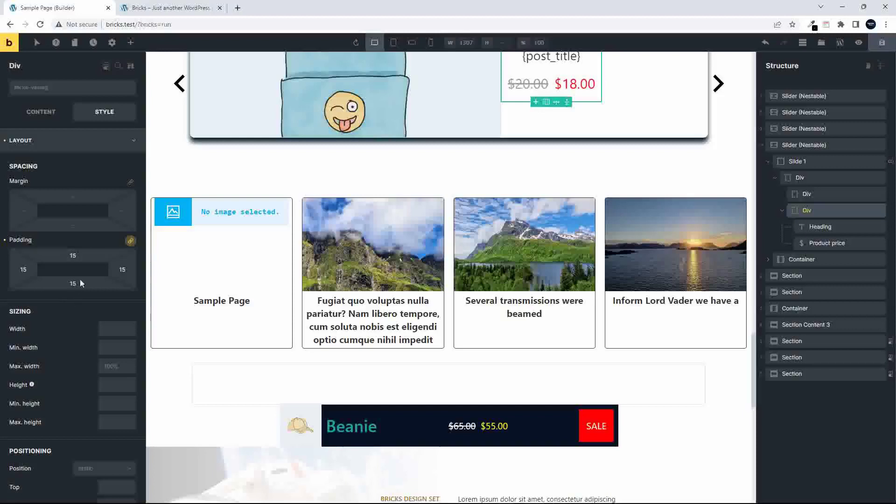
# Give the Div around the heading and price the pale background color #f5f9fa.
pyautogui.scroll(-1, 75, 342)
pyautogui.click(96, 117)
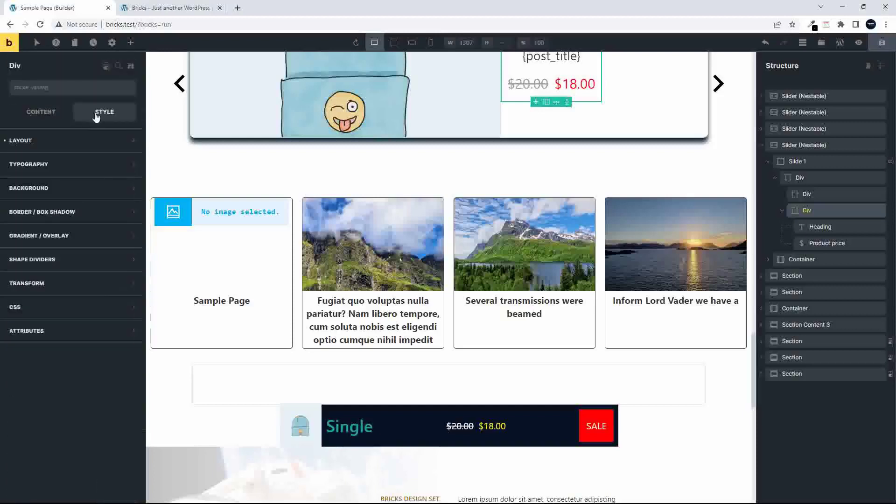
pyautogui.click(59, 187)
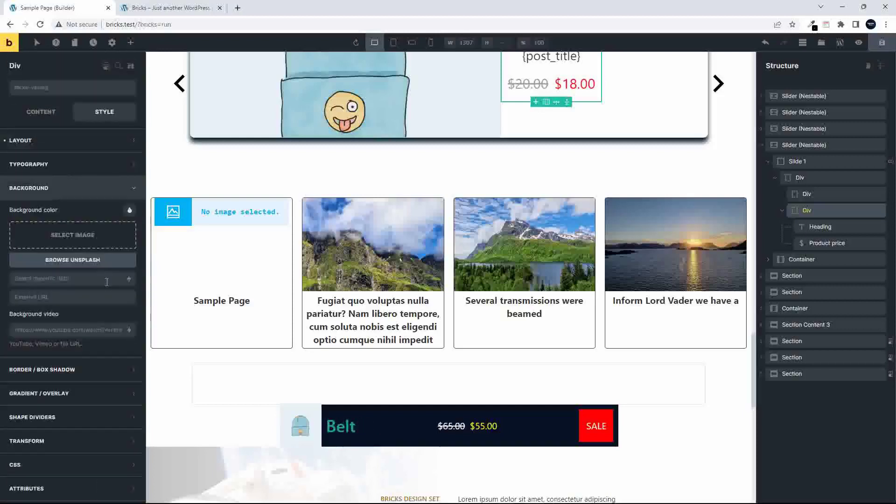
pyautogui.click(129, 211)
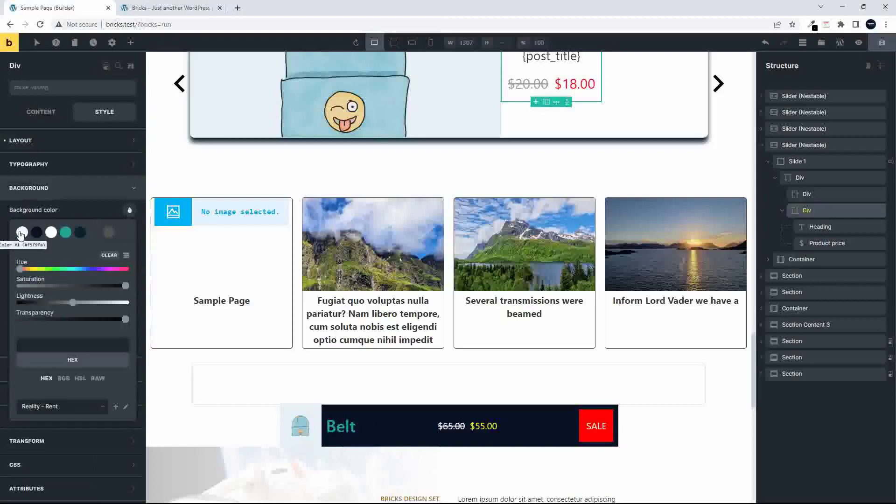
pyautogui.click(22, 232)
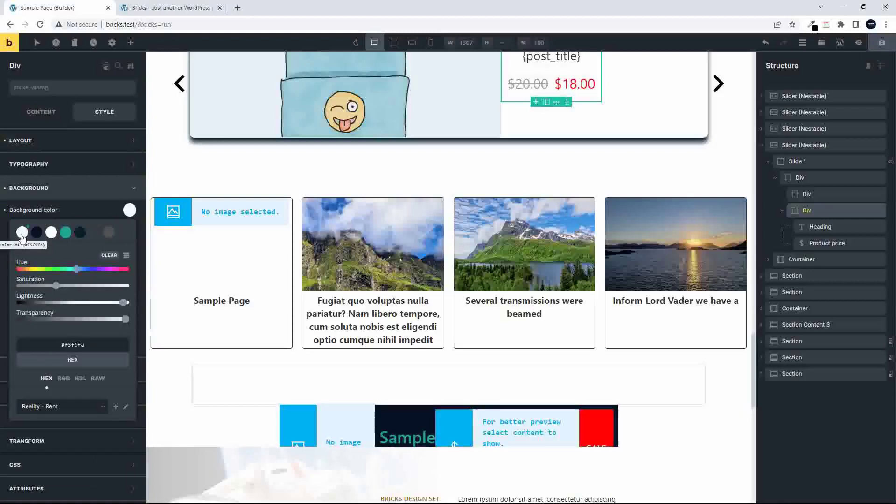
pyautogui.click(80, 208)
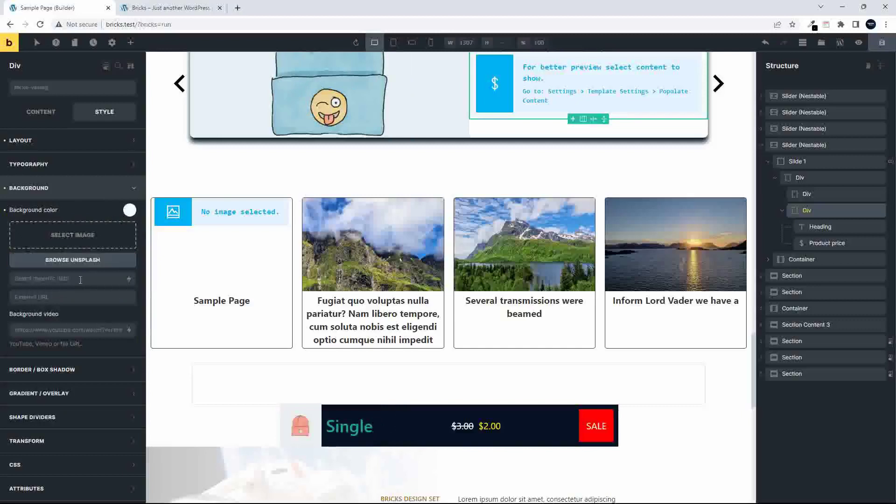
# Add a solid border with a width of 2 on all four sides to the Div around the heading and price.
pyautogui.click(77, 372)
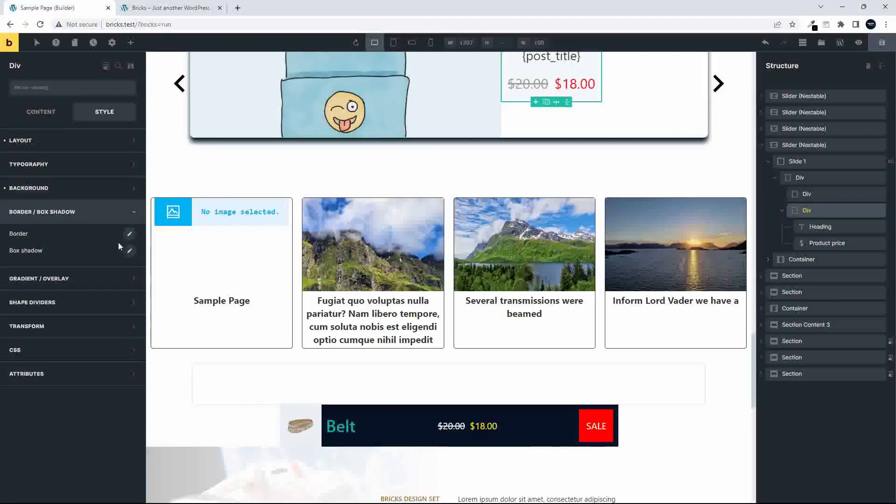
pyautogui.click(130, 235)
pyautogui.click(32, 280)
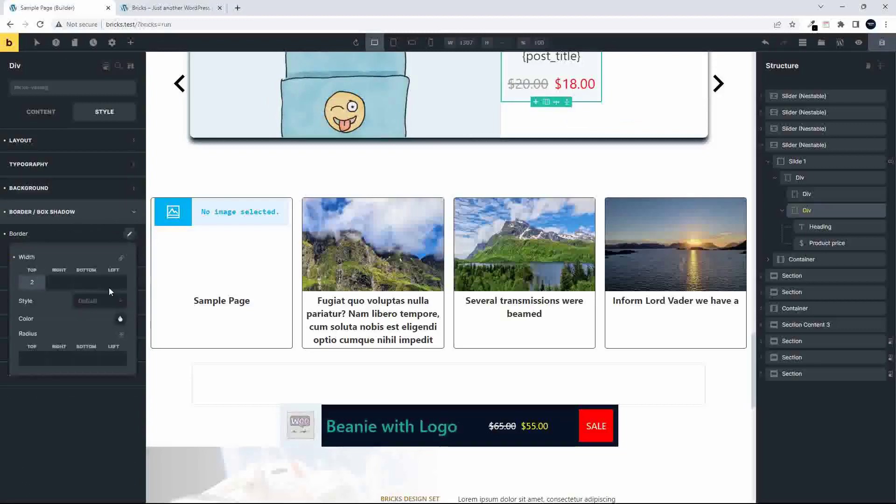
pyautogui.click(121, 258)
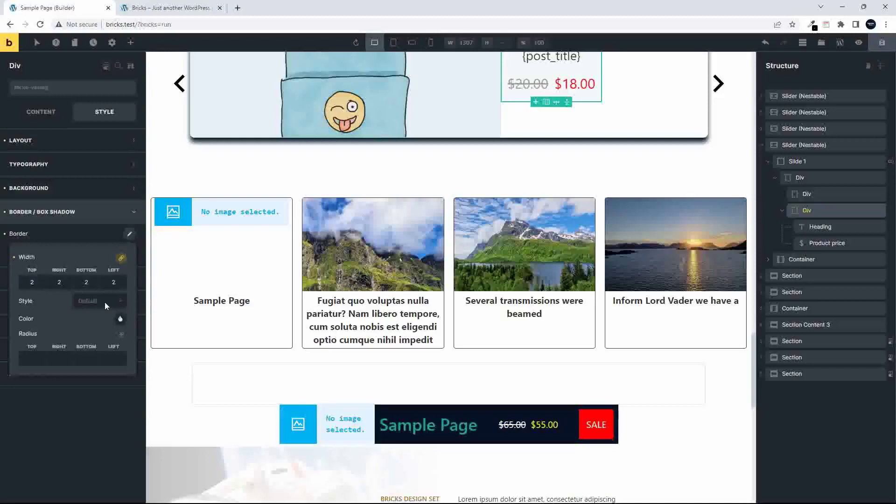
pyautogui.click(110, 304)
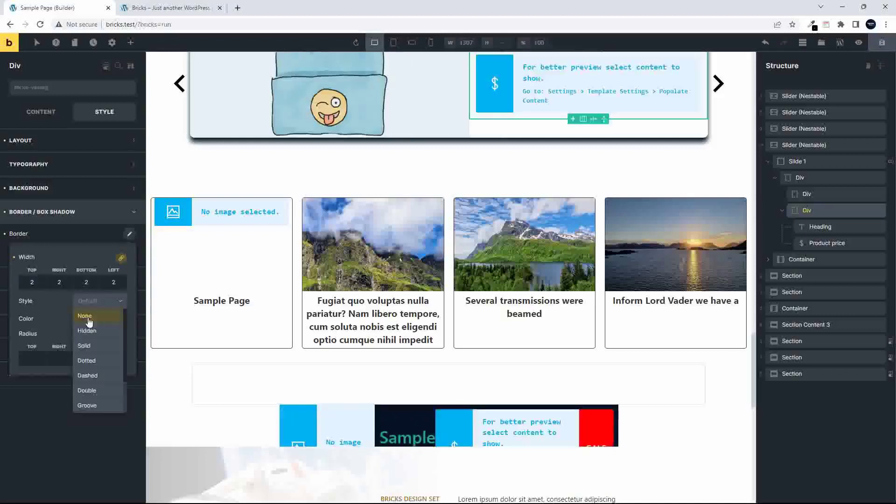
pyautogui.click(92, 348)
# Color the text Div's border teal #1da69a and round all four corners with a radius of 10.
pyautogui.click(38, 361)
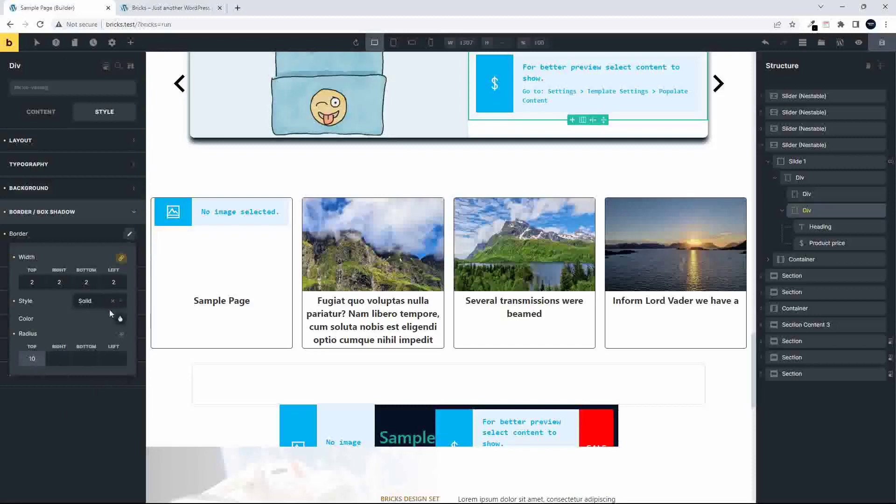
pyautogui.click(121, 319)
pyautogui.click(68, 340)
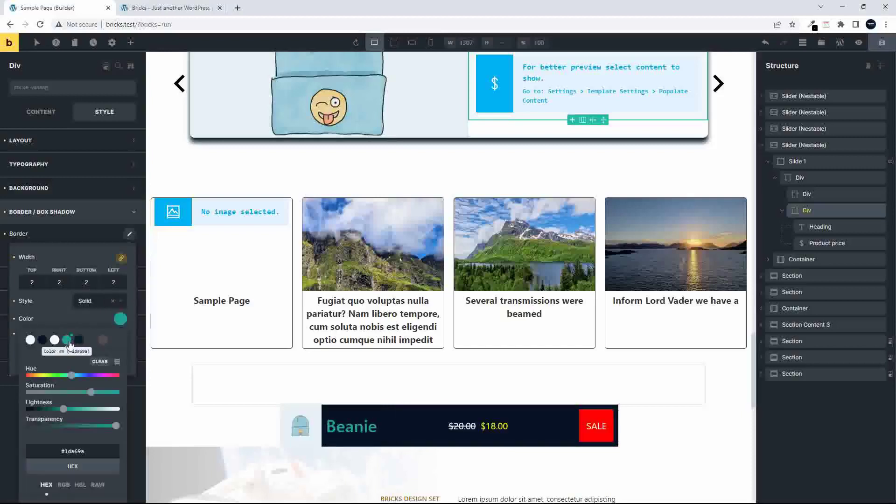
pyautogui.click(55, 299)
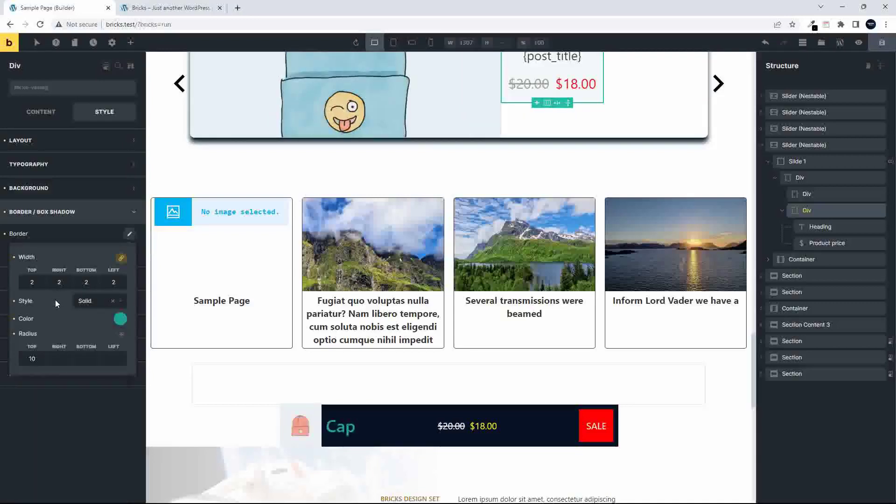
pyautogui.click(122, 336)
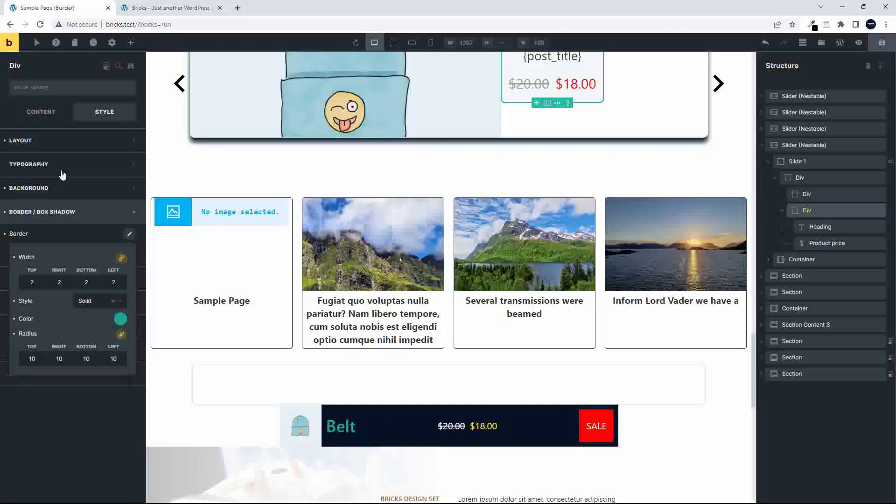
# Set the left margin of the Div around the heading and price to -100 so it overlaps the image.
pyautogui.click(67, 146)
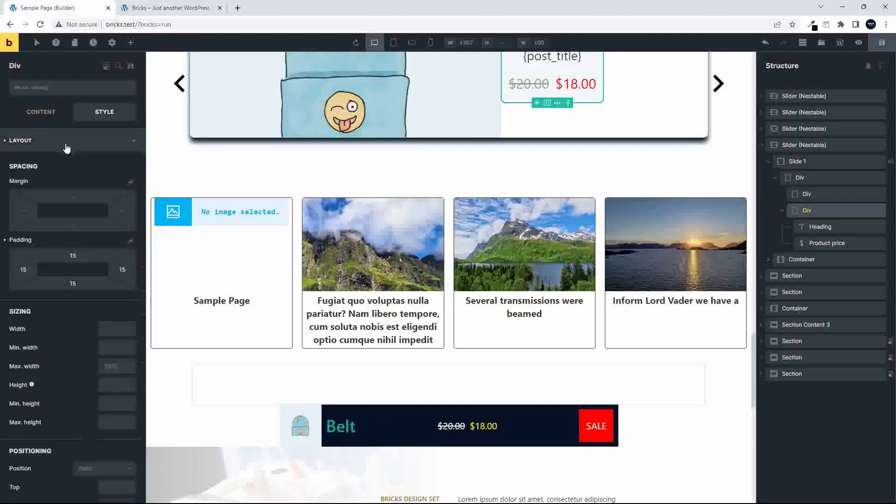
pyautogui.click(22, 211)
pyautogui.write('-100')
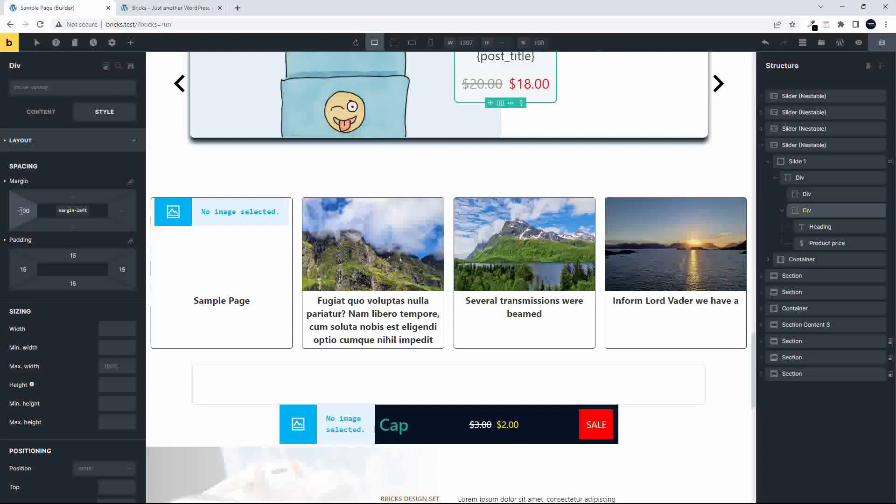
pyautogui.scroll(4, 586, 107)
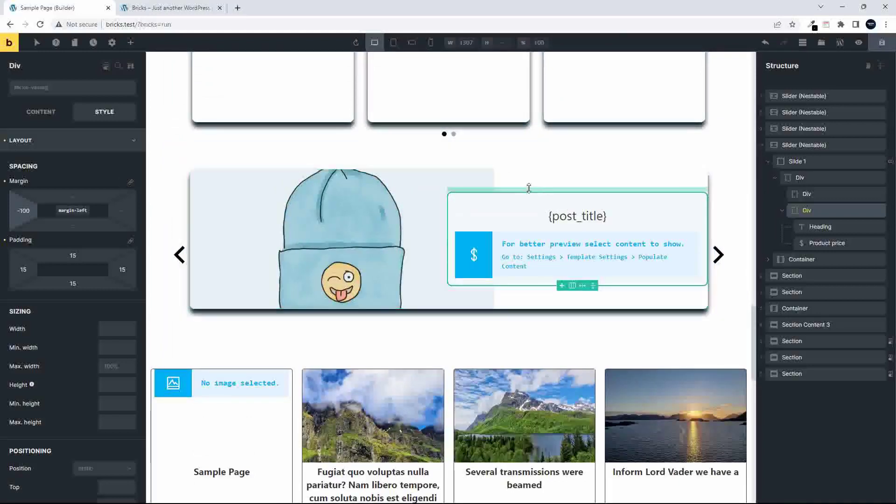
pyautogui.scroll(1, 528, 278)
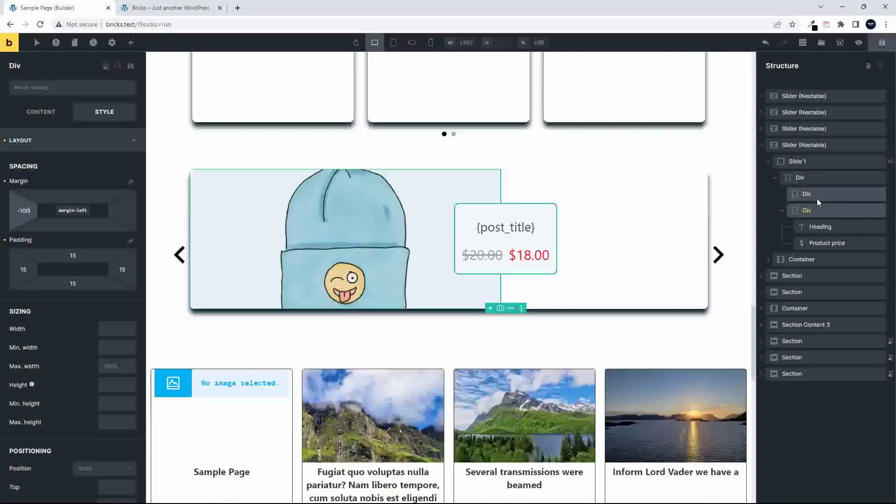
# Set the top and bottom padding of the product image Div to 180 each.
pyautogui.click(817, 195)
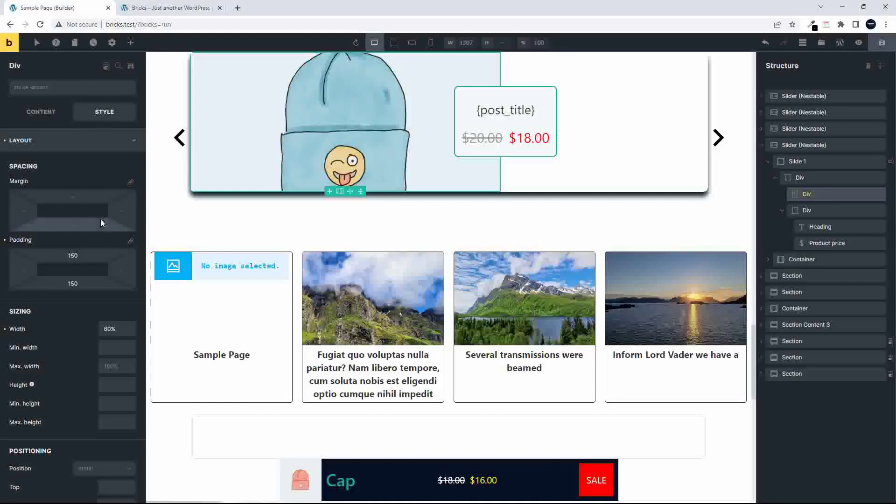
pyautogui.doubleClick(97, 253)
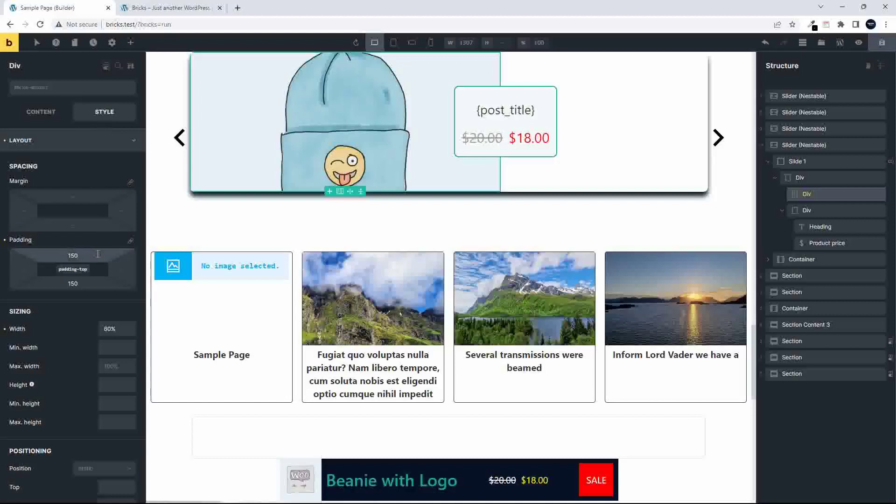
pyautogui.press('BackSpace')
pyautogui.write('1')
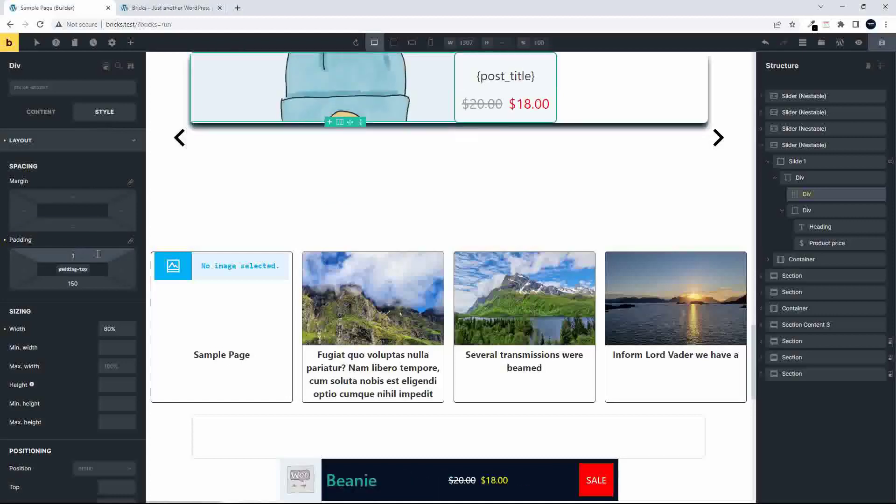
pyautogui.write('80')
pyautogui.click(91, 282)
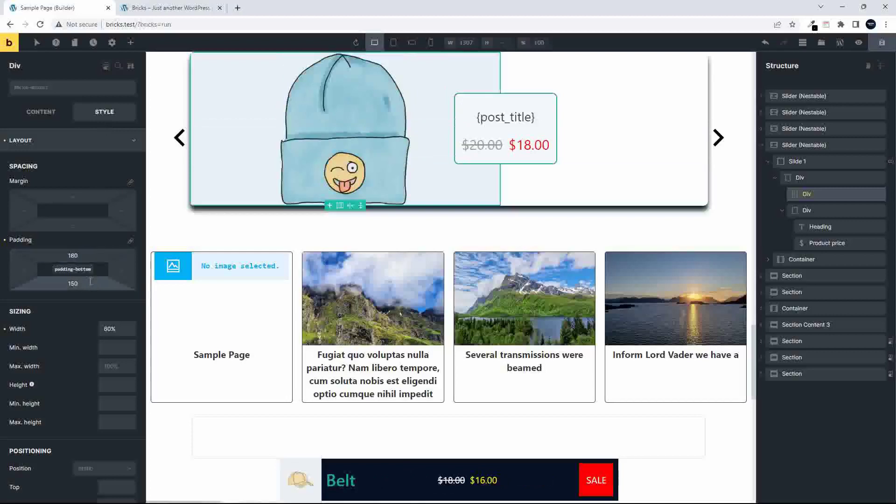
pyautogui.press('BackSpace')
pyautogui.press('BackSpace')
pyautogui.press('BackSpace')
pyautogui.write('180')
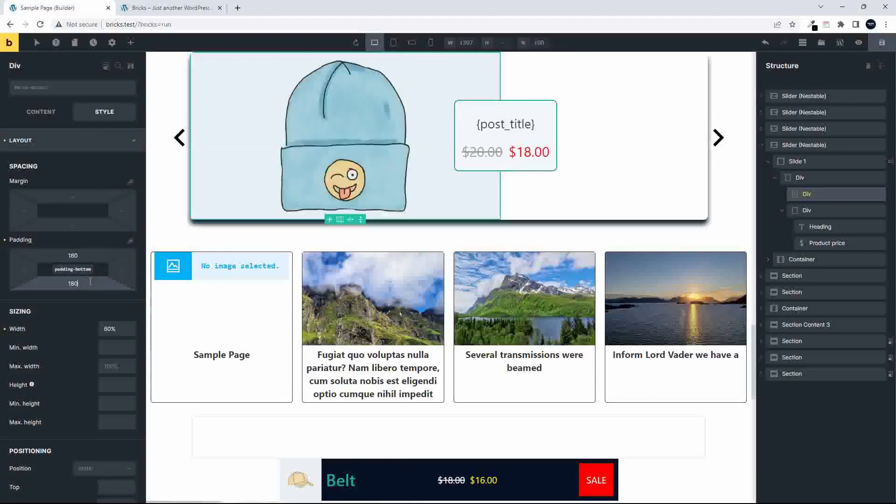
pyautogui.scroll(2, 448, 233)
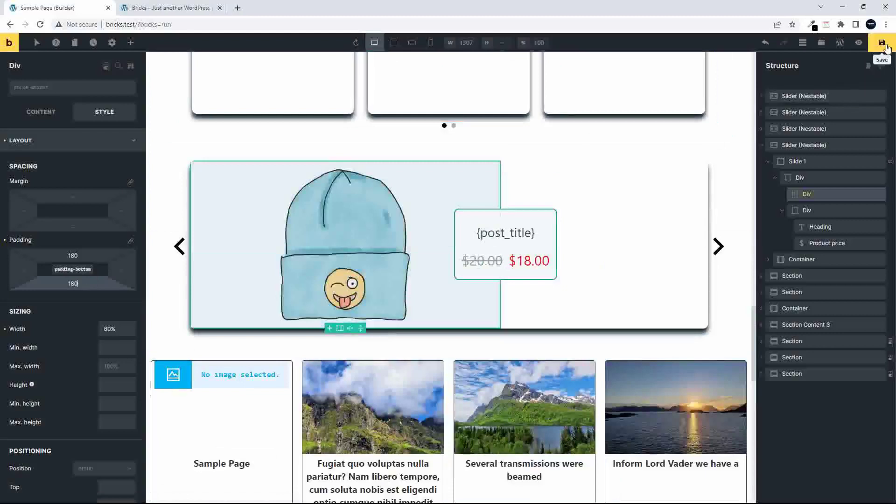
# Save the page, reload its front-end view and advance the single-product slider to check the layout.
pyautogui.click(886, 47)
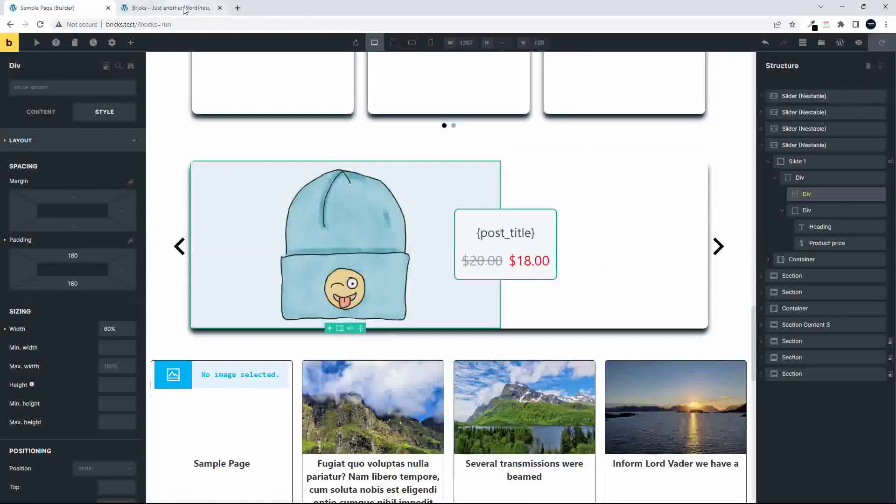
pyautogui.click(185, 7)
pyautogui.click(40, 24)
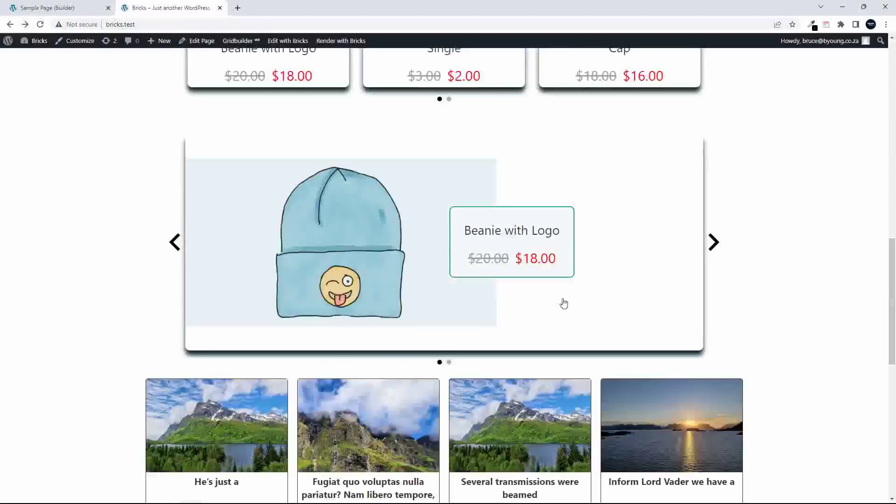
pyautogui.scroll(-1, 552, 300)
pyautogui.scroll(1, 633, 290)
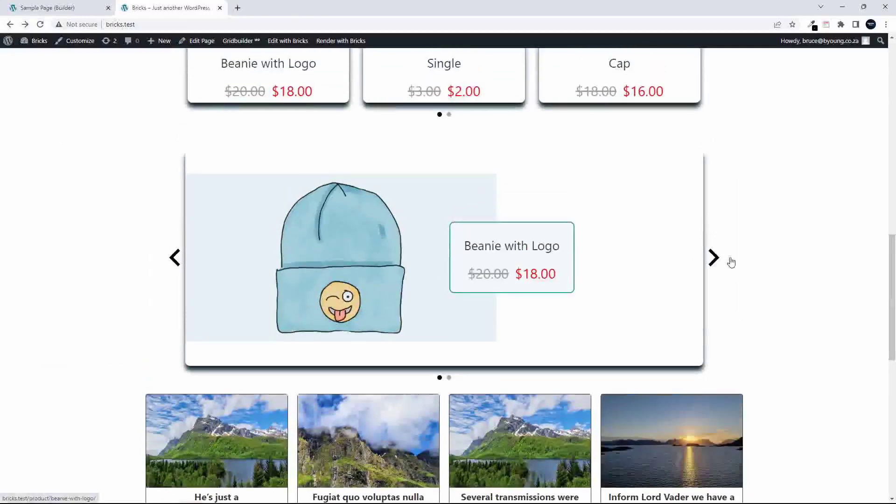
pyautogui.click(710, 256)
pyautogui.click(710, 255)
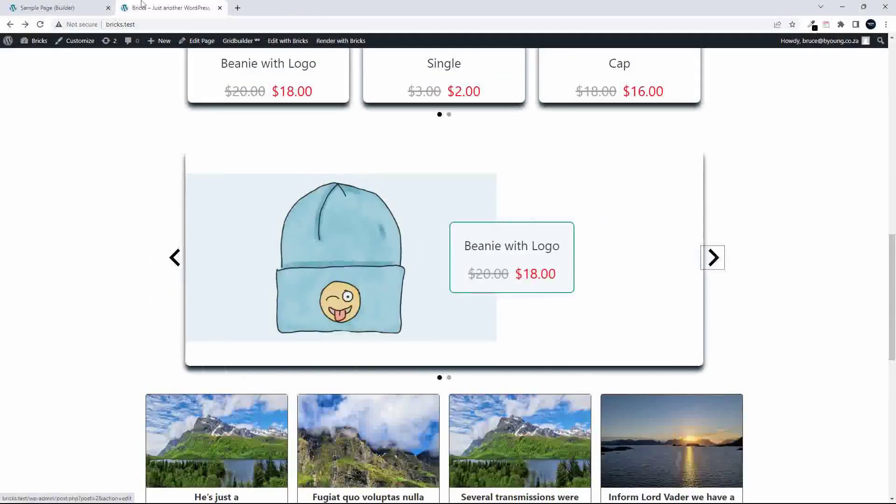
# Return to the builder and set the top and bottom padding of the linked card Div inside Slide 1 to 0.
pyautogui.click(63, 10)
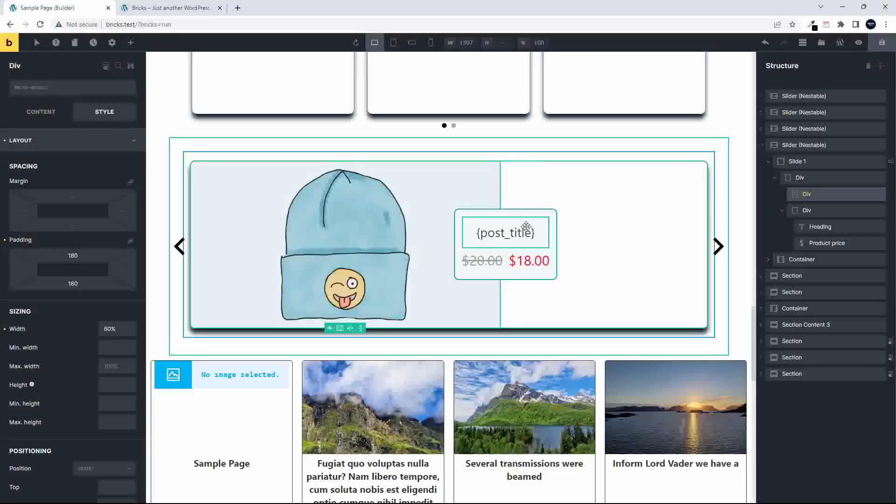
pyautogui.click(821, 169)
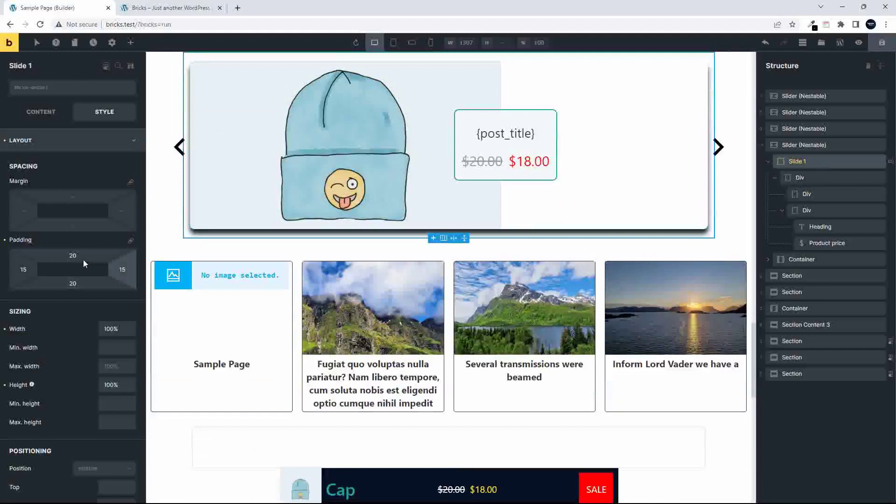
pyautogui.click(803, 178)
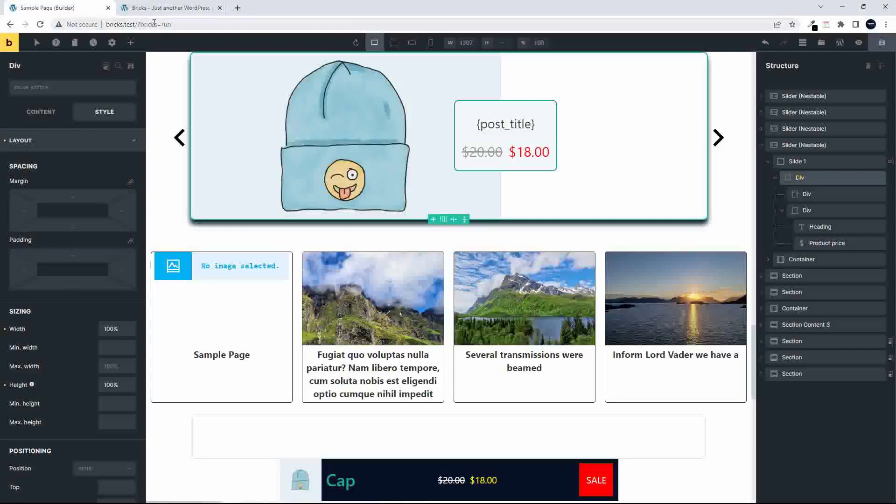
pyautogui.click(87, 256)
pyautogui.write('0')
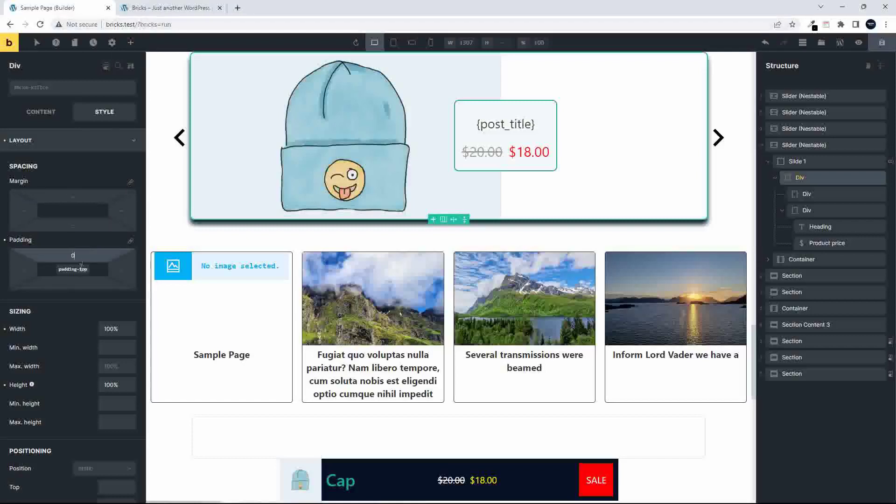
pyautogui.click(105, 282)
pyautogui.write('0')
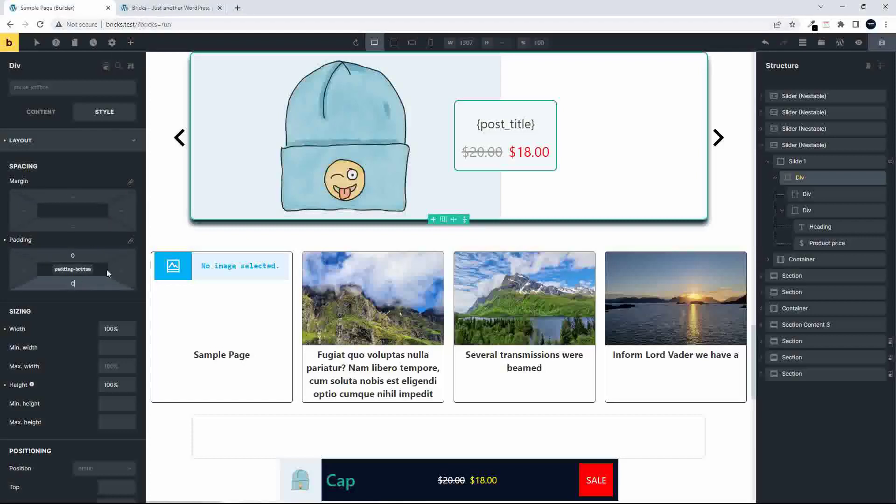
# Clear the top and bottom padding of the product image Div and set its height to 100%.
pyautogui.click(812, 192)
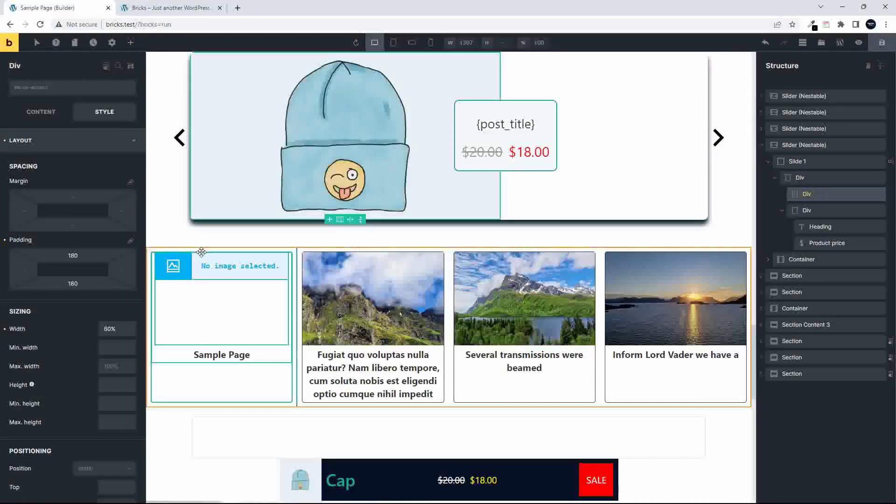
pyautogui.click(88, 255)
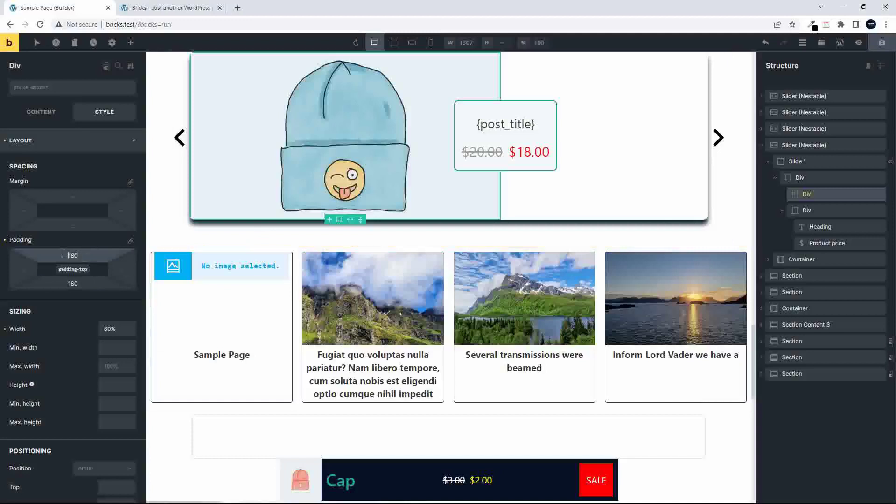
pyautogui.press('Down')
pyautogui.press('Down')
pyautogui.press('BackSpace')
pyautogui.press('BackSpace')
pyautogui.press('BackSpace')
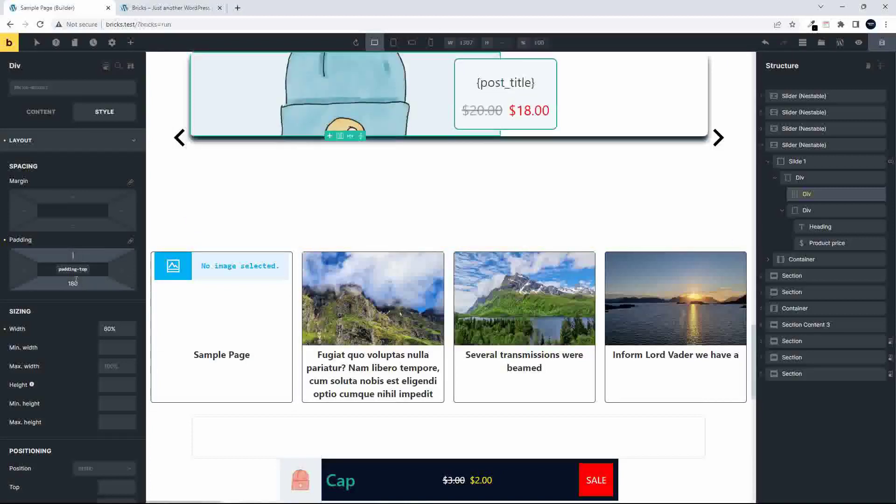
pyautogui.click(84, 285)
pyautogui.press('BackSpace')
pyautogui.press('BackSpace')
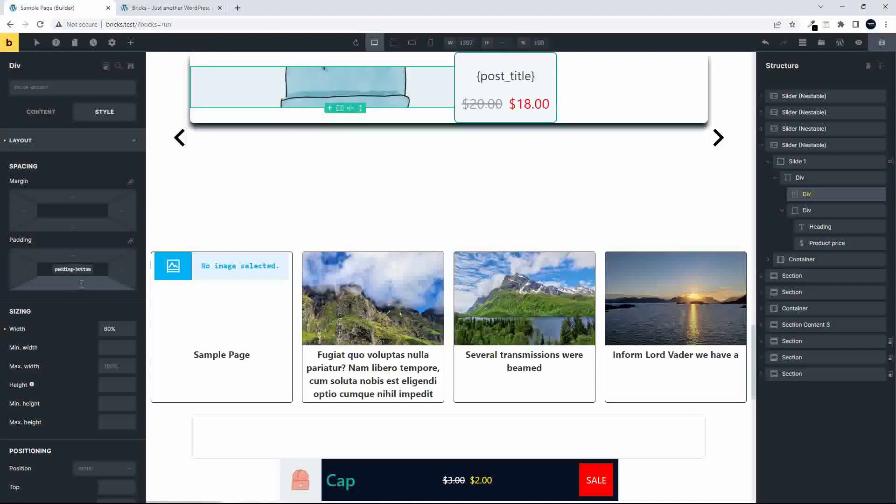
pyautogui.press('BackSpace')
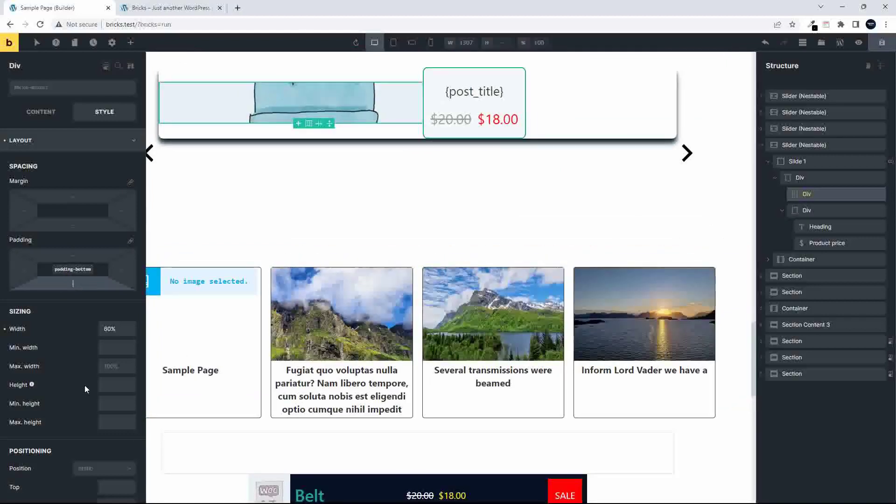
pyautogui.click(109, 386)
pyautogui.write('100%')
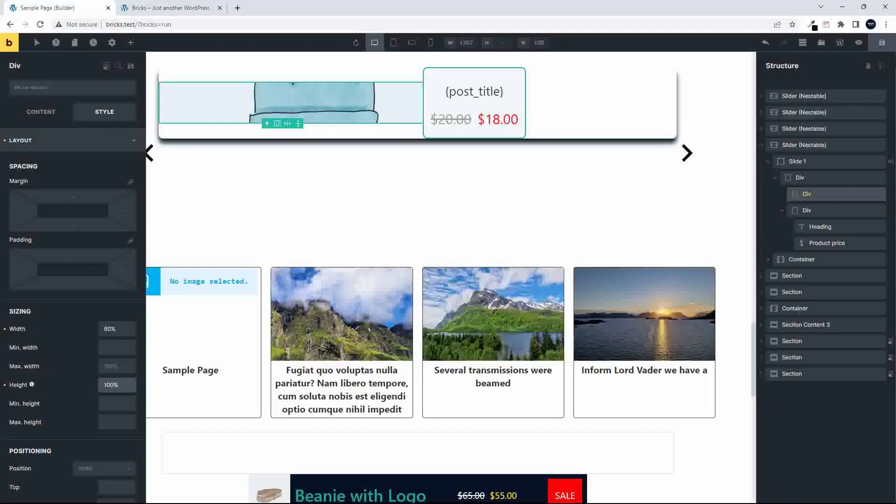
# Save the page, reload the front-end view and advance the single-product slider twice to check the image height.
pyautogui.click(881, 43)
pyautogui.click(168, 7)
pyautogui.press('F5')
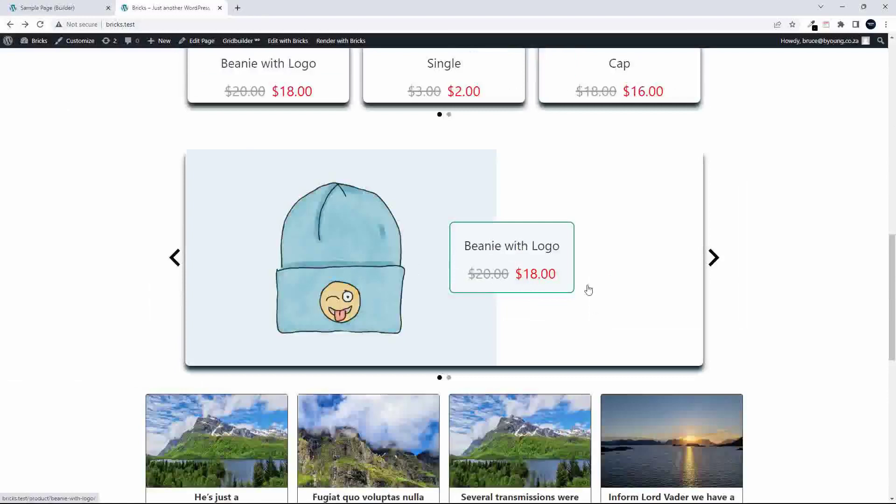
pyautogui.click(714, 258)
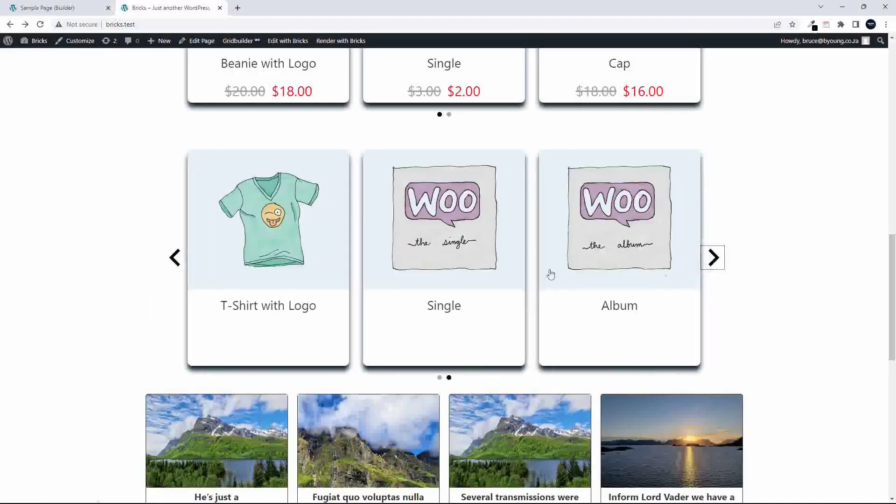
pyautogui.click(714, 258)
# Review the finished post and product sliders along the front-end page.
pyautogui.scroll(6, 690, 276)
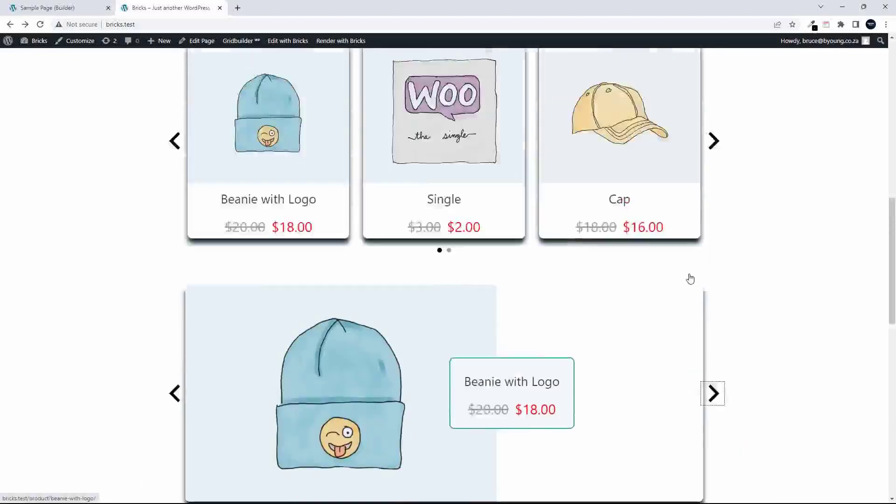
pyautogui.scroll(8, 689, 278)
pyautogui.scroll(-11, 689, 278)
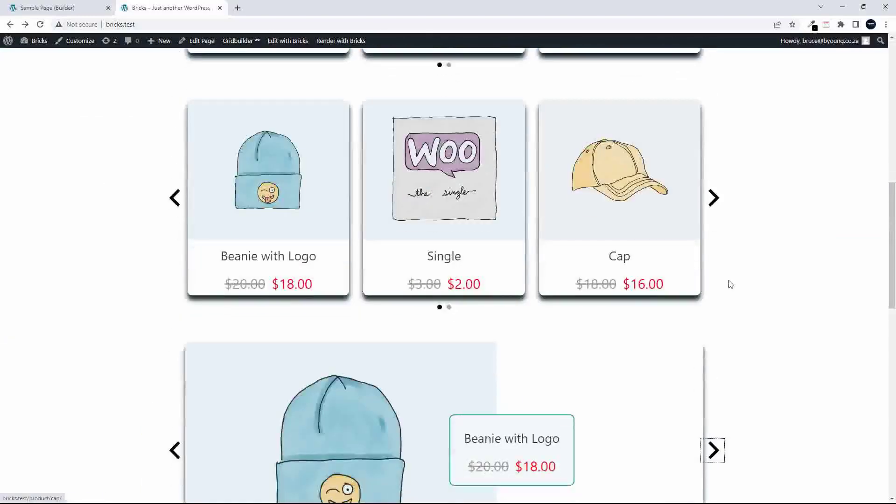
pyautogui.scroll(-4, 730, 283)
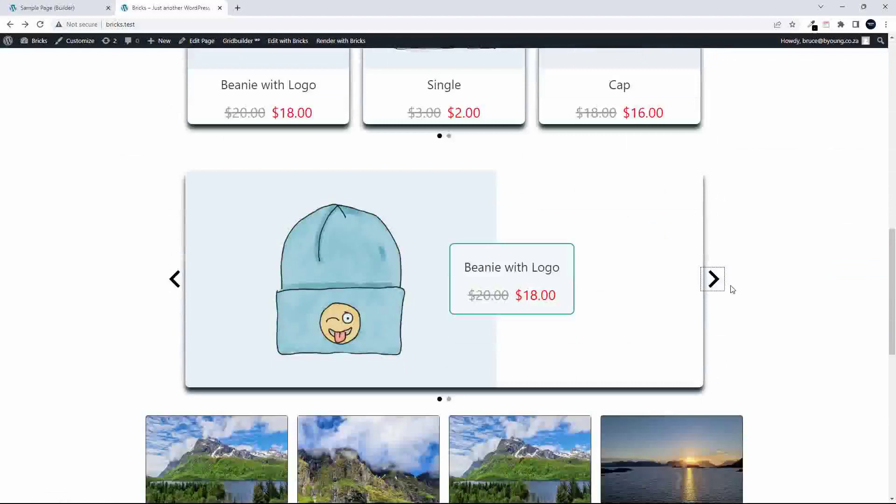
pyautogui.scroll(5, 731, 289)
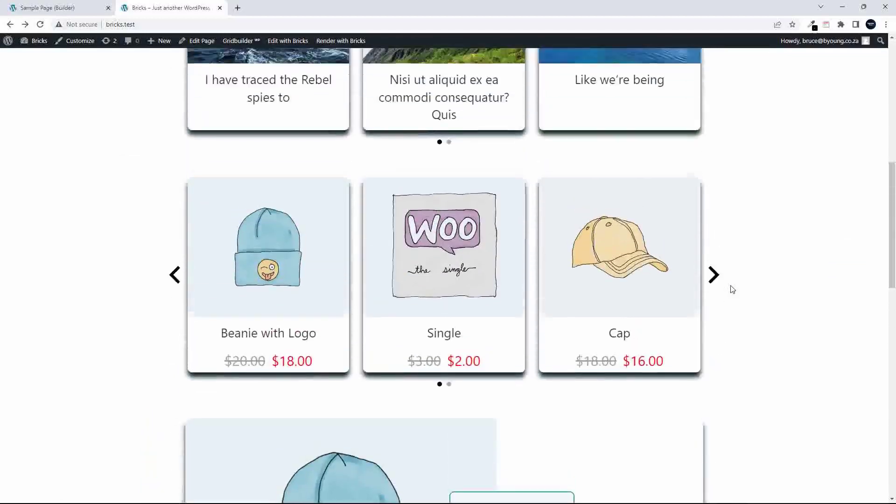
pyautogui.scroll(6, 732, 289)
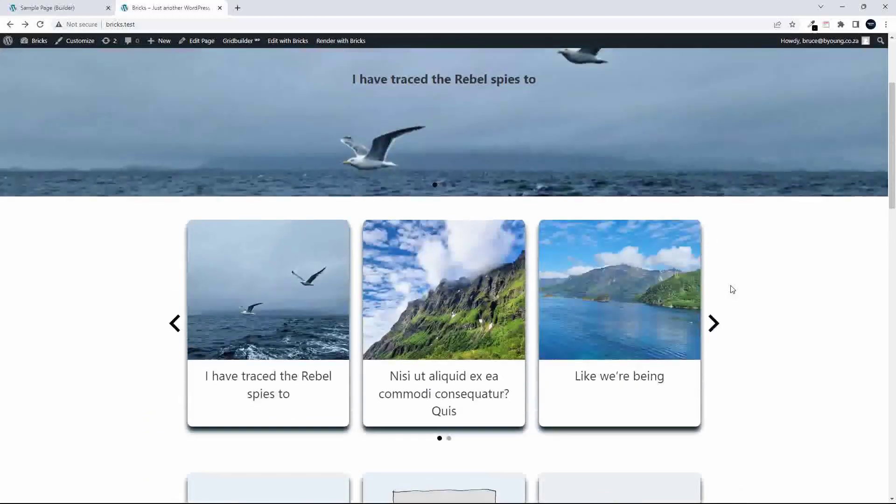